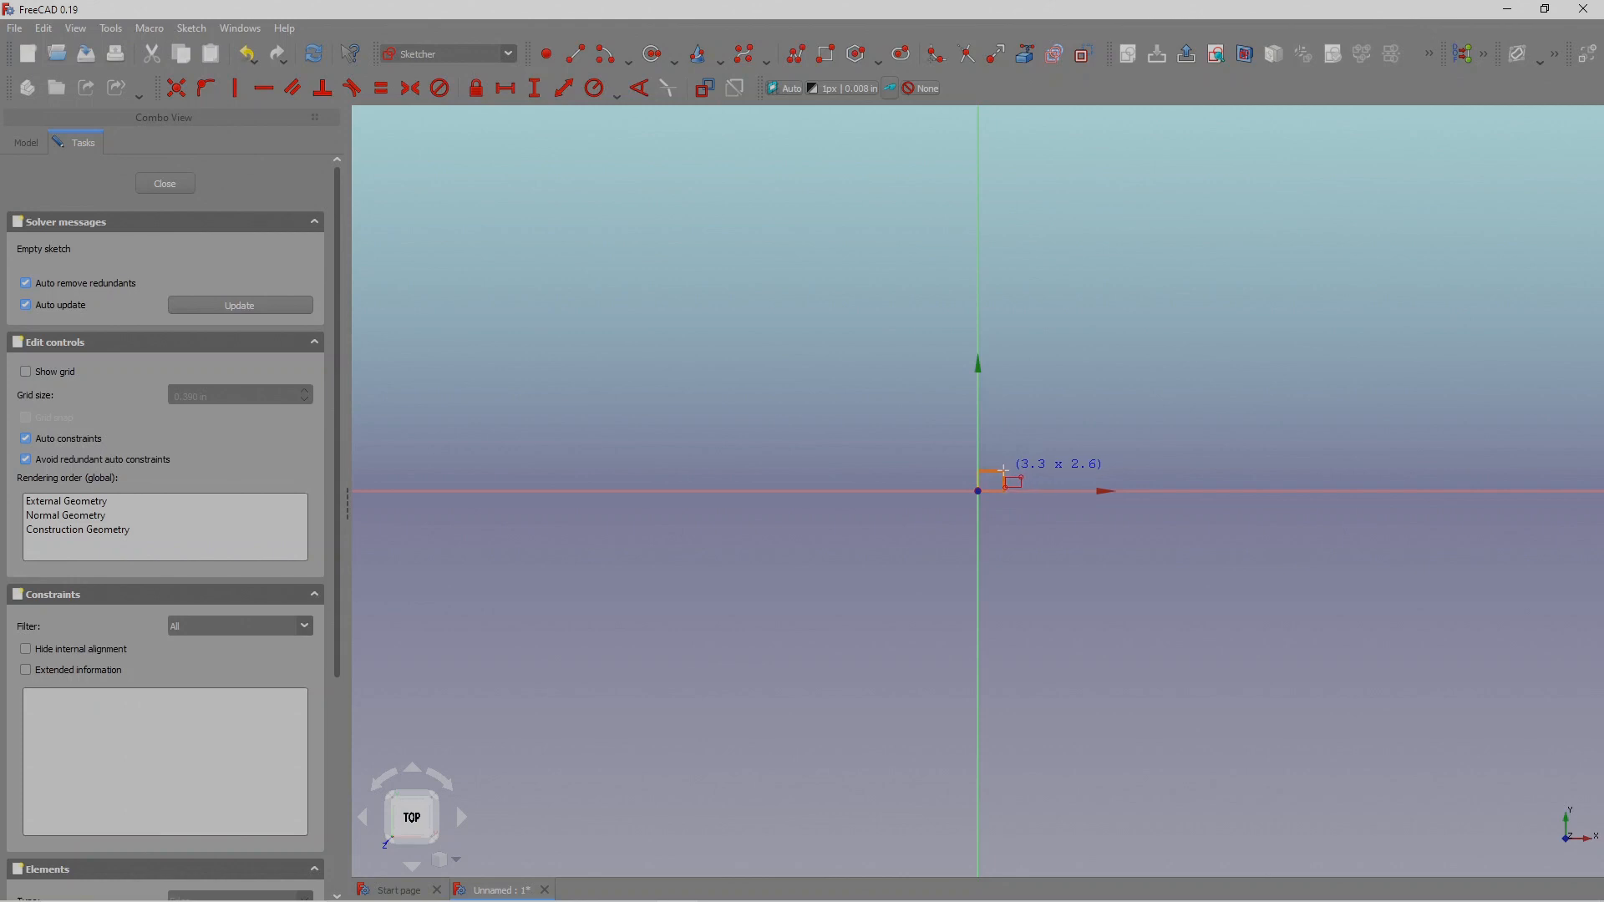
Sketch a rectangle enclosing the origin and a slightly larger second rectangle around it.
right_click(1007, 473)
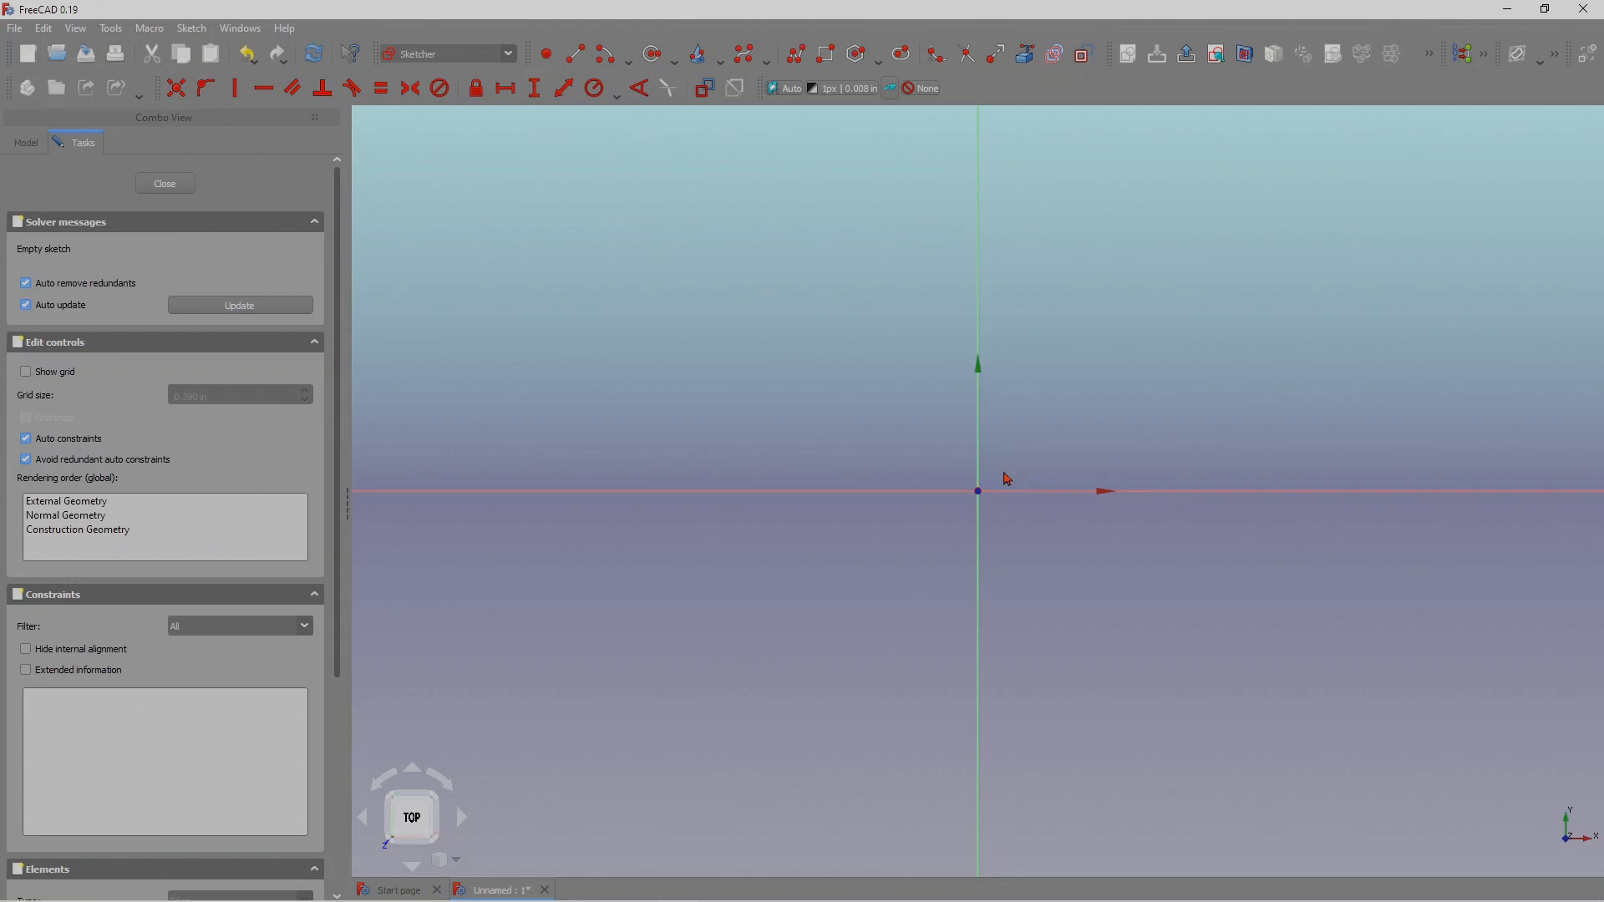
left_click(818, 58)
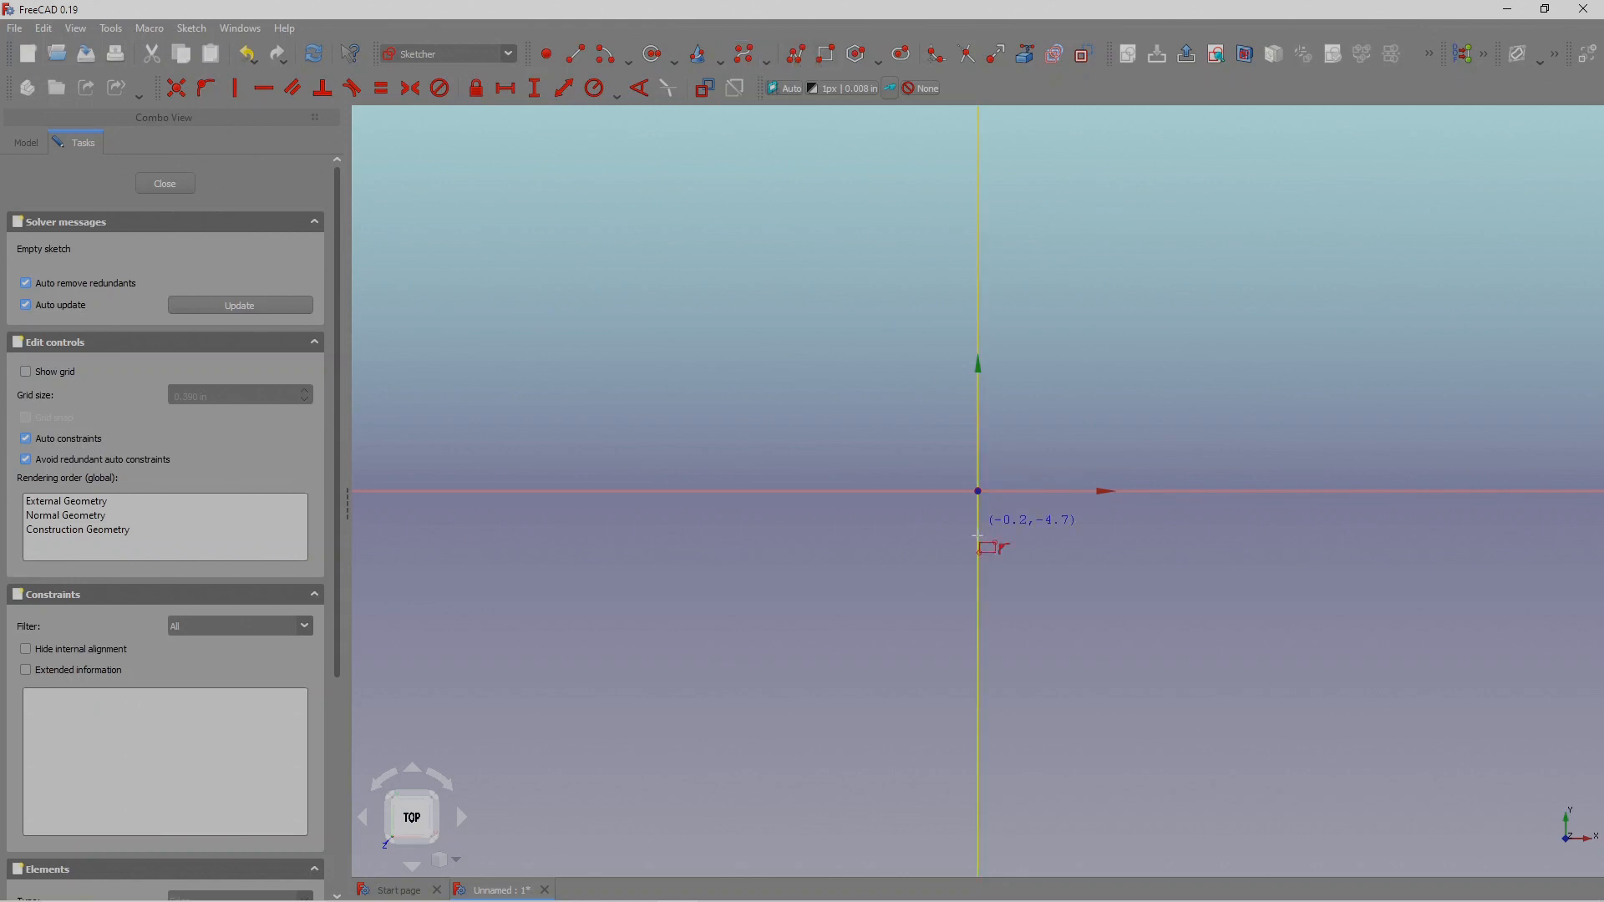
left_click(941, 457)
left_click(1014, 525)
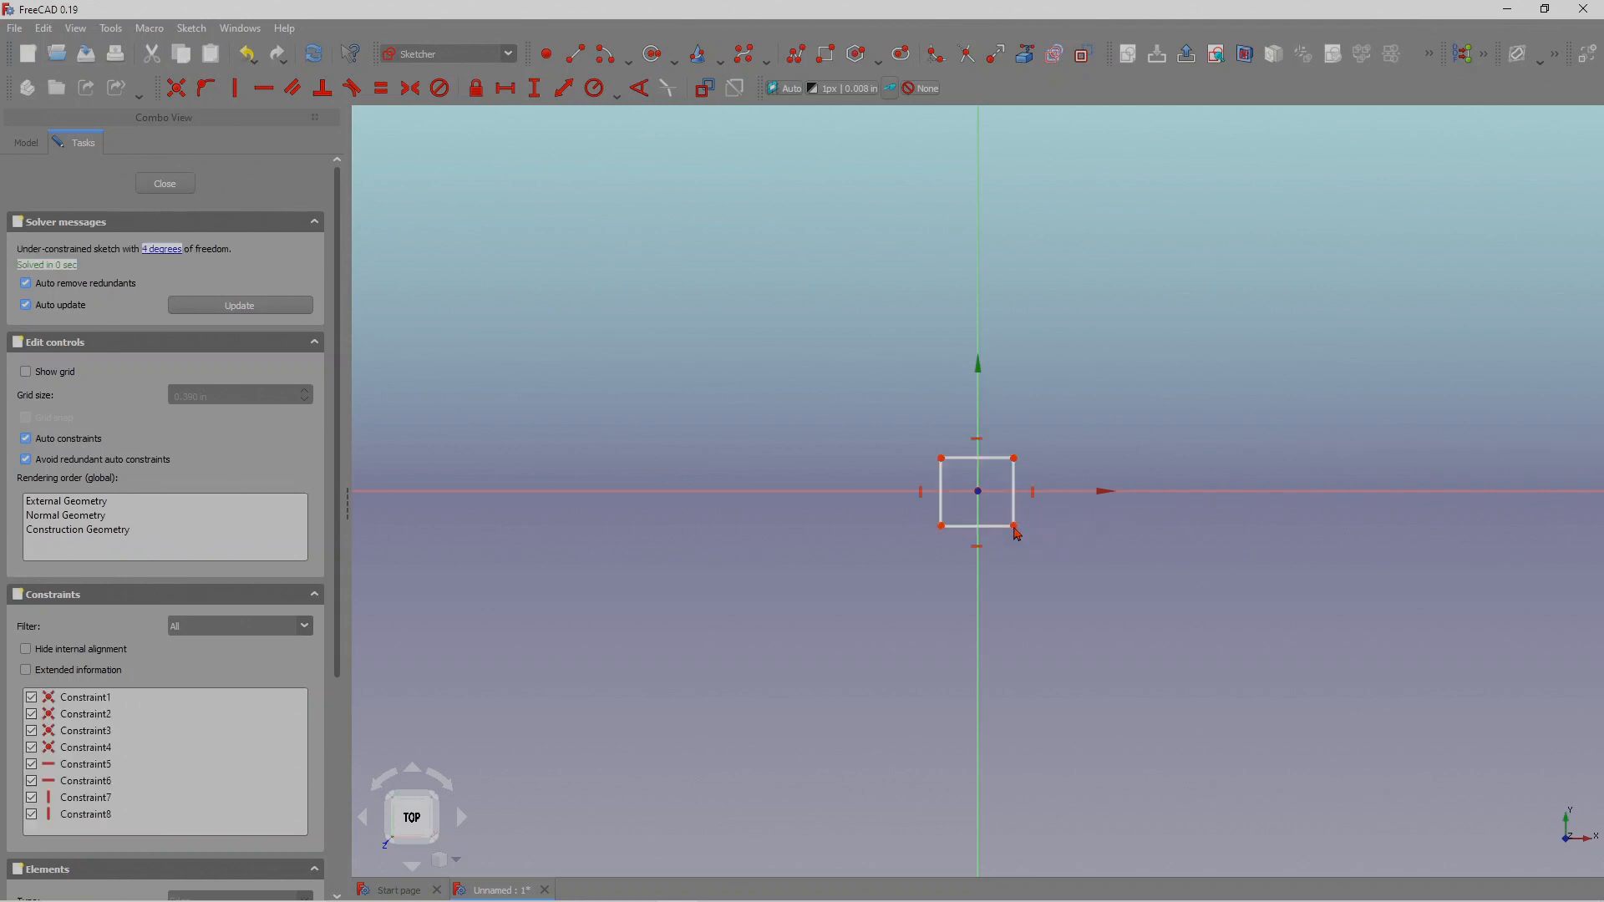
left_click(827, 57)
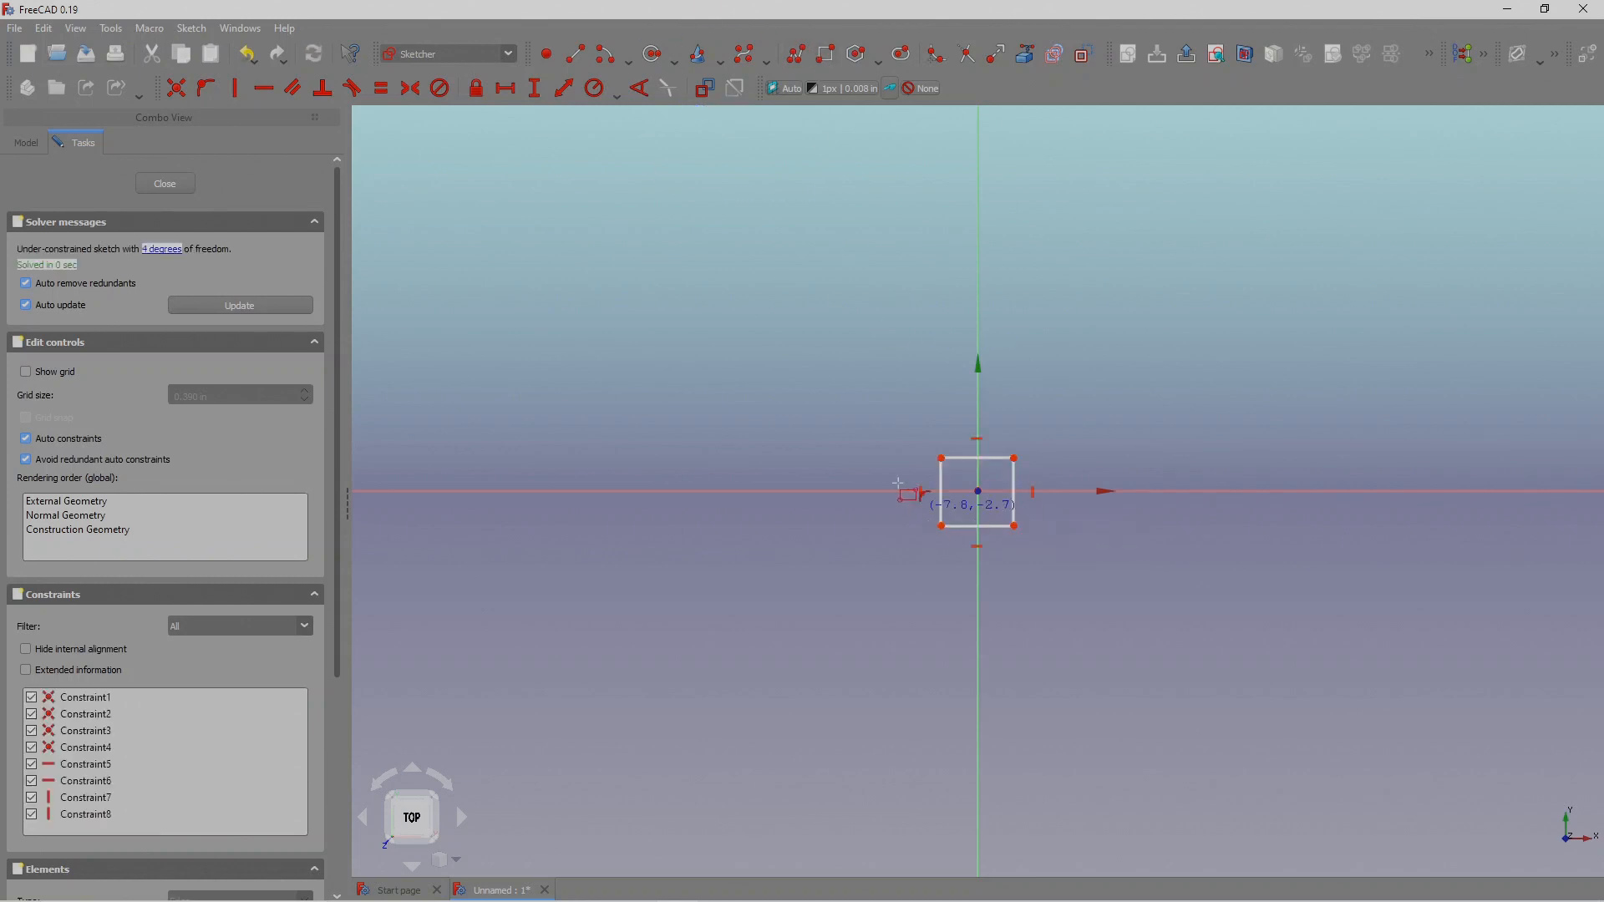
left_click(923, 445)
left_click(1032, 545)
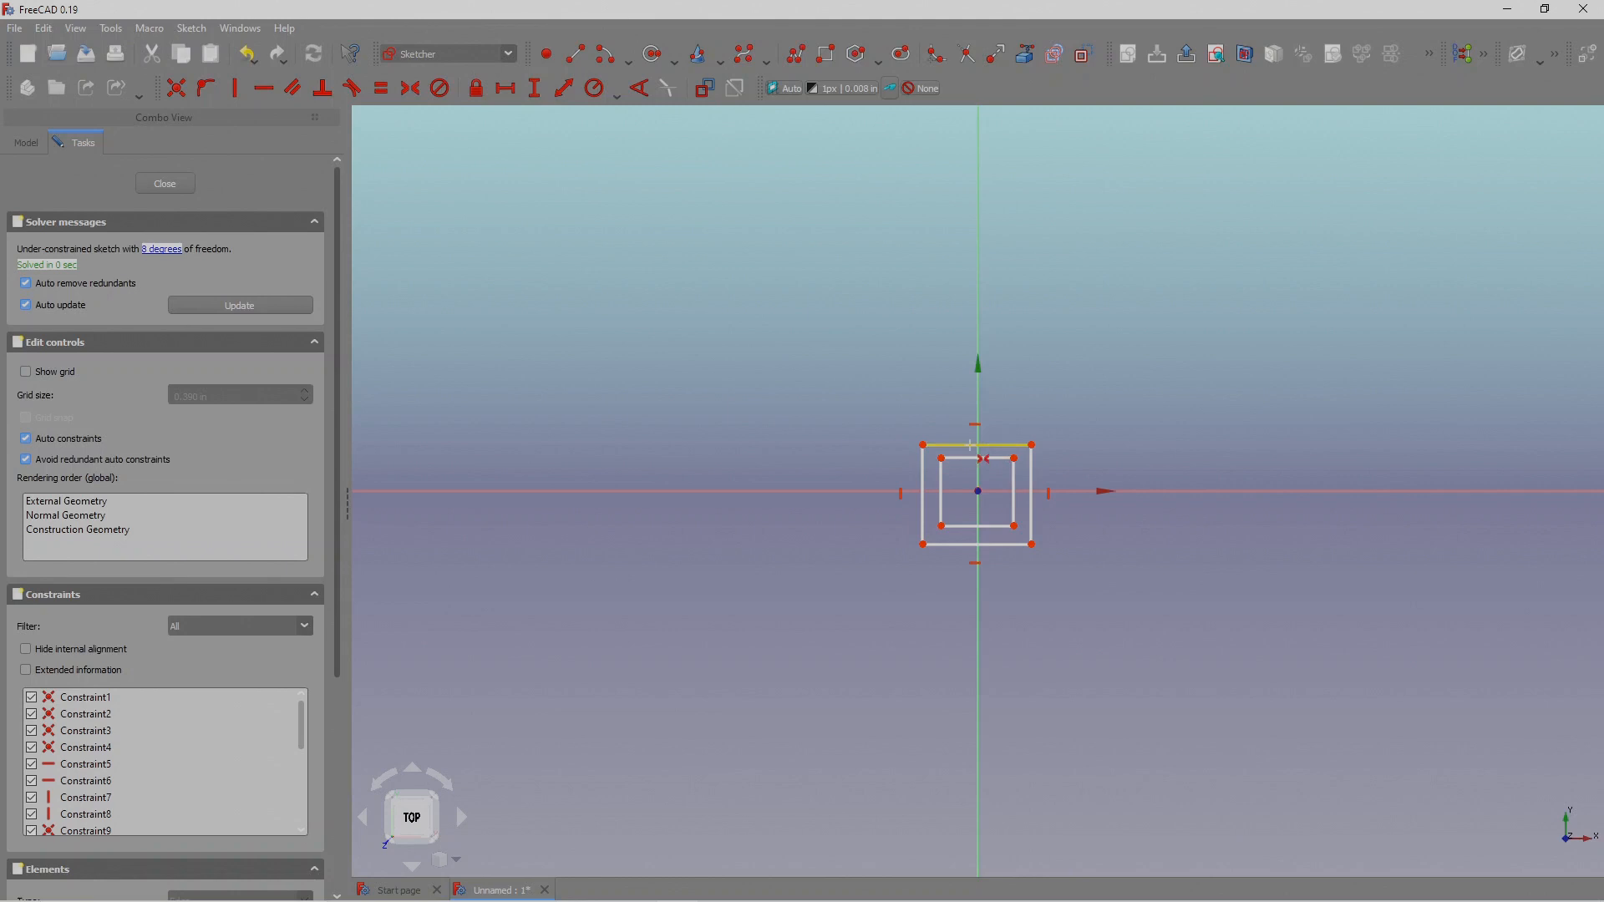
Constrain the two upper corners of the outer rectangle, and those of the inner one, symmetric about the vertical axis.
left_click(923, 445)
left_click(1032, 445)
left_click(979, 344)
key("s")
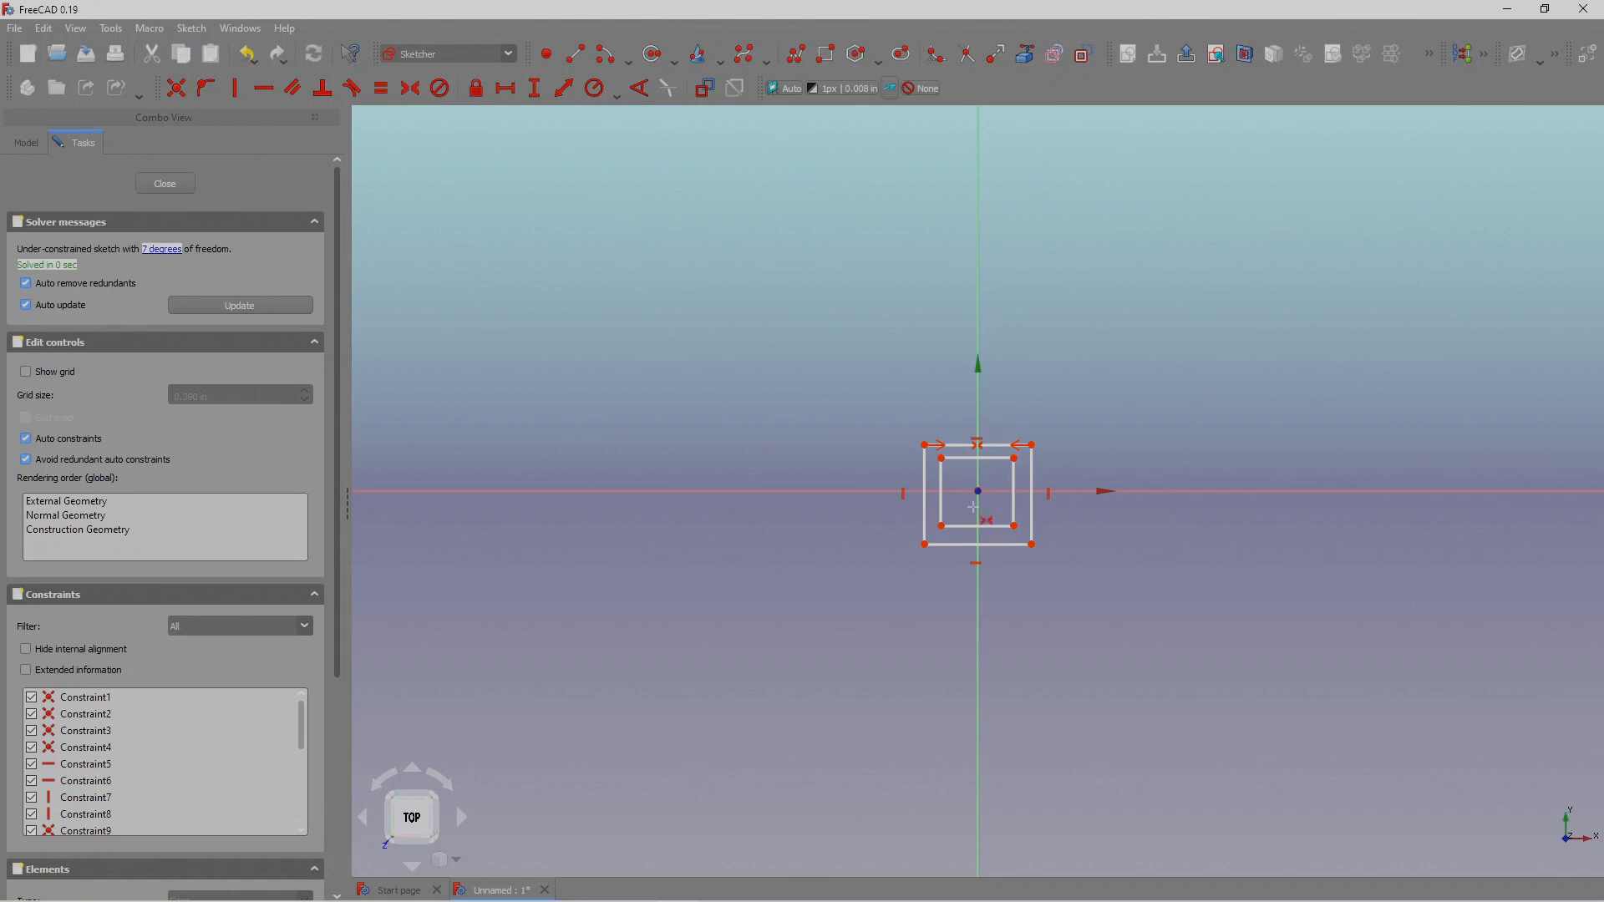
left_click(942, 458)
left_click(1015, 458)
left_click(979, 326)
Make the left-hand corners of both rectangles symmetric about the horizontal axis and close the sketch.
left_click(941, 458)
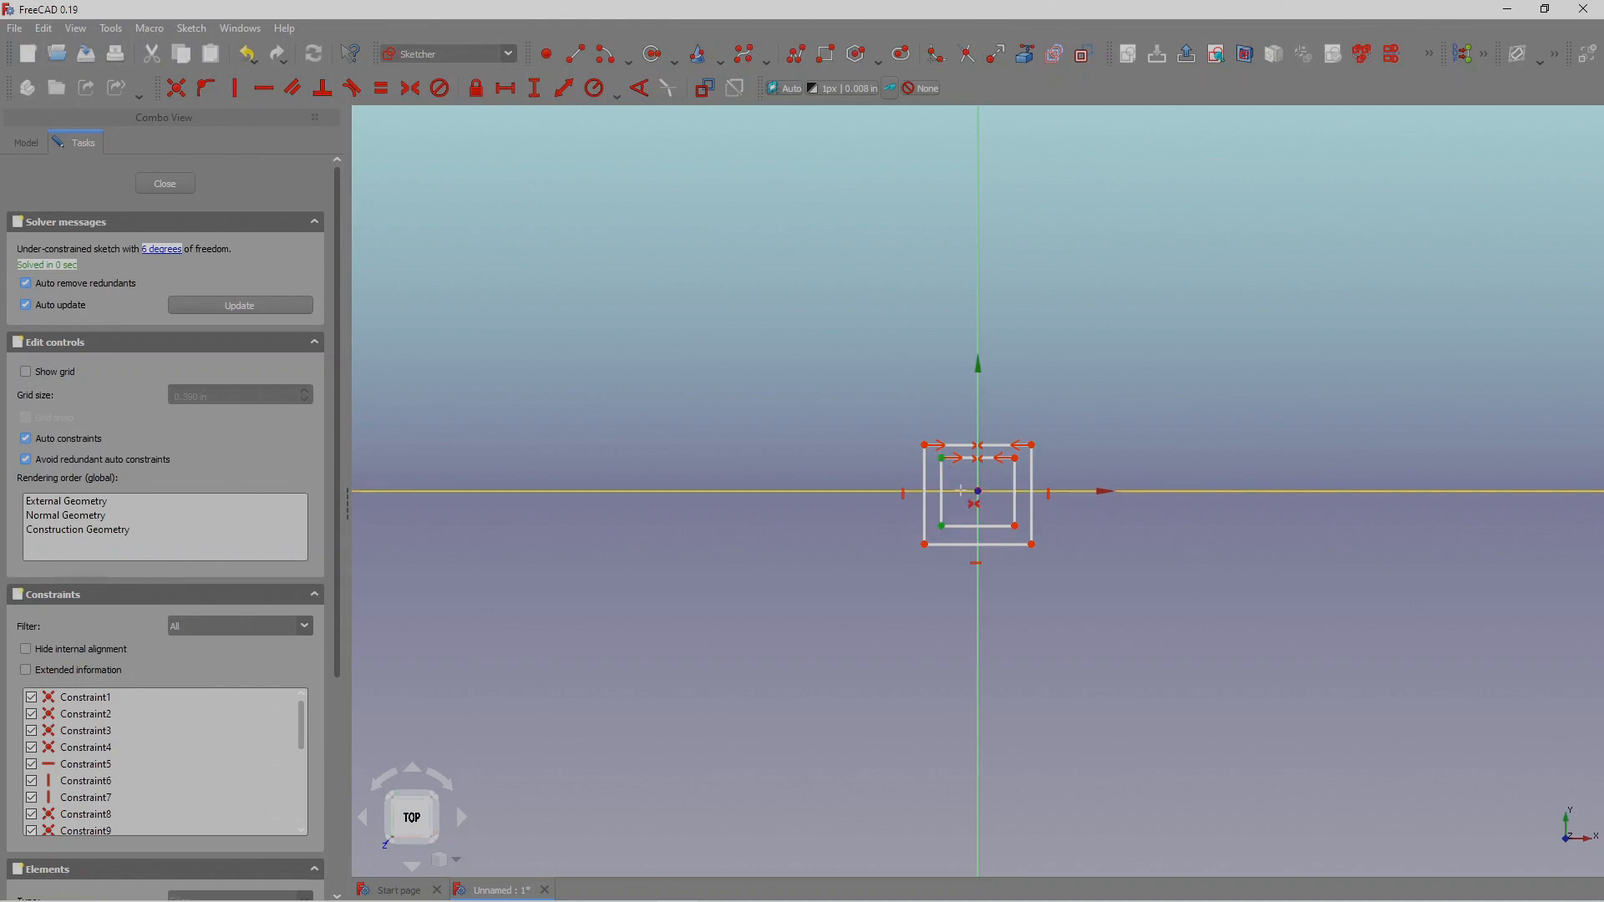
left_click(952, 491)
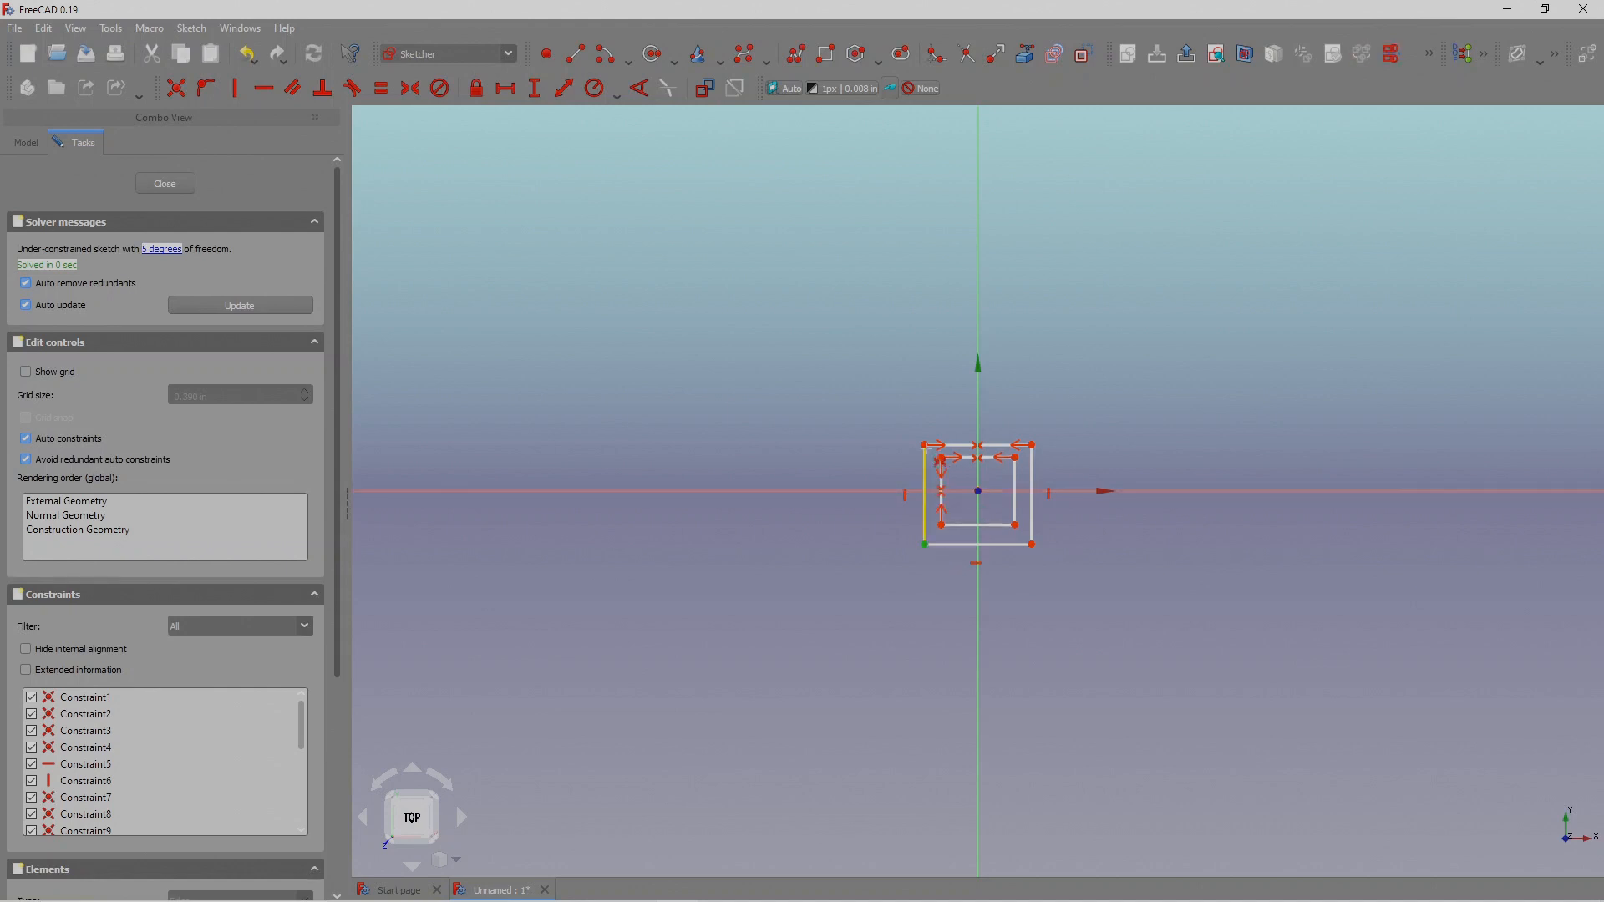
left_click(925, 446)
left_click(911, 492)
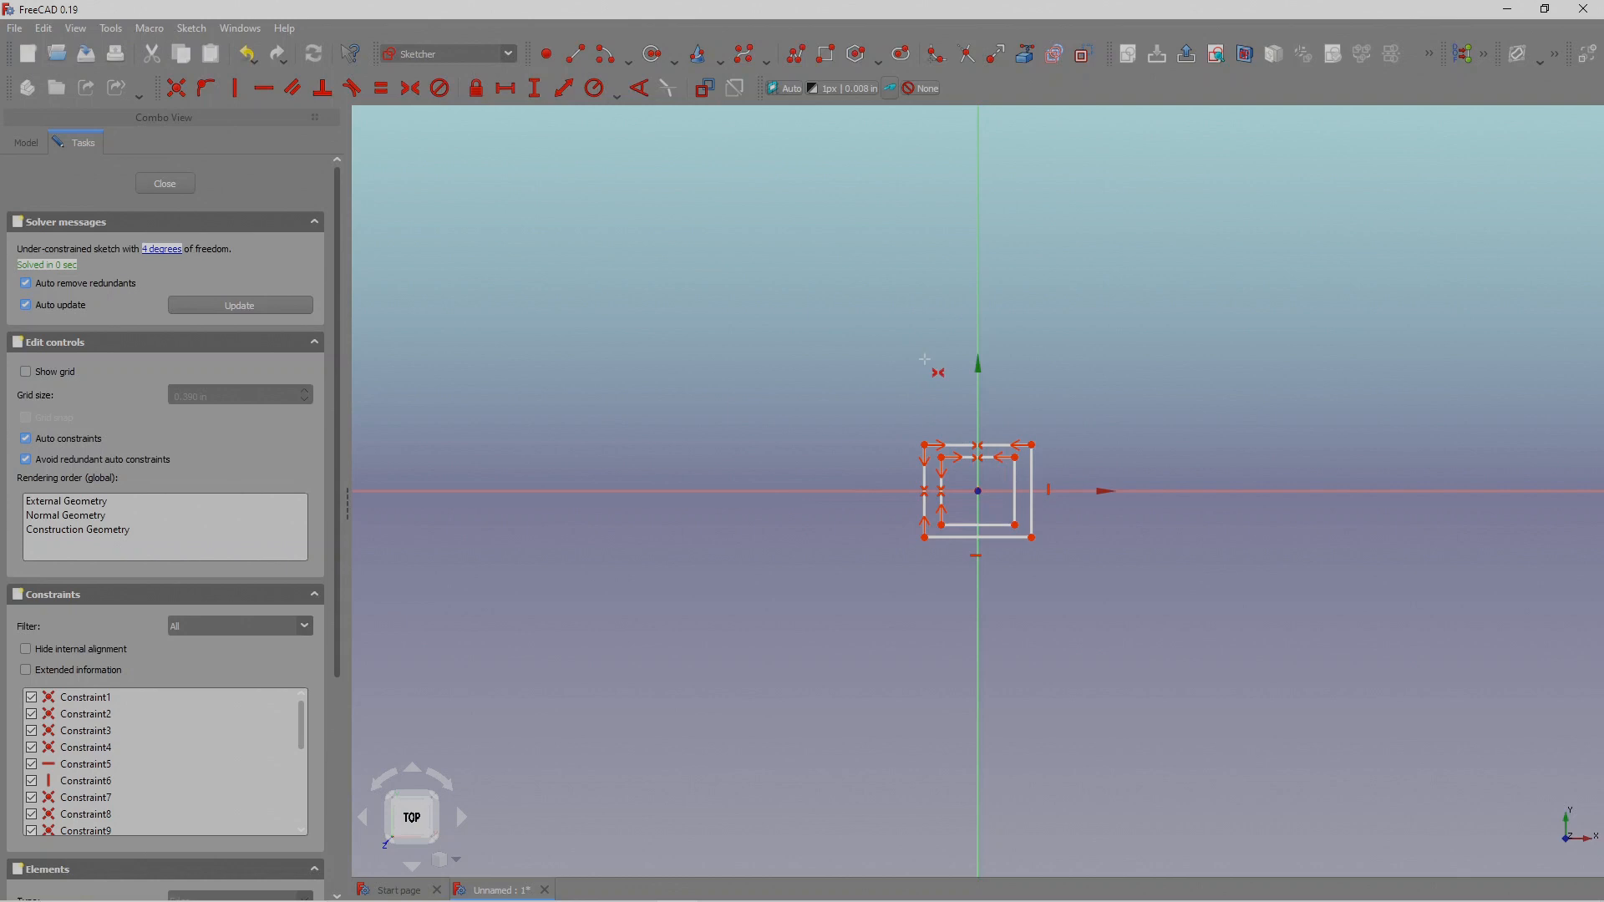
left_click(166, 188)
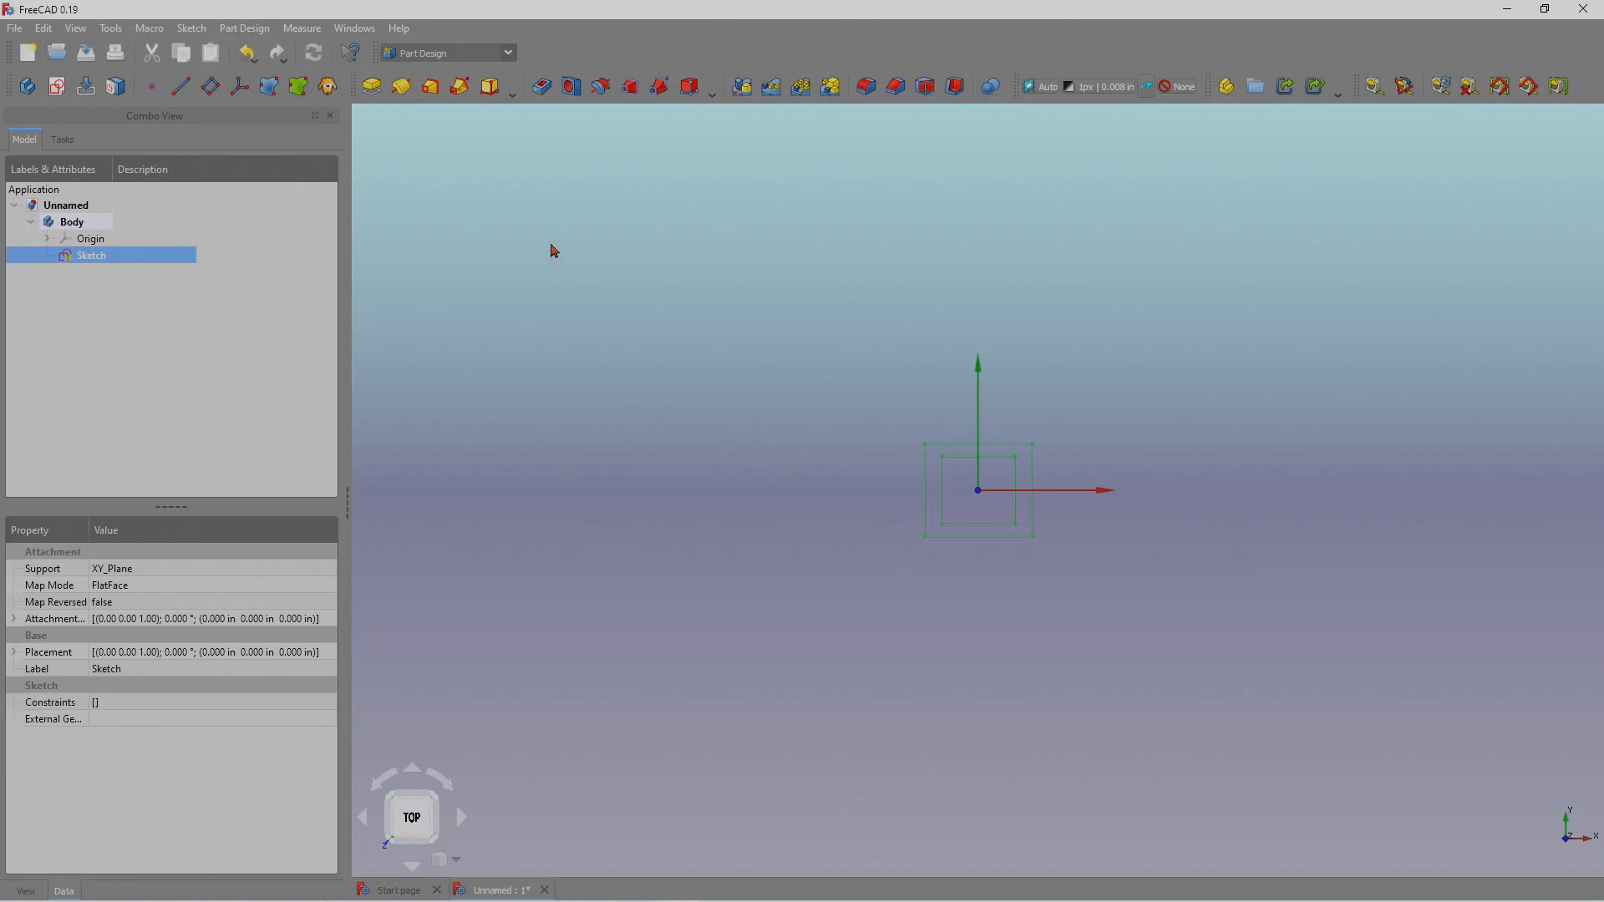
Start a datum plane that references the sketch, using the Object's XY attachment mode.
mouse_move(1114, 458)
middle_mouse_down()
mouse_move(1157, 480)
mouse_move(1224, 430)
mouse_move(1042, 593)
mouse_move(1031, 644)
middle_mouse_up()
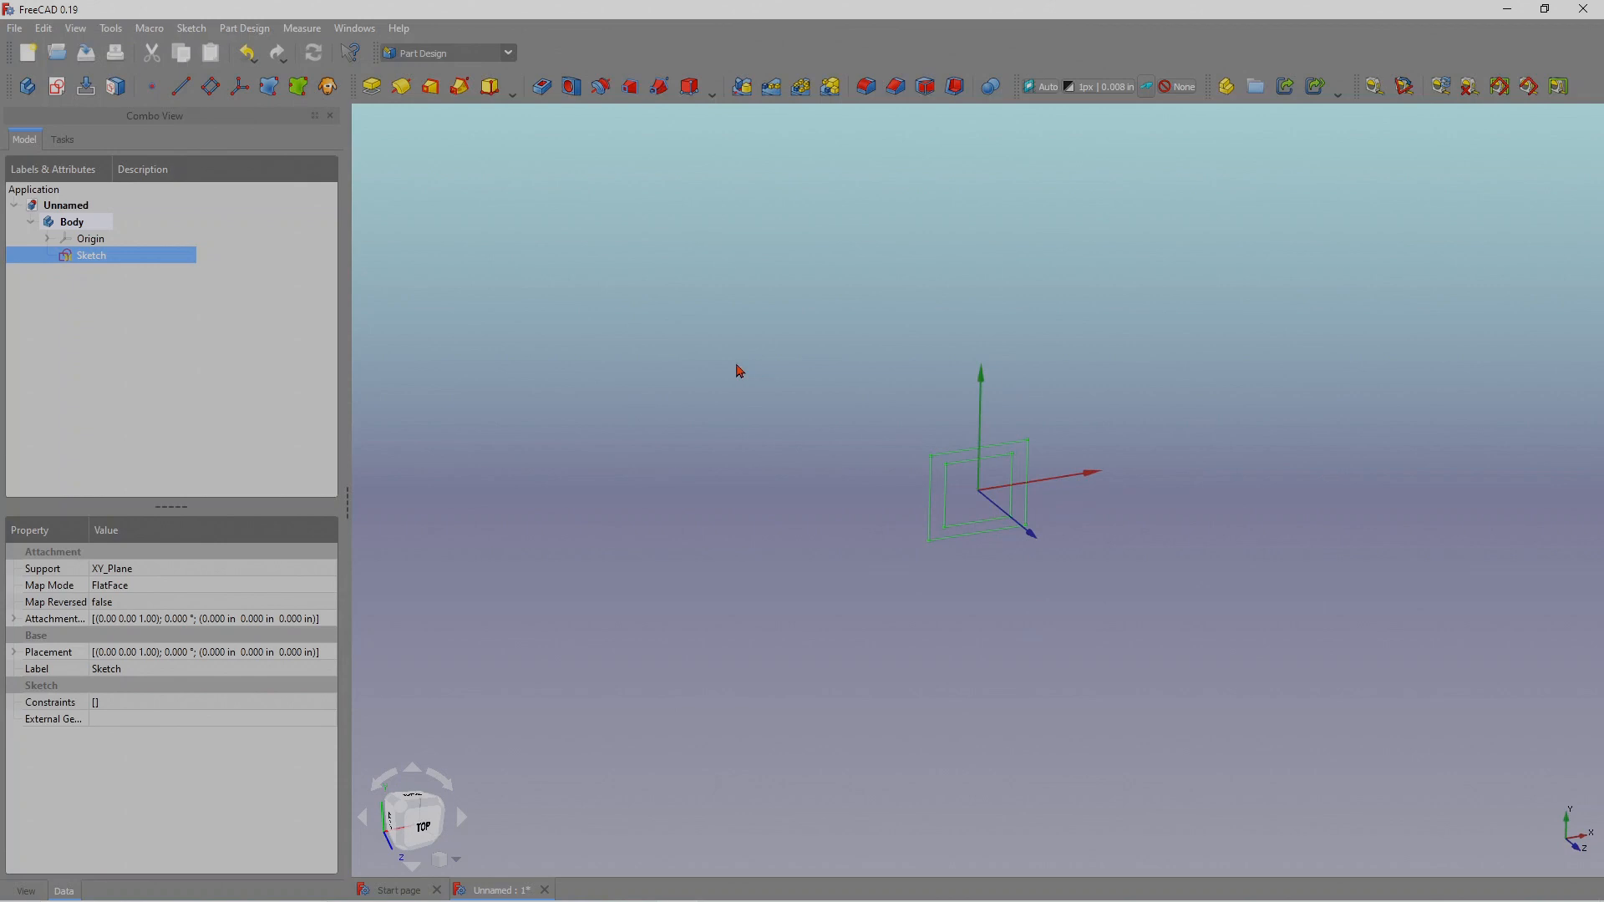
middle_click_drag(809, 523, 860, 578)
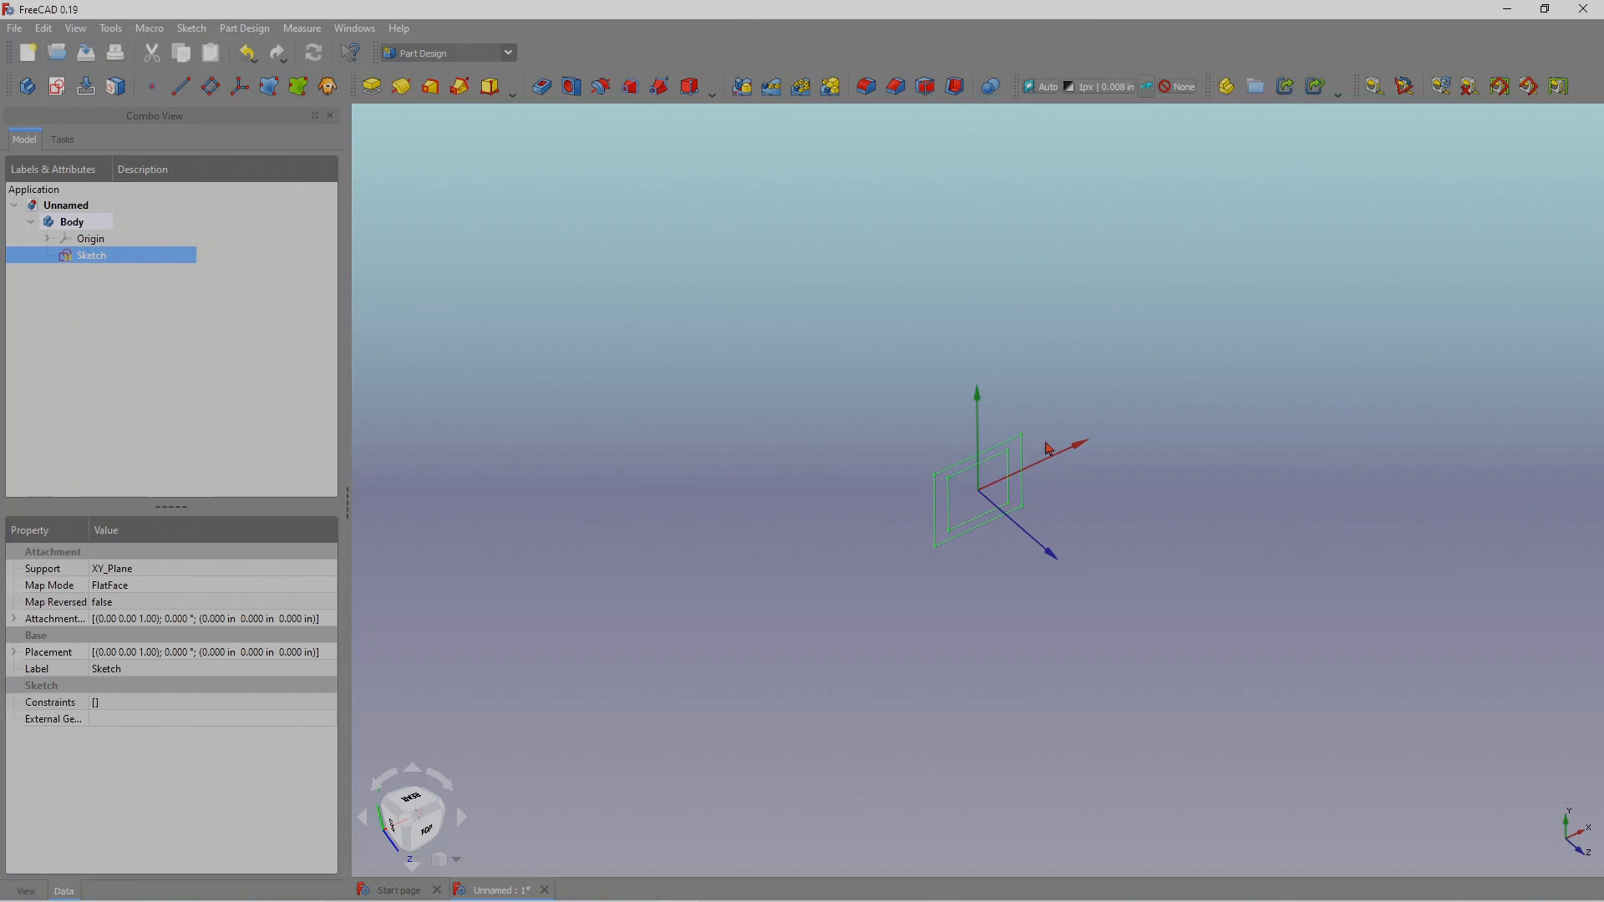
middle_click_drag(1077, 520, 1068, 499)
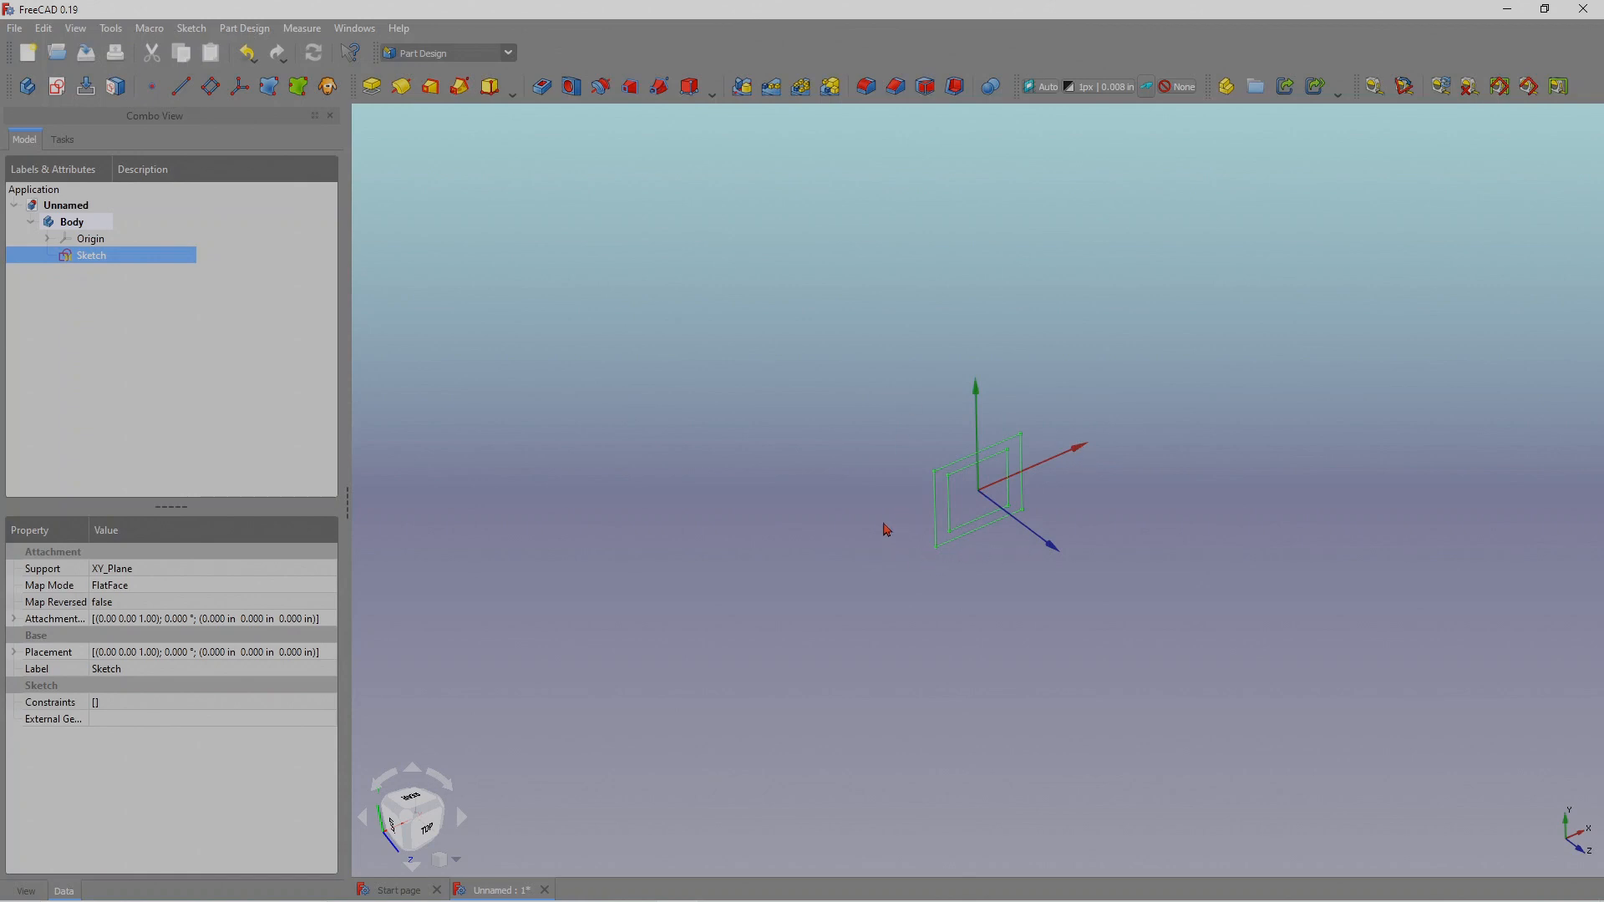
middle_click_drag(982, 576, 999, 558)
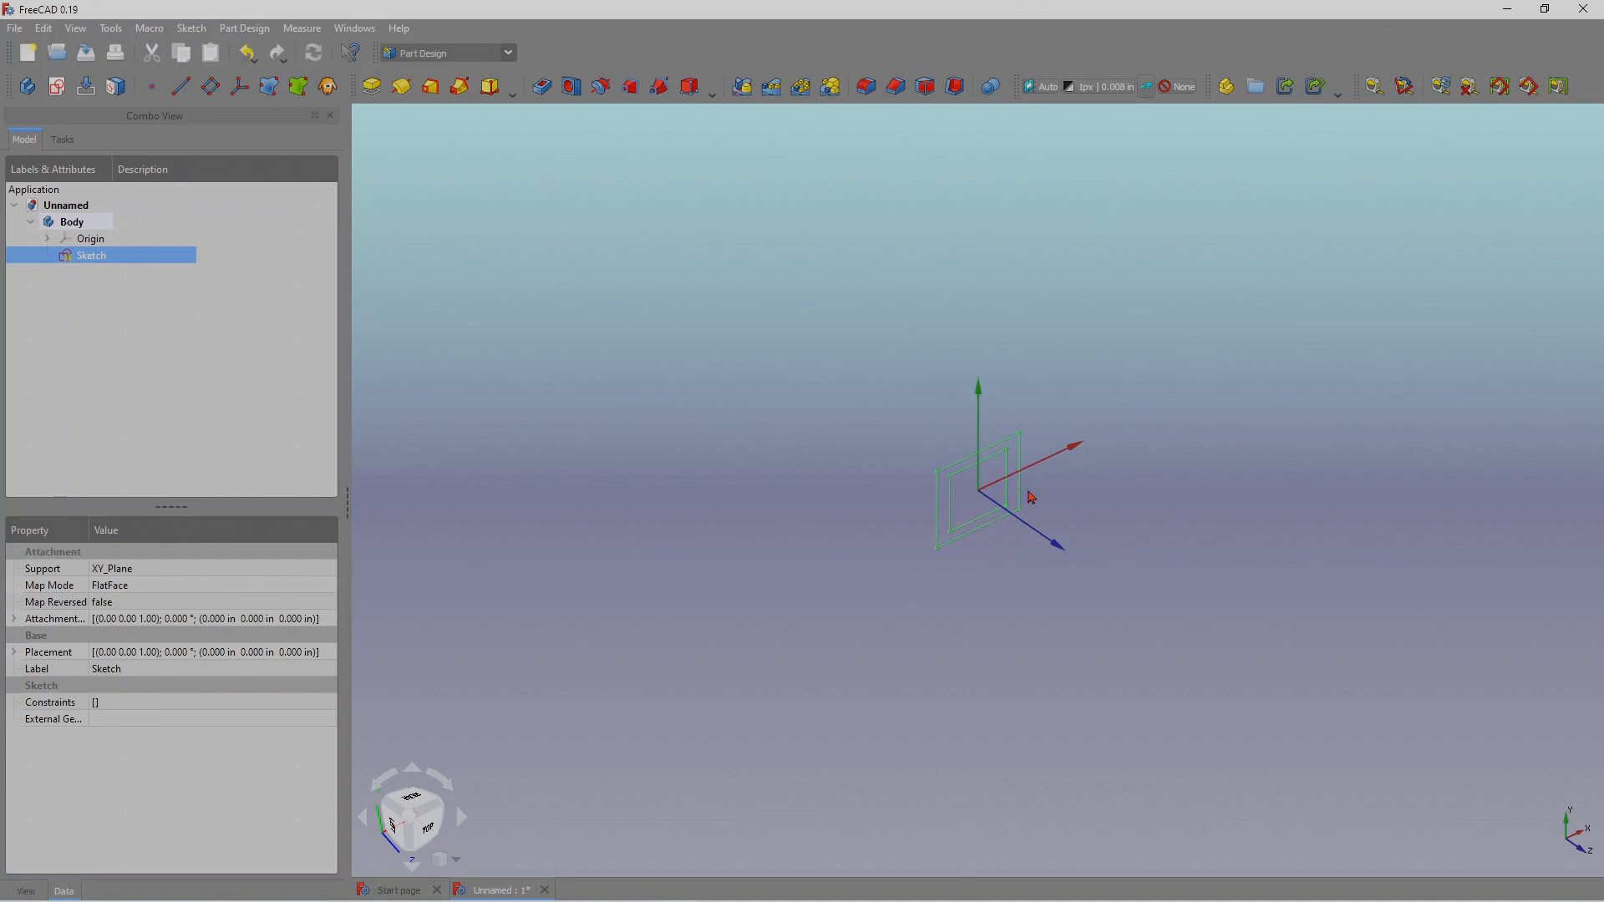
middle_click_drag(1006, 549, 1028, 559)
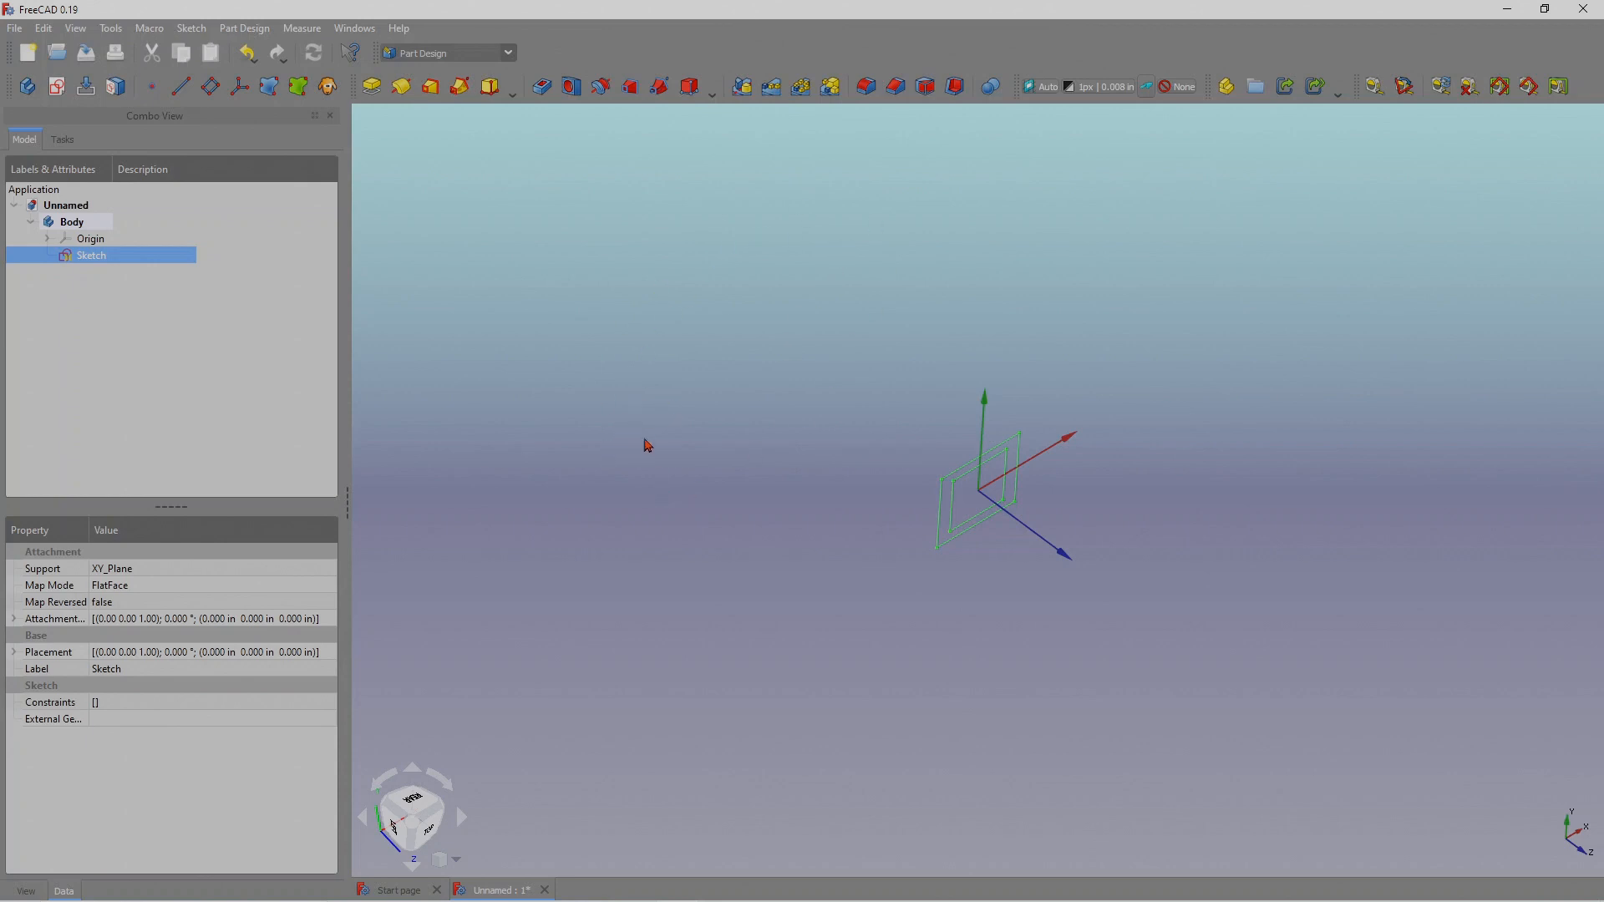
middle_click_drag(862, 648, 890, 648)
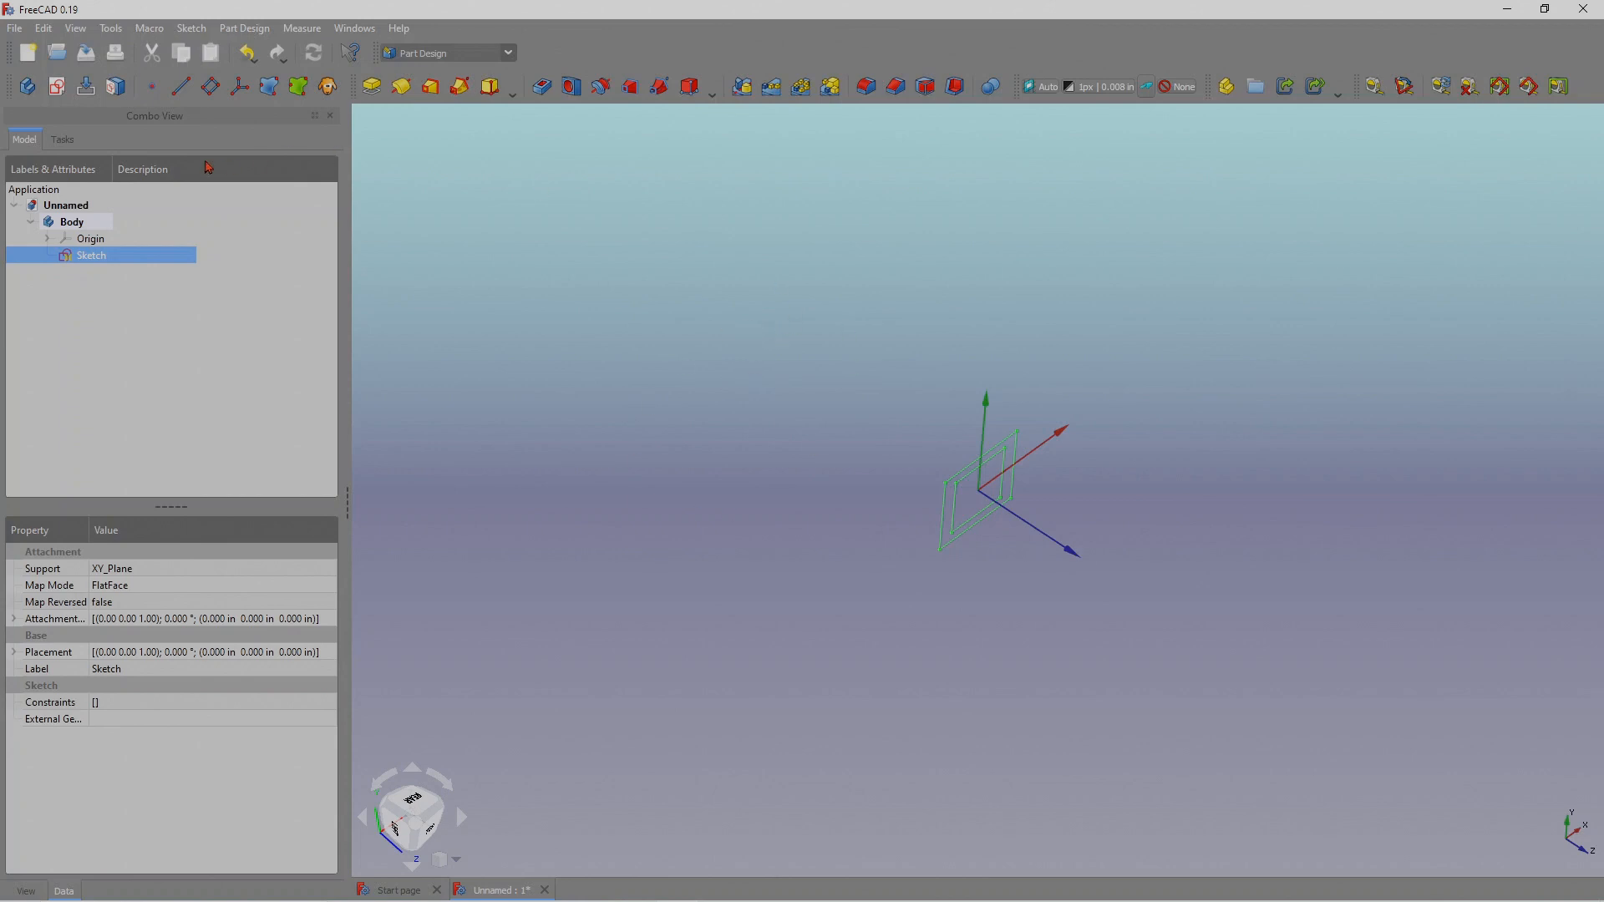
left_click(210, 90)
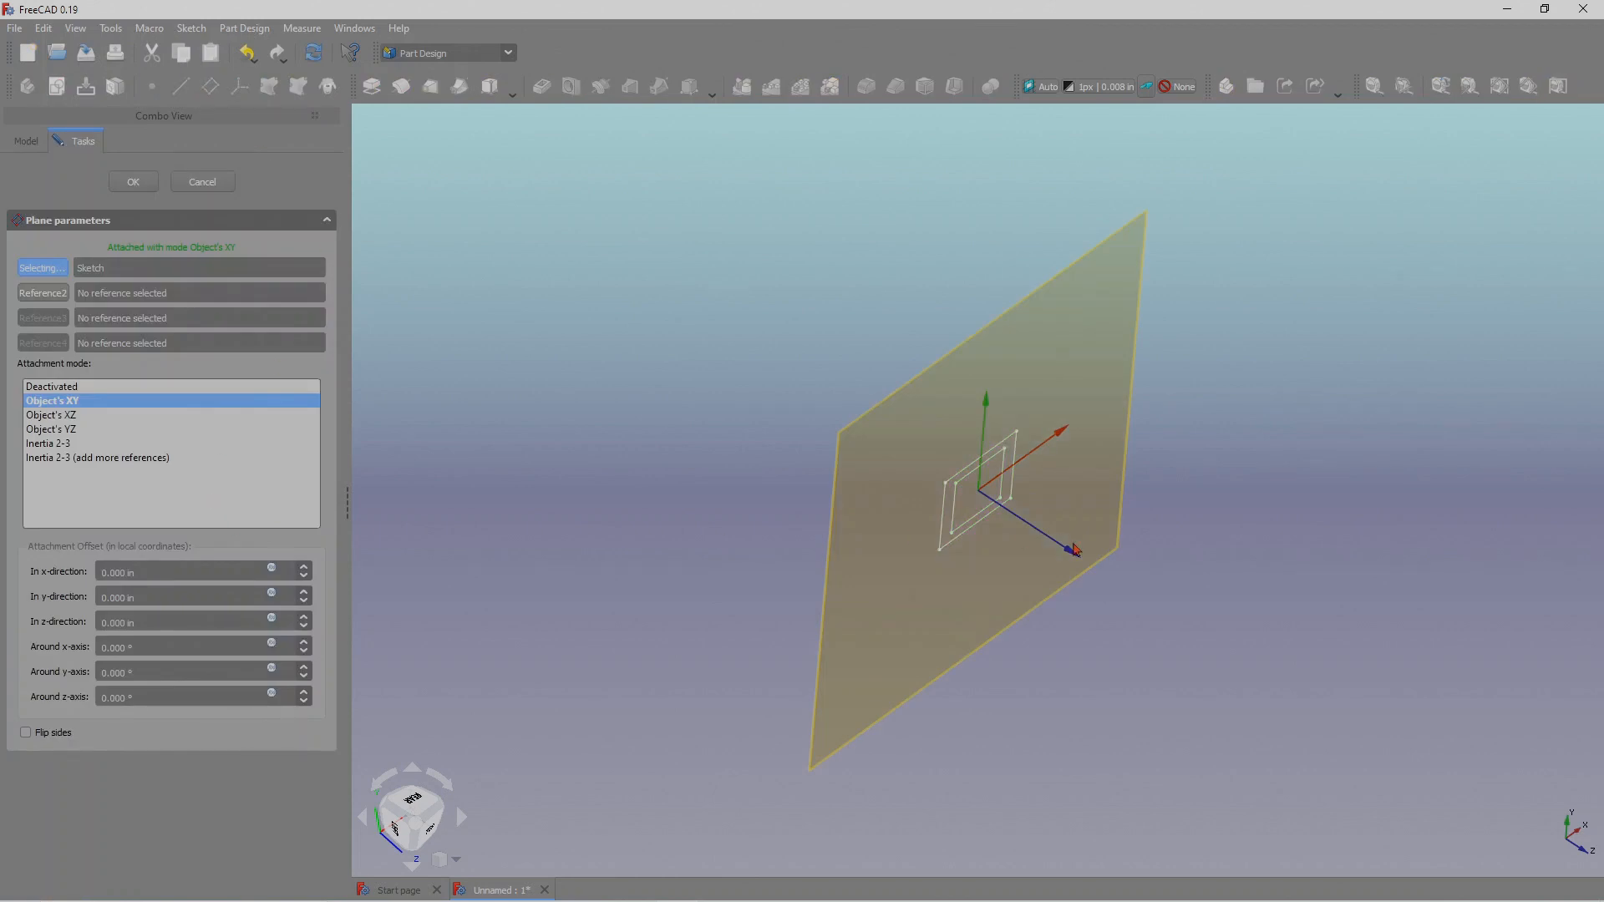
Try offsetting the datum plane in the x-direction and in the y-direction, returning each offset to 0 in.
middle_click_drag(1076, 550, 829, 518)
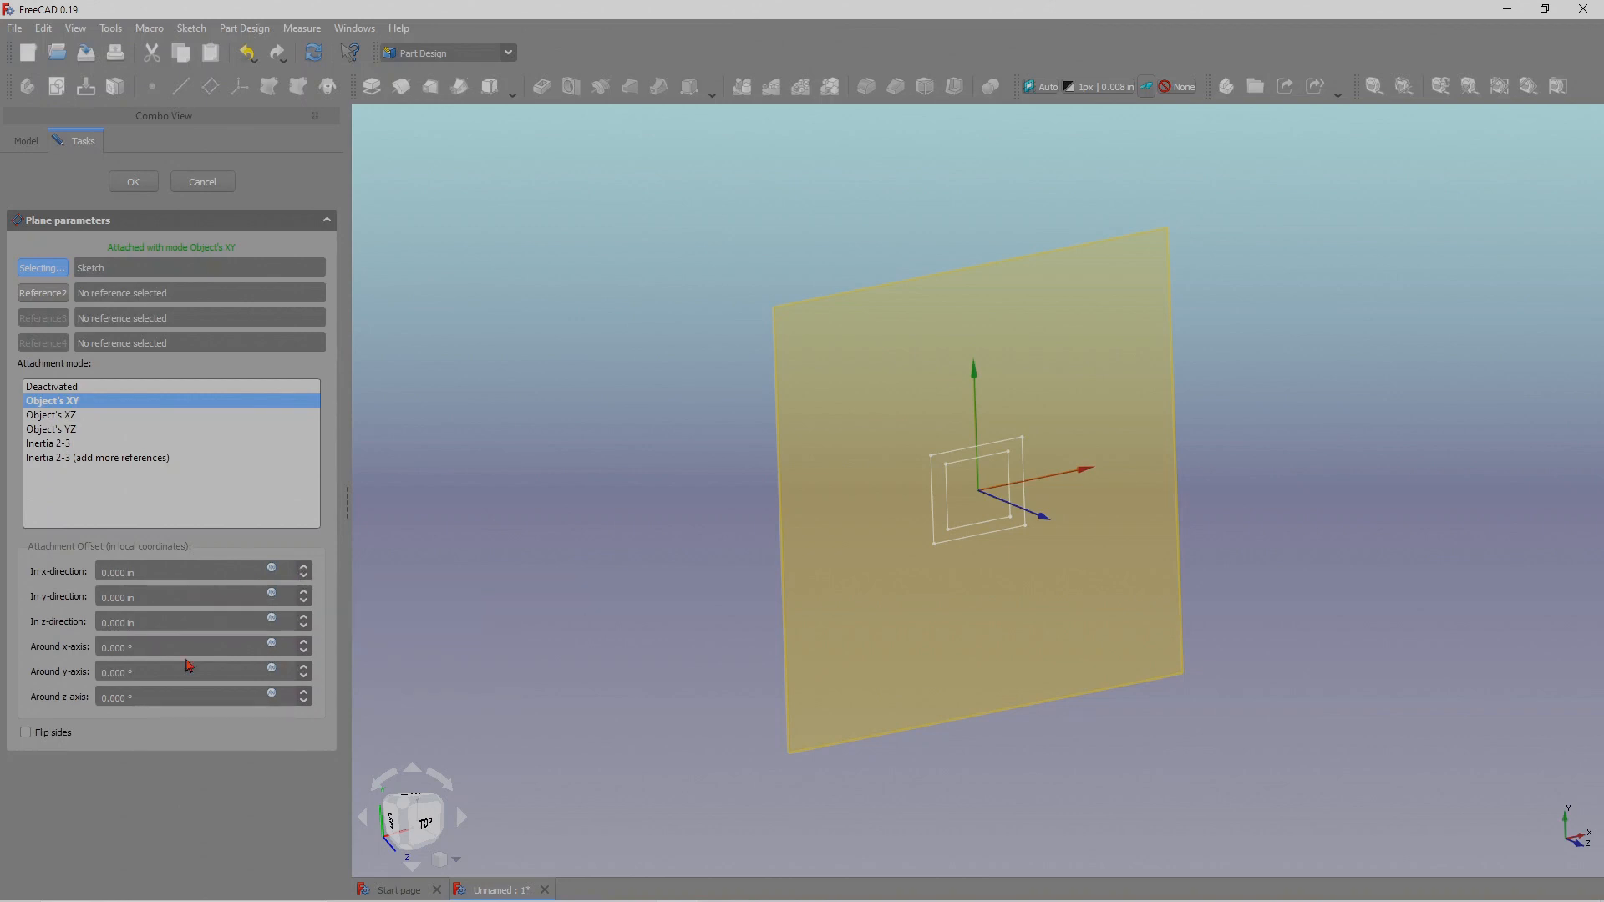
left_click(304, 568)
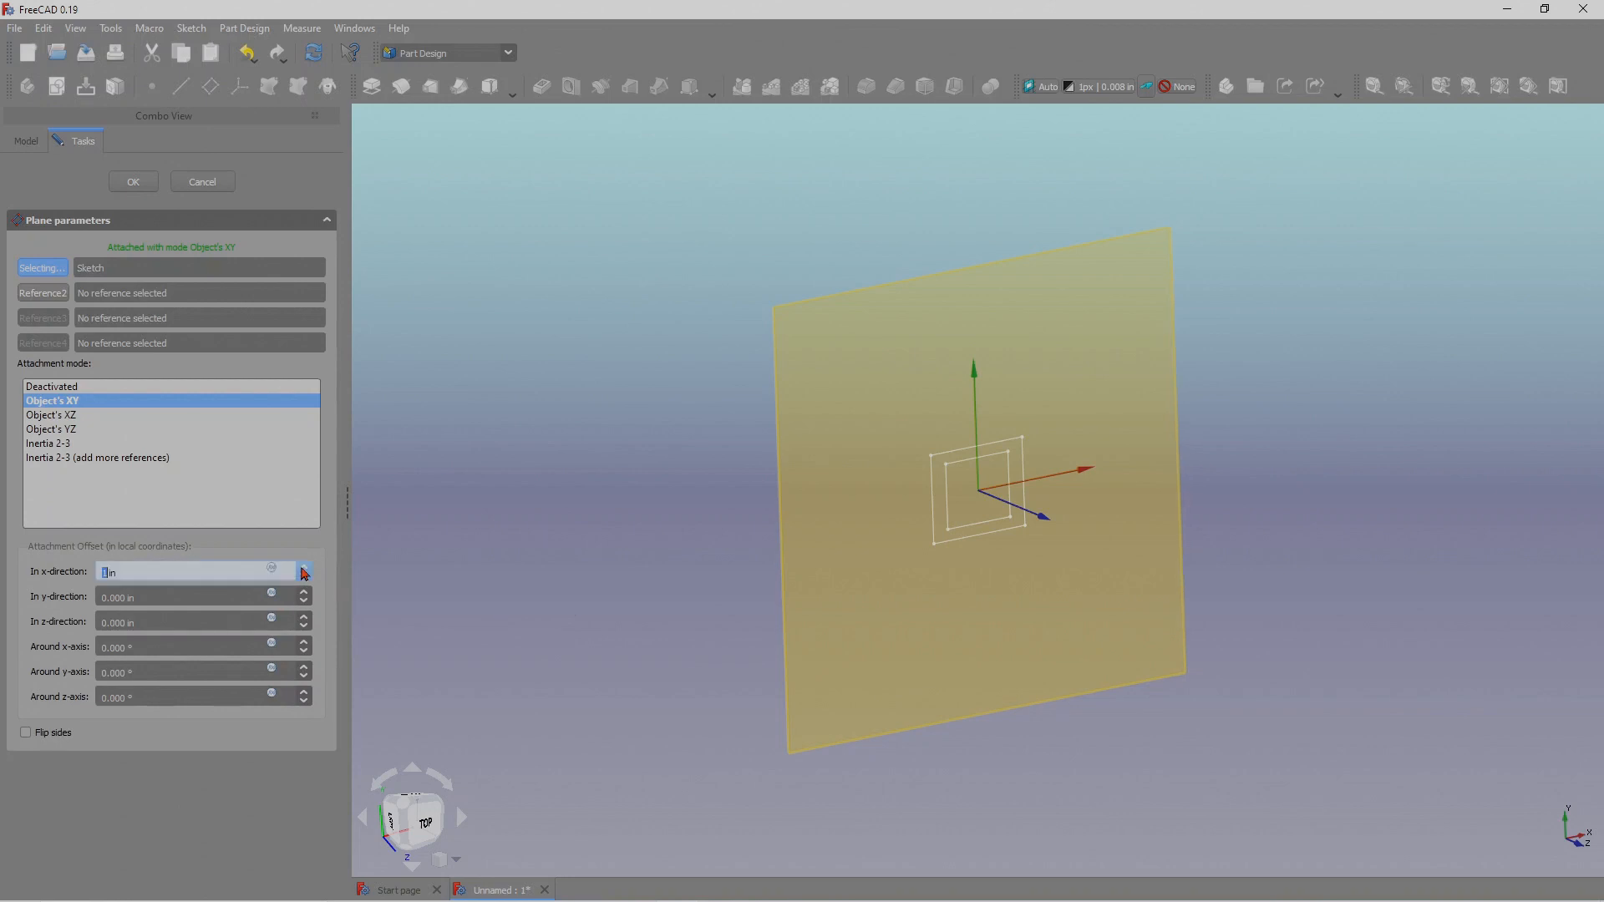
left_click(304, 569)
left_click(304, 568)
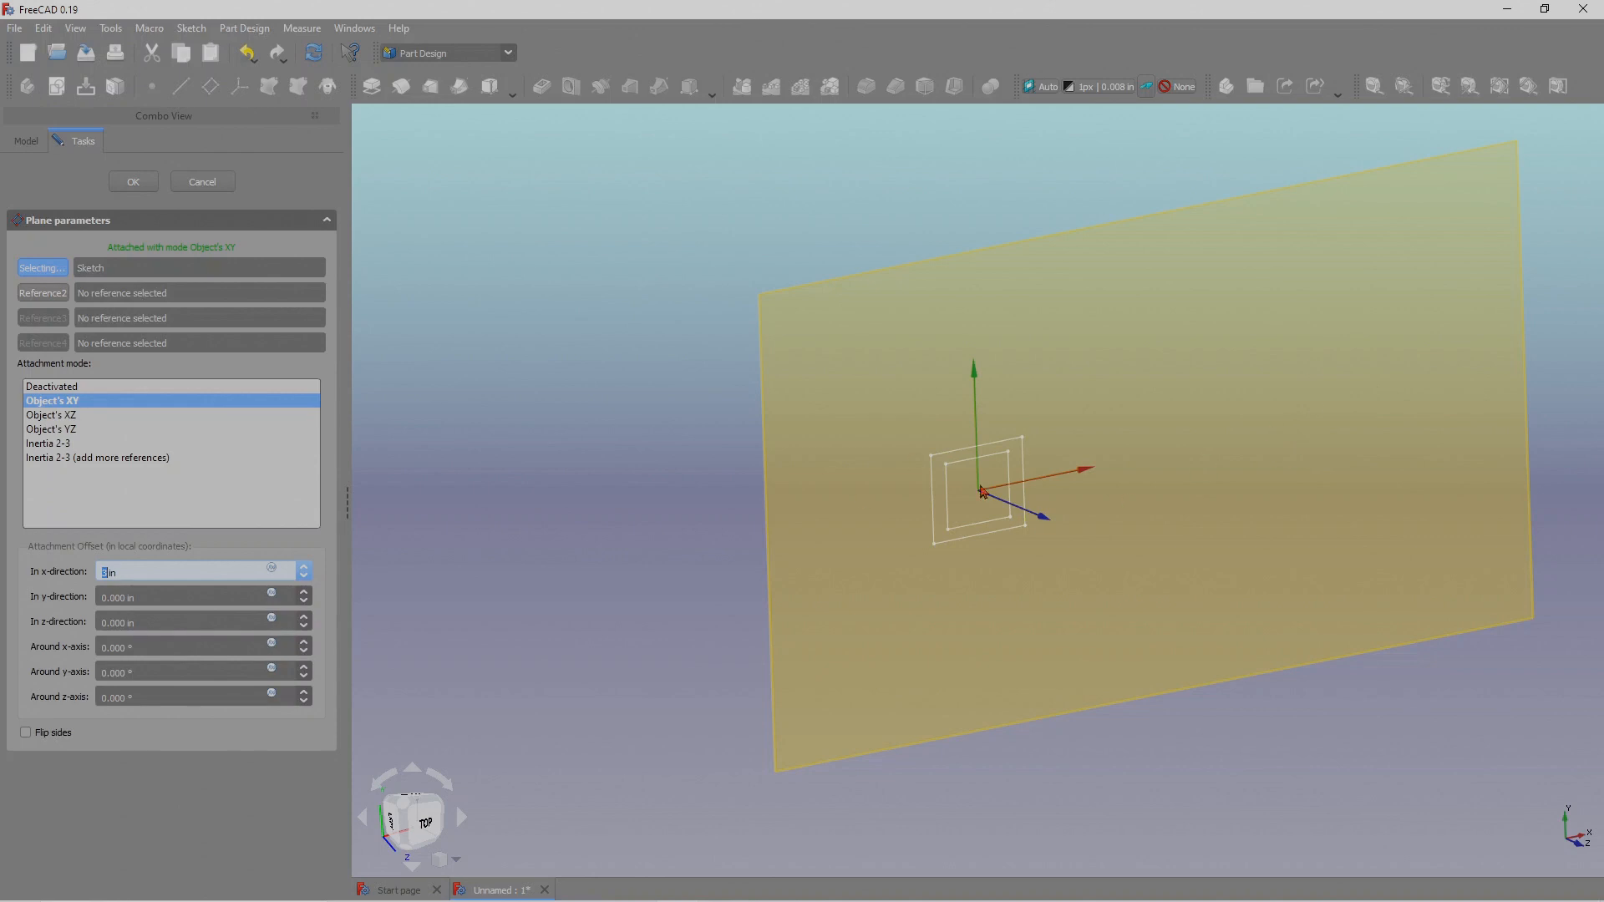
left_click(305, 578)
left_click(305, 578)
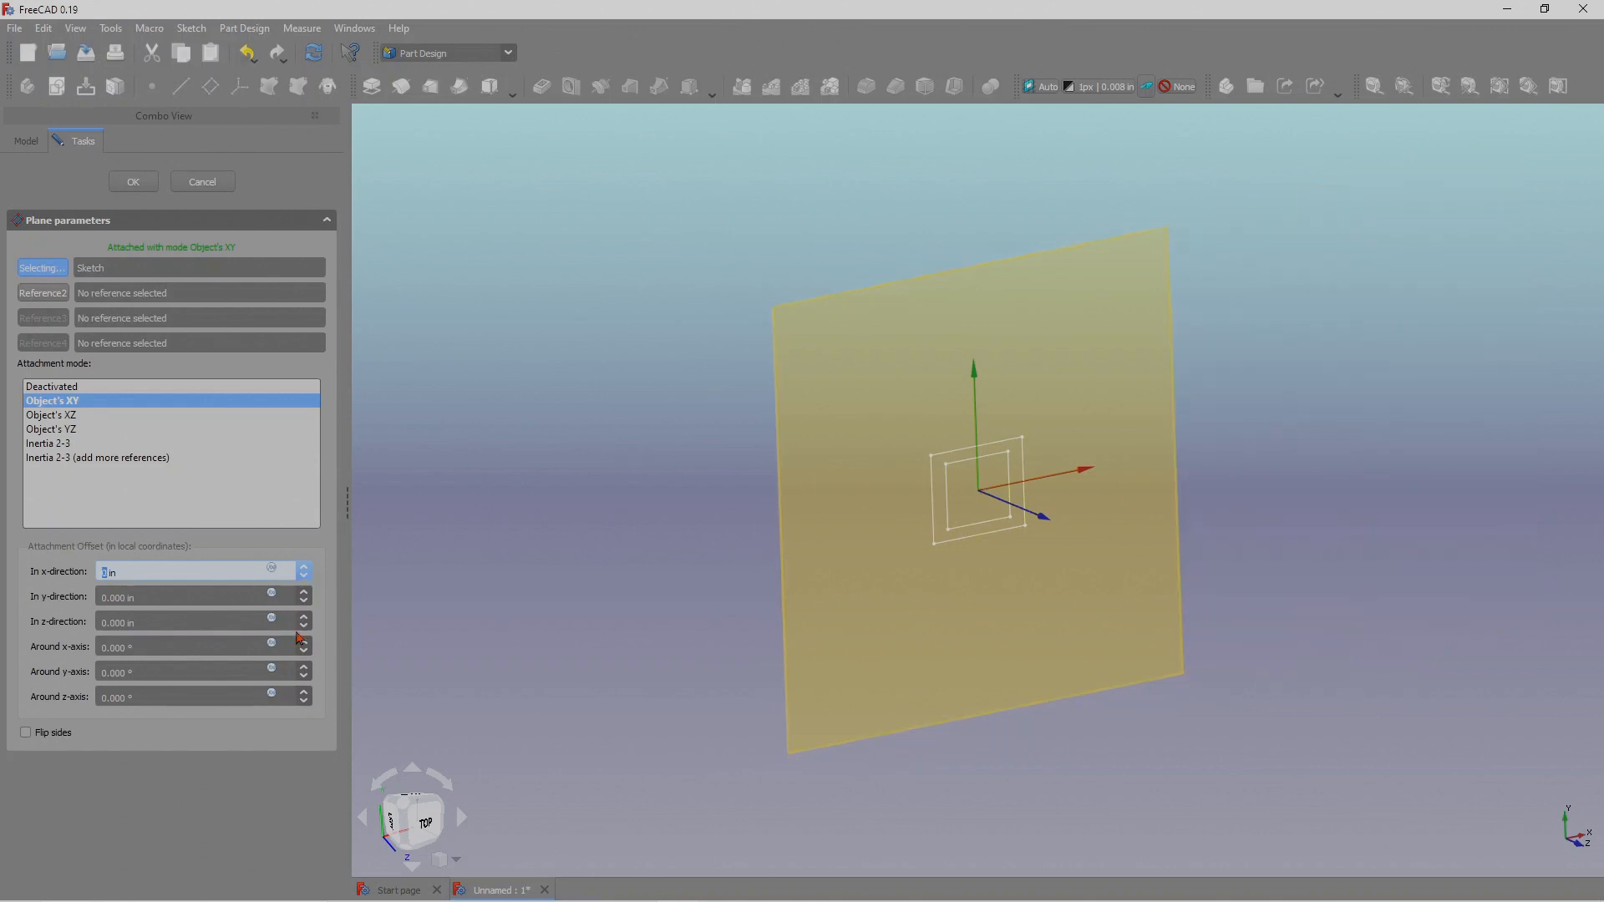
left_click(305, 590)
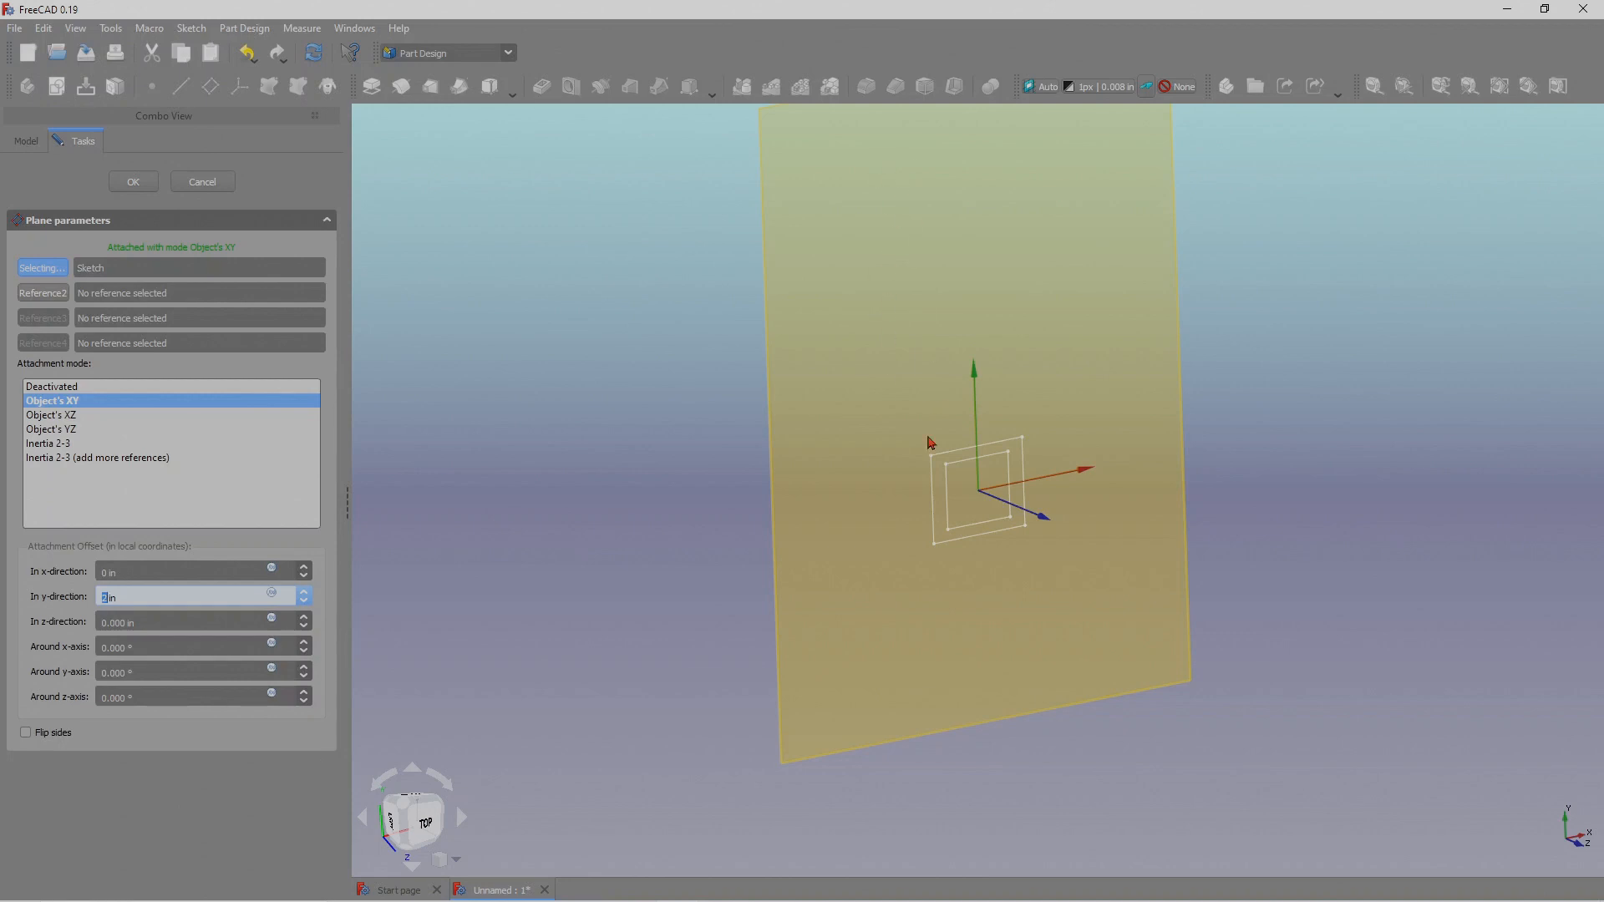
left_click(304, 601)
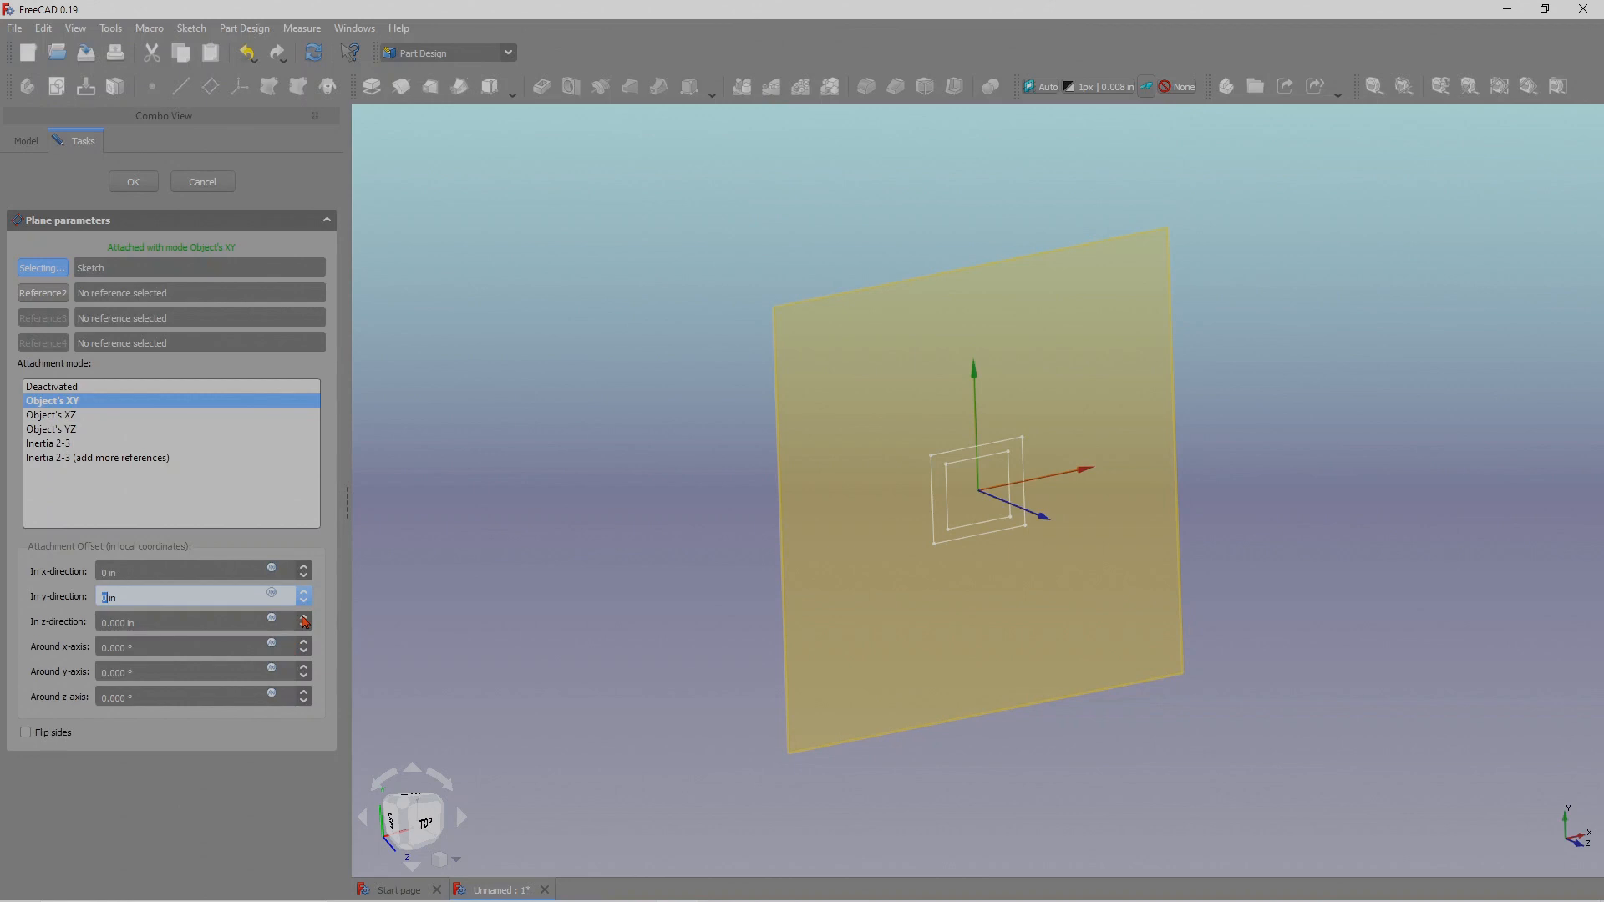
Offset the datum plane 2 in from the sketch in the z-direction.
left_click(305, 618)
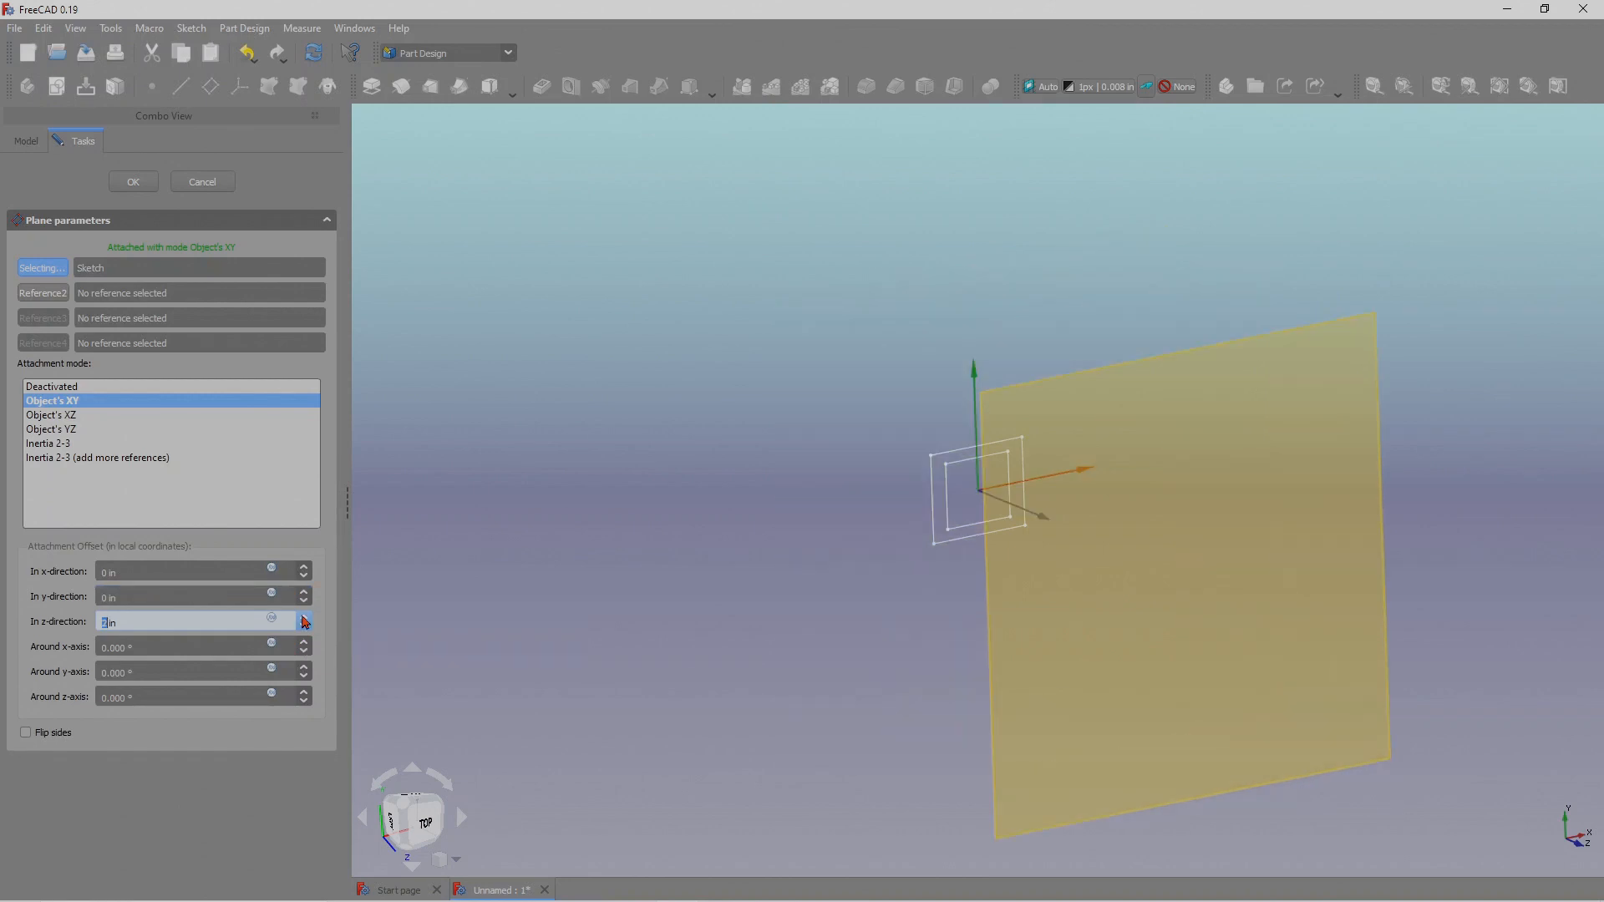
mouse_move(943, 407)
middle_mouse_down()
mouse_move(1065, 458)
mouse_move(1025, 409)
mouse_move(1018, 441)
middle_mouse_up()
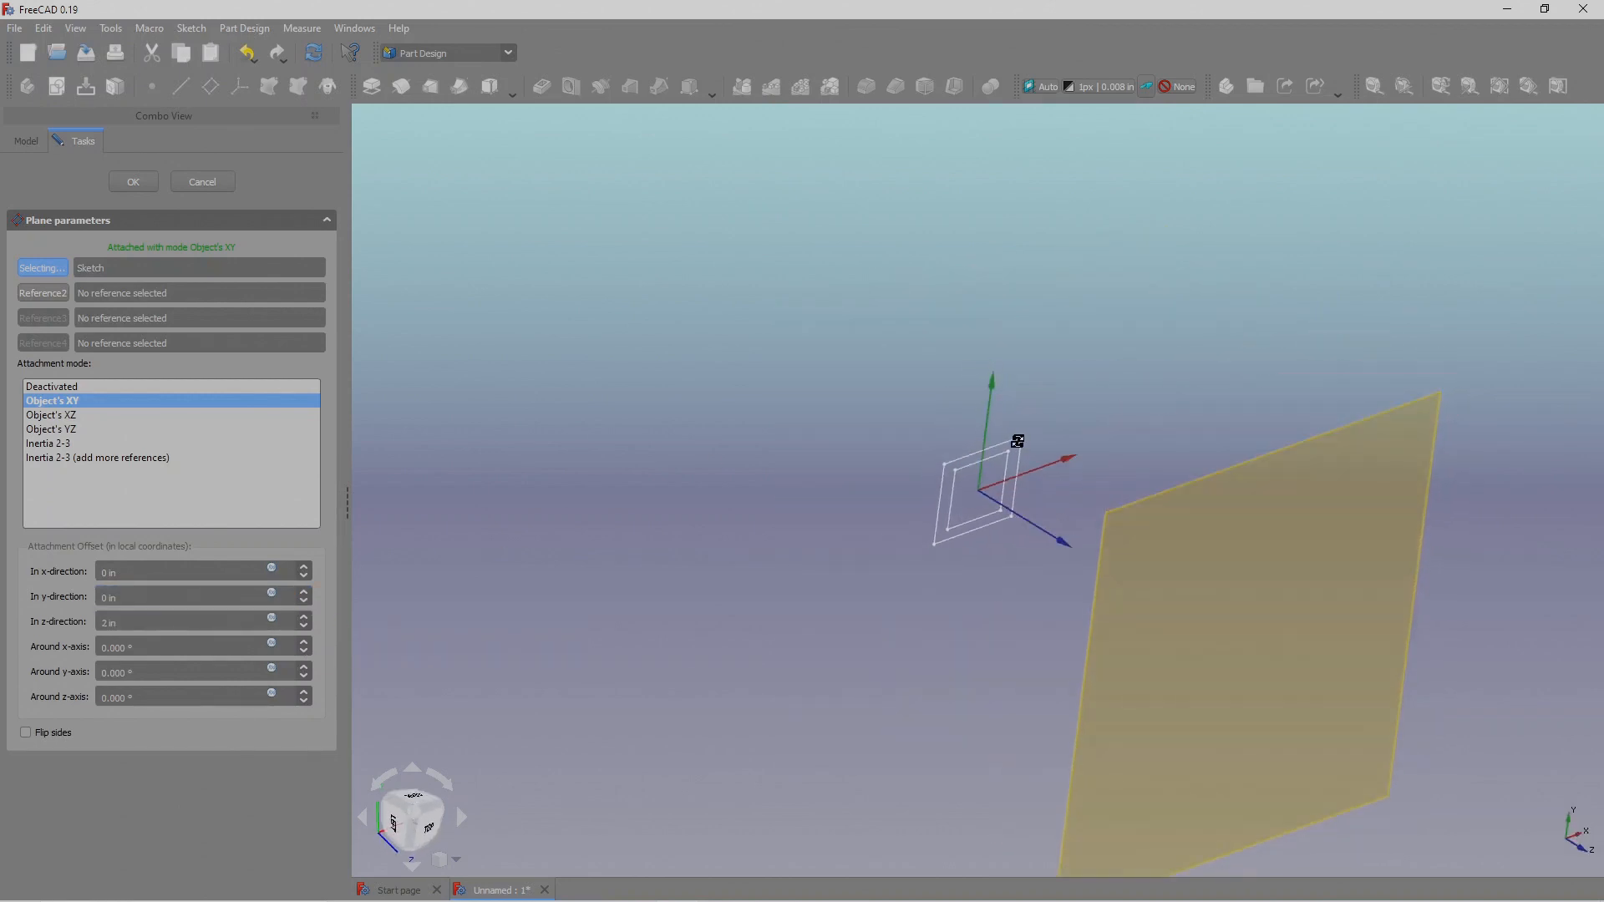
scroll(912, 488, "down", 2)
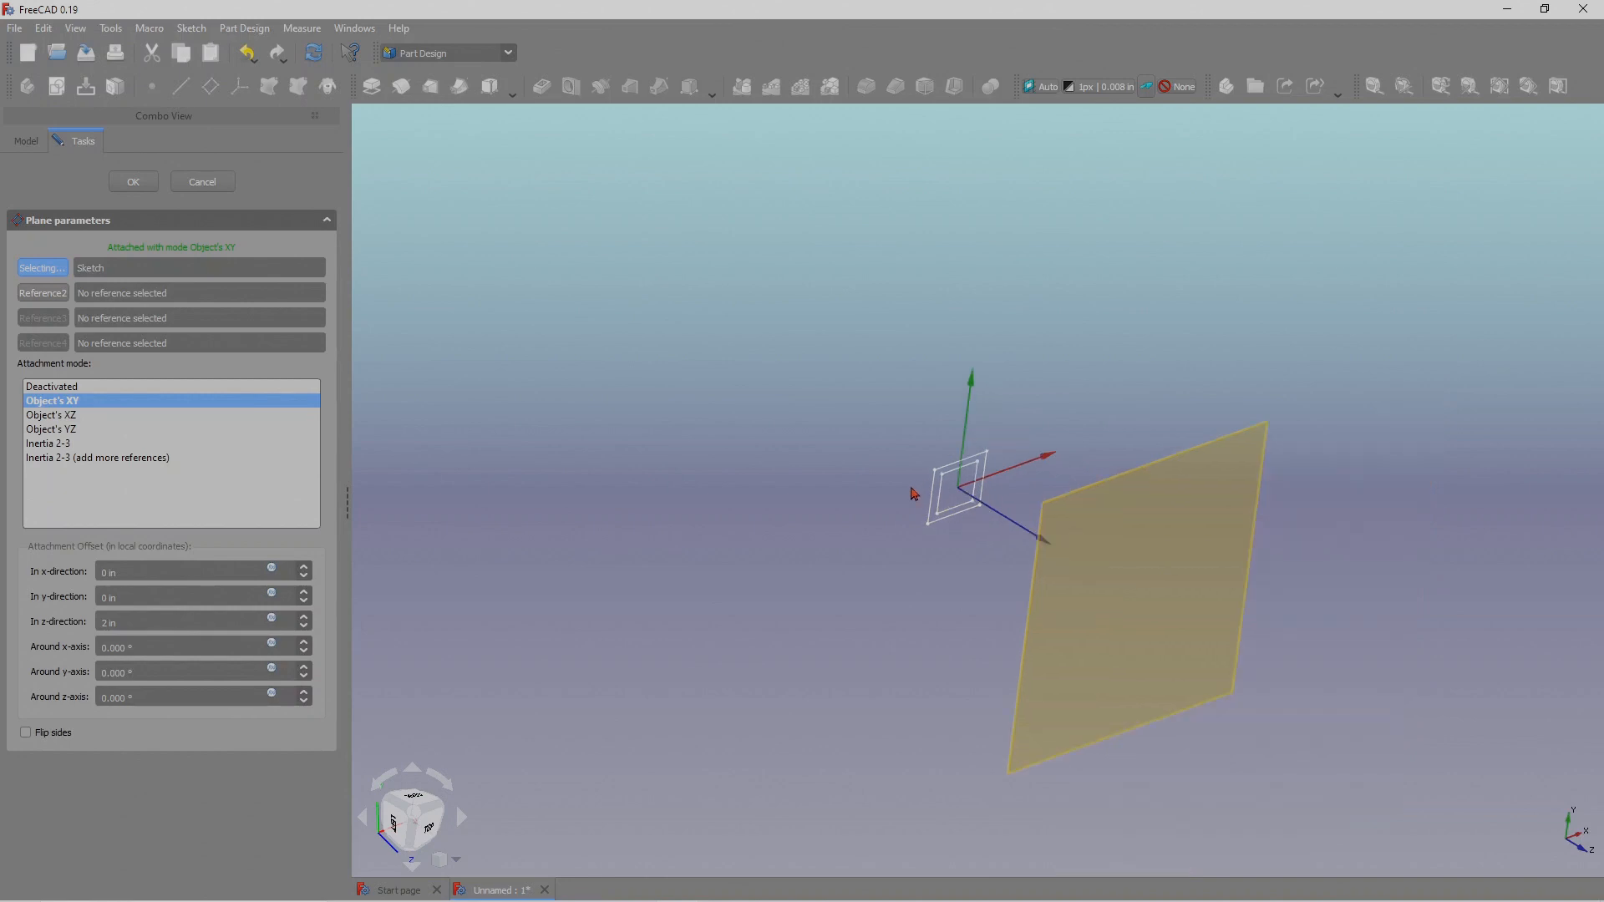
scroll(1178, 703, "up", 2)
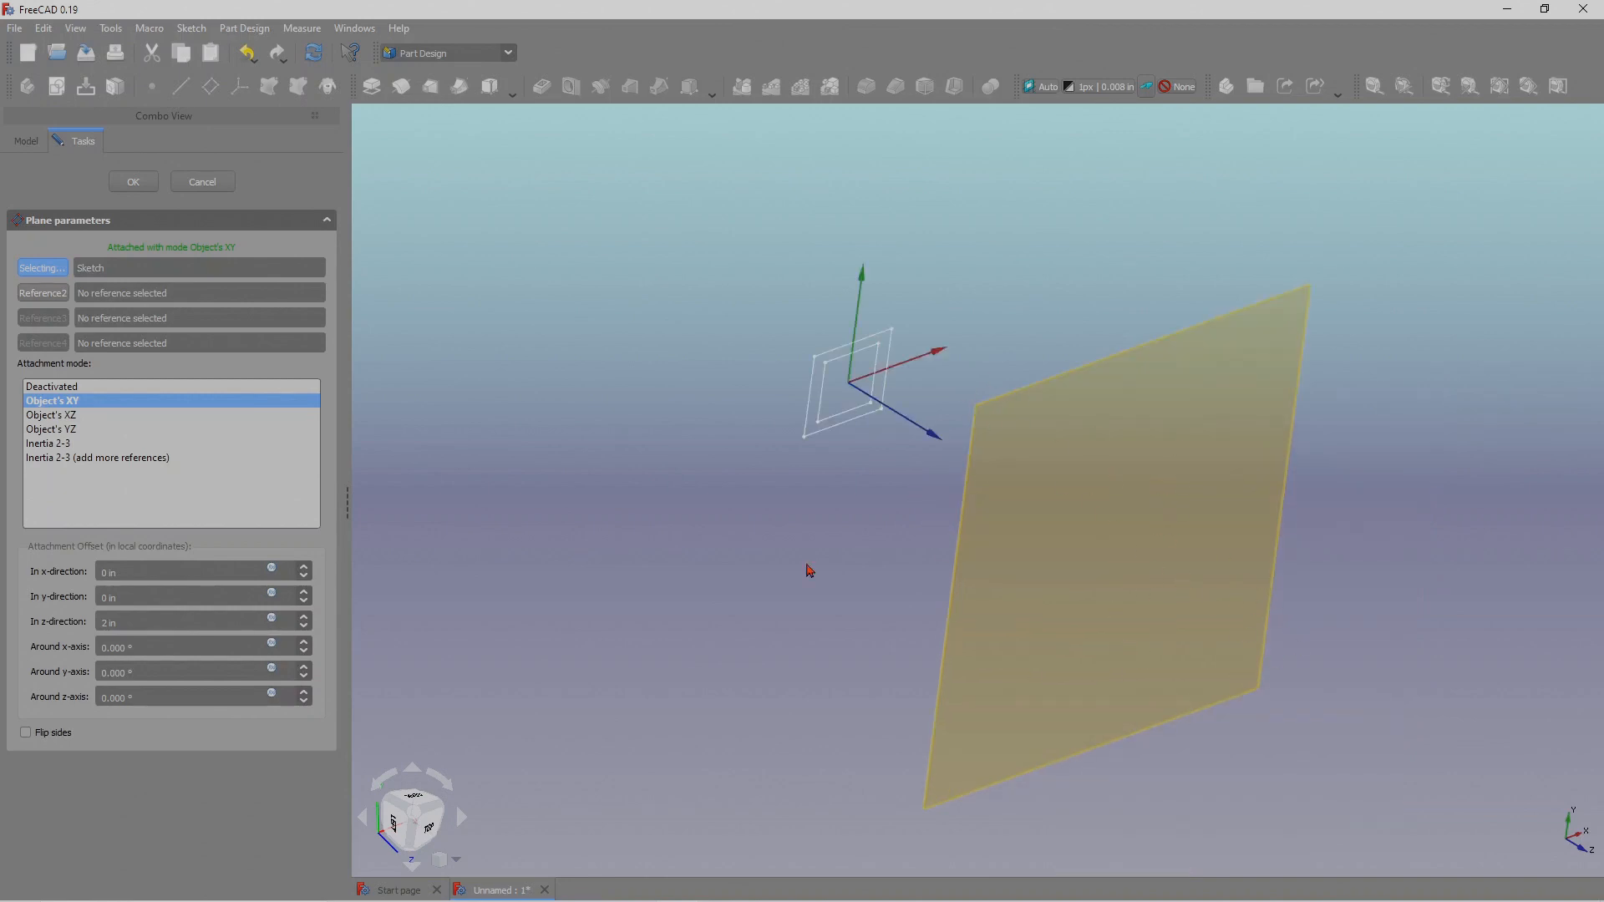
Try a 2 in x-direction offset on the shifted datum plane, and reset it to 0 in.
left_click(306, 569)
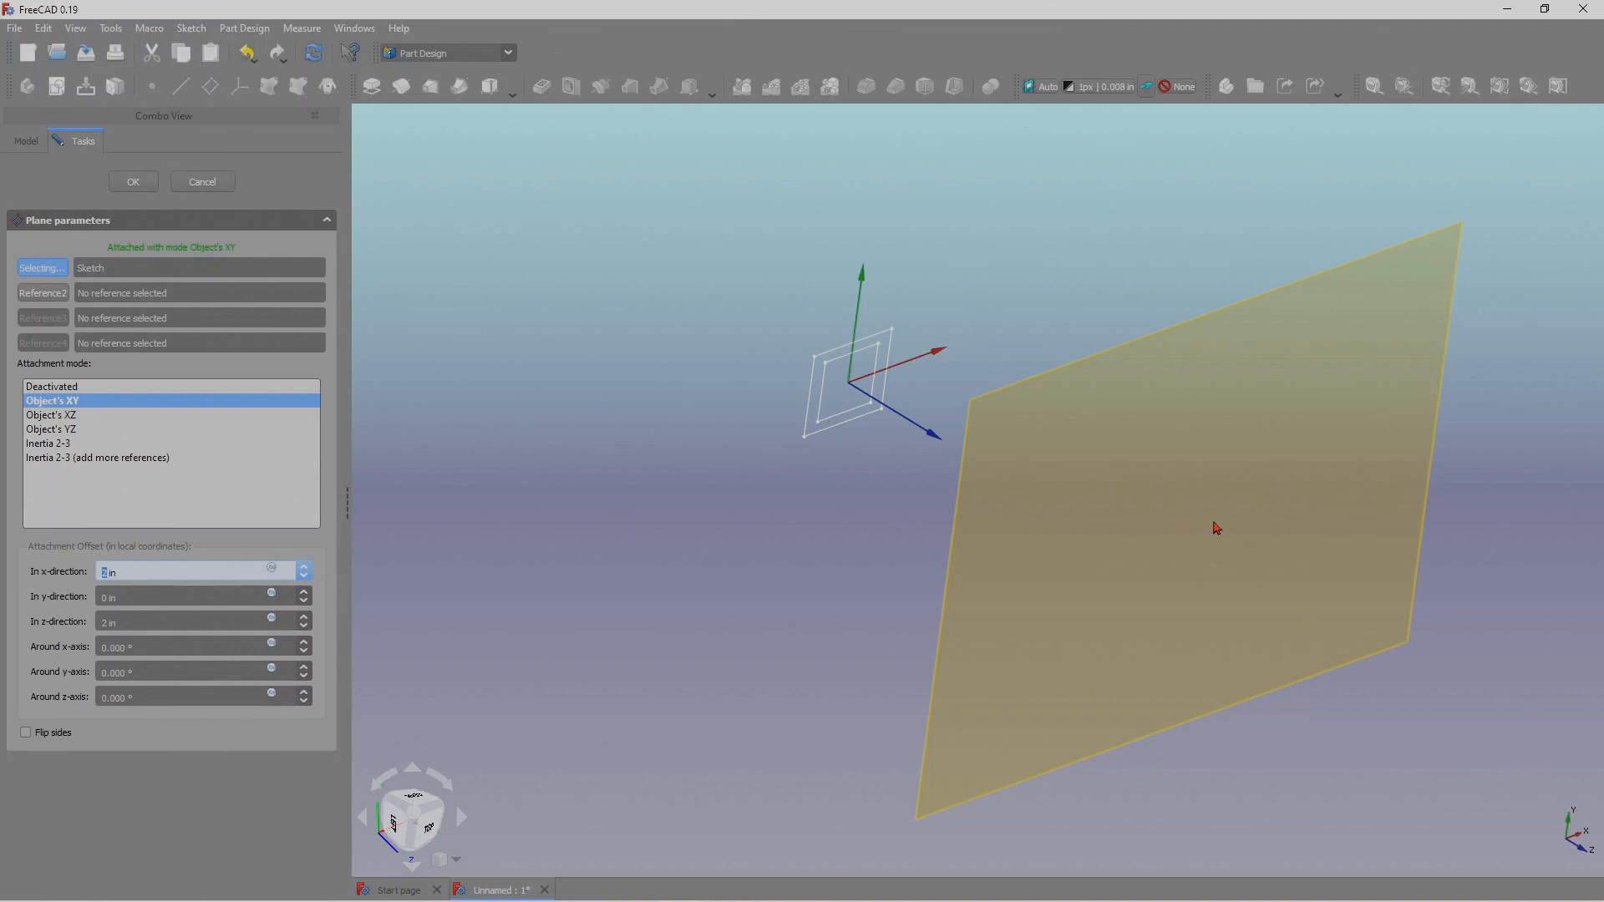
middle_click_drag(1247, 563, 1261, 561)
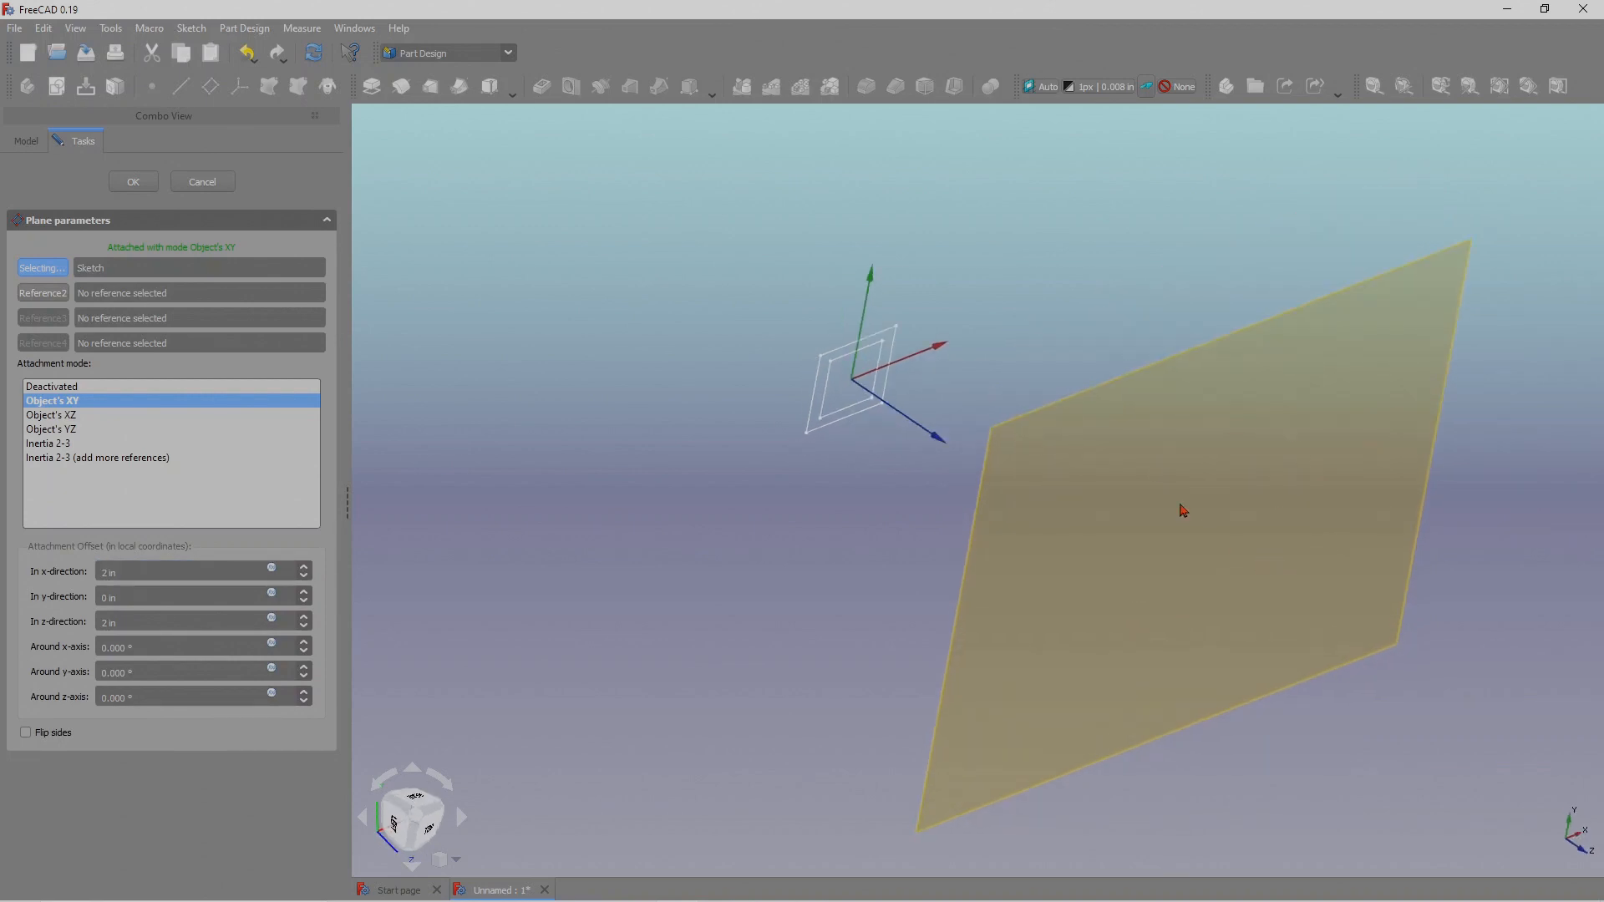
left_click(304, 579)
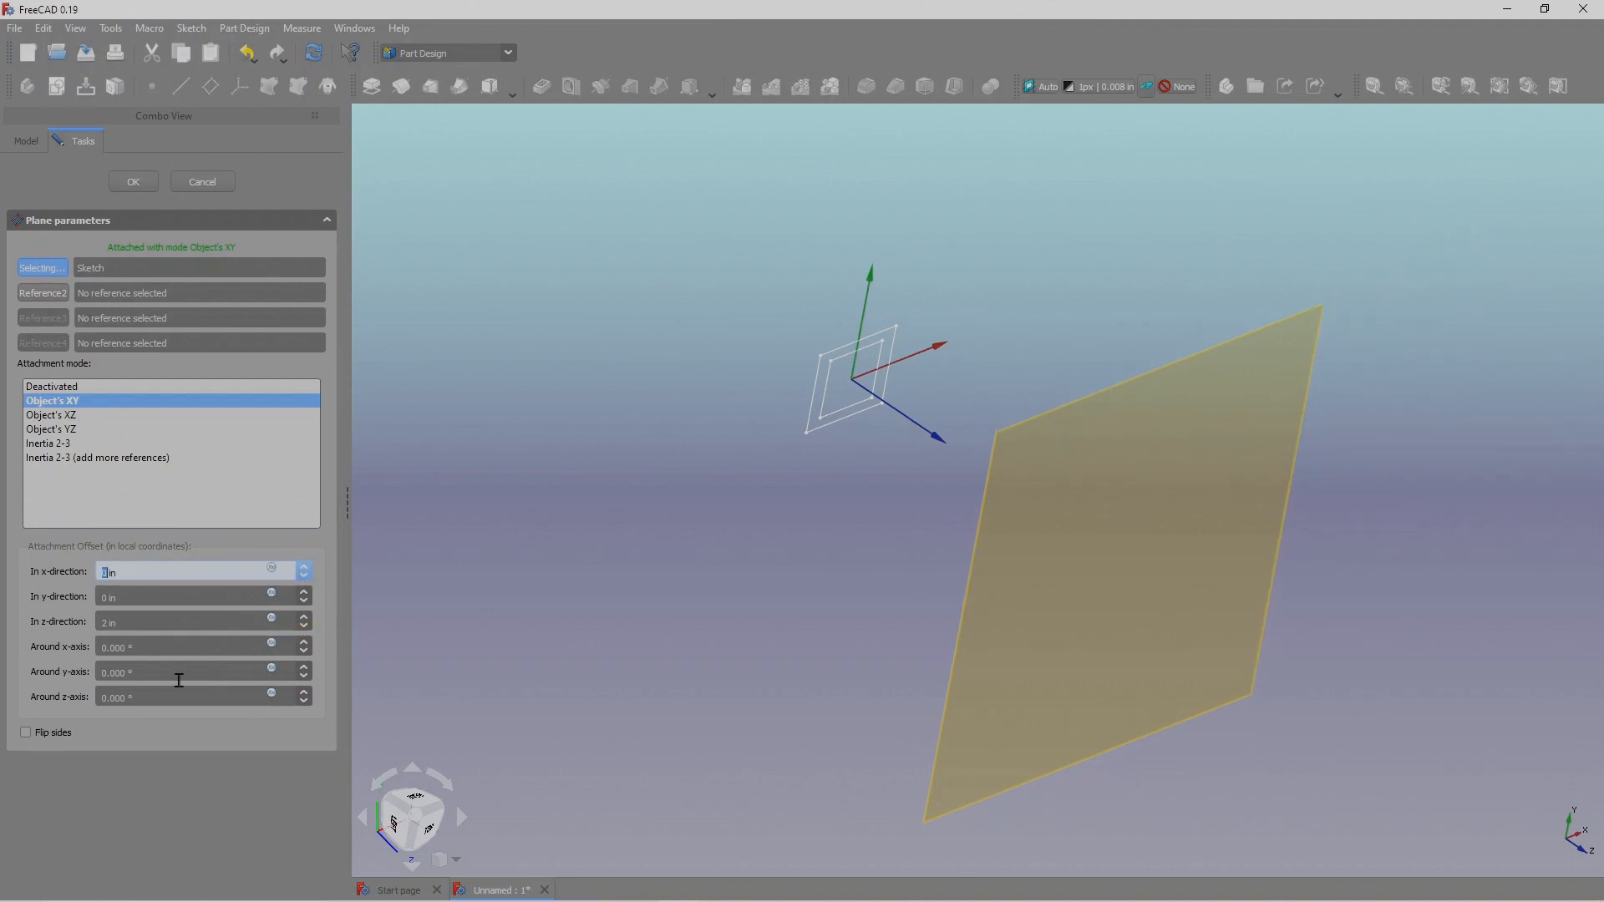
Tilt the datum plane 8° around its y-axis.
left_click(306, 668)
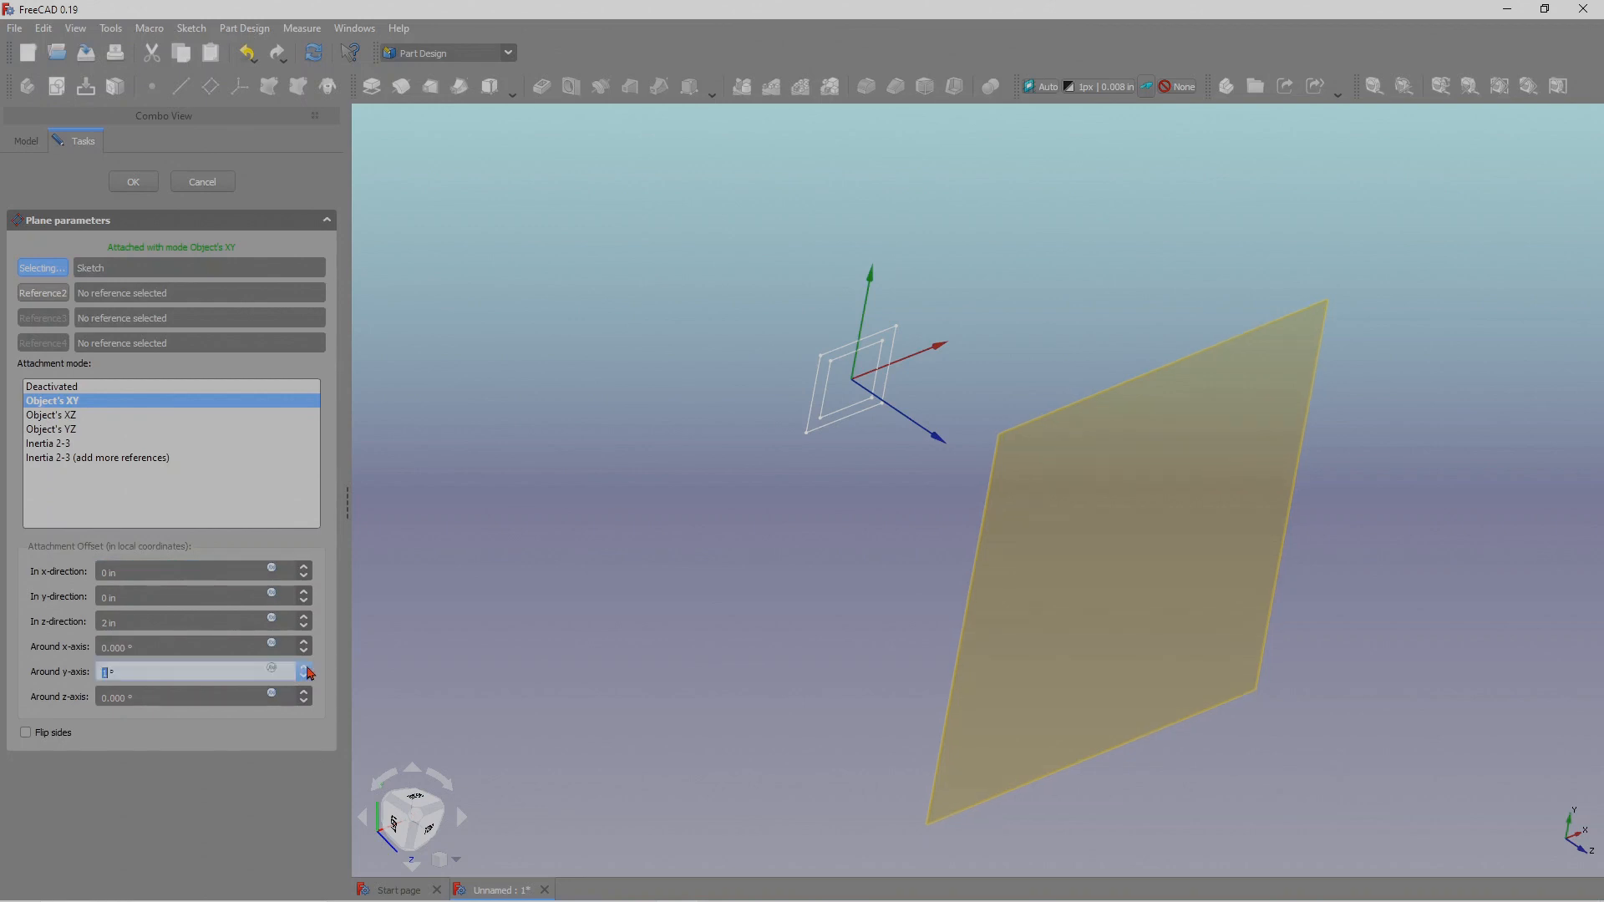
left_click(306, 668)
left_click(306, 669)
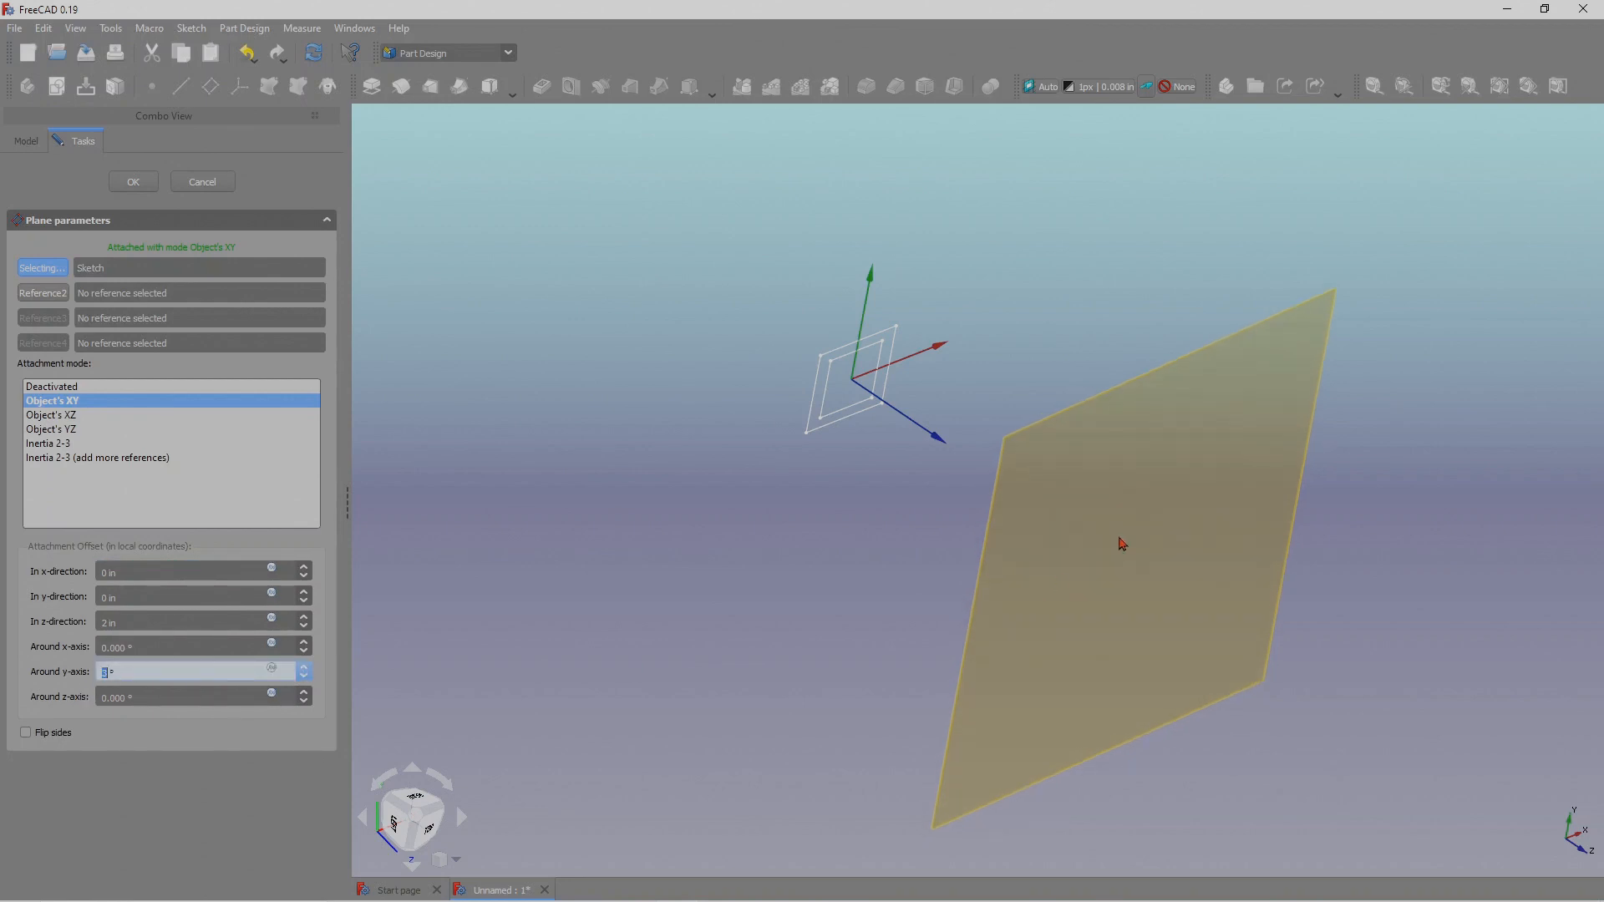
middle_click_drag(814, 617, 842, 644)
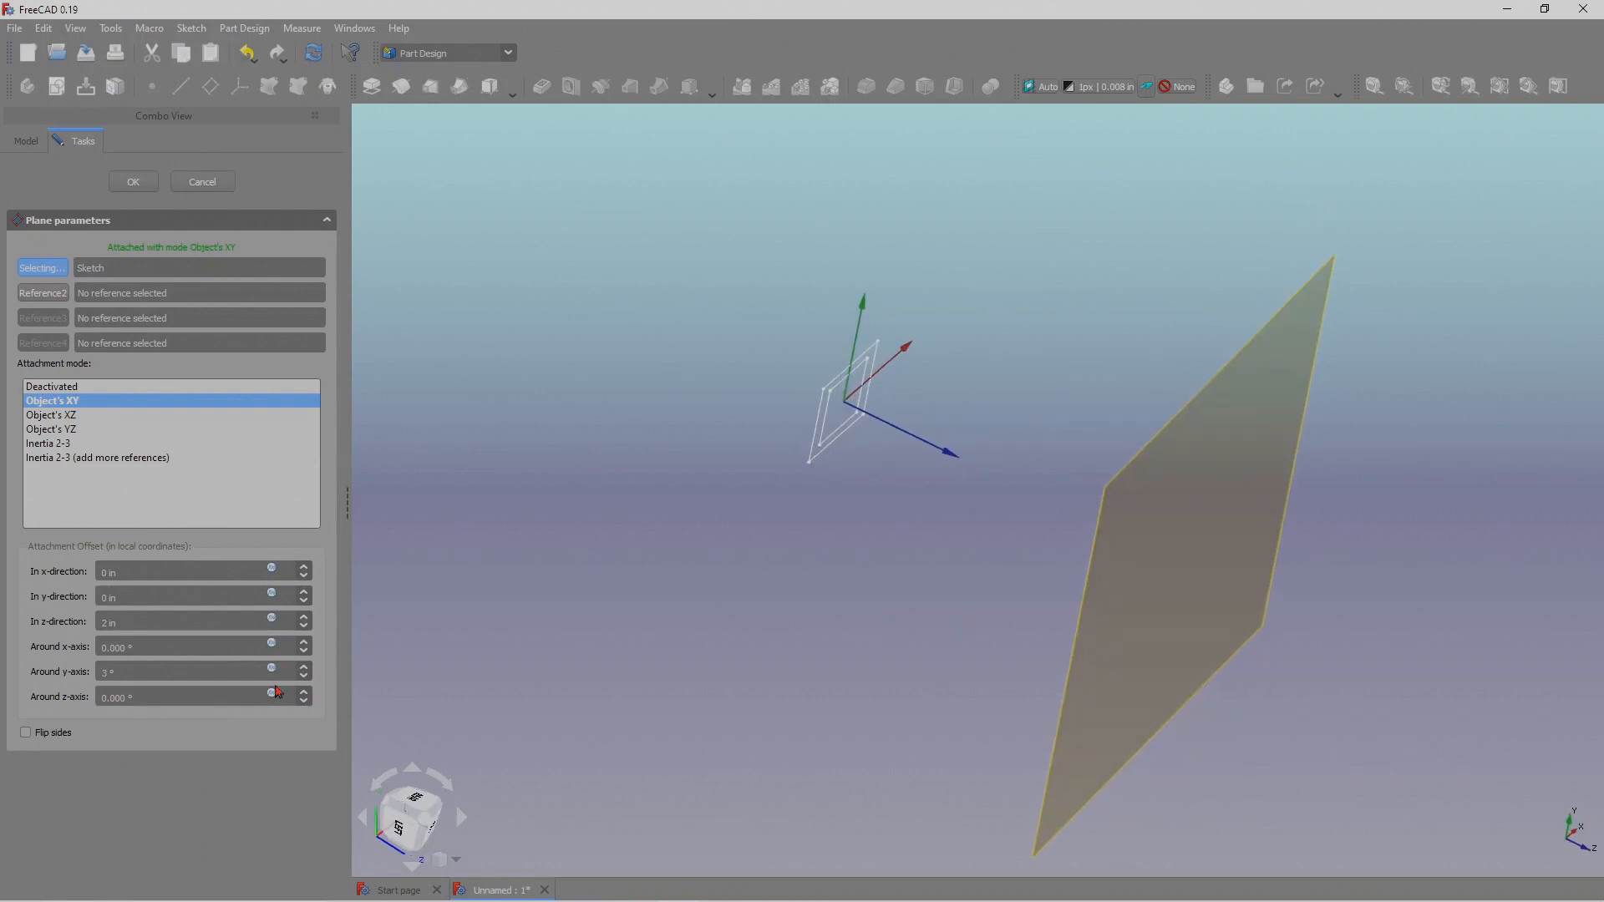
left_click(306, 667)
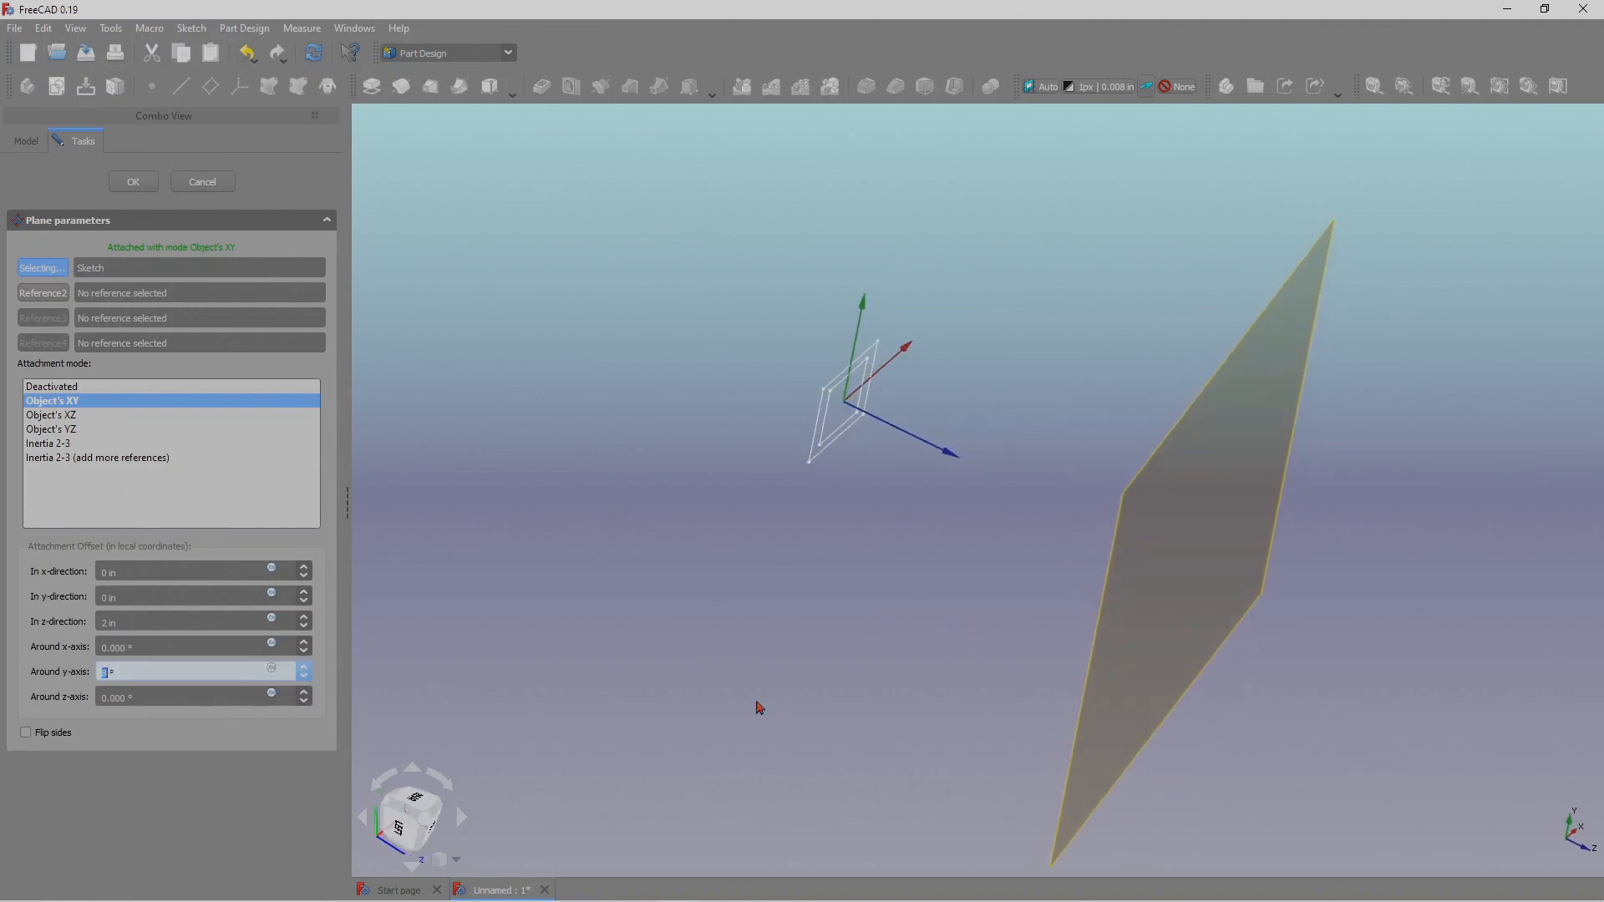
middle_click_drag(759, 708, 952, 699)
middle_click_drag(1136, 523, 909, 648)
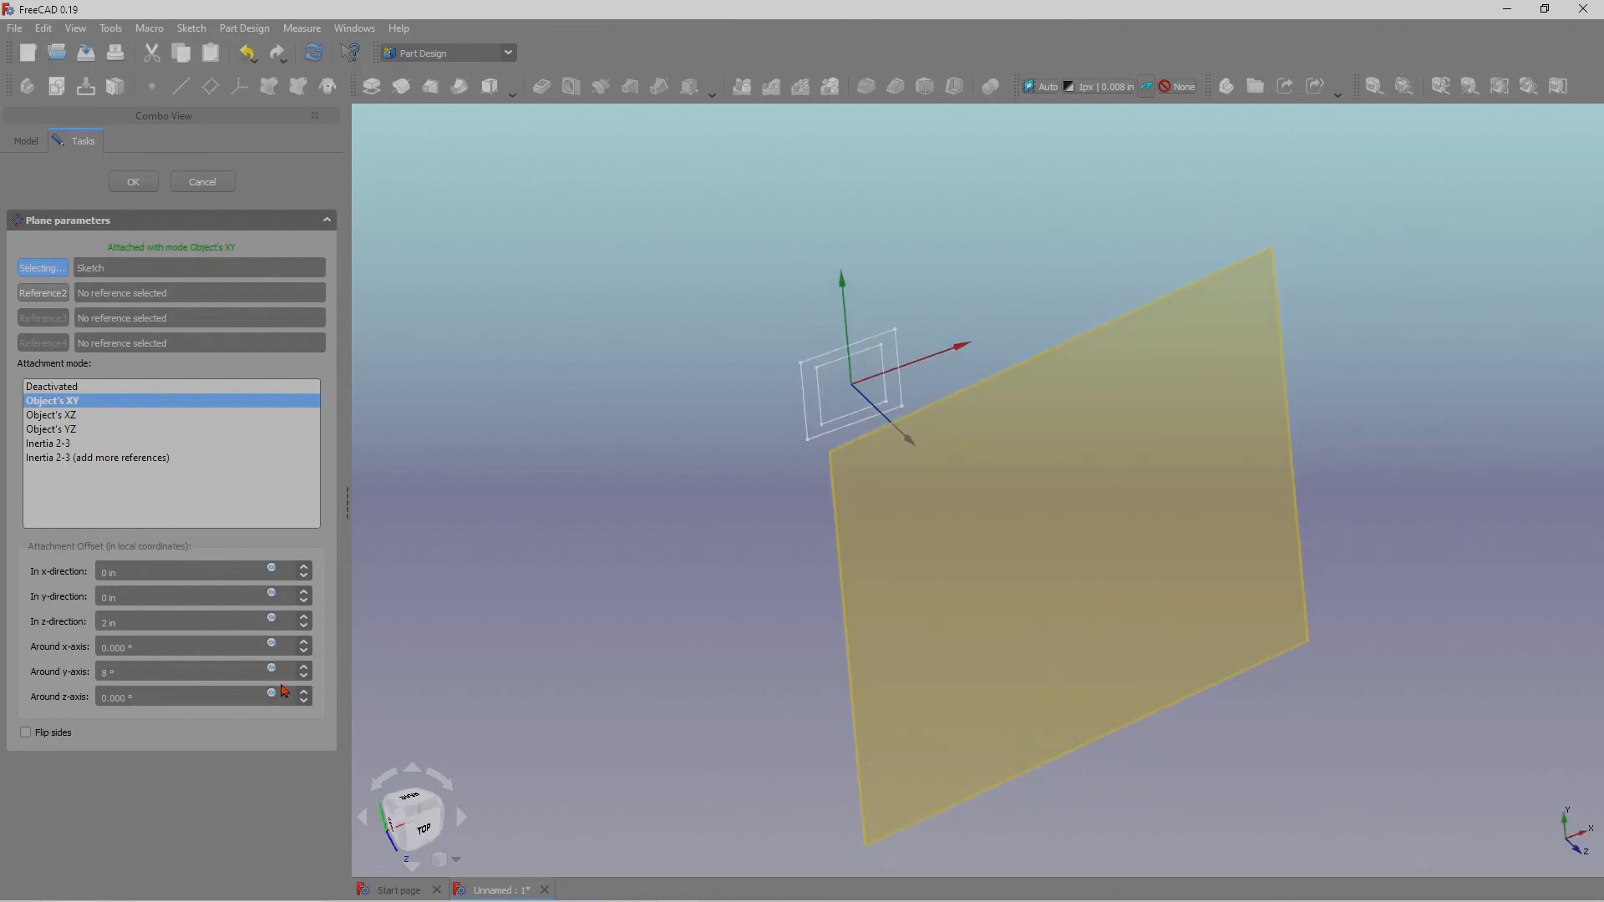
Reset the datum plane's y-axis tilt to 0° and its z-direction offset to 0 in.
left_click(304, 672)
left_click(304, 673)
left_click(304, 672)
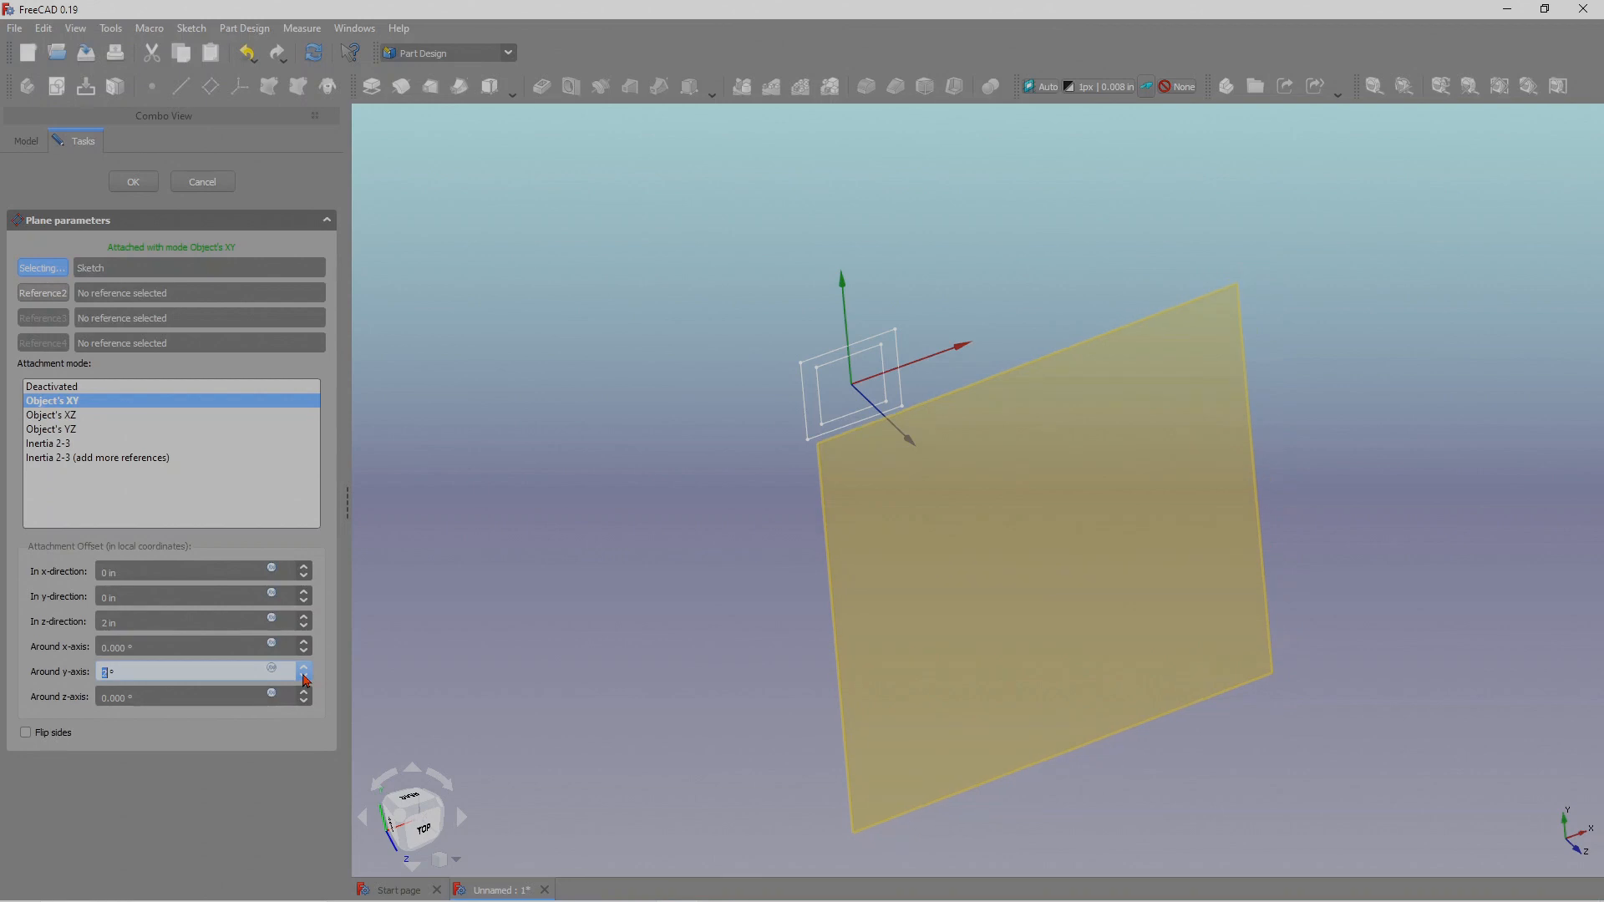
left_click(304, 673)
left_click(304, 674)
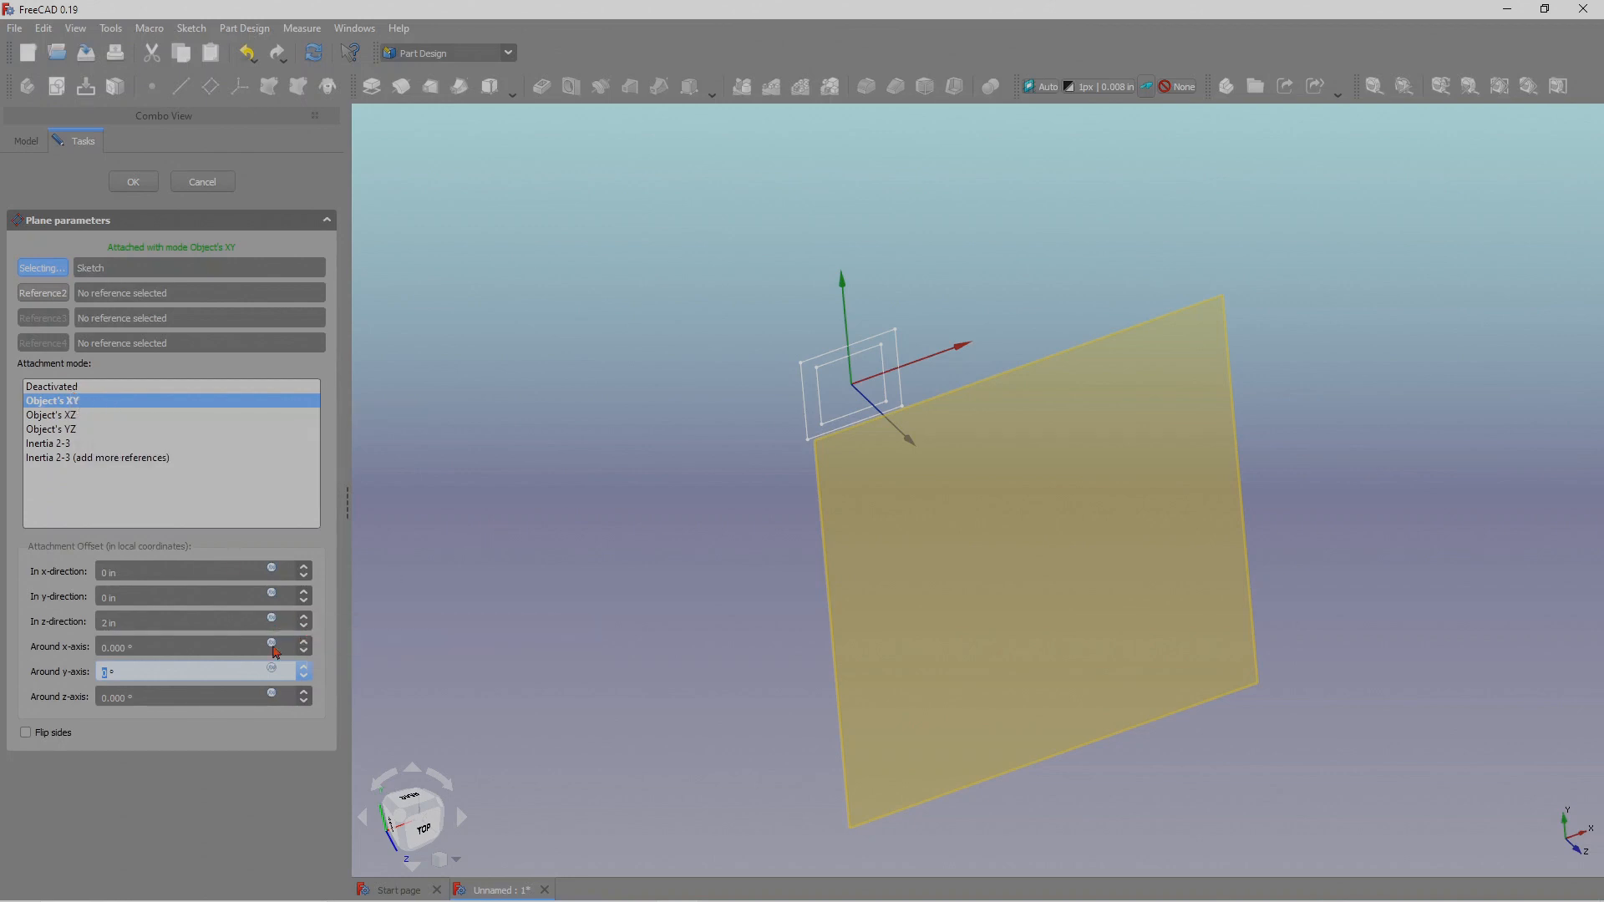
left_click(305, 626)
left_click(305, 627)
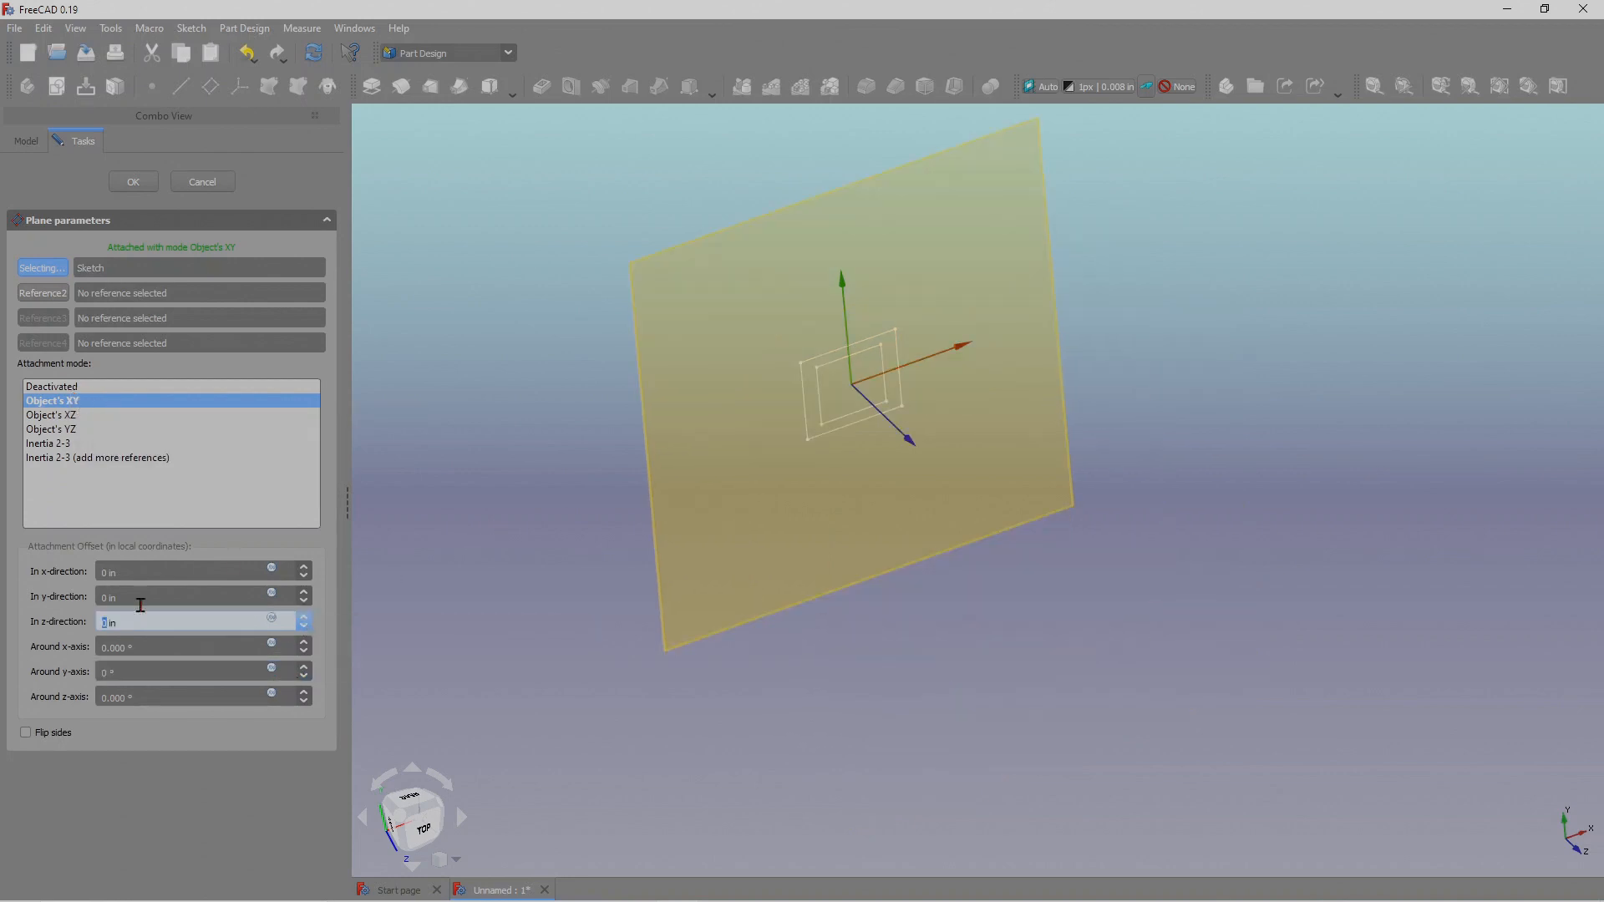
Try the Object's XZ and Object's YZ attachment modes for the datum plane, returning to Object's XY.
middle_click_drag(1062, 426, 1092, 433)
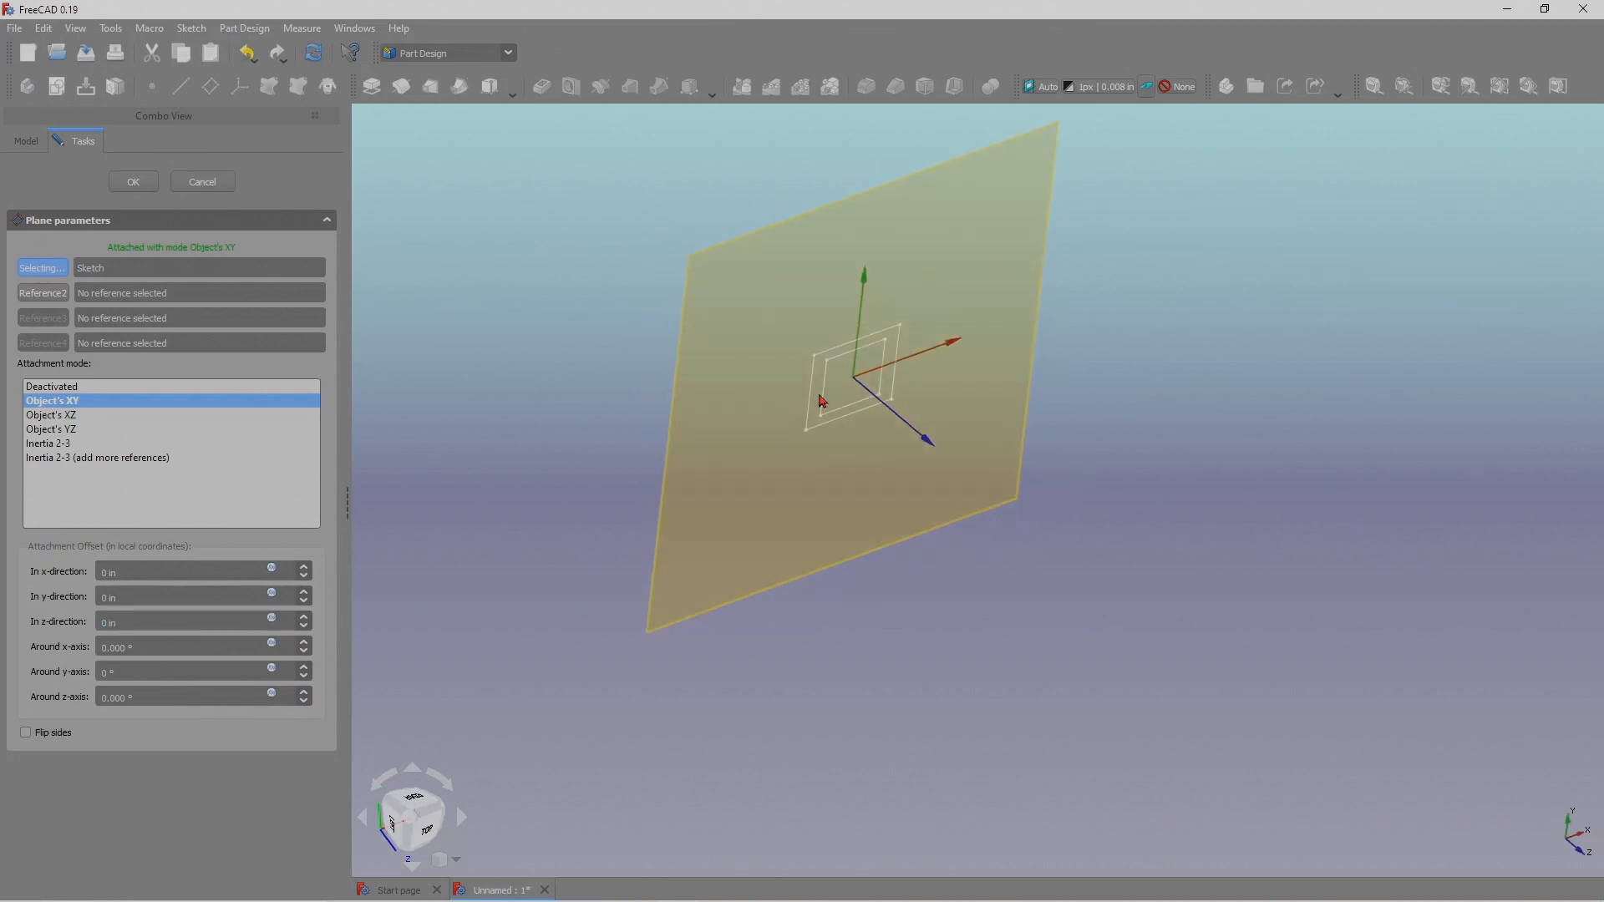
left_click(62, 416)
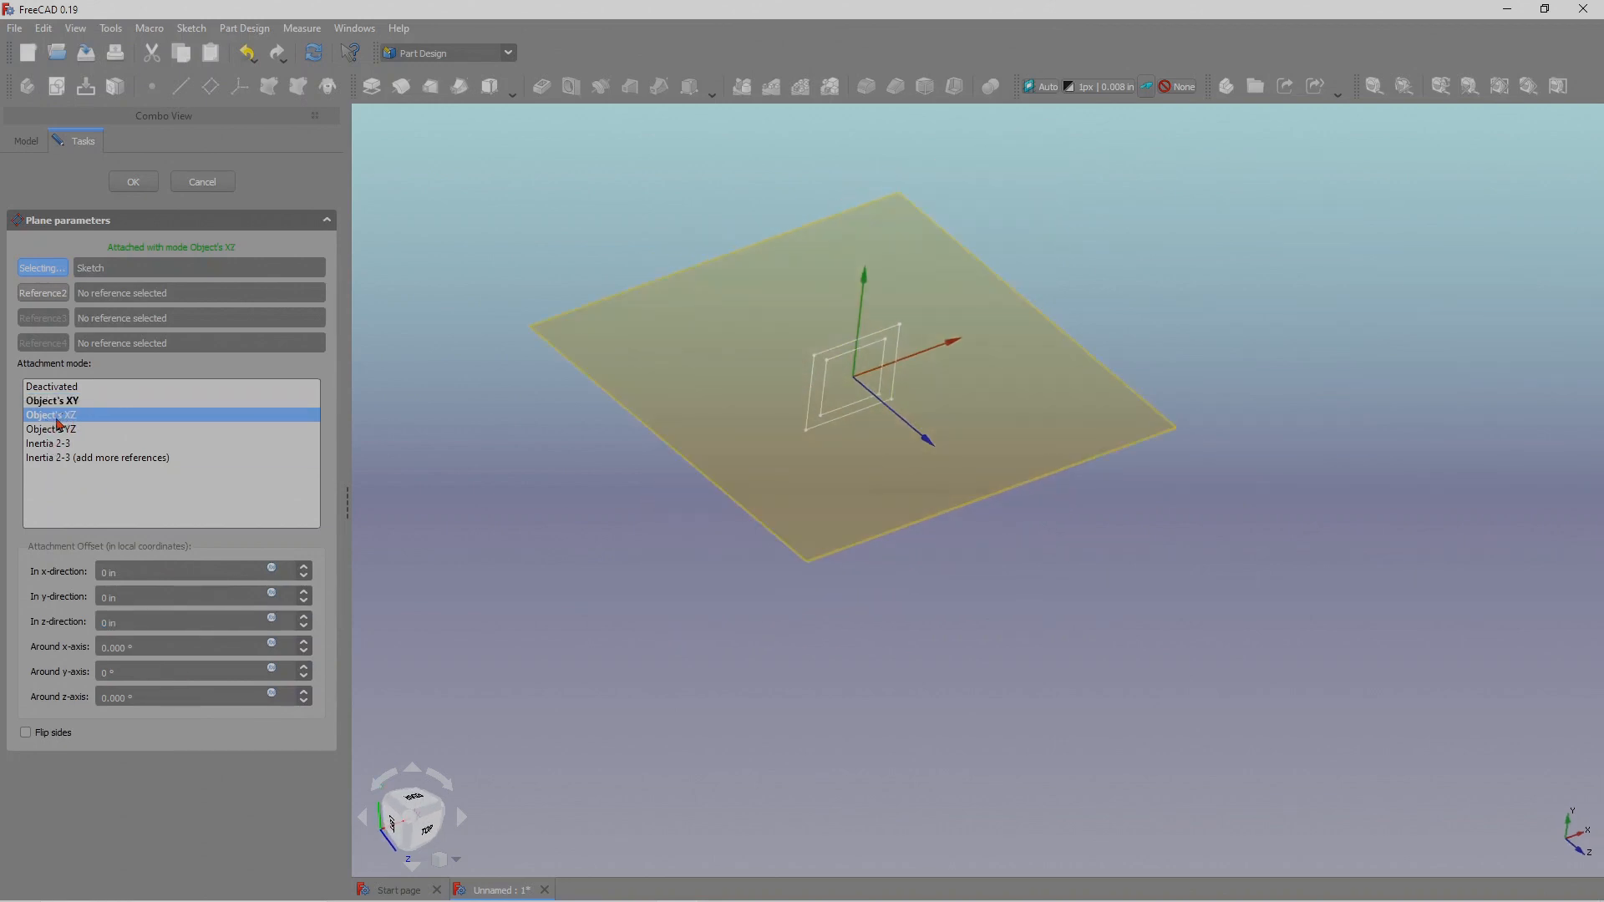
mouse_move(882, 441)
middle_mouse_down()
mouse_move(877, 393)
mouse_move(913, 439)
middle_mouse_up()
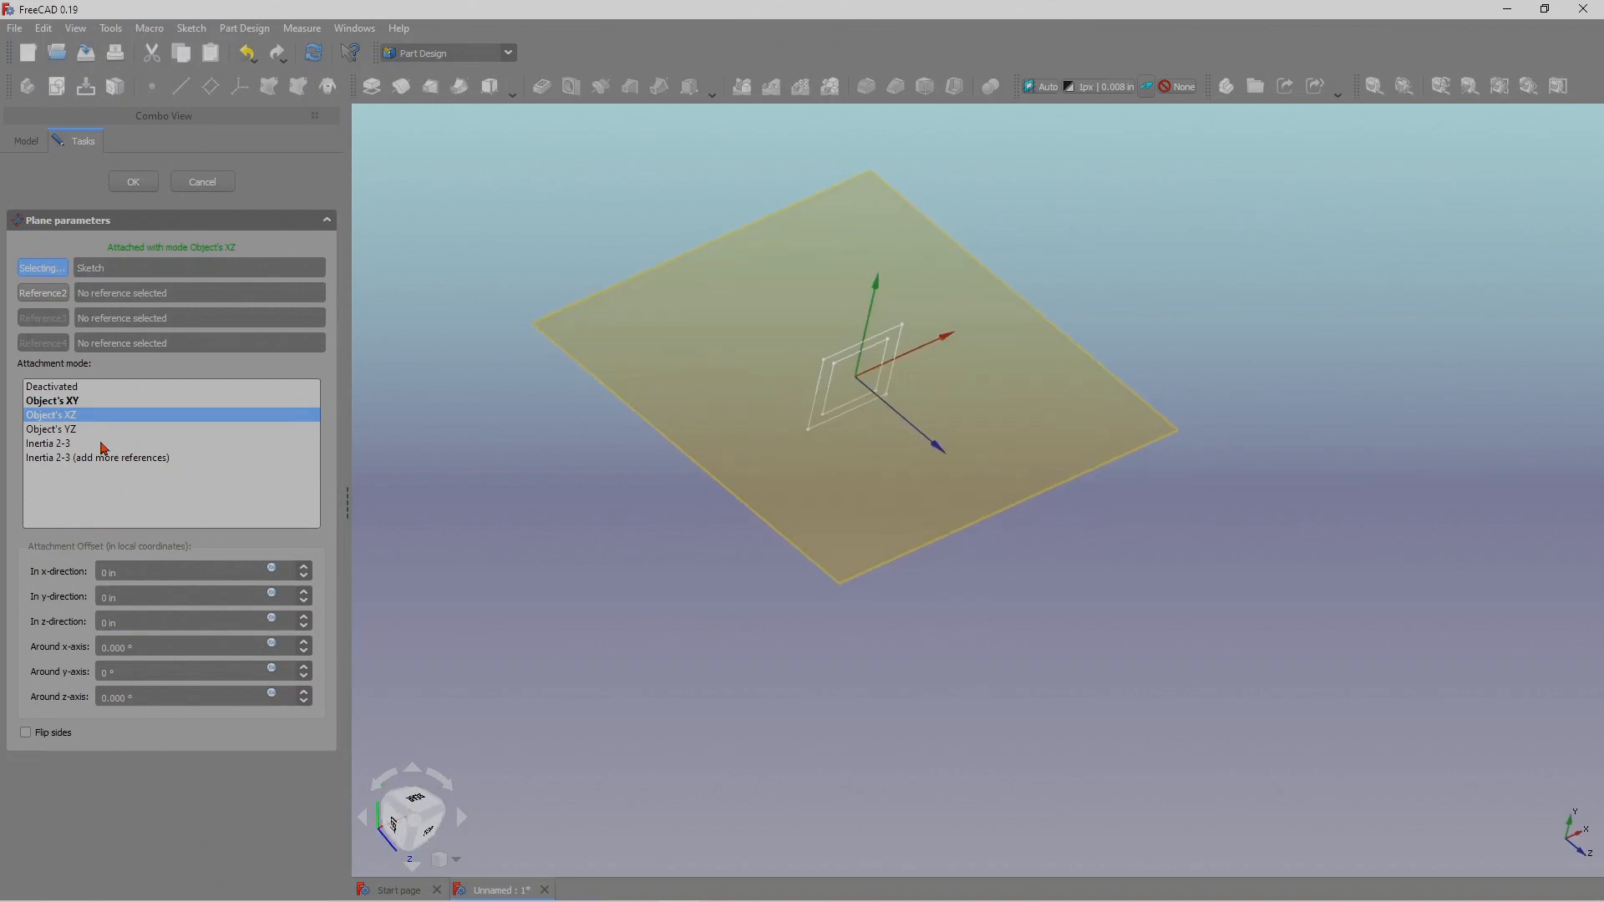
left_click(76, 431)
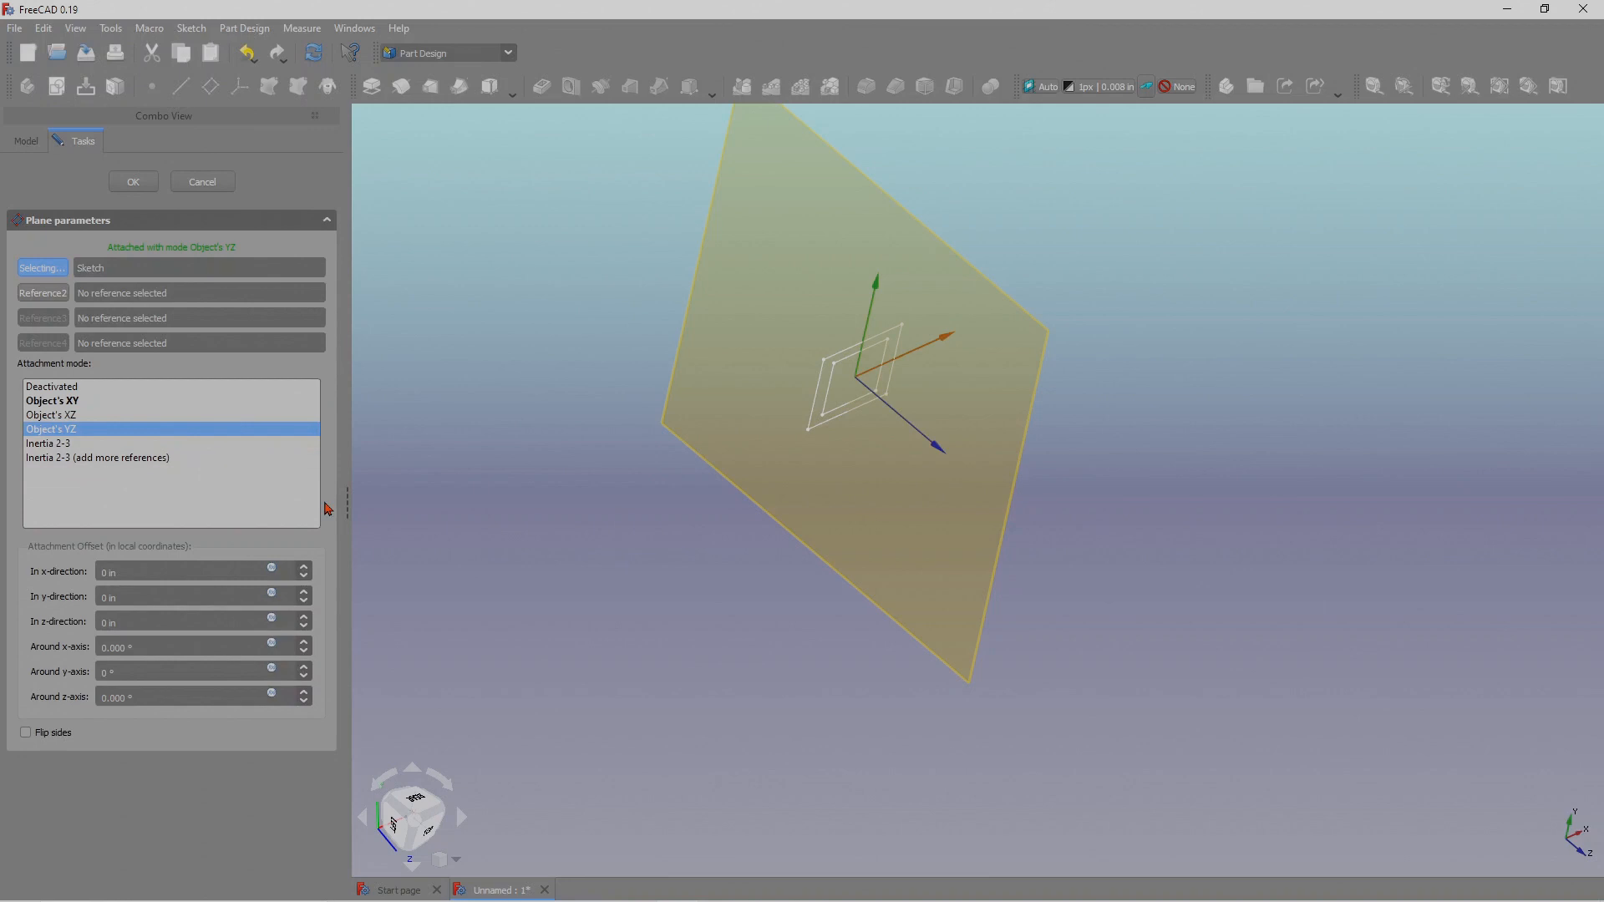
middle_click_drag(819, 539, 822, 536)
left_click(66, 402)
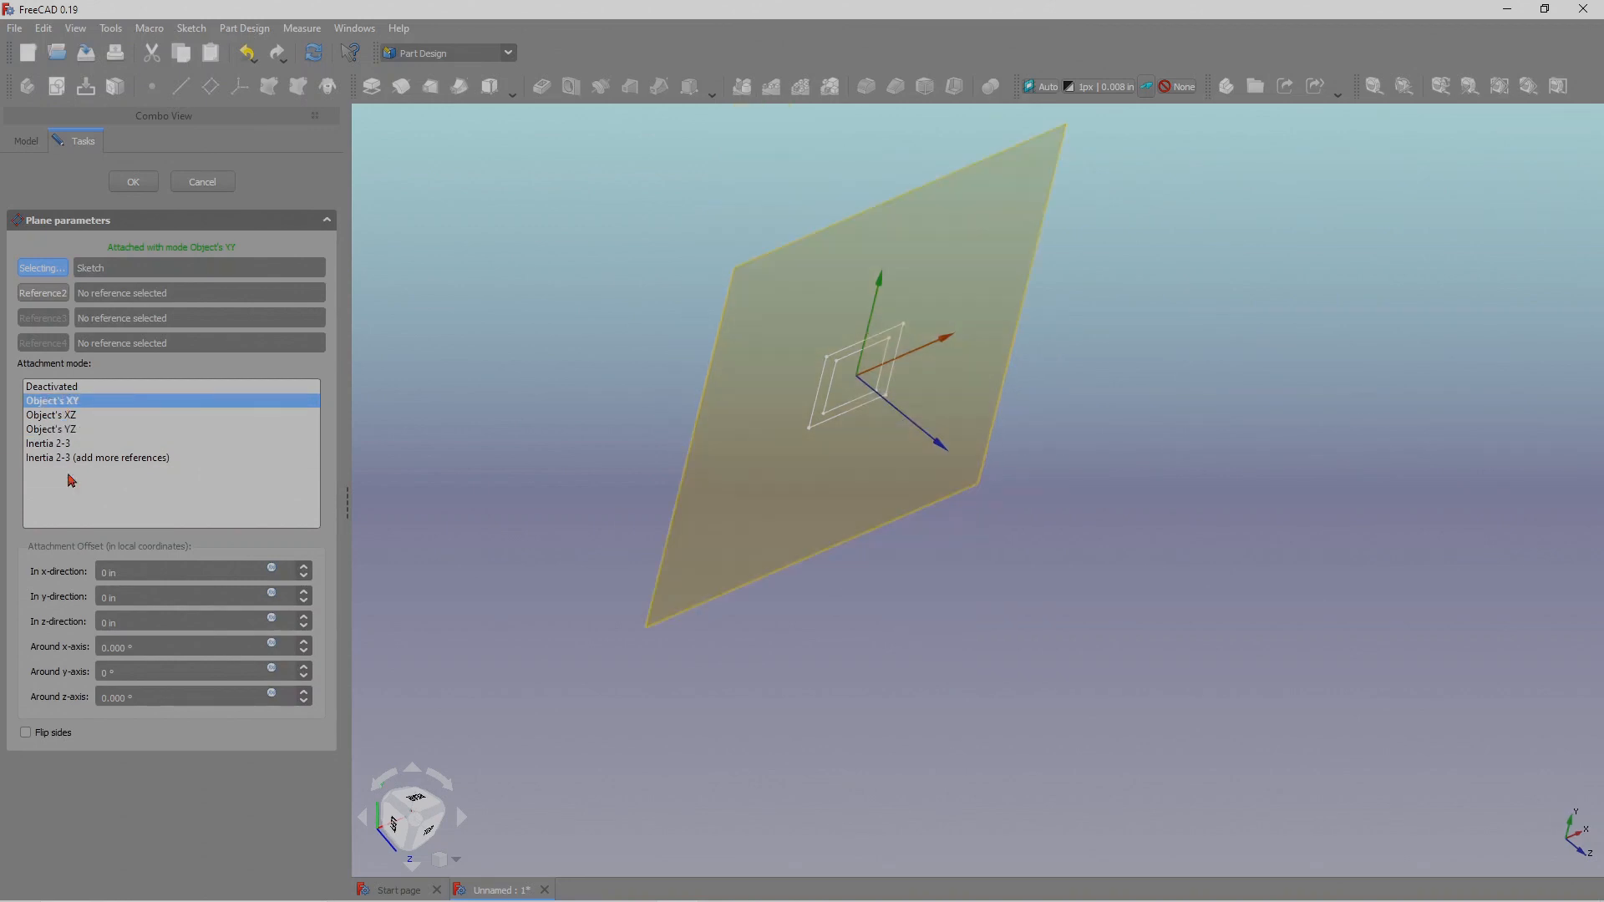
Try the Inertia 2-3 and Deactivated attachment modes, and restore the datum plane to Object's XY.
left_click(61, 445)
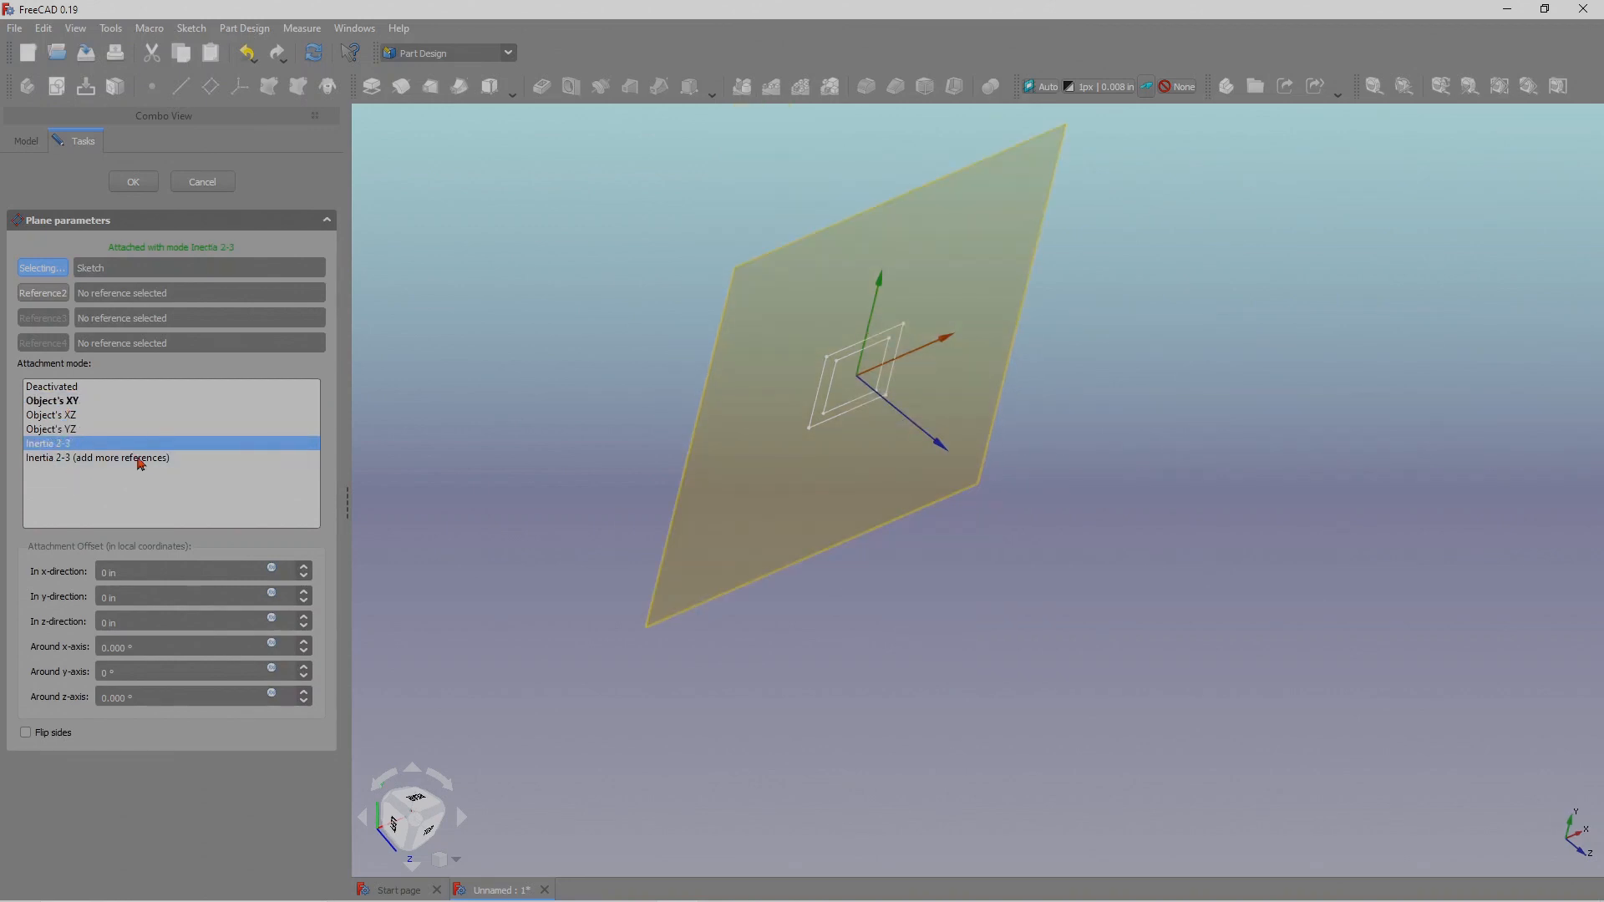
mouse_move(942, 534)
middle_mouse_down()
mouse_move(939, 469)
mouse_move(913, 490)
mouse_move(918, 513)
mouse_move(939, 523)
mouse_move(927, 468)
middle_mouse_up()
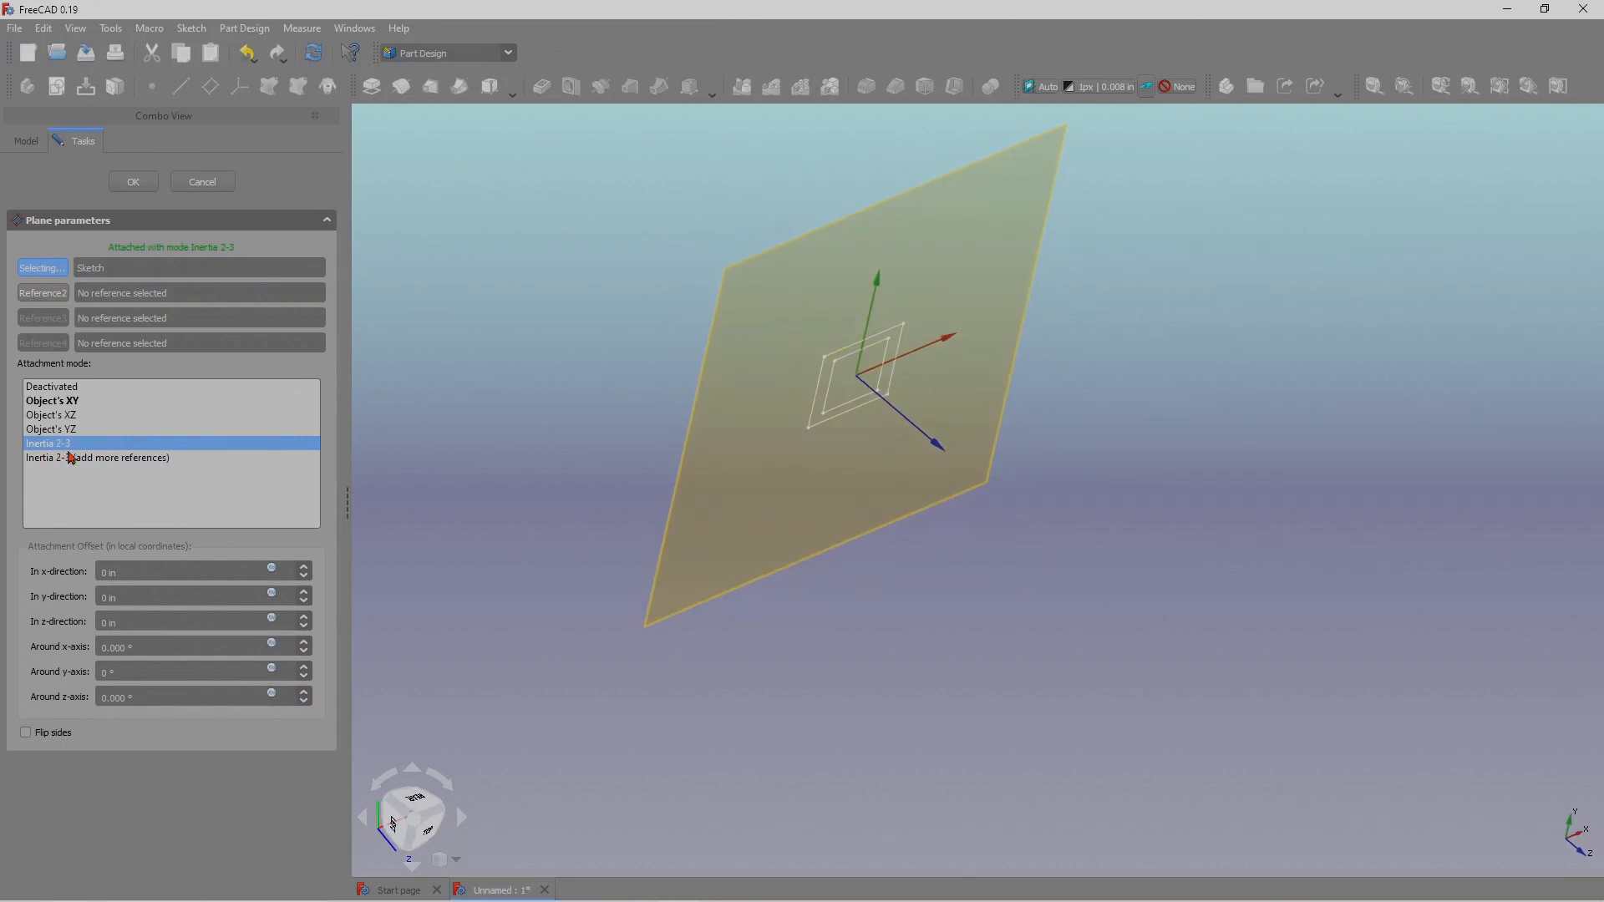
middle_click_drag(1033, 551, 1058, 474)
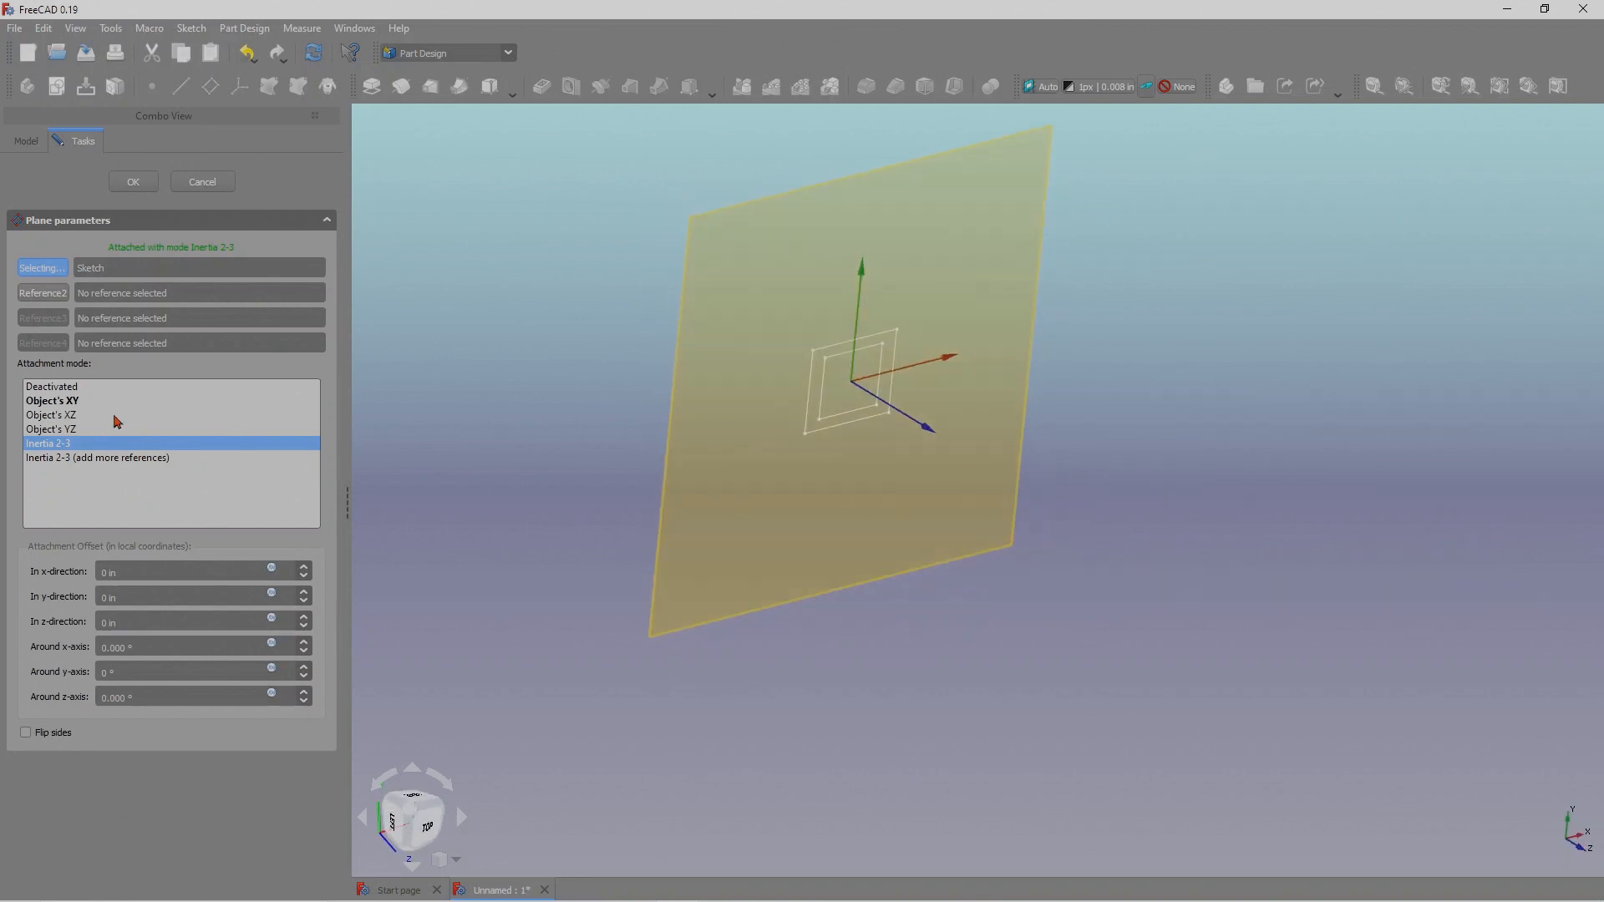
left_click(65, 389)
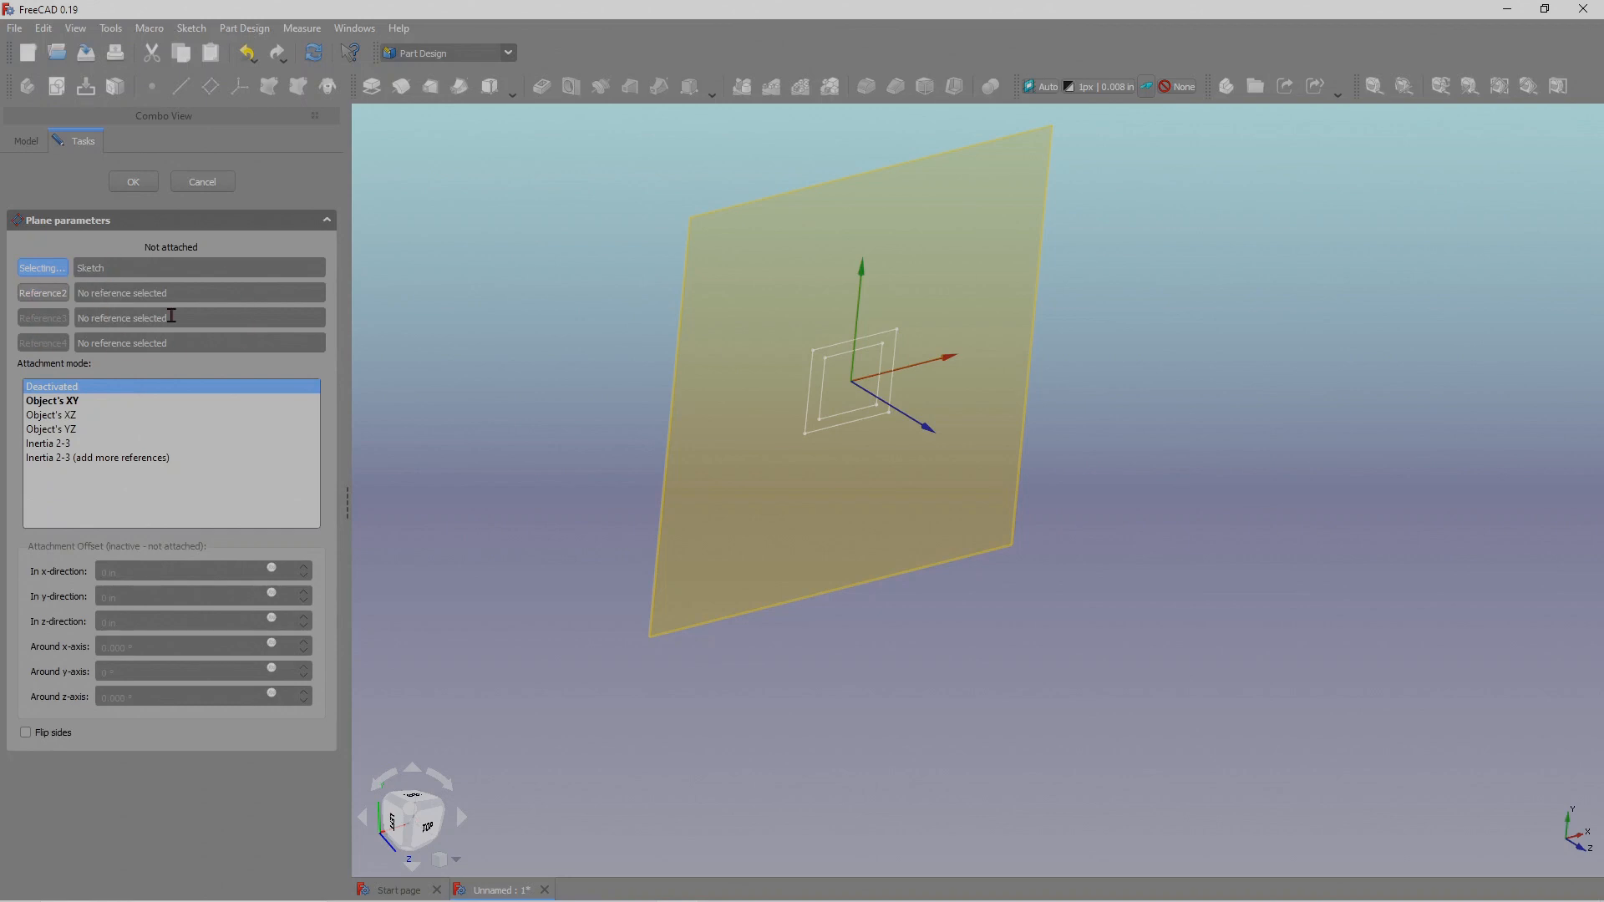
left_click(65, 403)
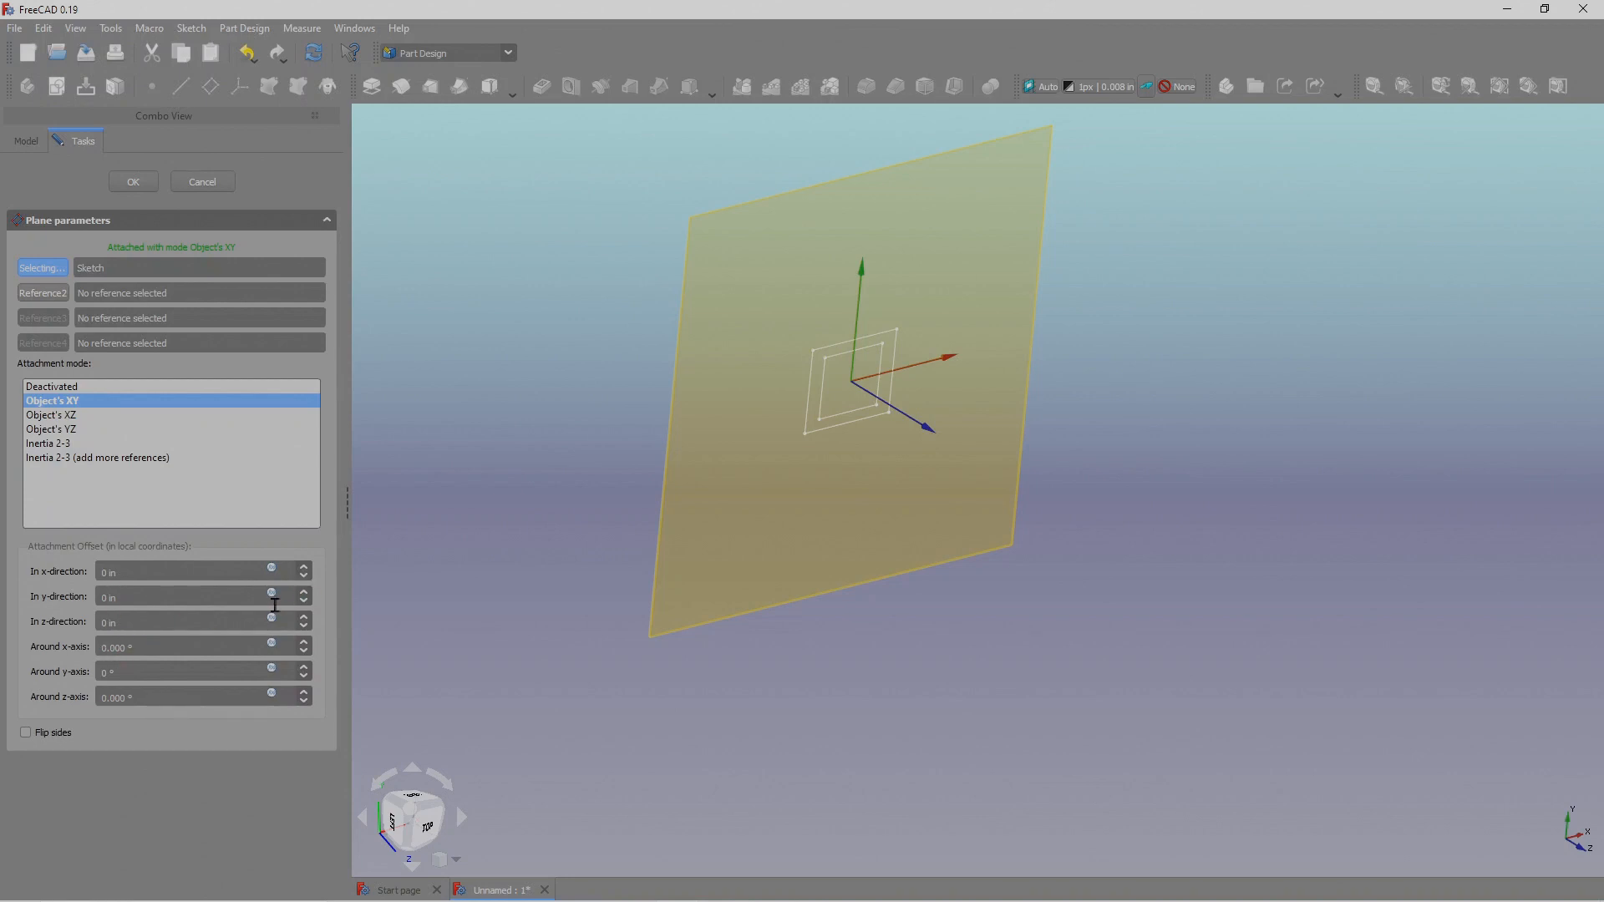
Offset the datum plane -5 in from the sketch in the z-direction.
left_click(306, 625)
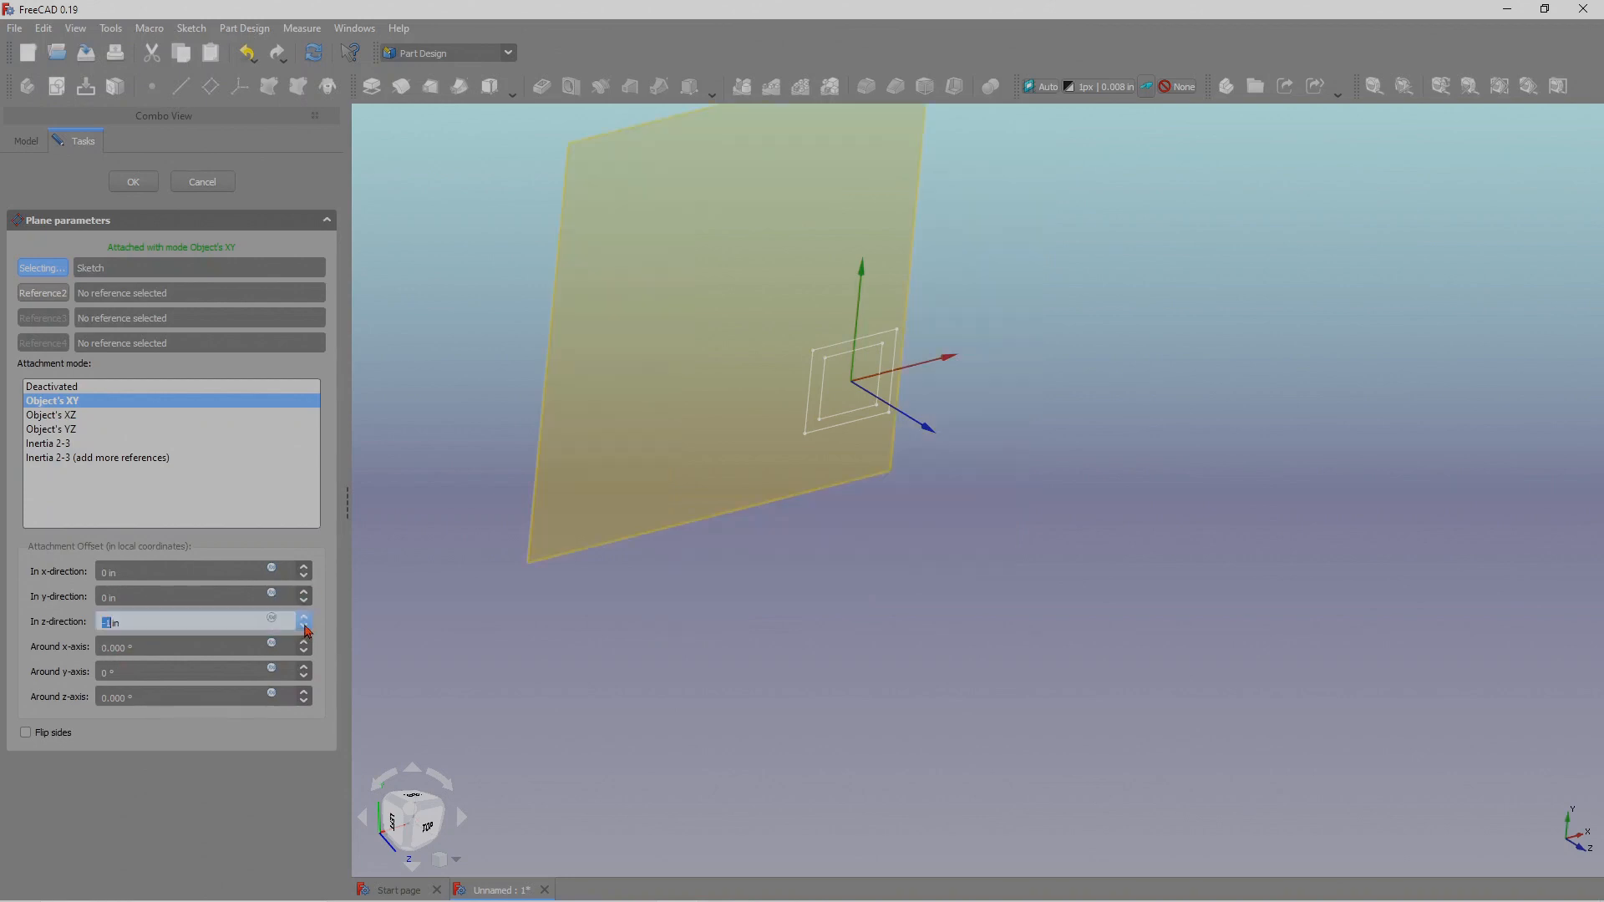
left_click(306, 626)
left_click(306, 626)
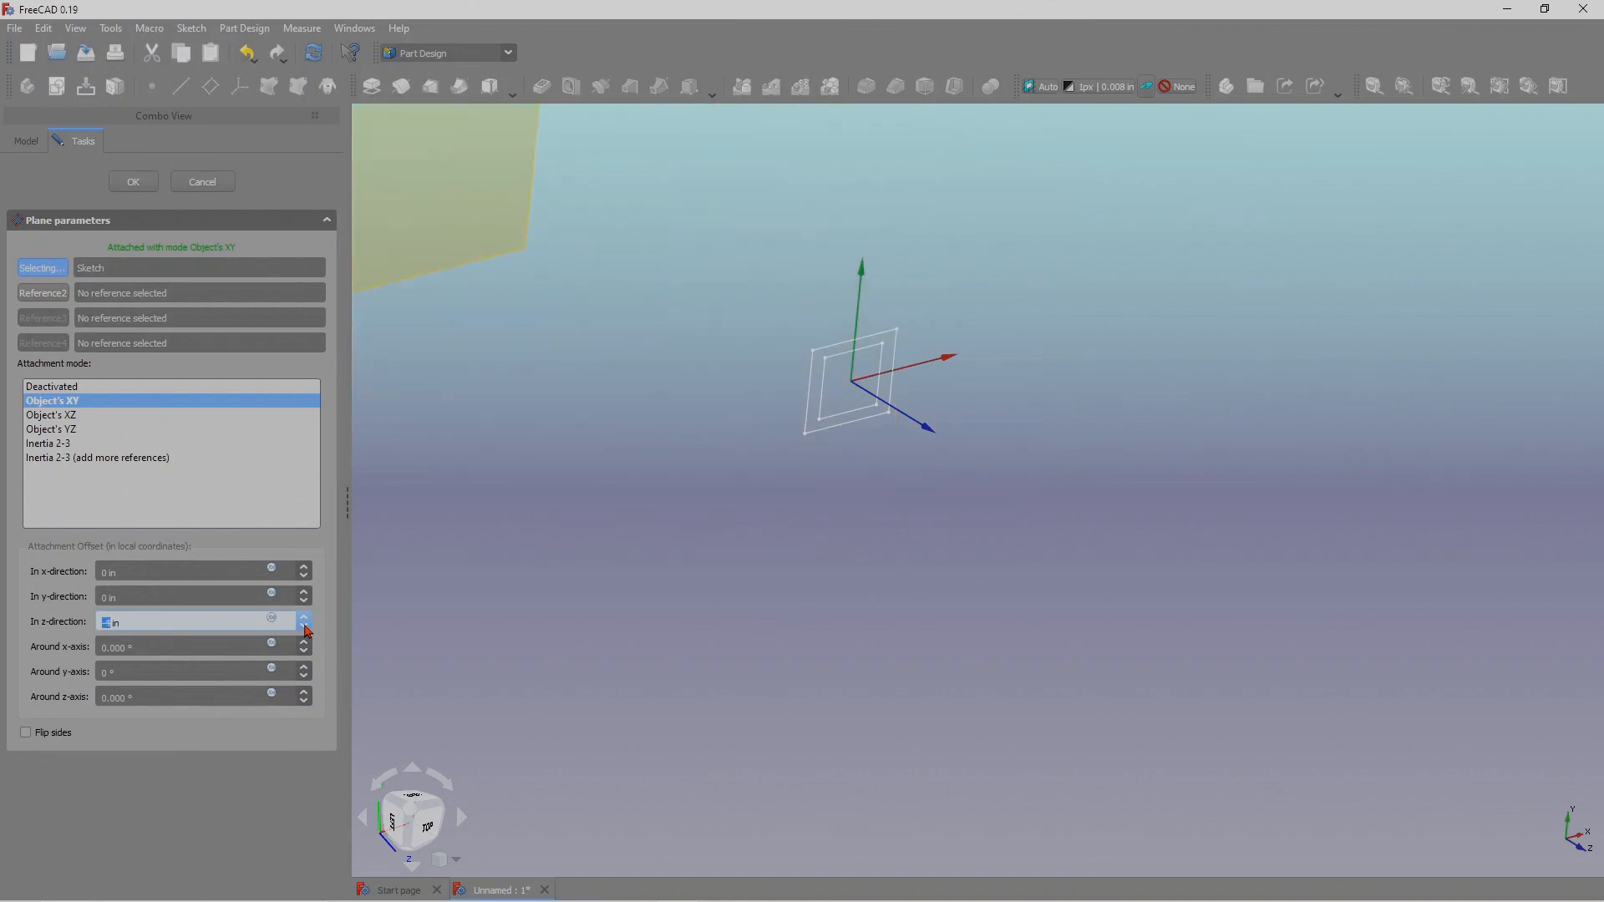
left_click(306, 626)
middle_click_drag(925, 424, 799, 462)
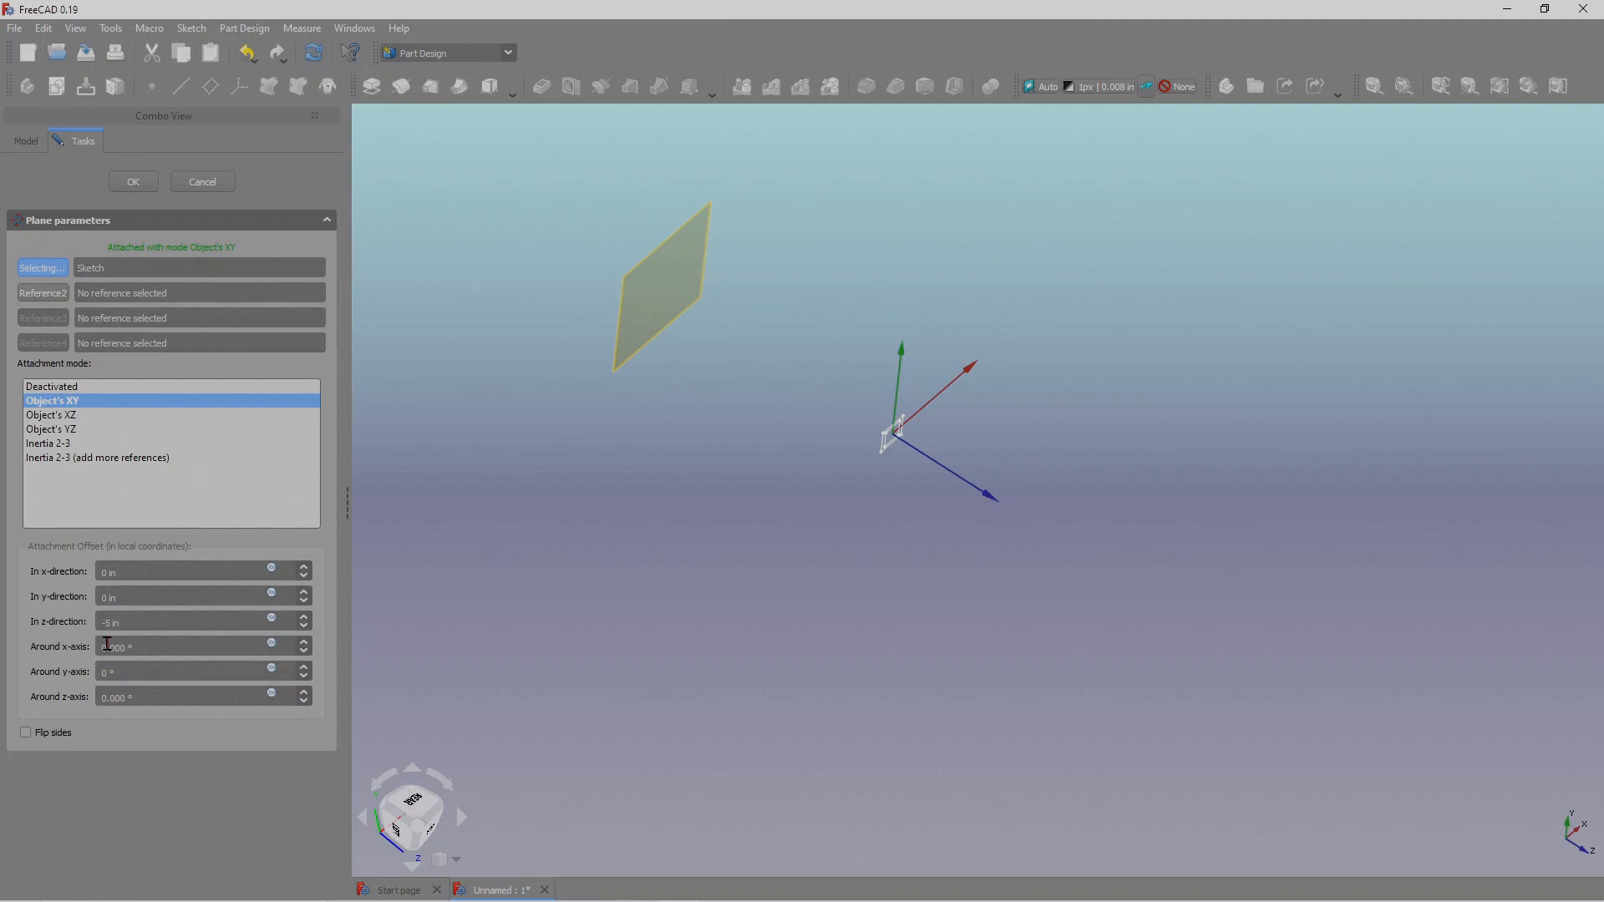
Tilt the datum plane 30° around its y-axis and accept the plane parameters.
left_click(123, 676)
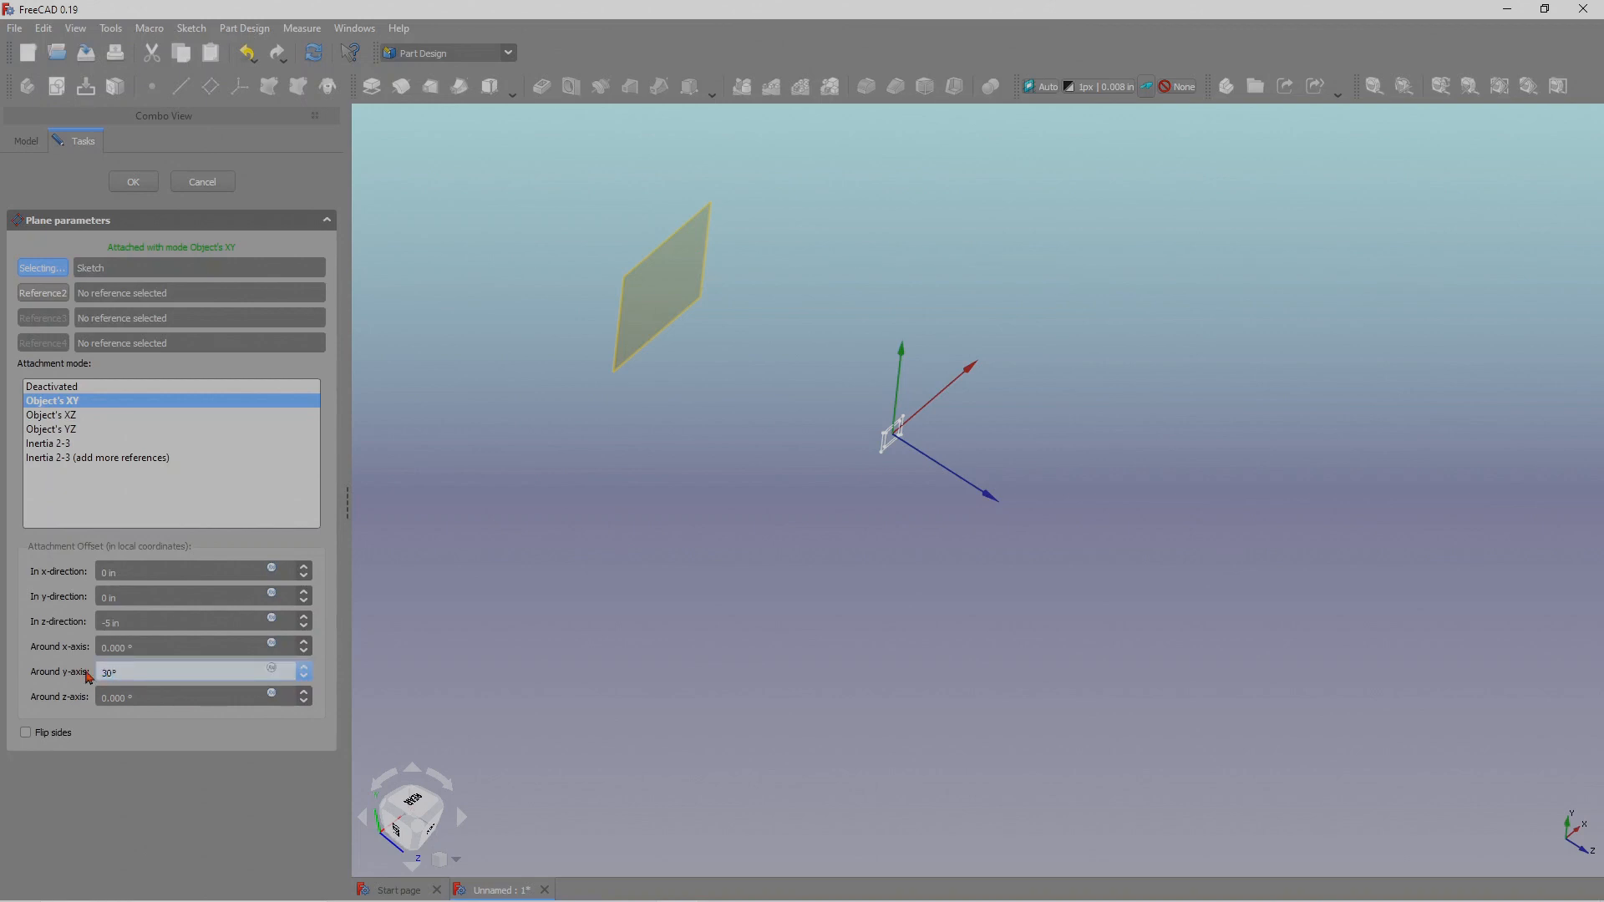
type("30")
key("Return")
middle_click_drag(734, 512, 691, 448)
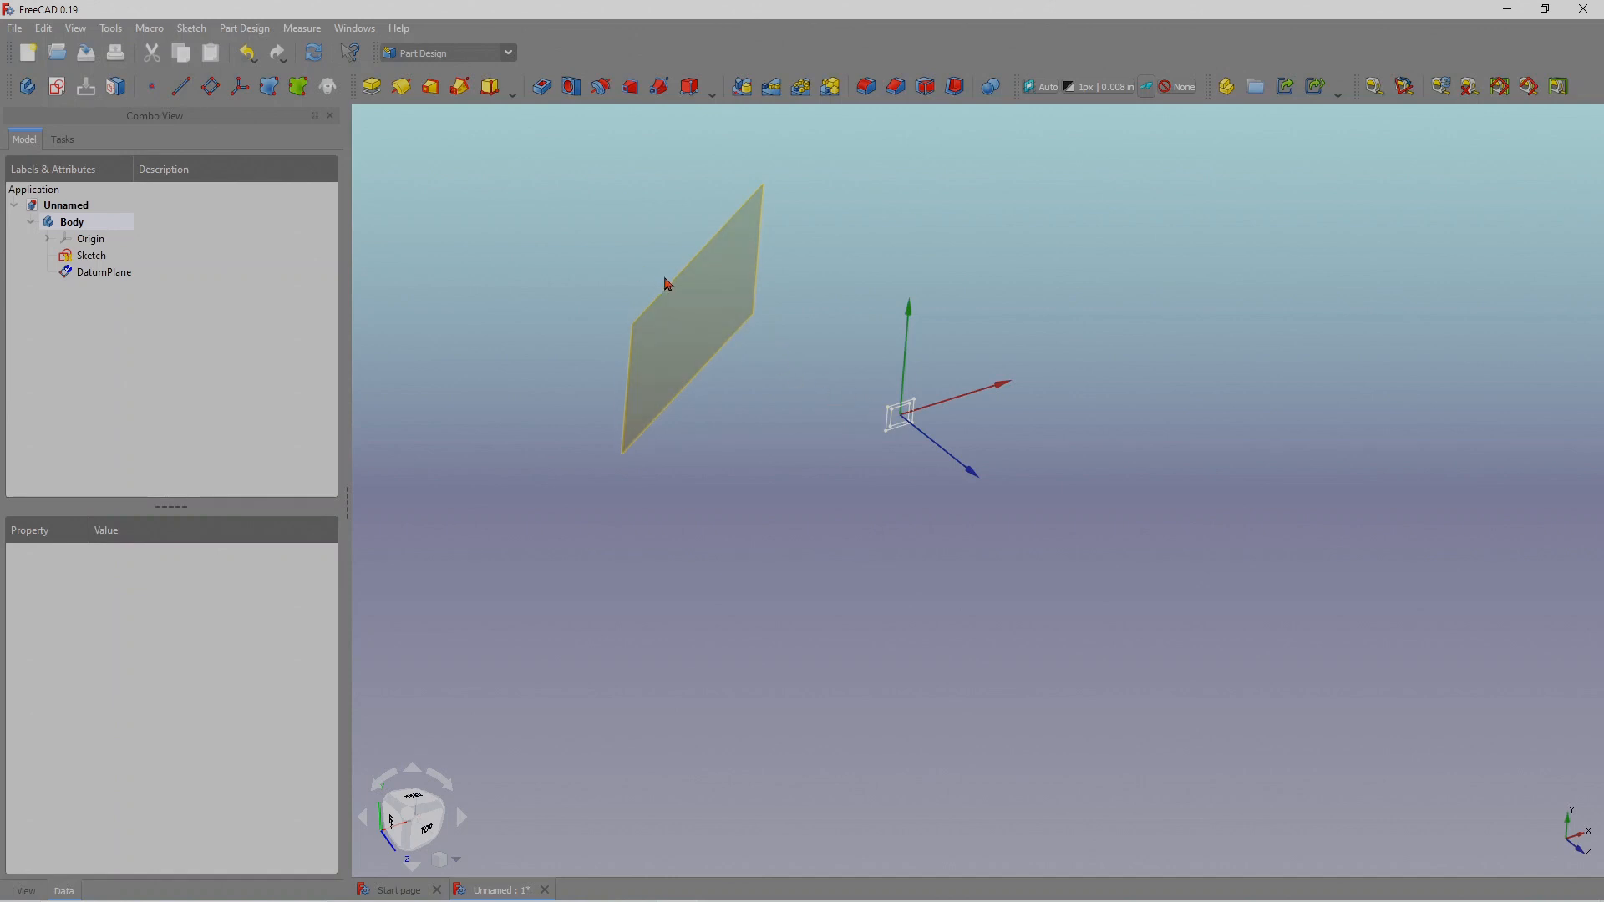
middle_click_drag(789, 459, 844, 458)
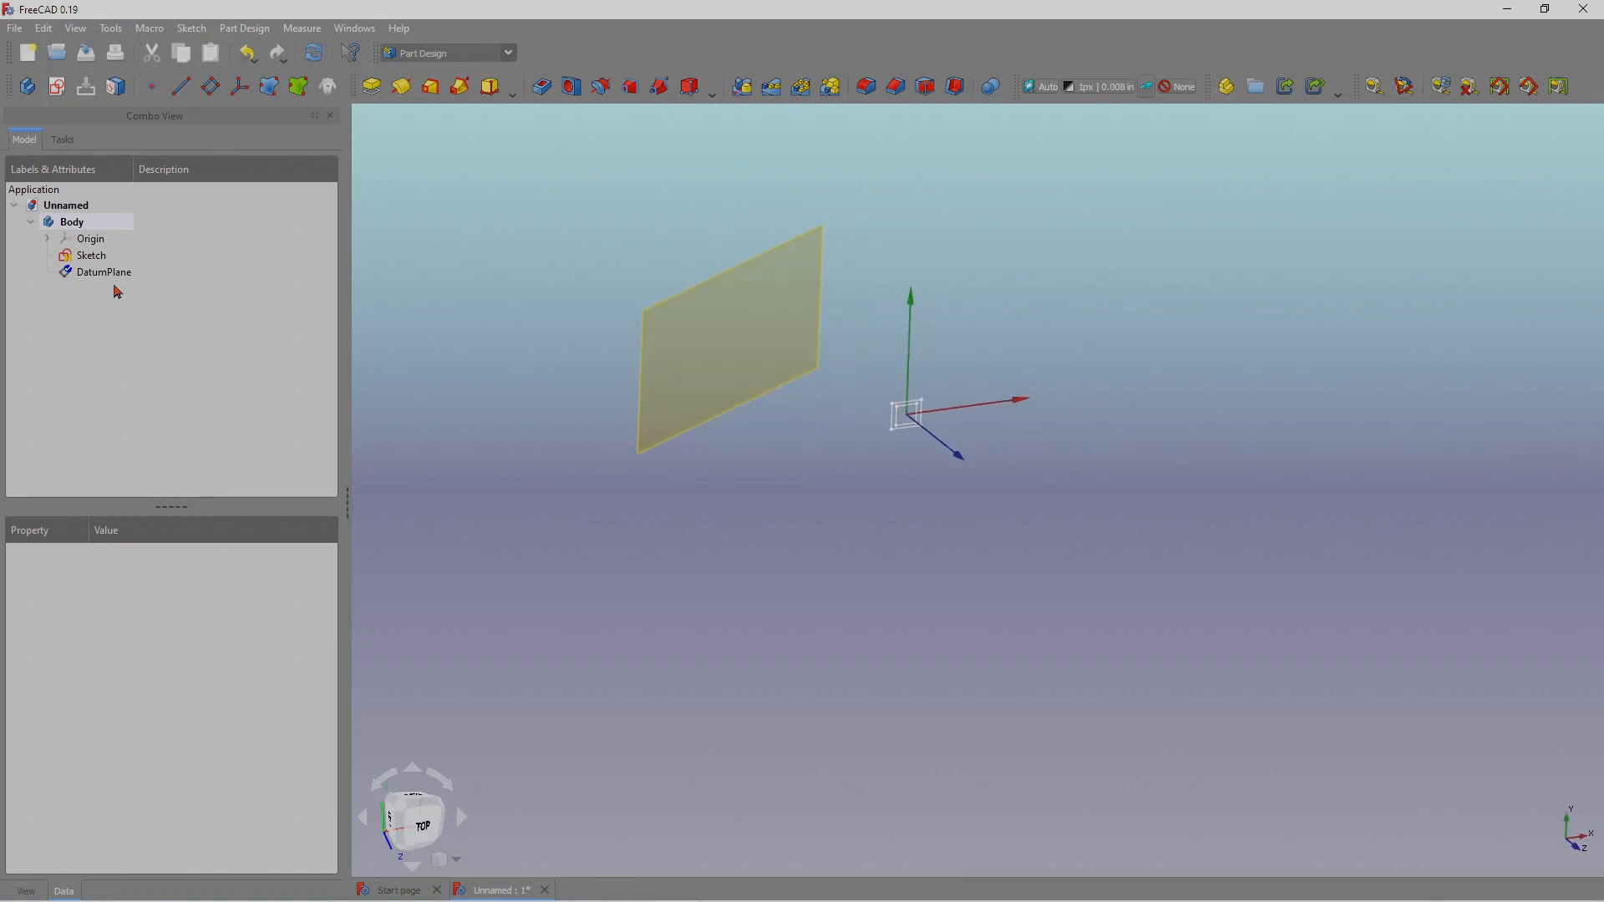
Start a new sketch on the tilted datum plane.
left_click(100, 273)
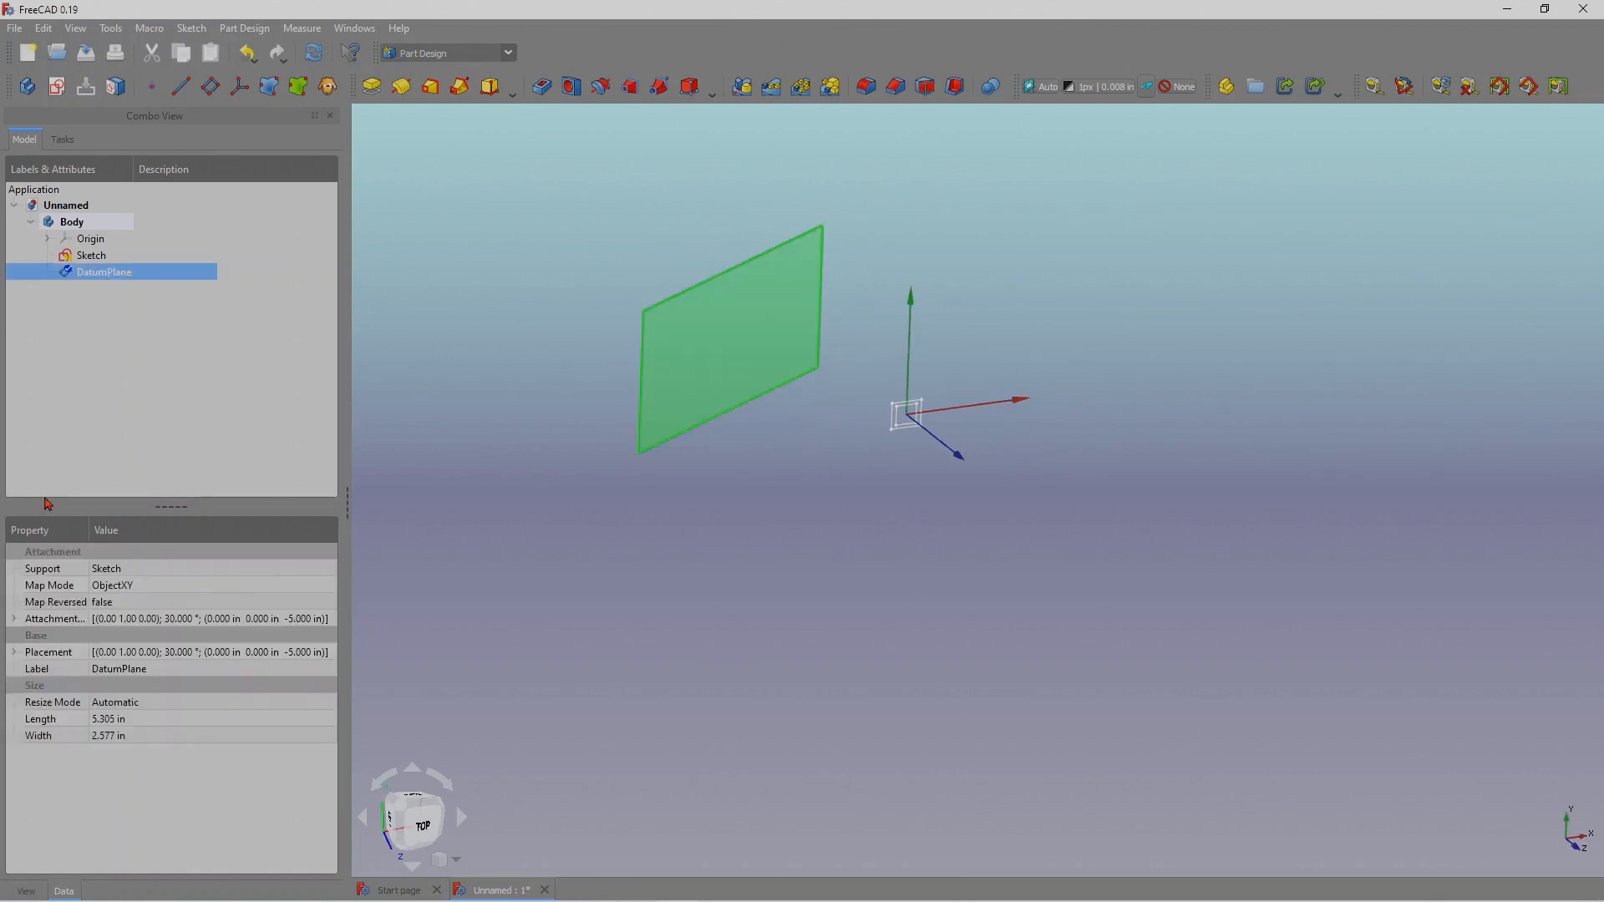
left_click(57, 87)
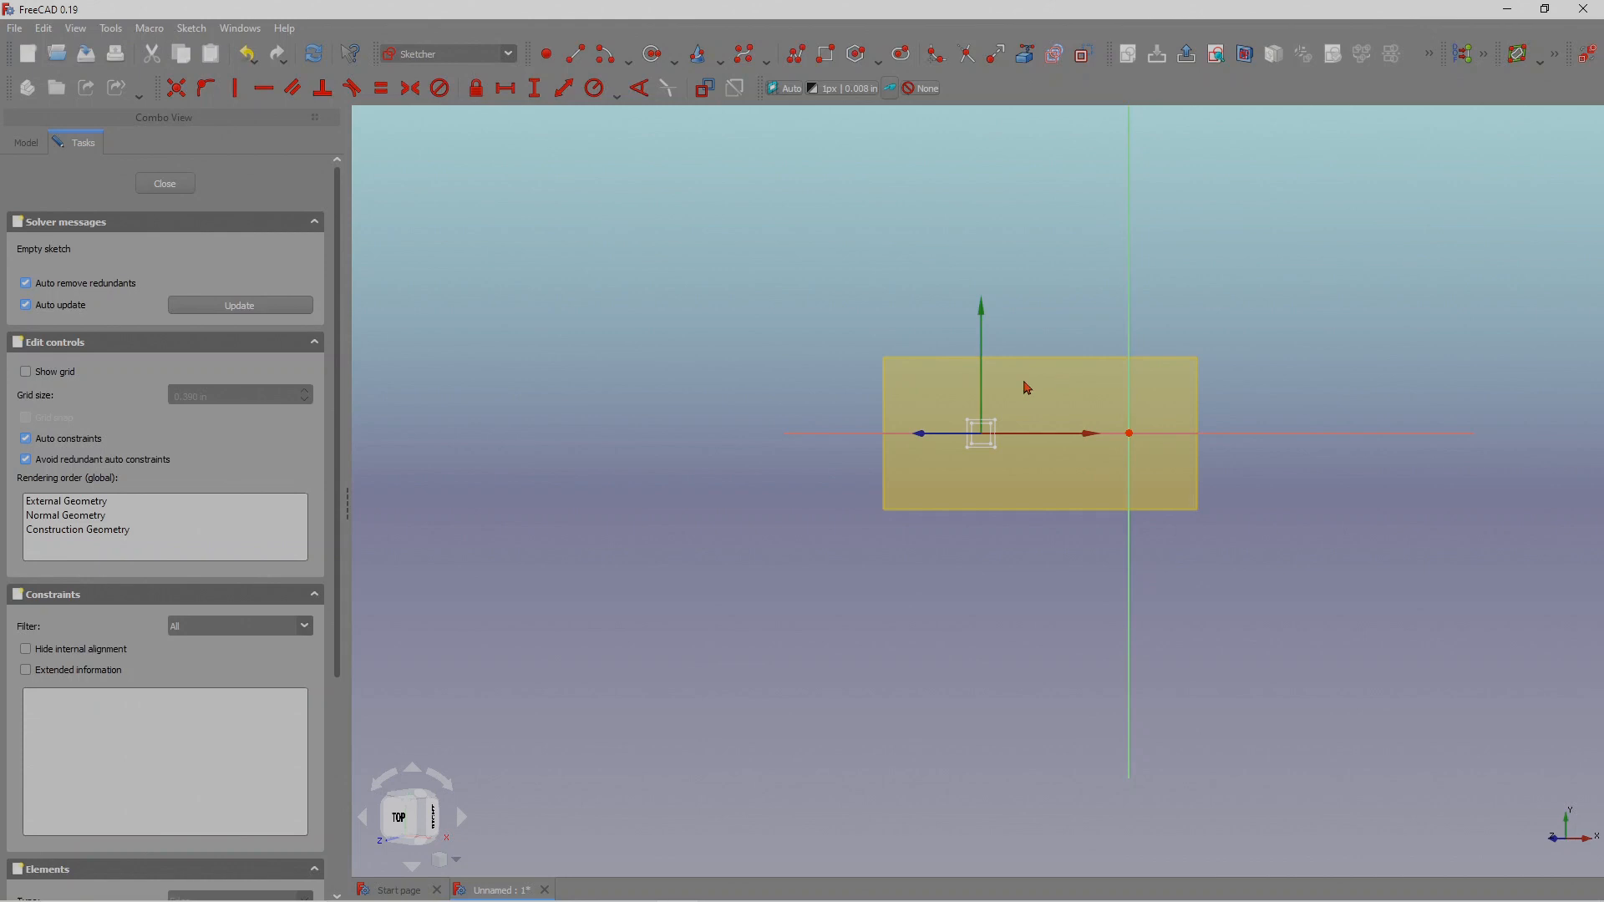
scroll(1127, 483, "up", 4)
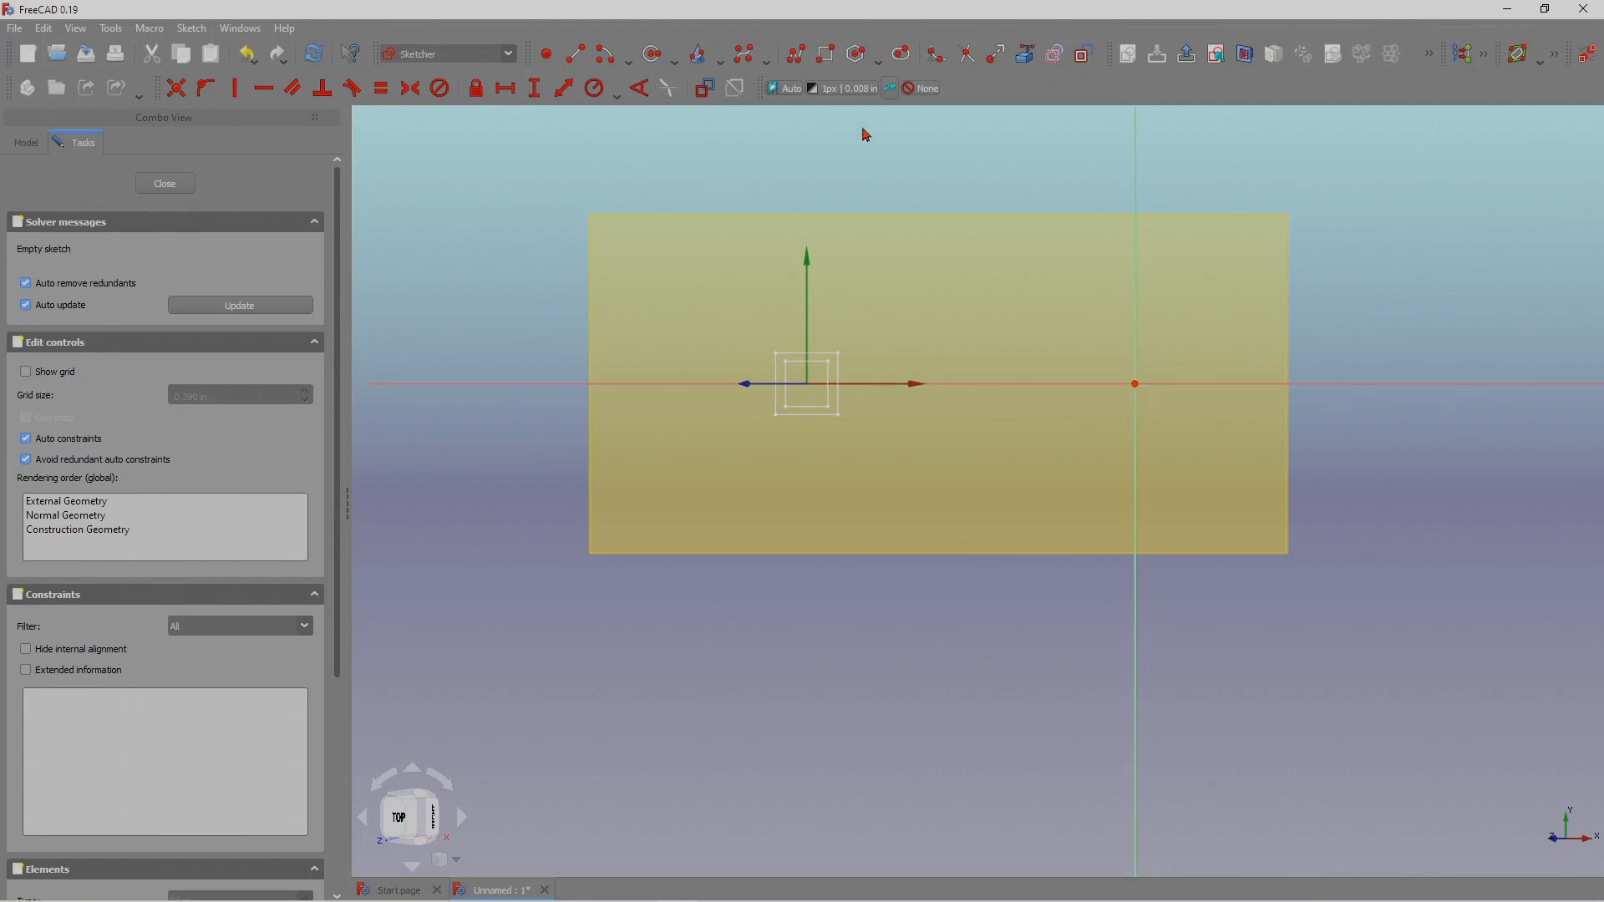
Sketch two nested rectangles around the new sketch's origin, the inner one about 9.2 by 10 and the outer one slightly larger.
left_click(824, 55)
left_click(1110, 357)
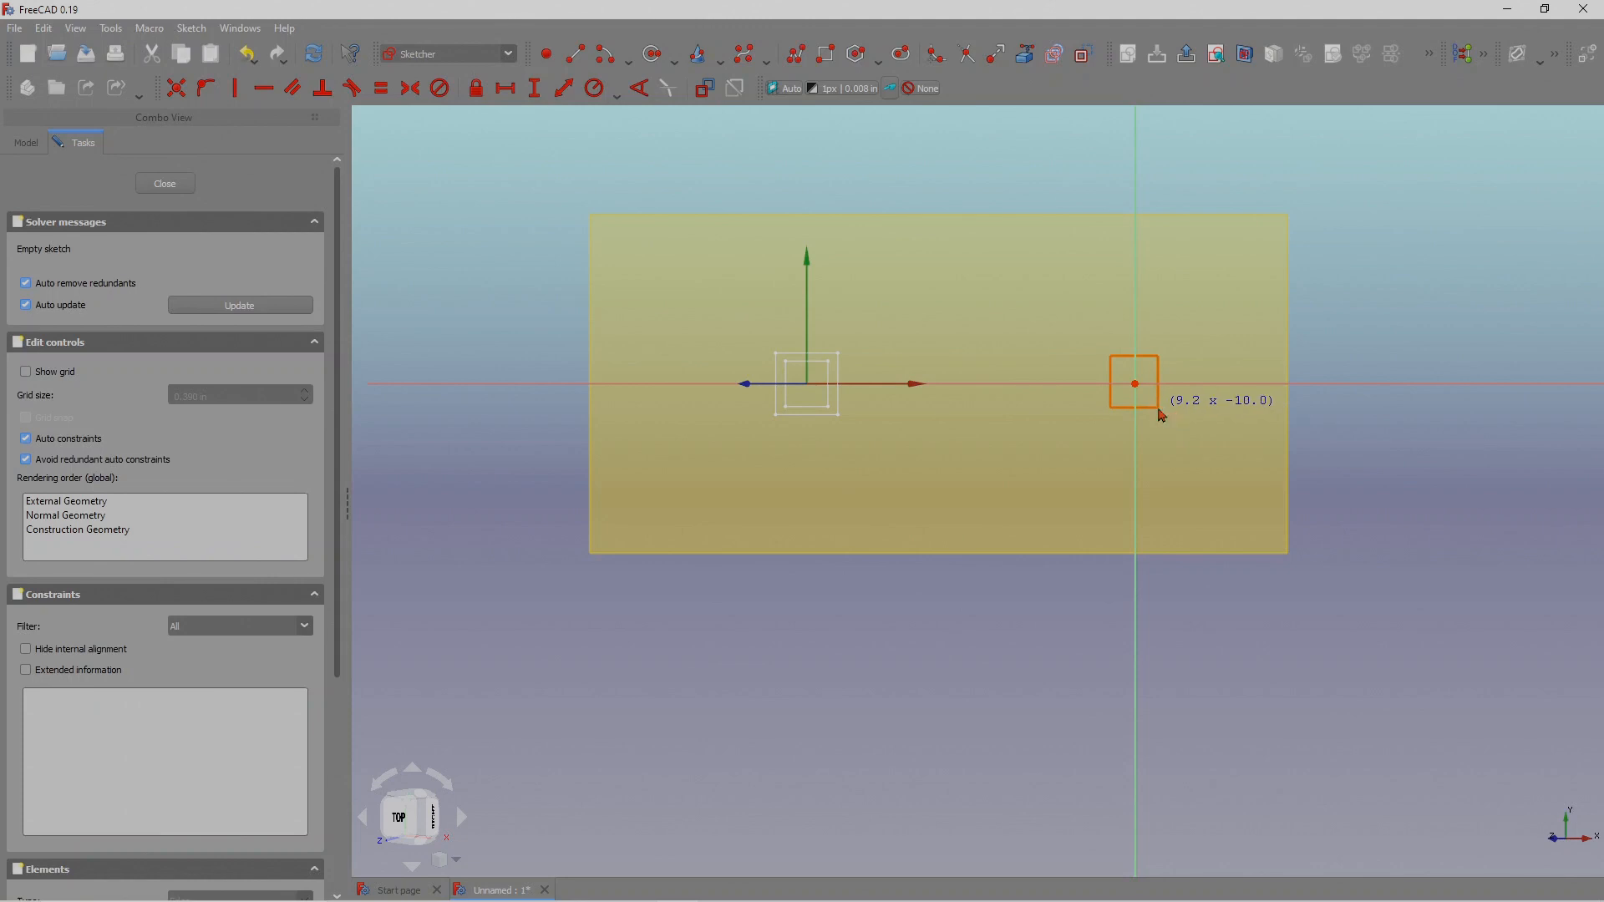
left_click(1160, 409)
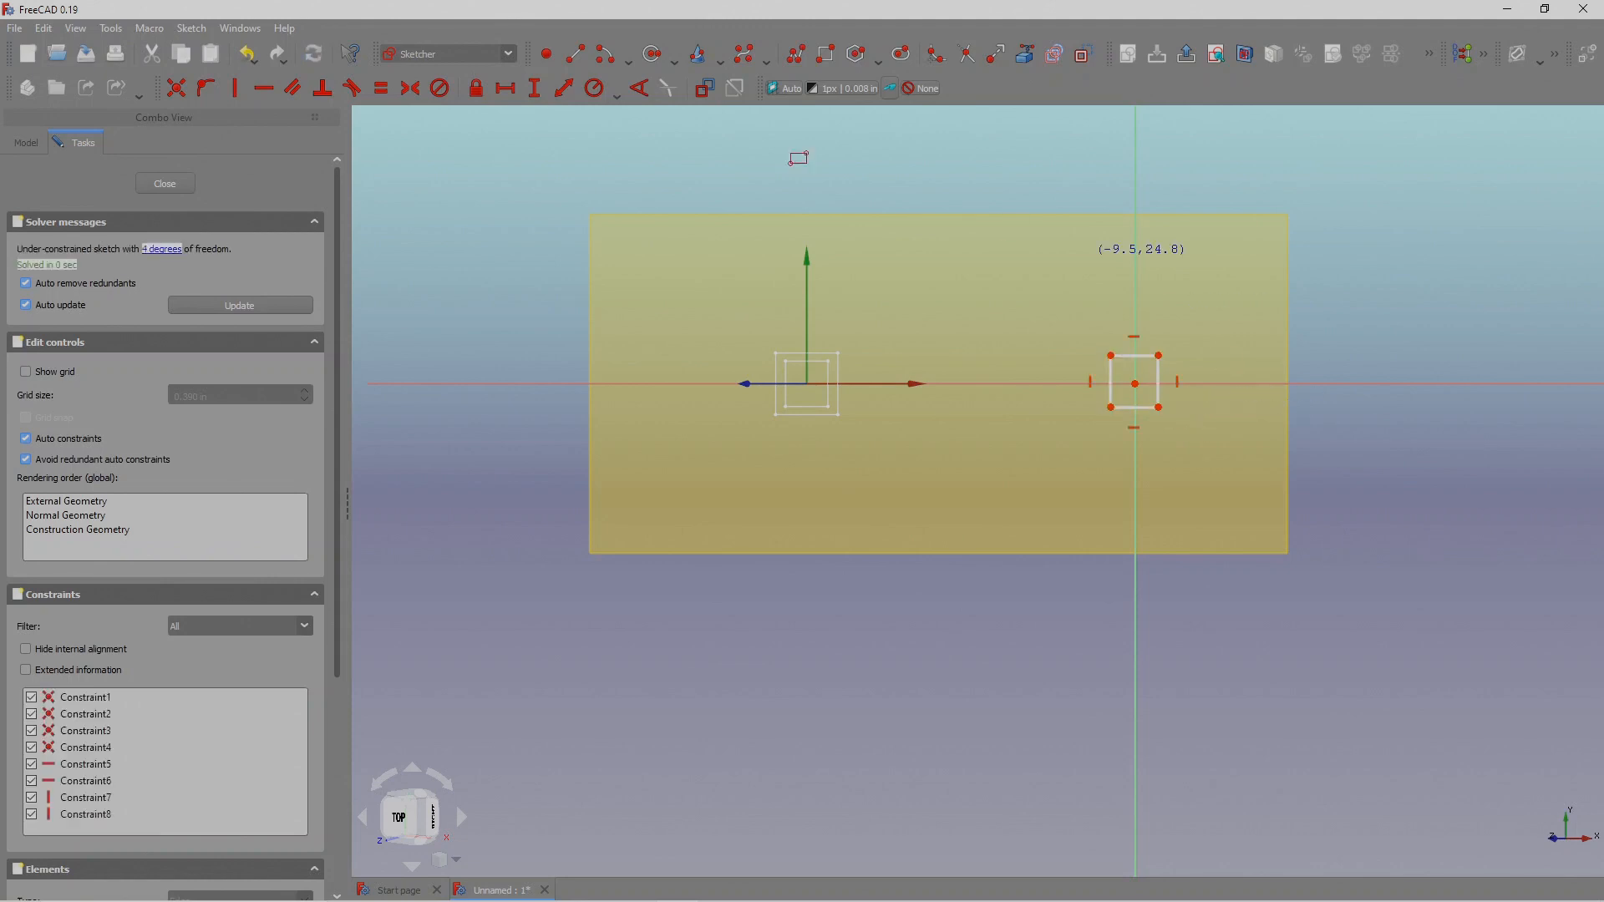
left_click(1097, 344)
left_click(1172, 418)
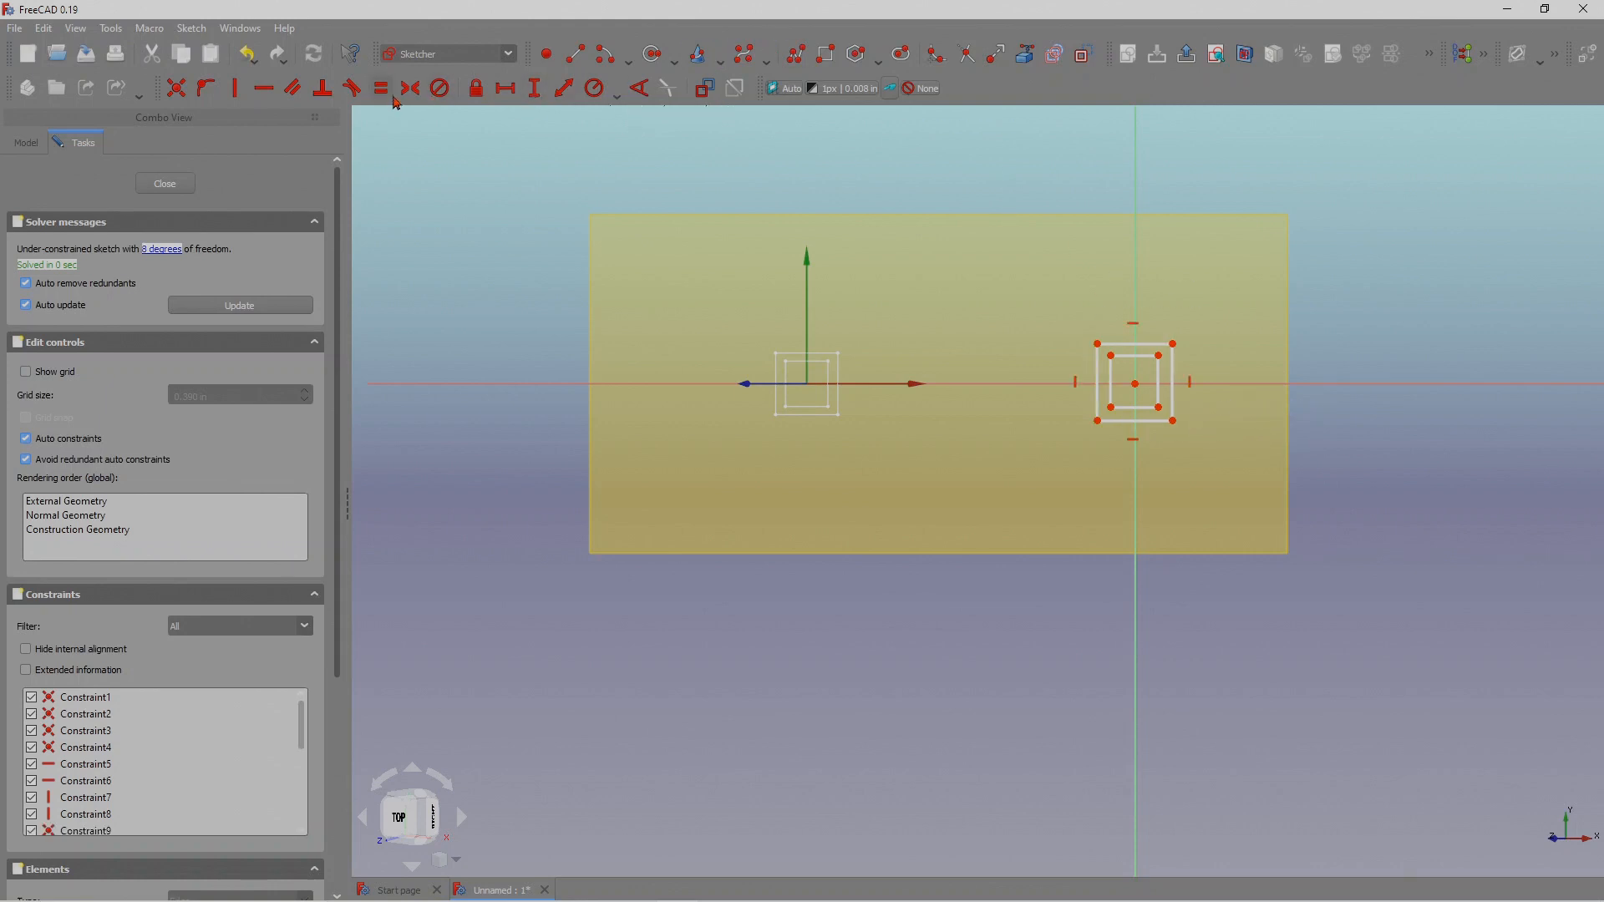
Make the upper corners of both rectangles symmetric about the sketch's vertical axis.
scroll(1165, 343, "up", 4)
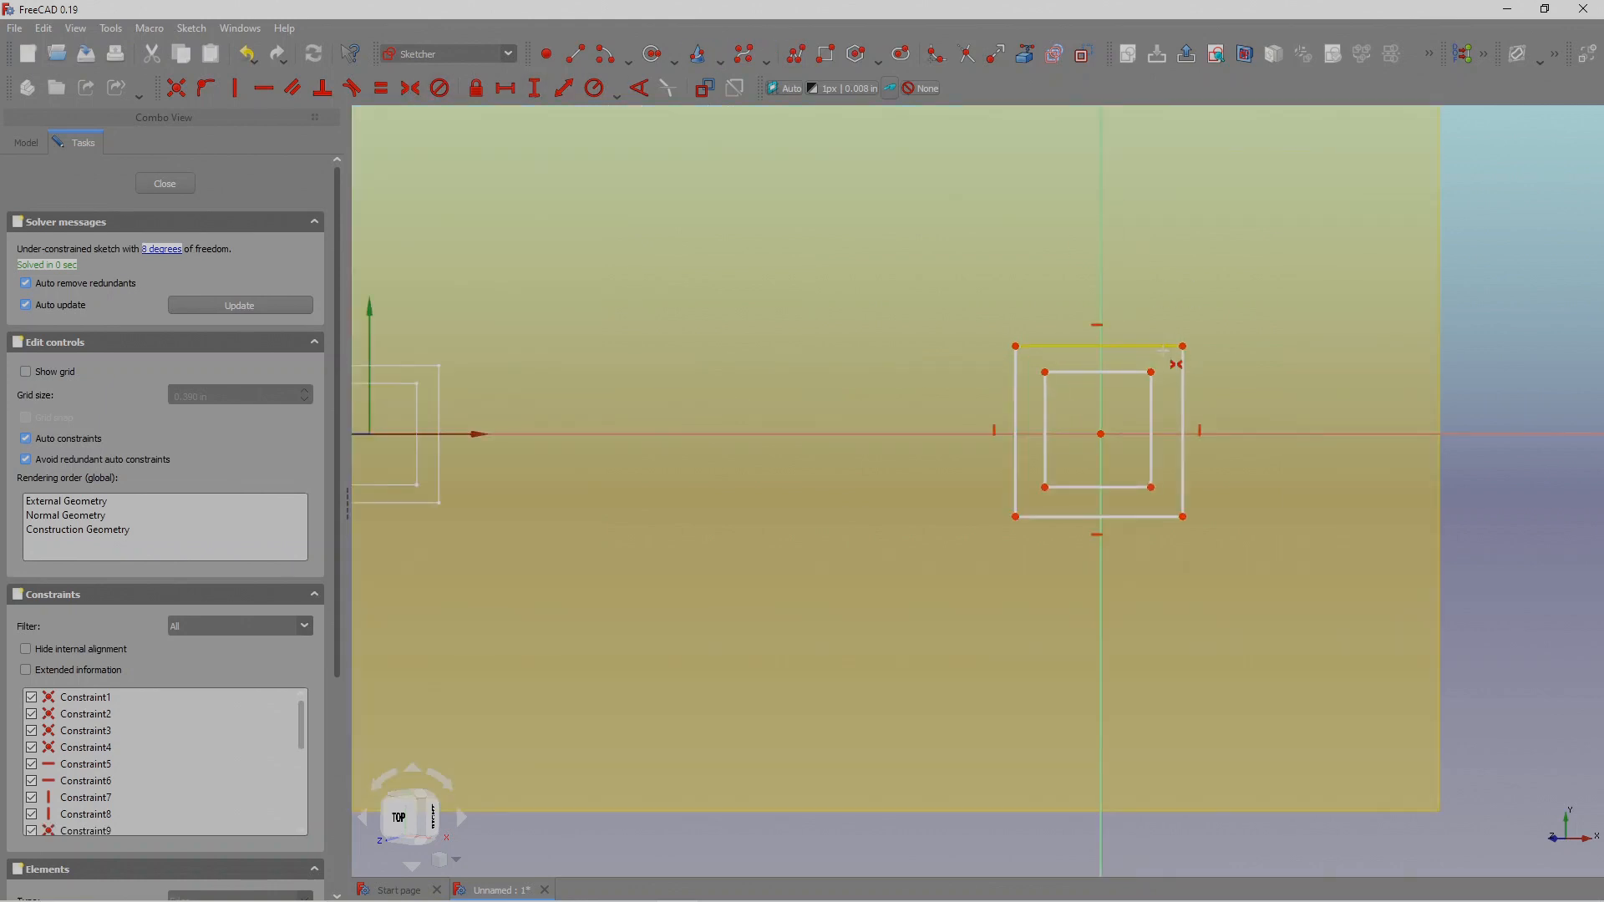
left_click(1045, 371)
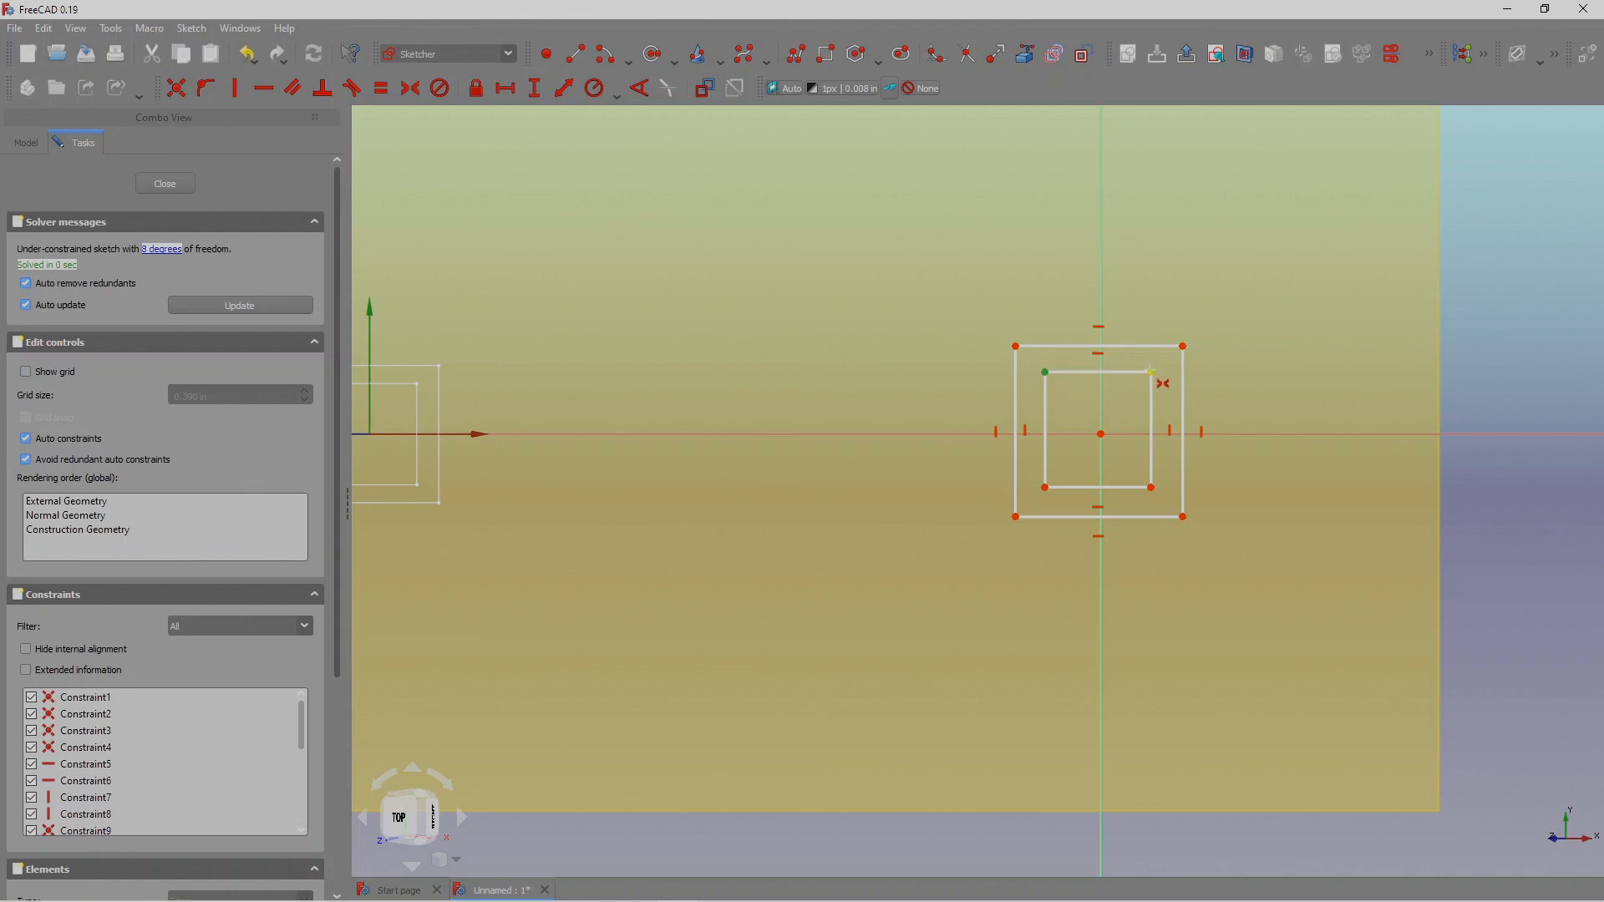
left_click(1152, 372)
left_click(1101, 269)
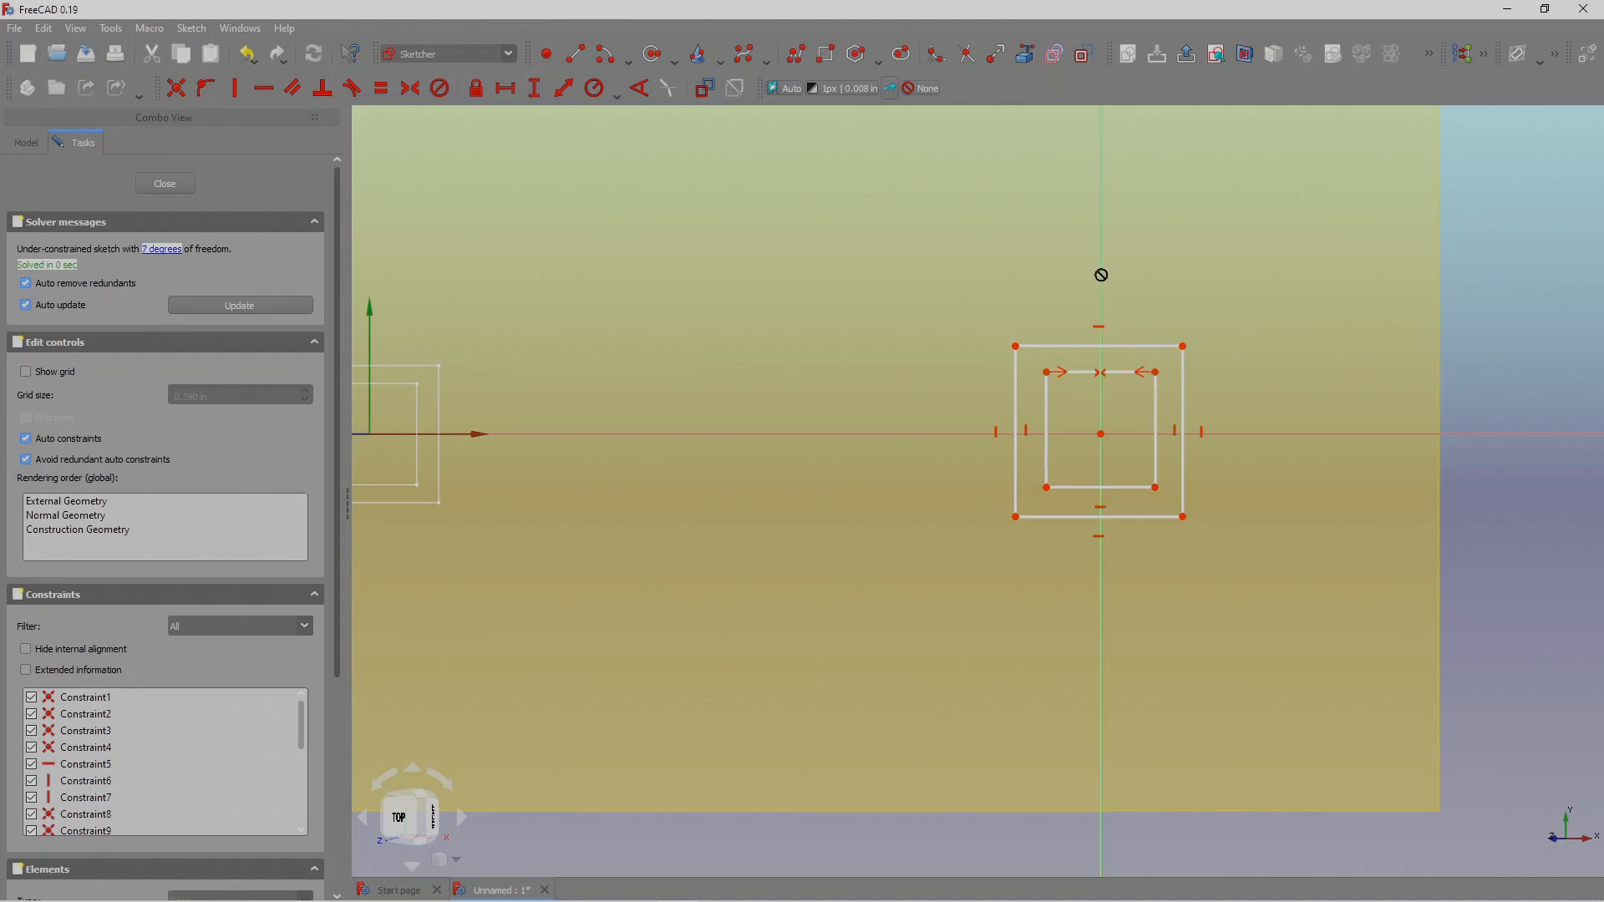
left_click(1015, 346)
left_click(1183, 346)
left_click(1100, 242)
Make the left corners of both rectangles symmetric about the sketch's horizontal axis, and close the sketch.
left_click(1046, 487)
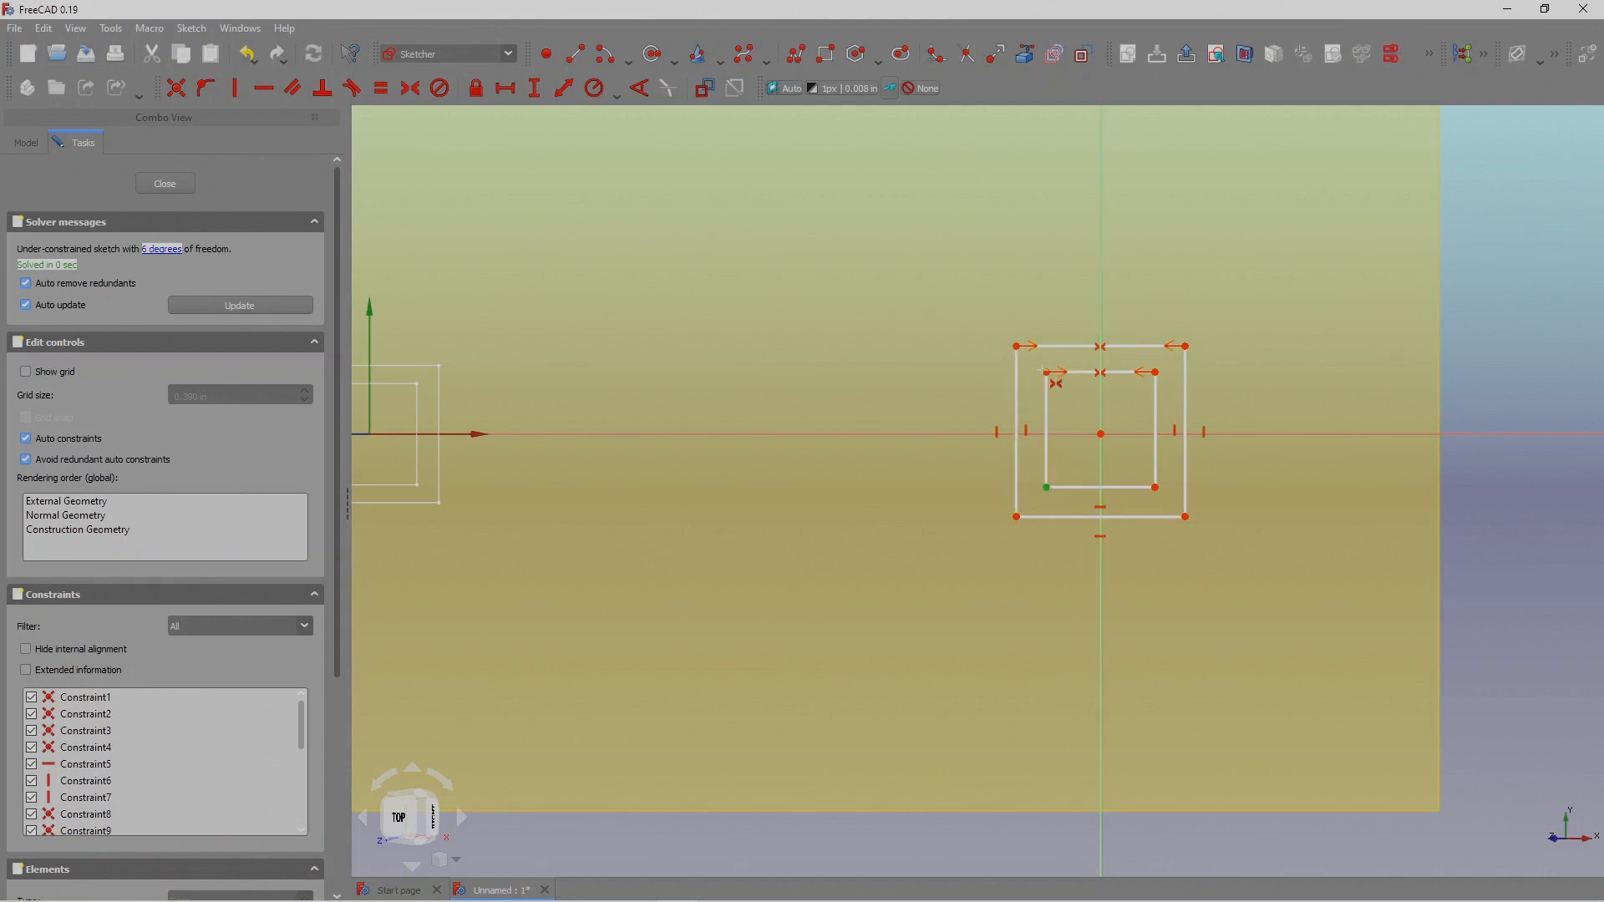
left_click(1070, 434)
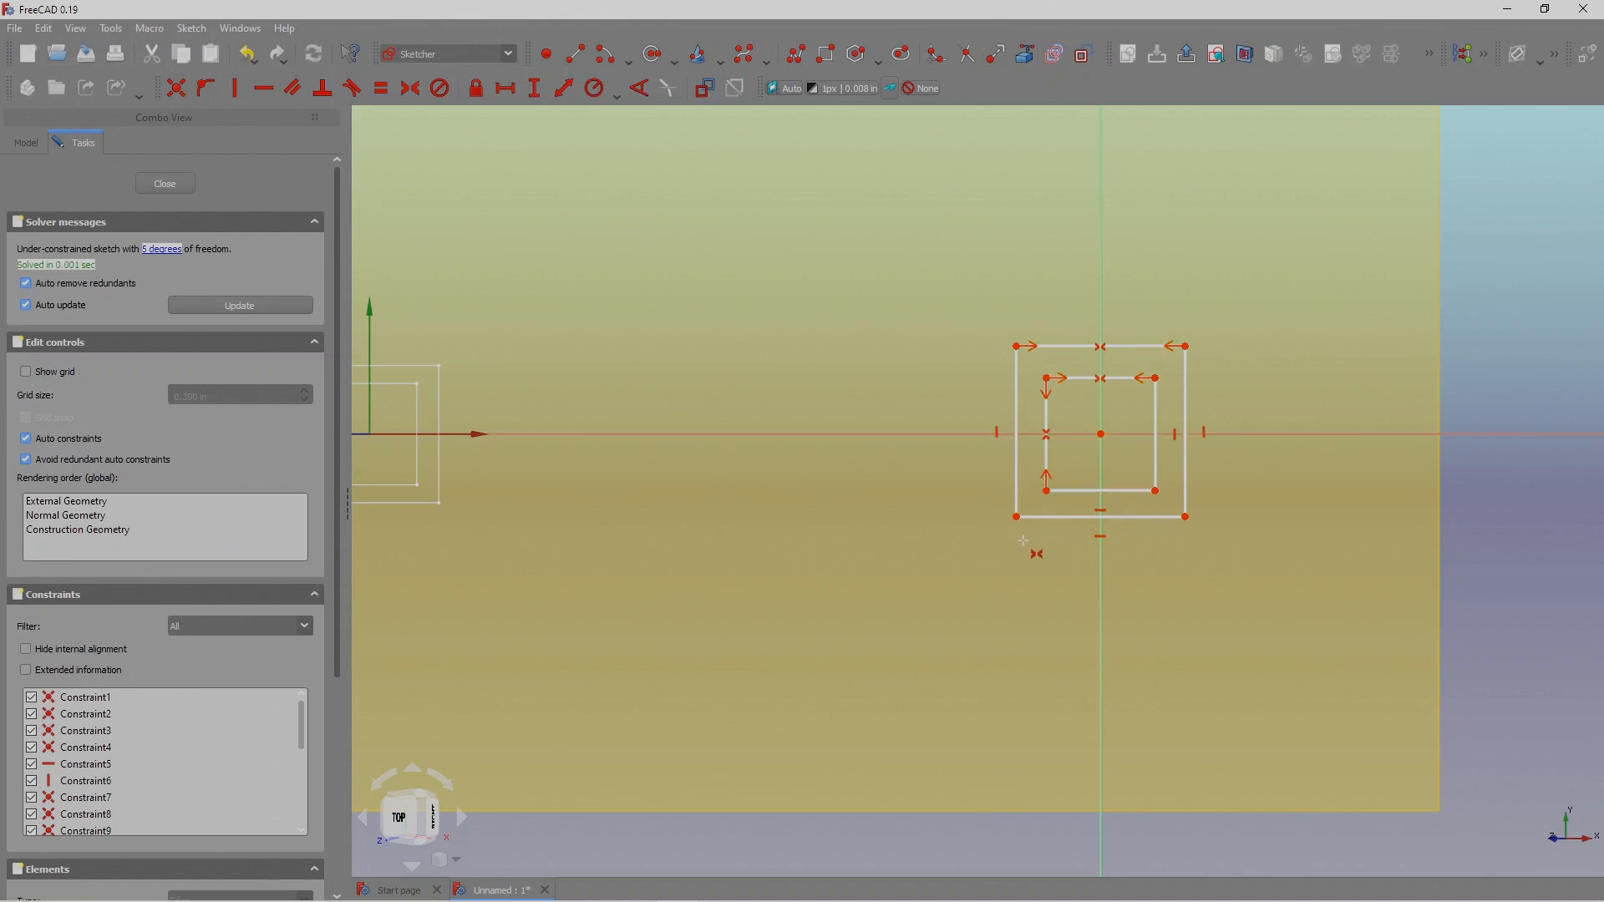
left_click(1016, 517)
left_click(1016, 346)
left_click(997, 451)
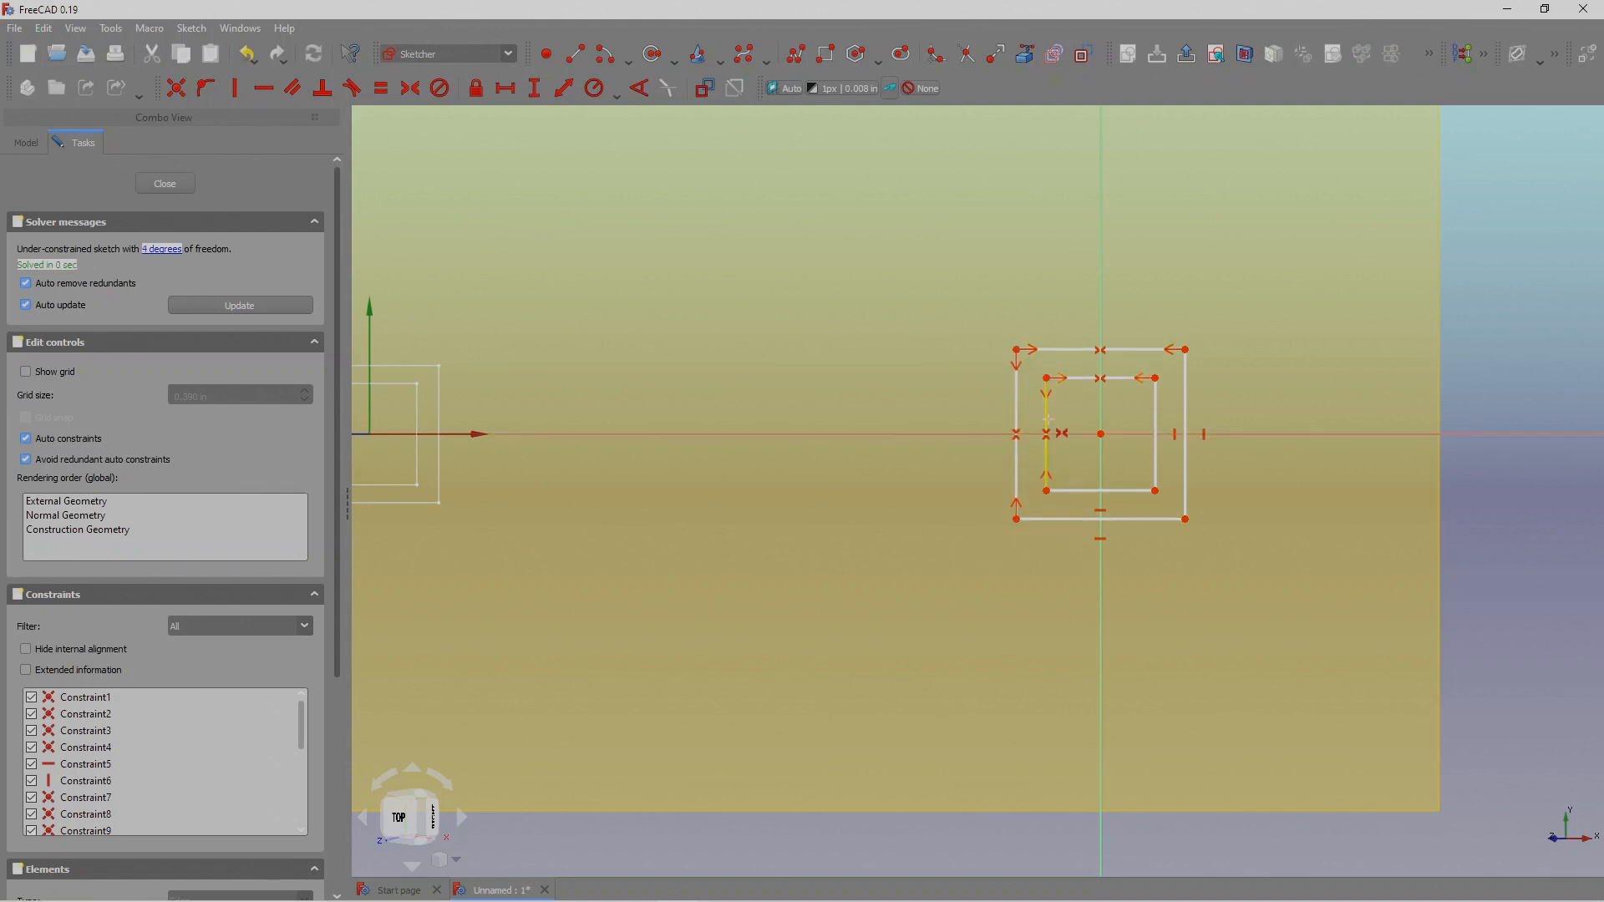
scroll(1169, 502, "down", 4)
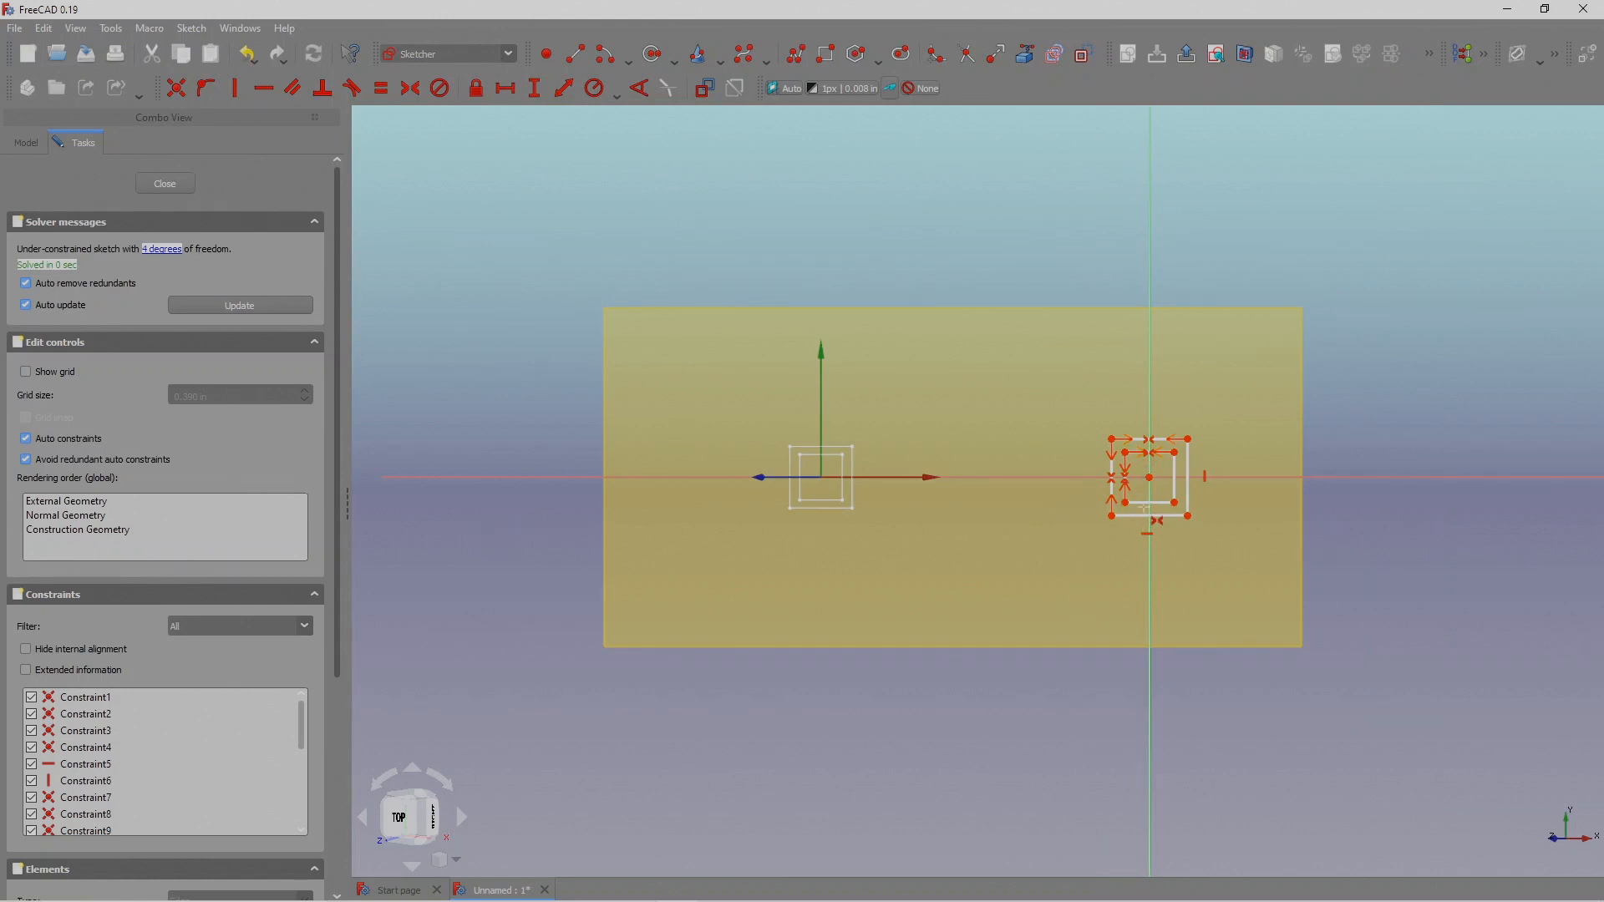
left_click(180, 187)
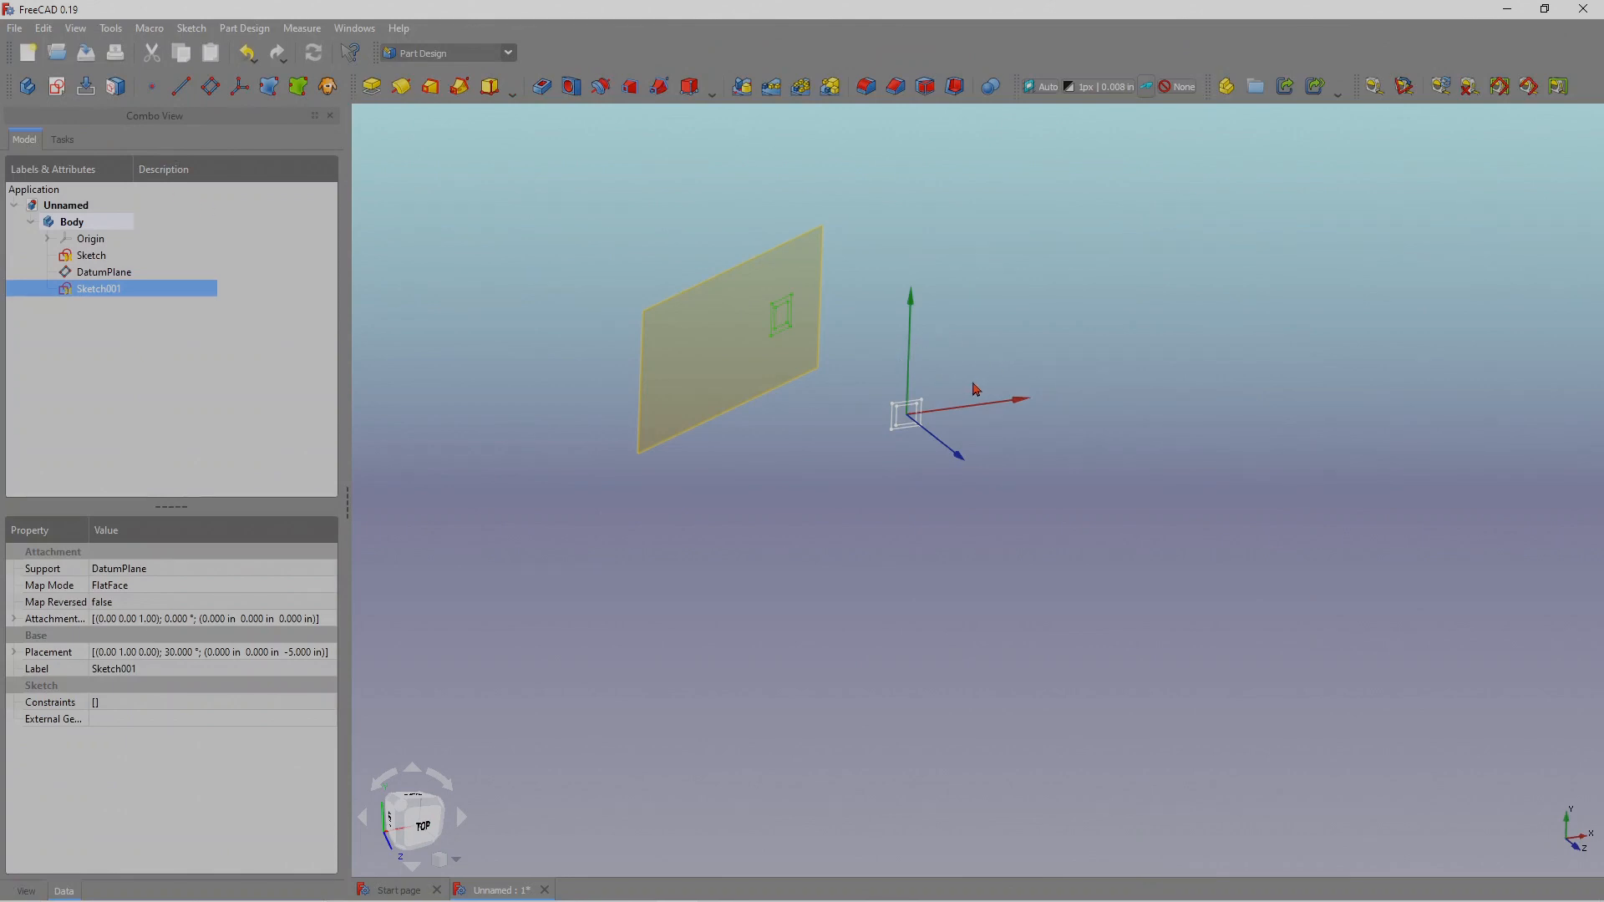
scroll(792, 401, "up", 3)
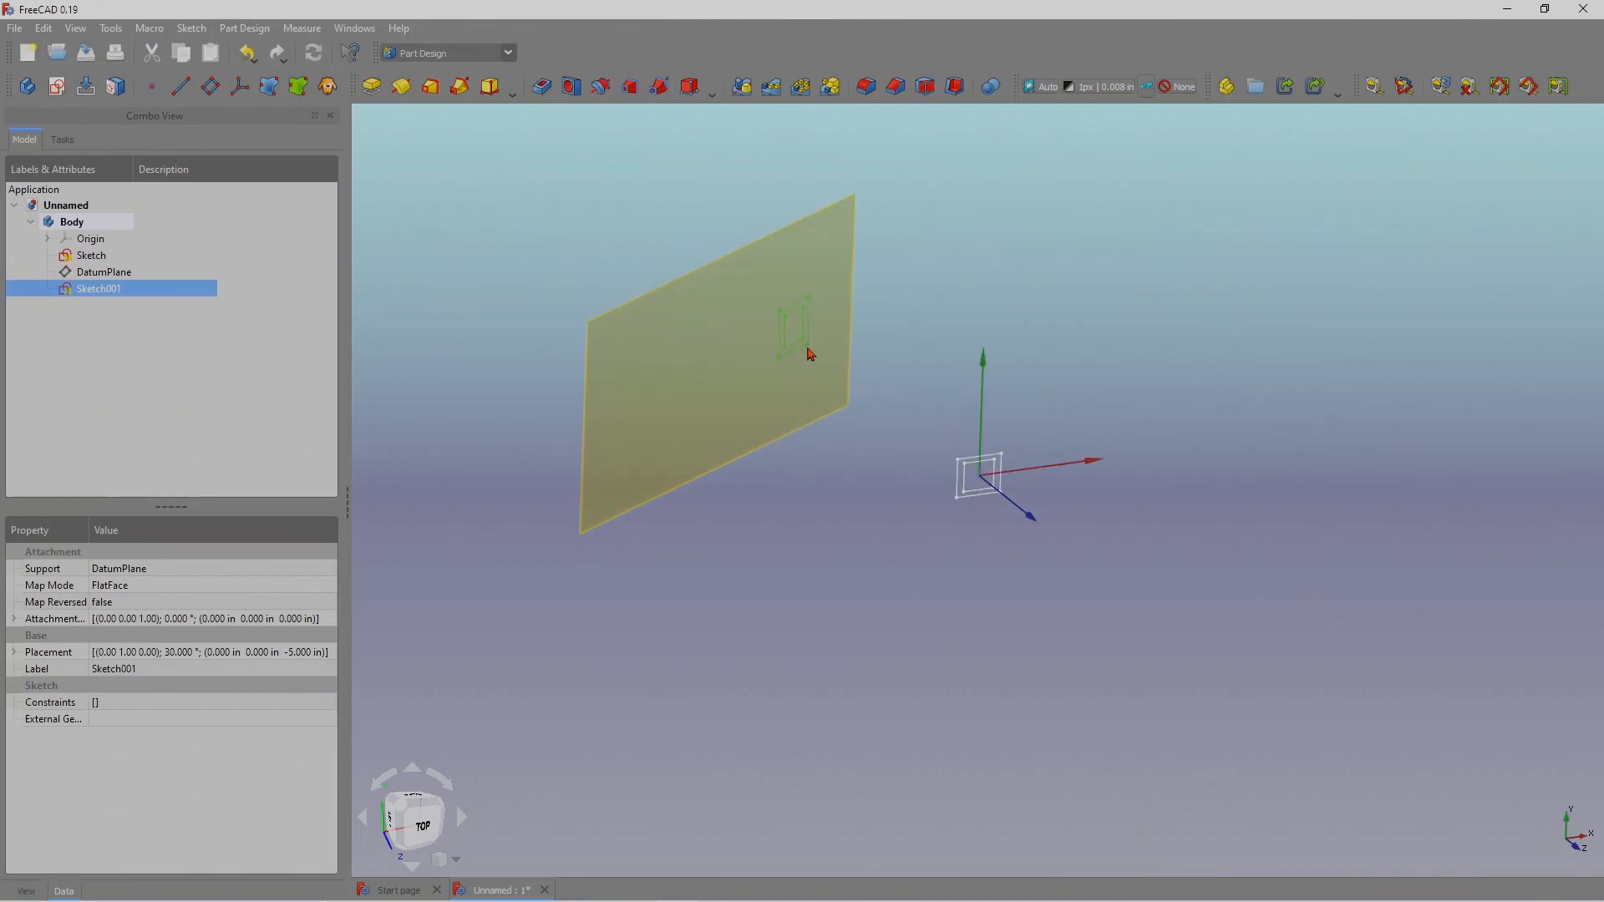
middle_click_drag(989, 508, 1046, 650)
scroll(995, 593, "up", 2)
mouse_move(1076, 513)
middle_mouse_down()
mouse_move(1110, 509)
mouse_move(1067, 571)
mouse_move(1054, 521)
middle_mouse_up()
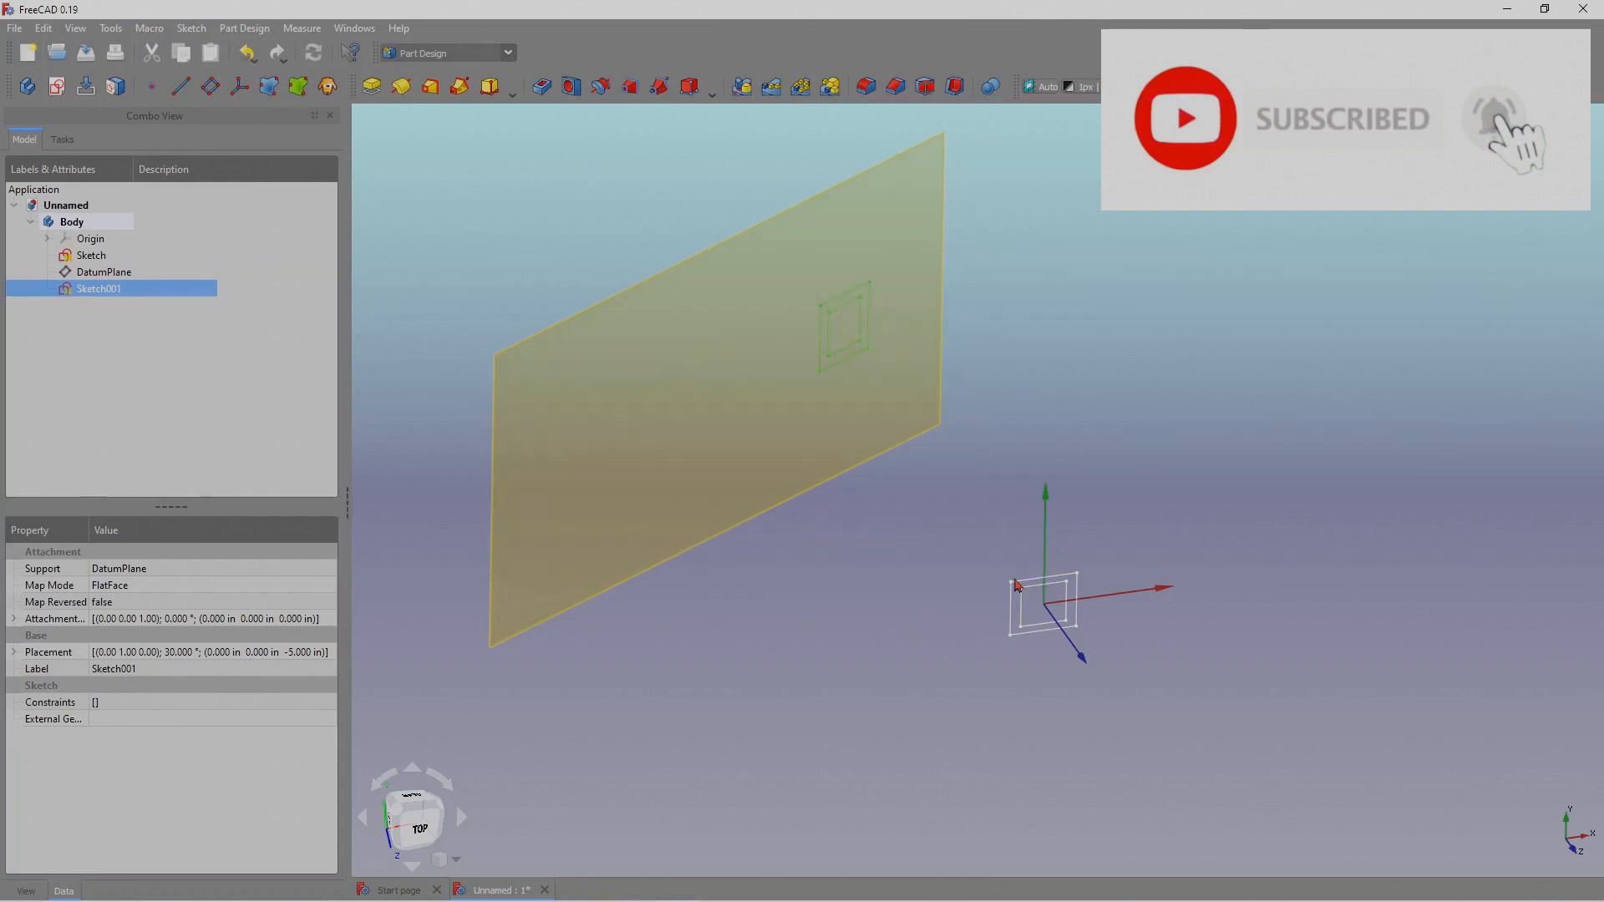
Start a new datum plane with the second sketch as its first reference.
mouse_move(1044, 484)
middle_mouse_down()
mouse_move(1081, 398)
mouse_move(1074, 441)
middle_mouse_up()
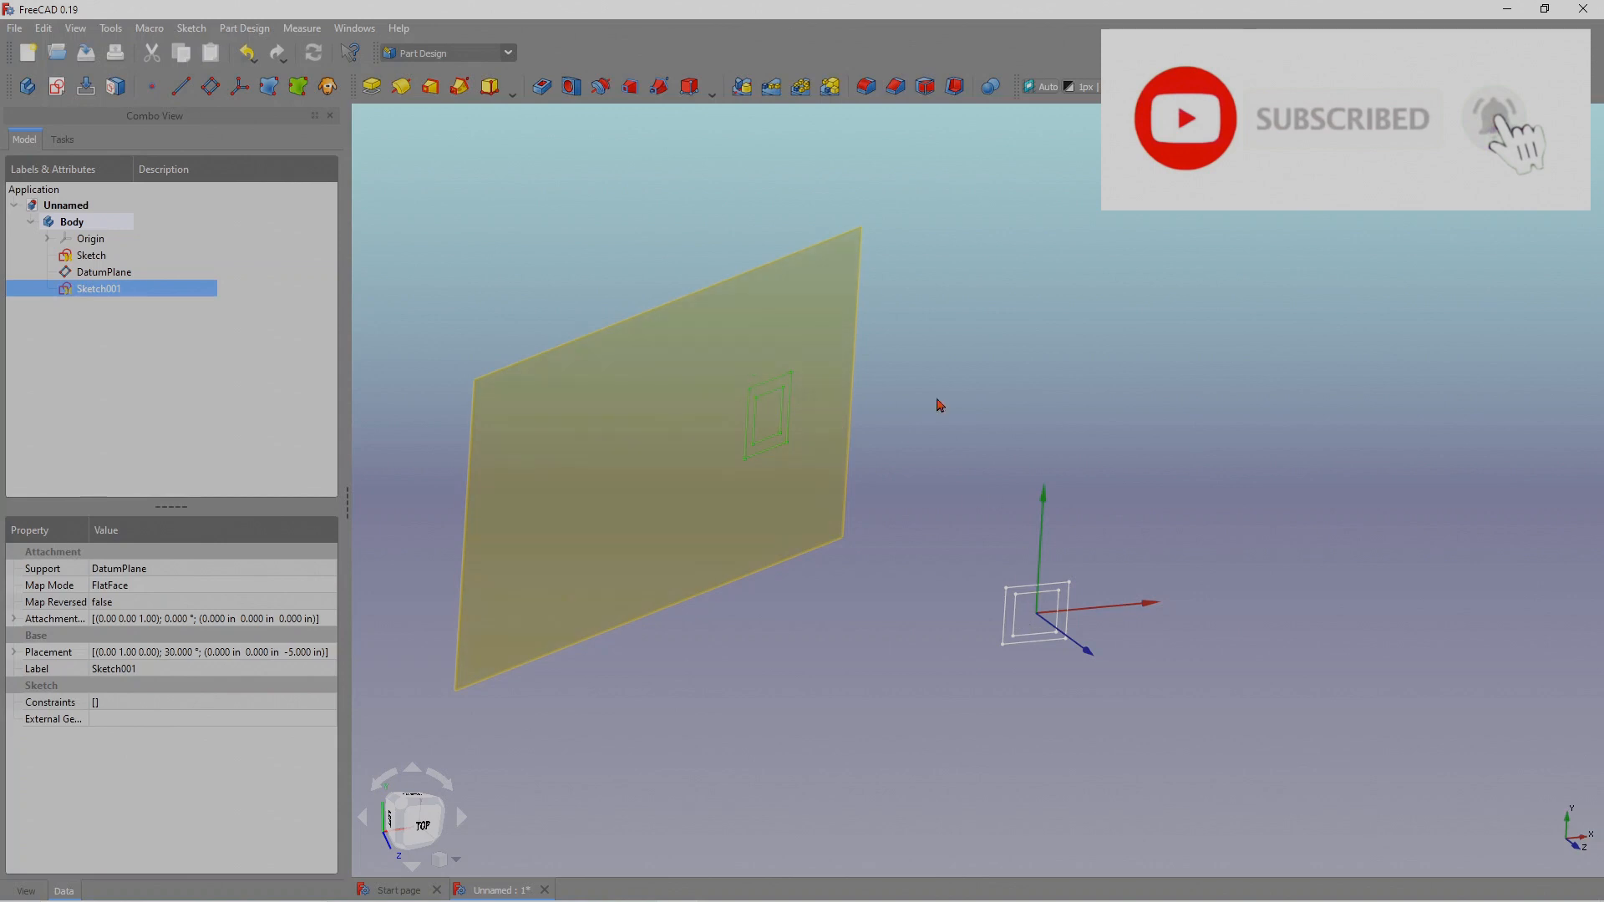
middle_click_drag(1089, 427, 1072, 444)
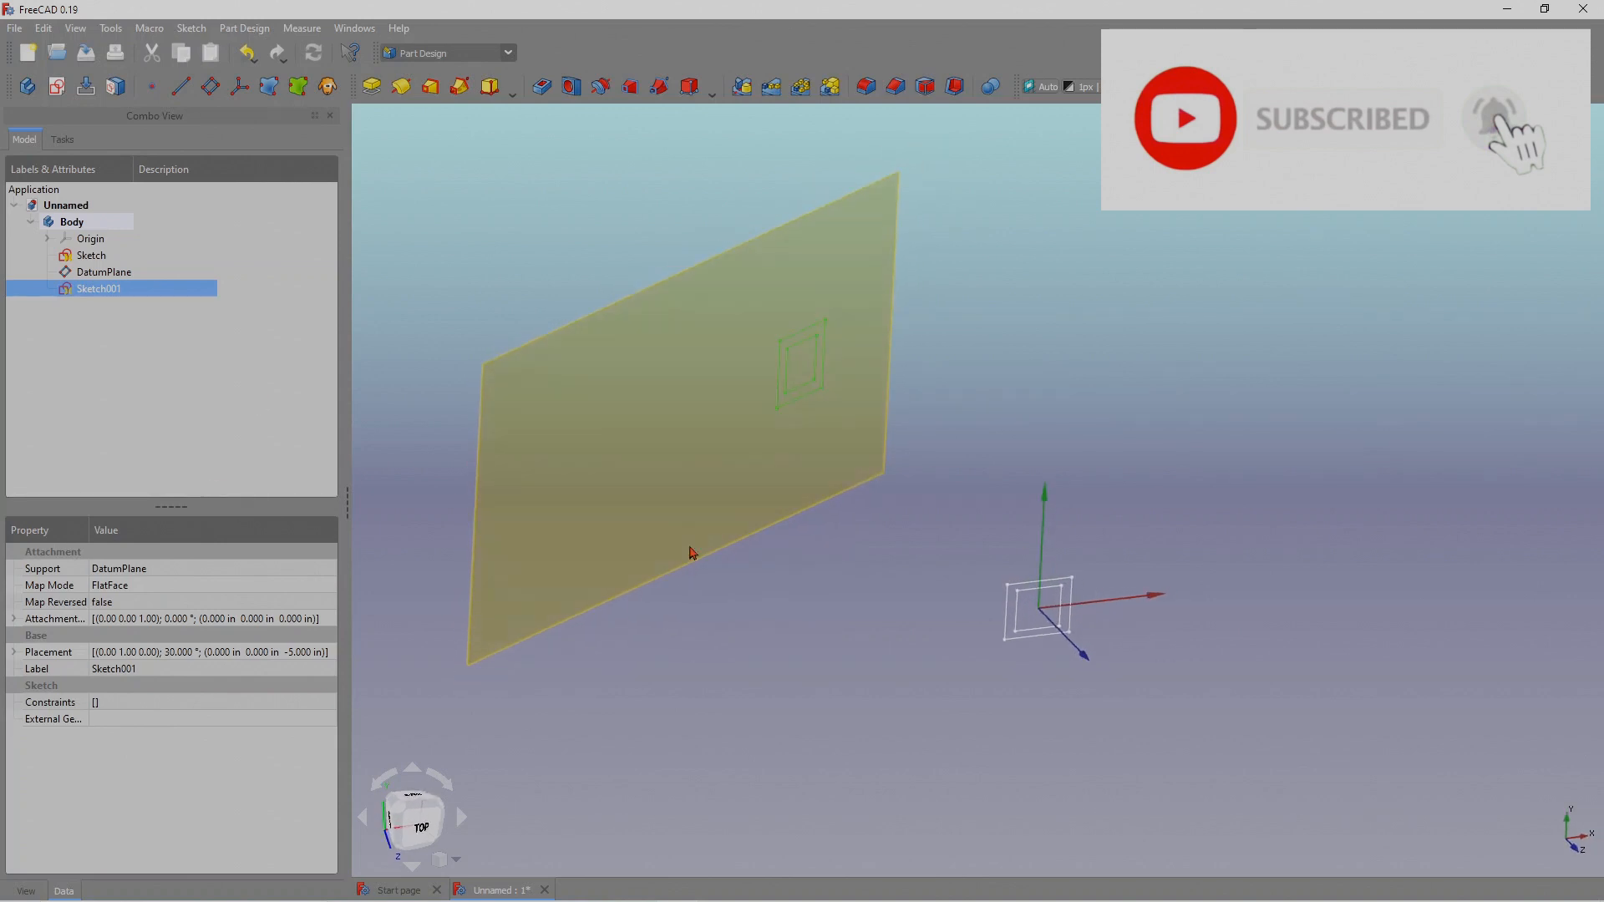
mouse_move(966, 394)
middle_mouse_down()
mouse_move(985, 360)
mouse_move(975, 410)
middle_mouse_up()
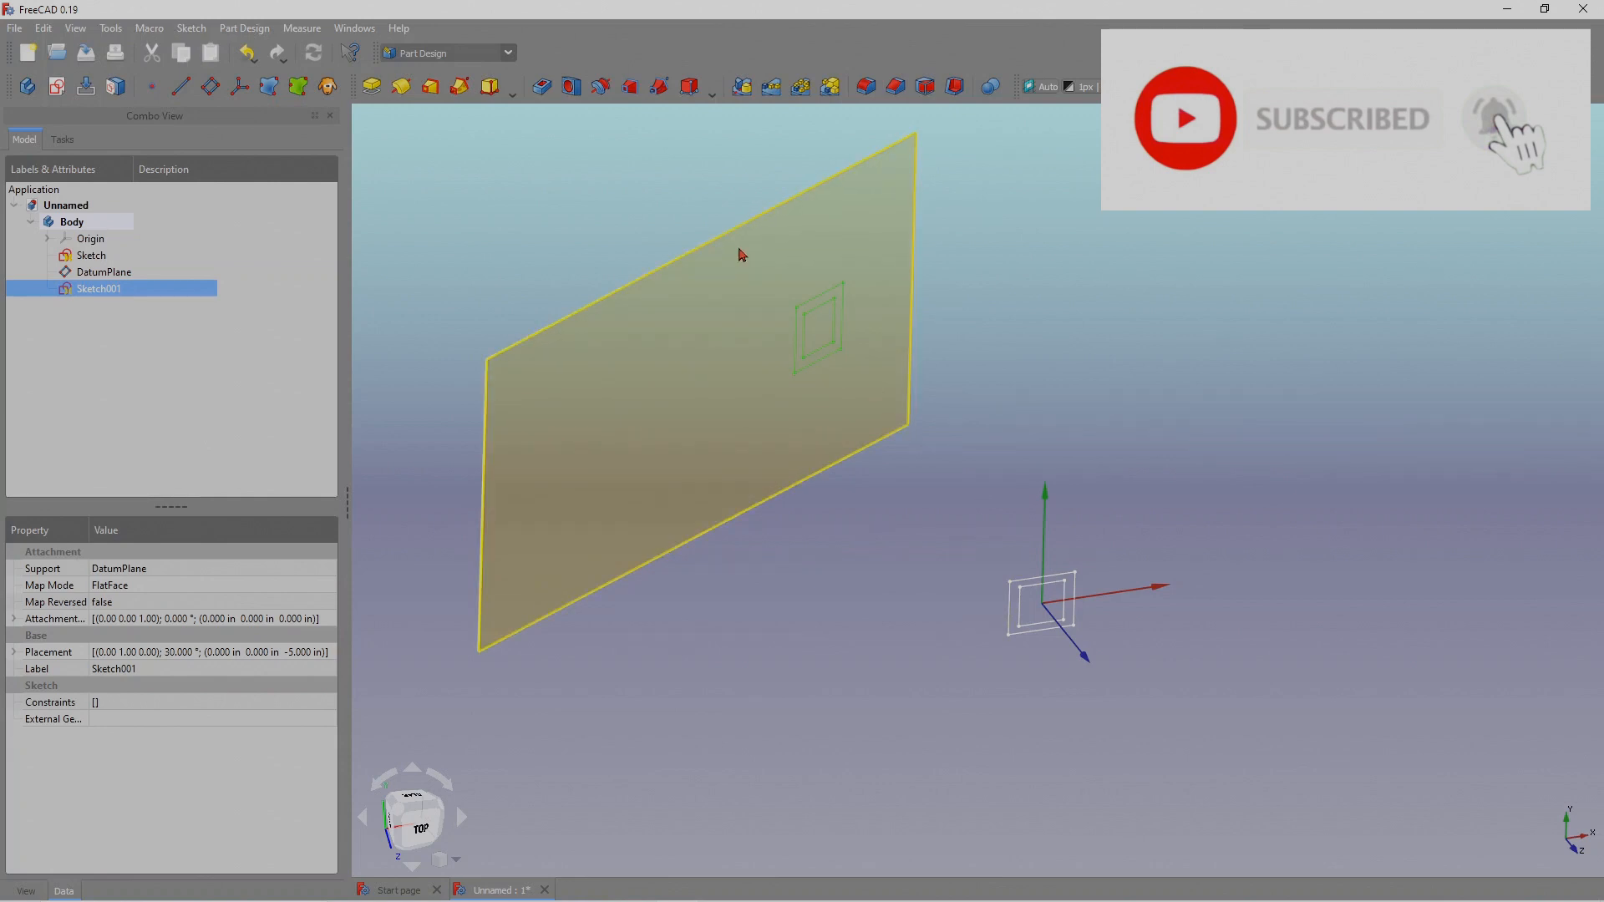
left_click(212, 89)
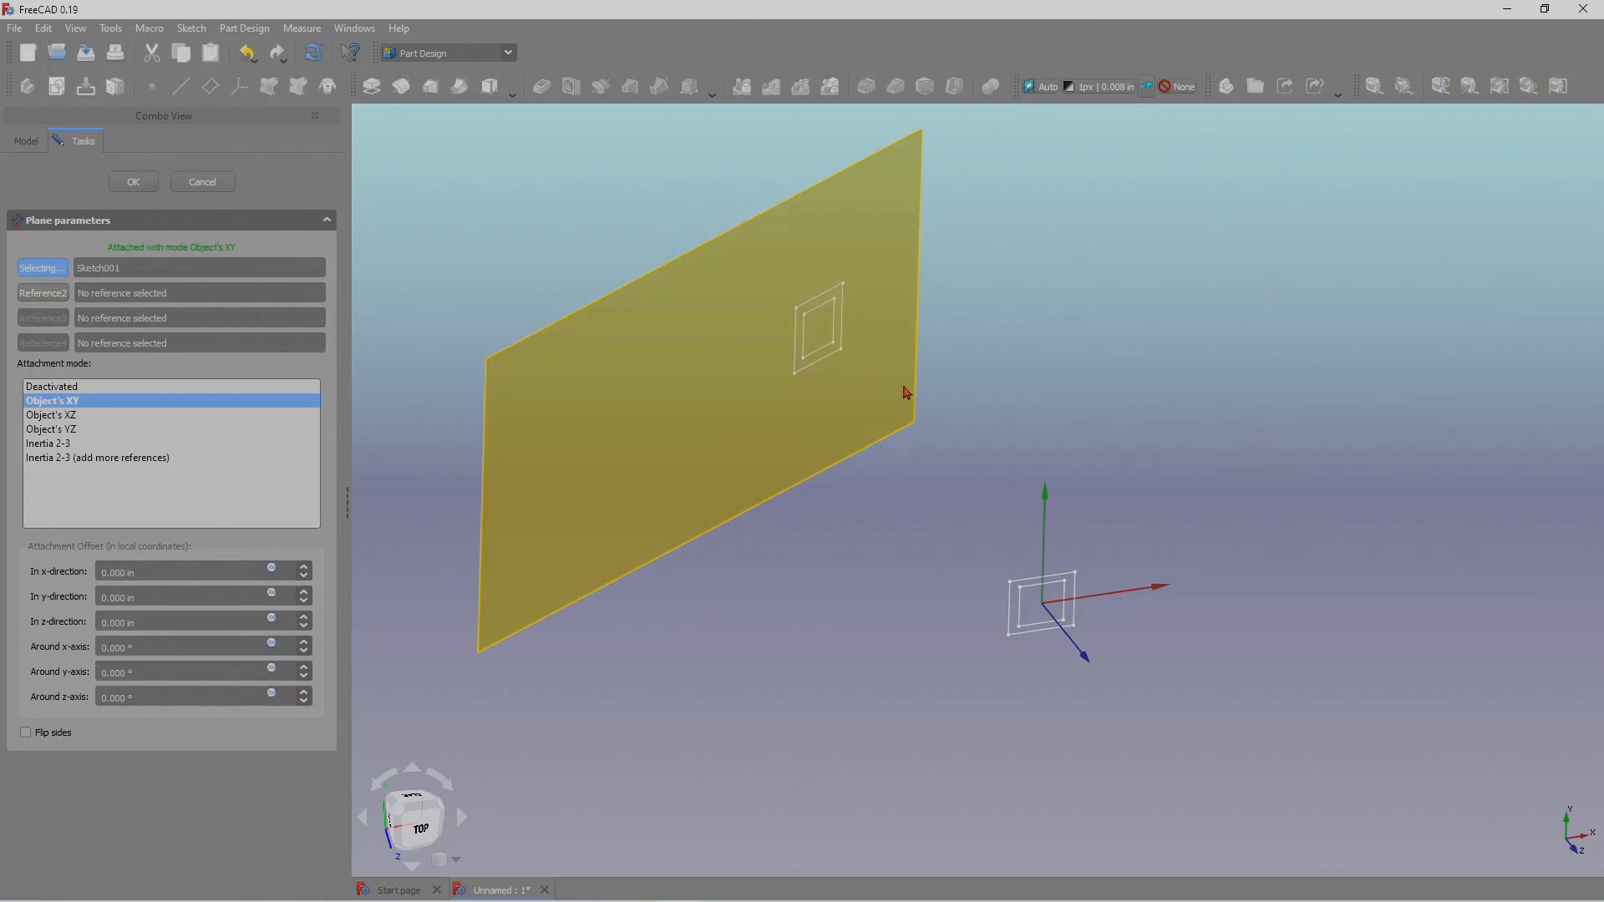
mouse_move(979, 427)
middle_mouse_down()
mouse_move(1005, 432)
mouse_move(975, 441)
mouse_move(988, 415)
mouse_move(978, 430)
middle_mouse_up()
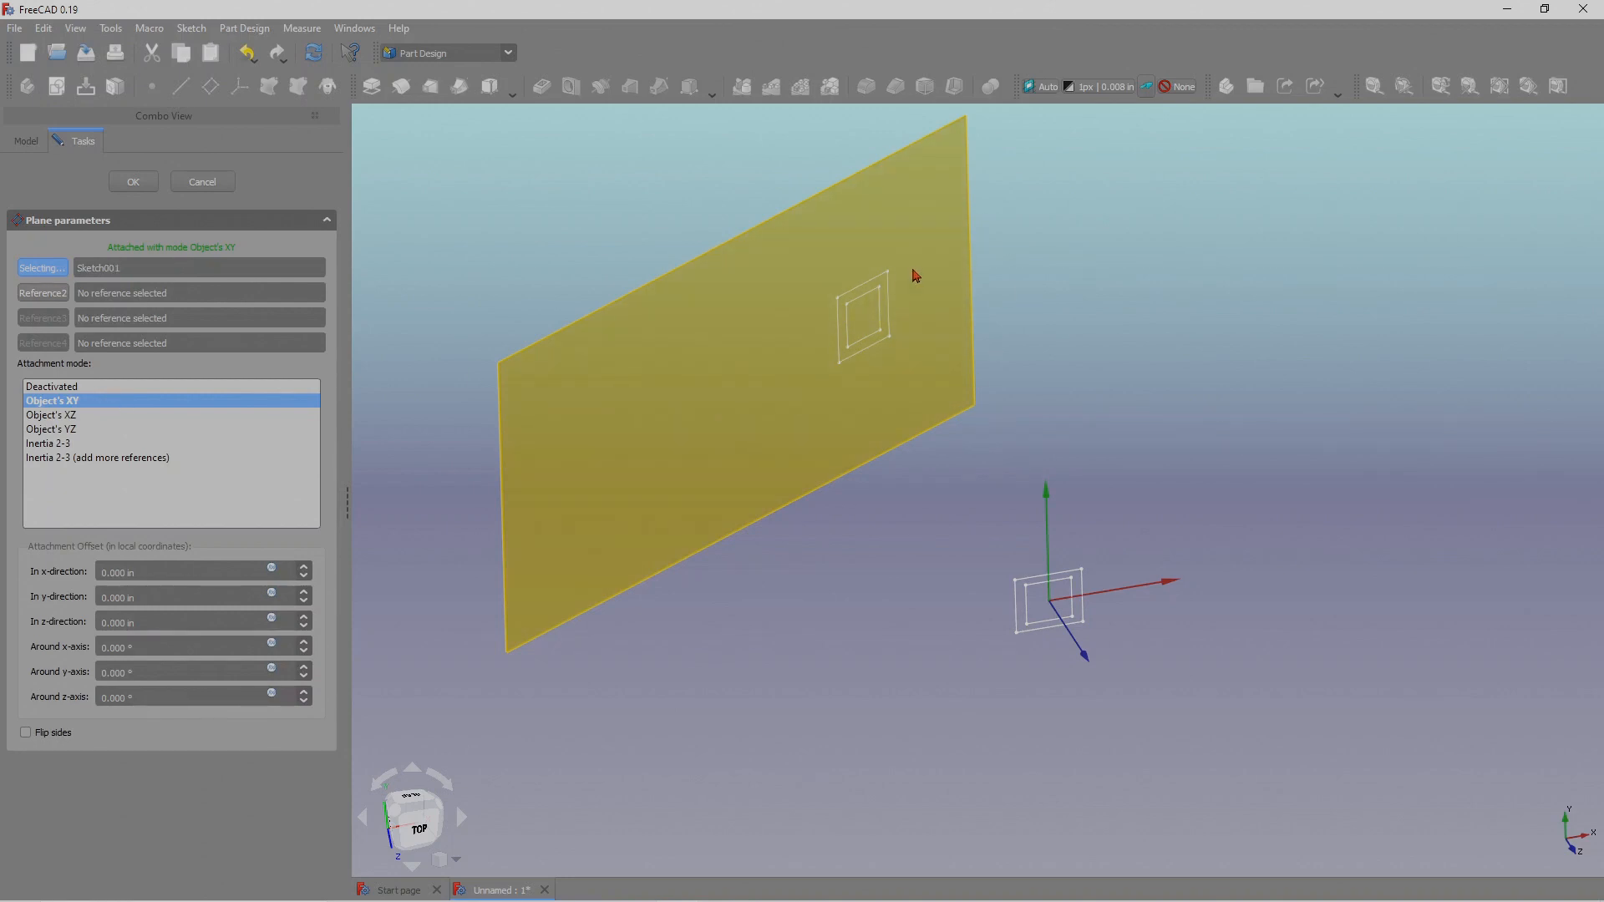
scroll(801, 252, "up", 2)
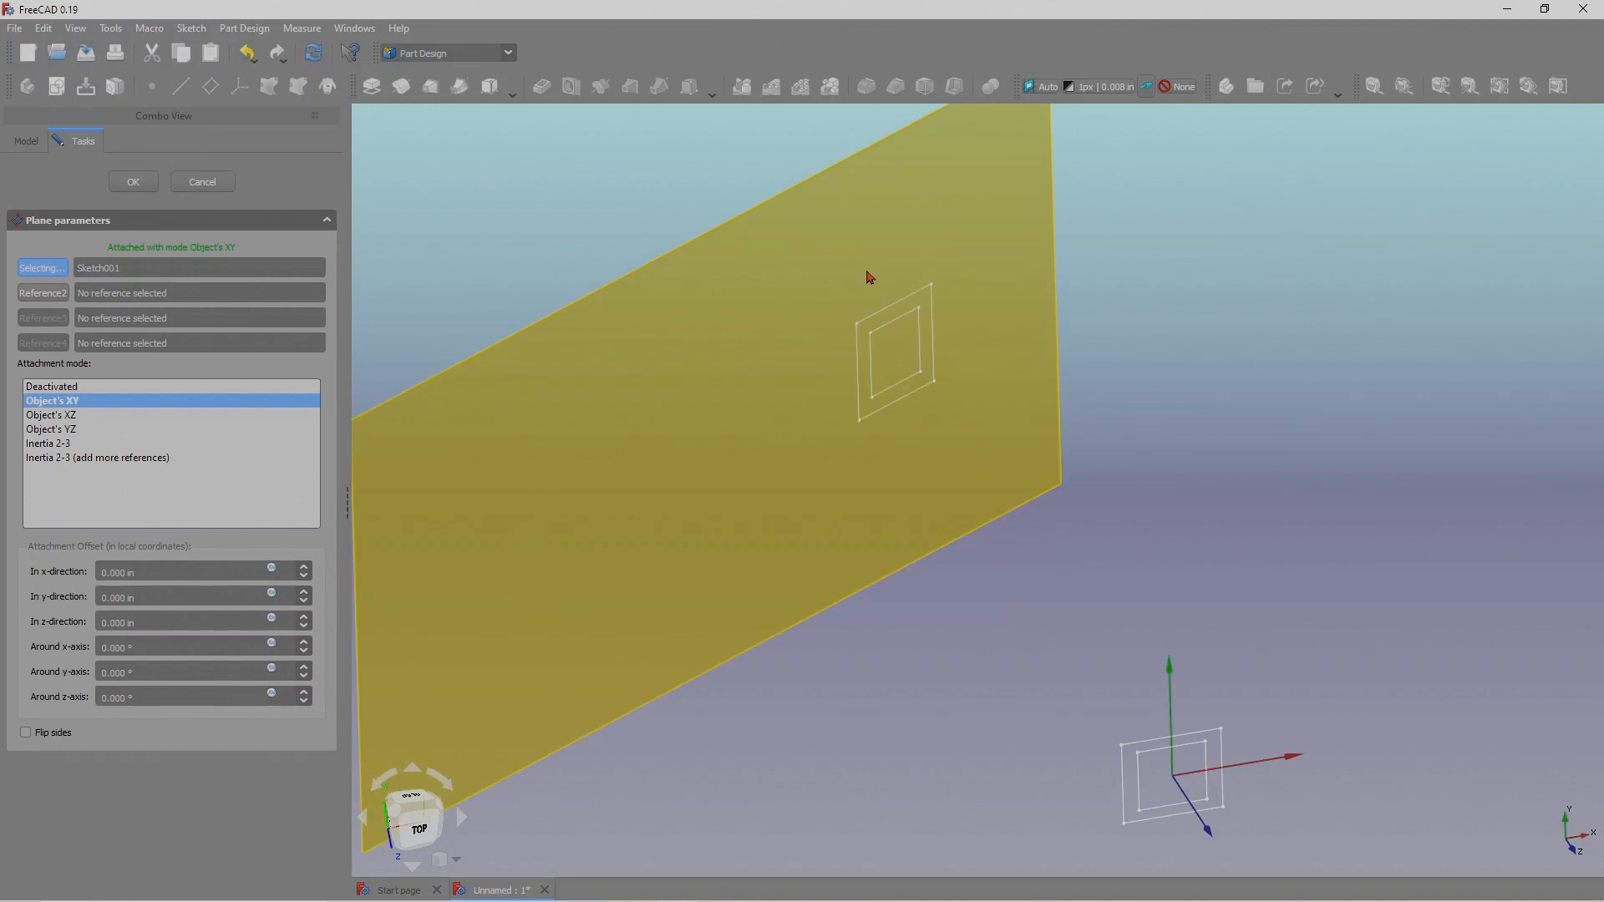
scroll(867, 272, "down", 2)
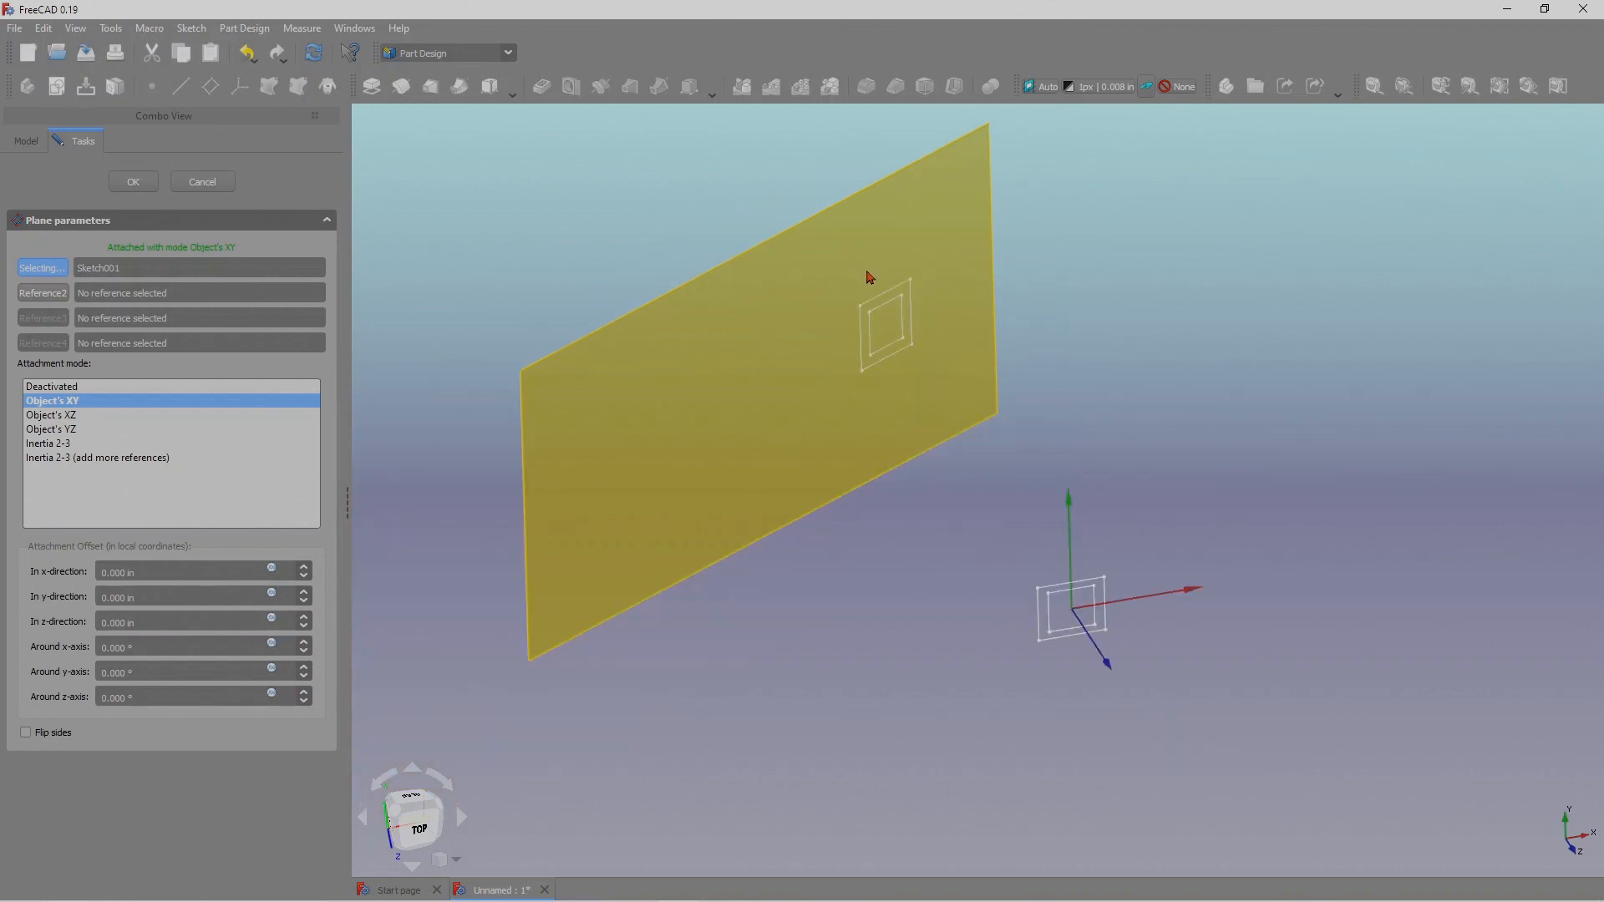
Try to set the new plane's first reference to the upper-left corner of the outer rectangle on the tilted plane.
left_click(43, 267)
left_click(35, 267)
scroll(860, 290, "up", 2)
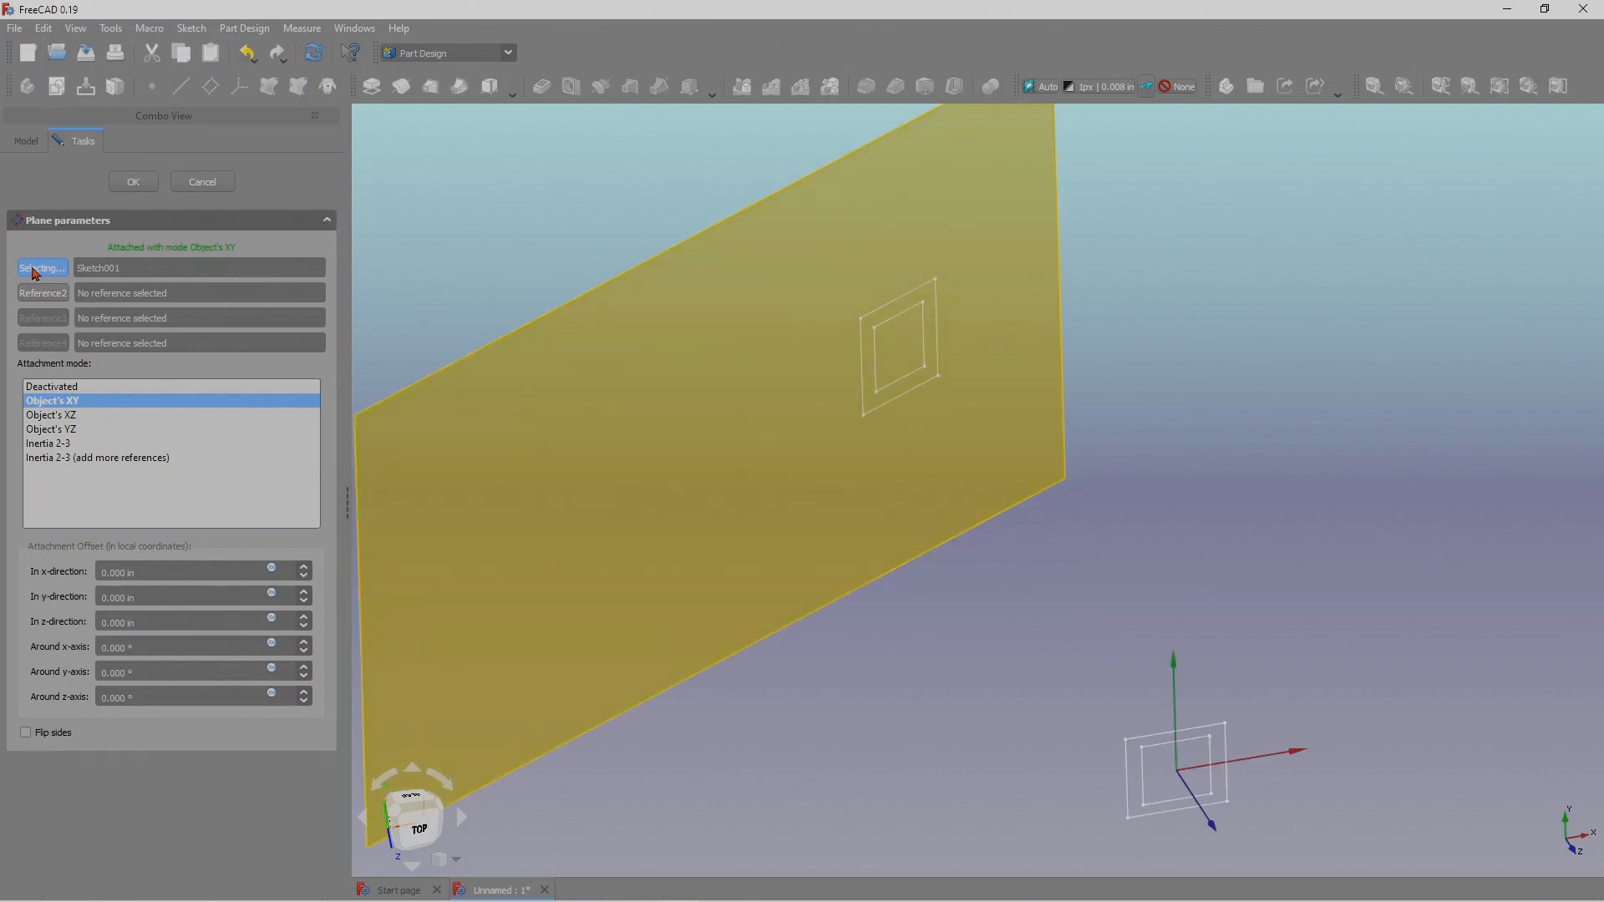
scroll(1002, 344, "down", 2)
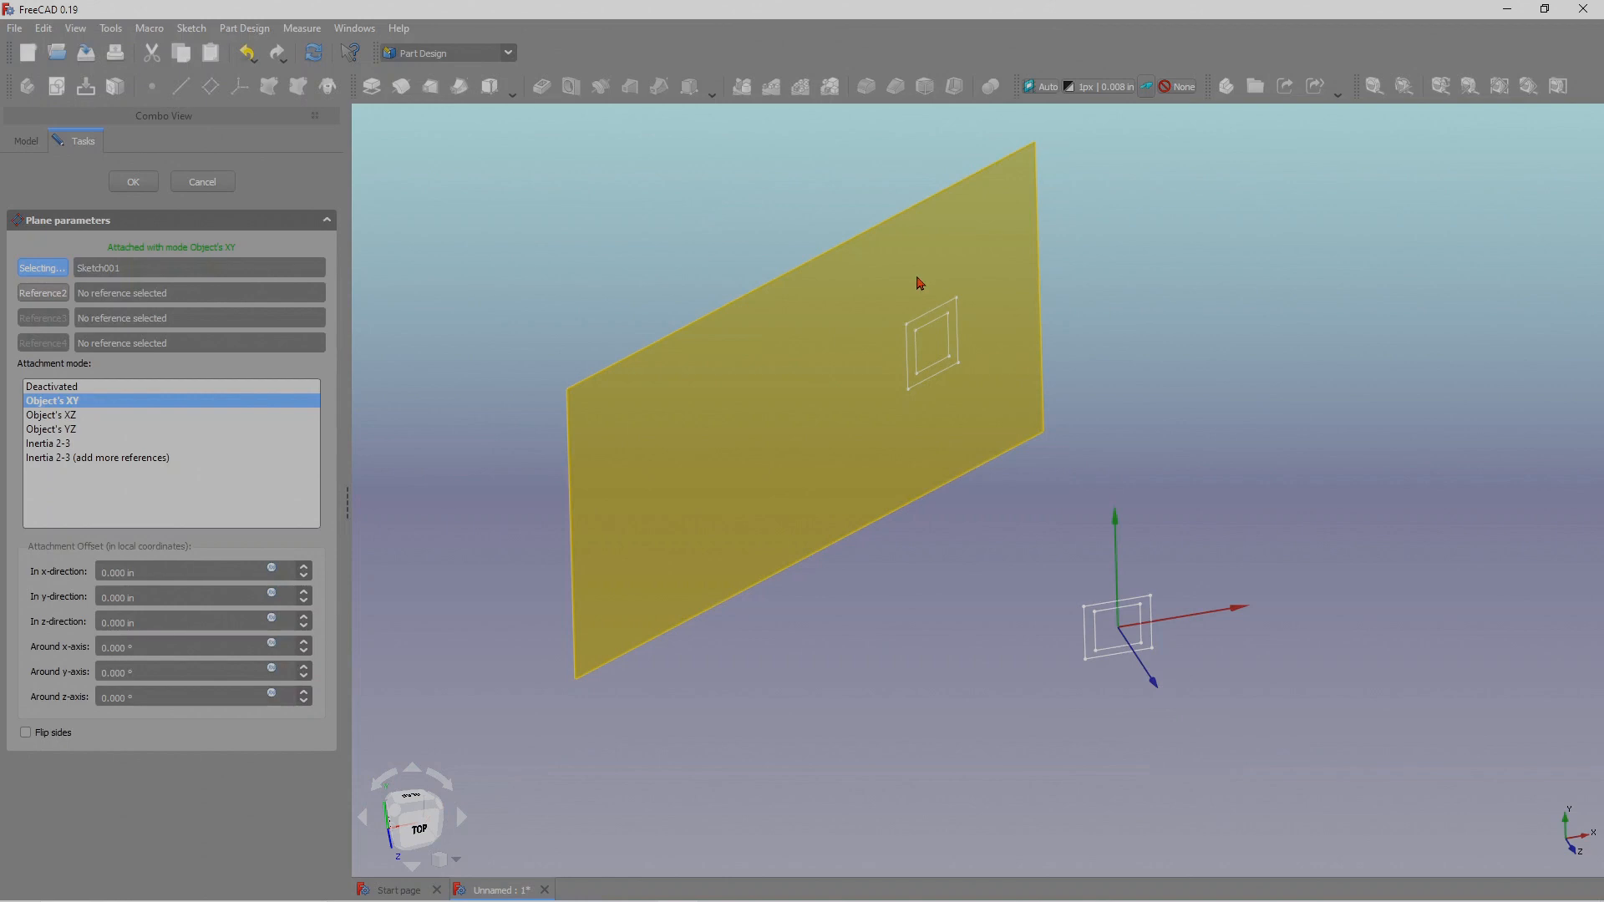
scroll(935, 286, "up", 2)
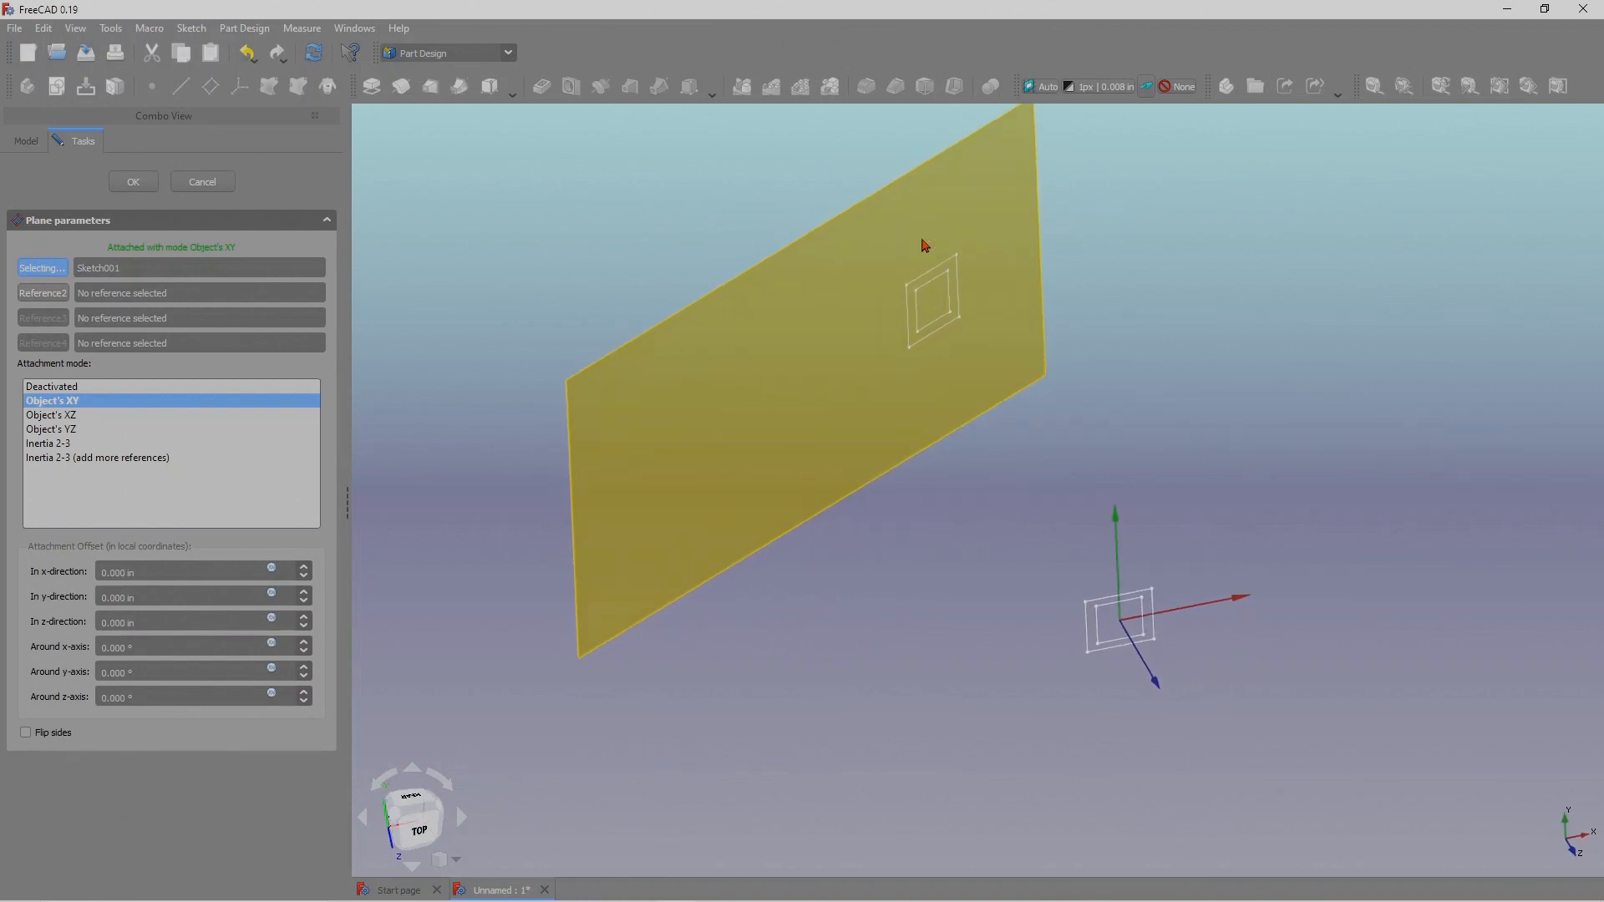
scroll(924, 245, "up", 3)
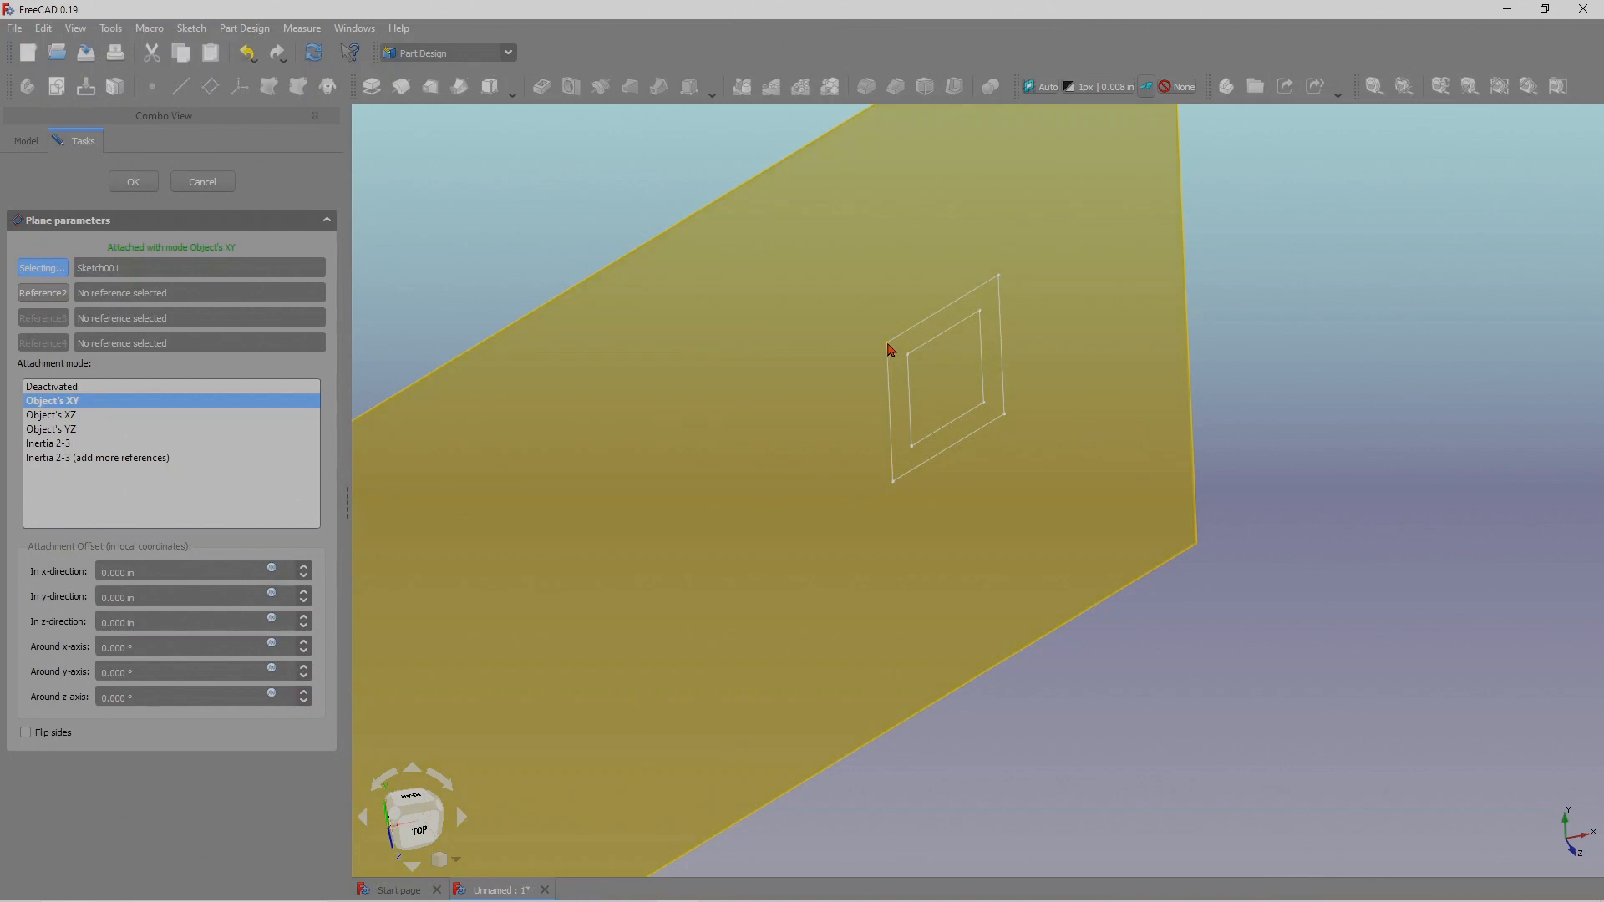
left_click(888, 350)
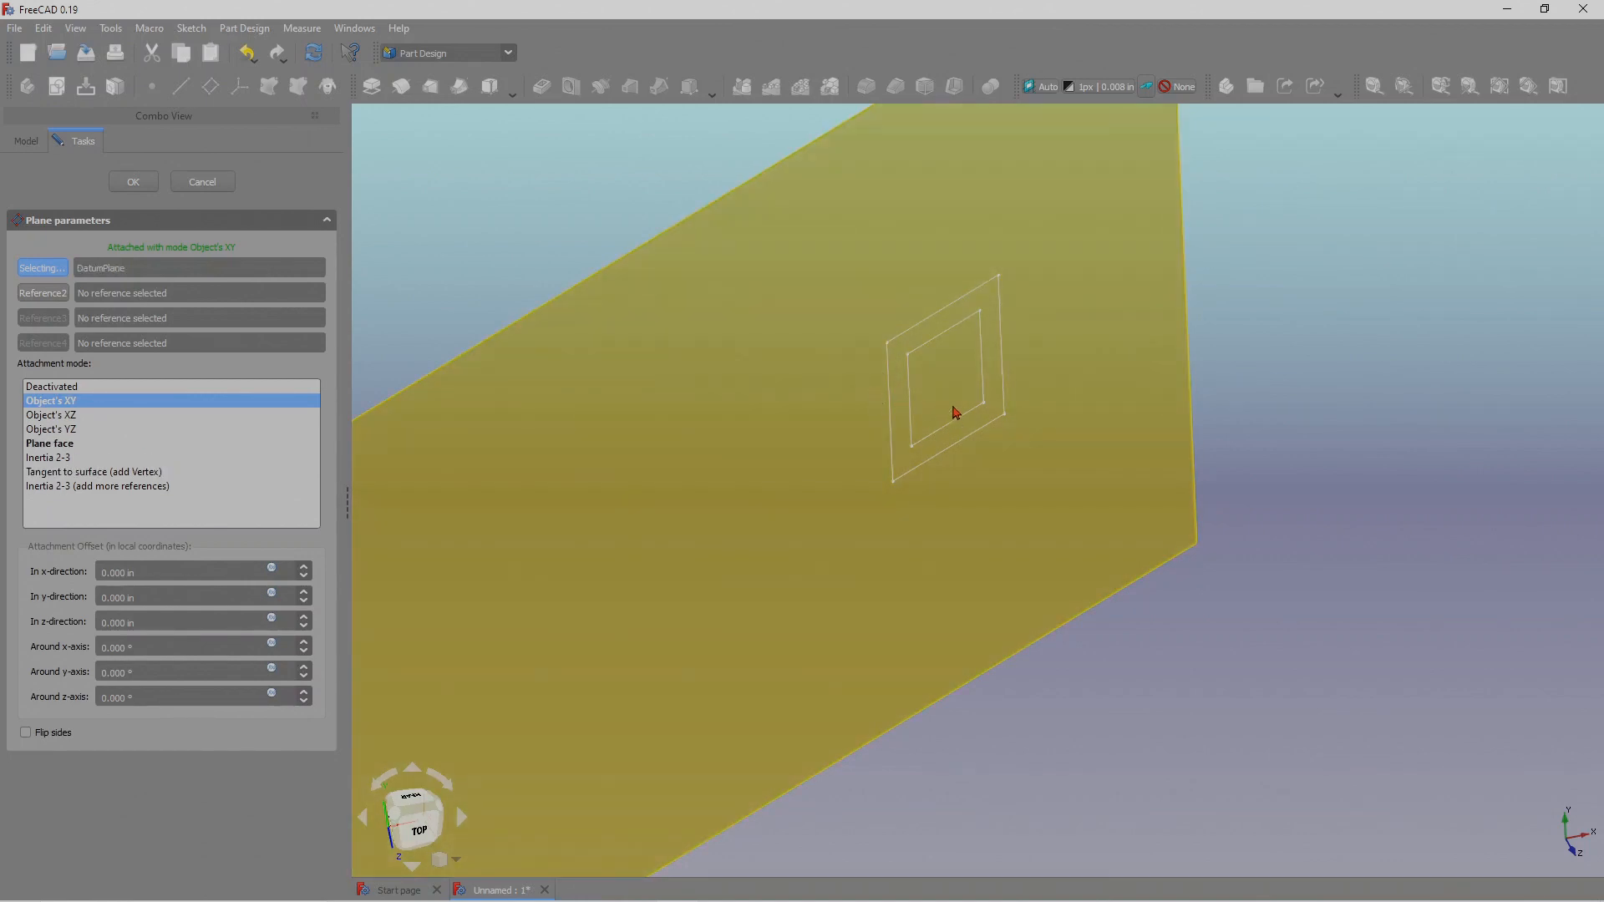
left_click(49, 273)
scroll(909, 346, "up", 3)
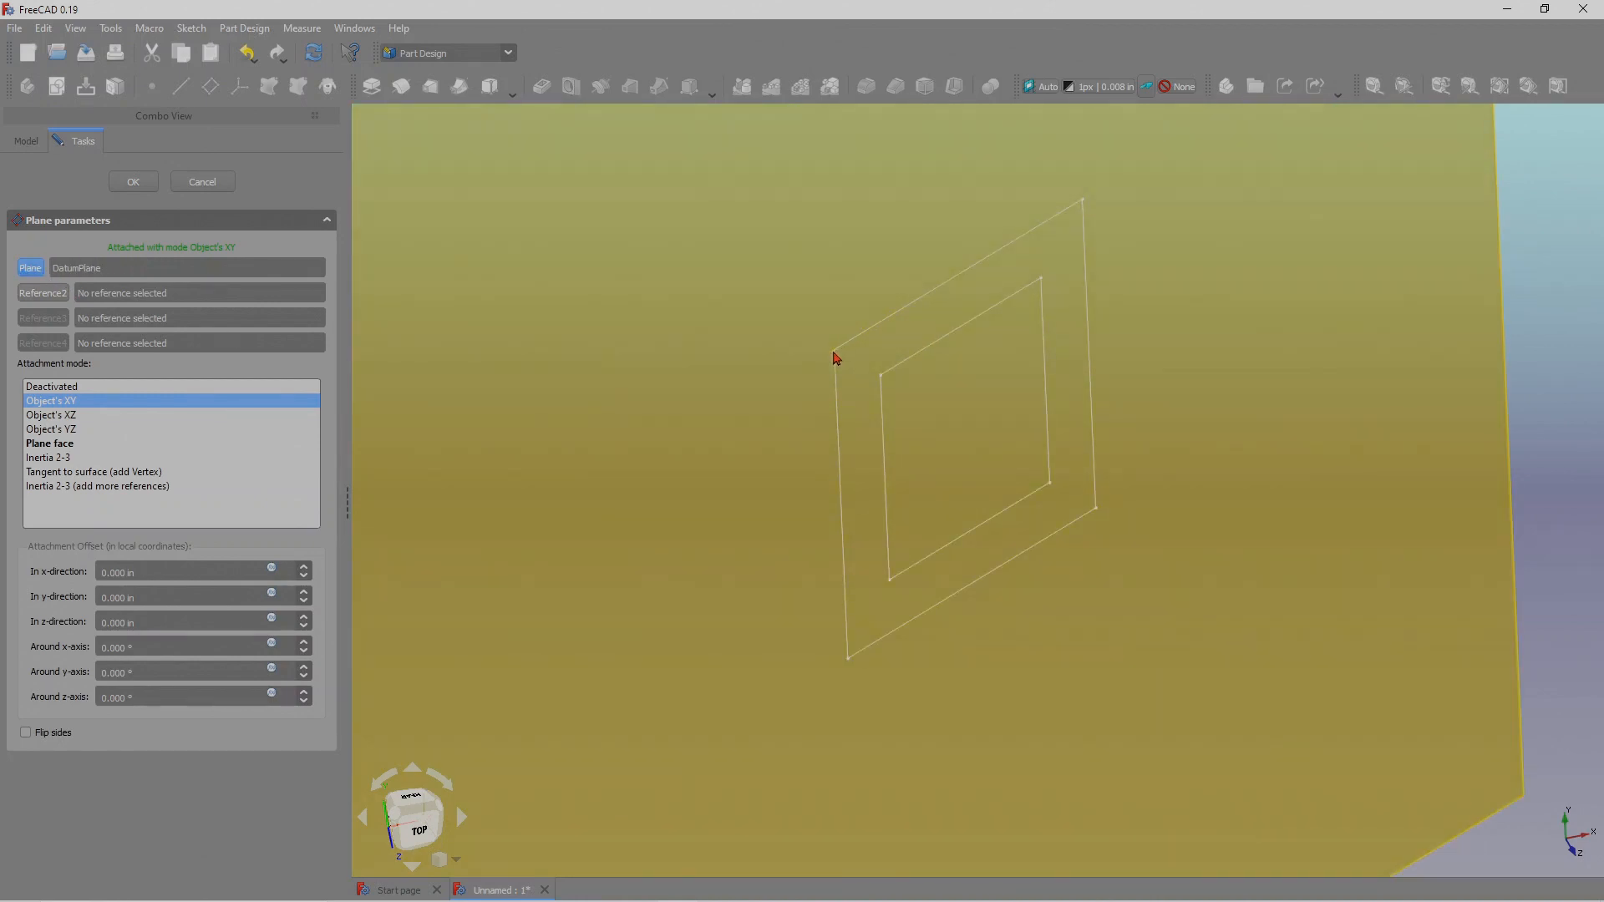
scroll(823, 326, "down", 6)
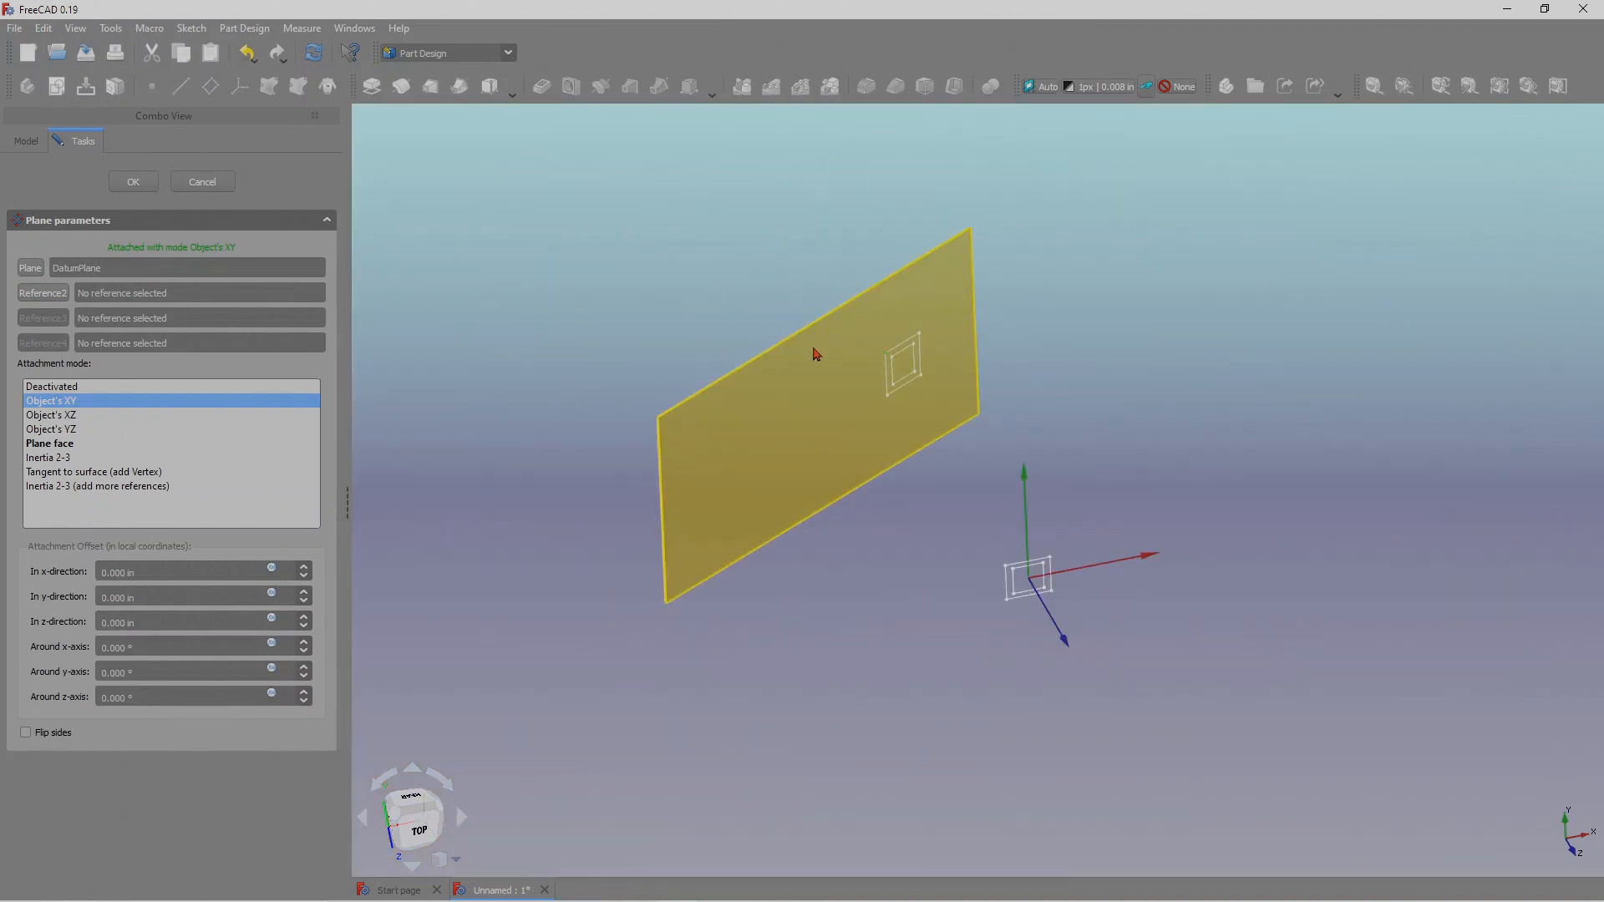
Set the new plane's first reference to the upper-left corner of the first sketch's outer rectangle at the origin.
scroll(816, 349, "up", 2)
left_click(51, 297)
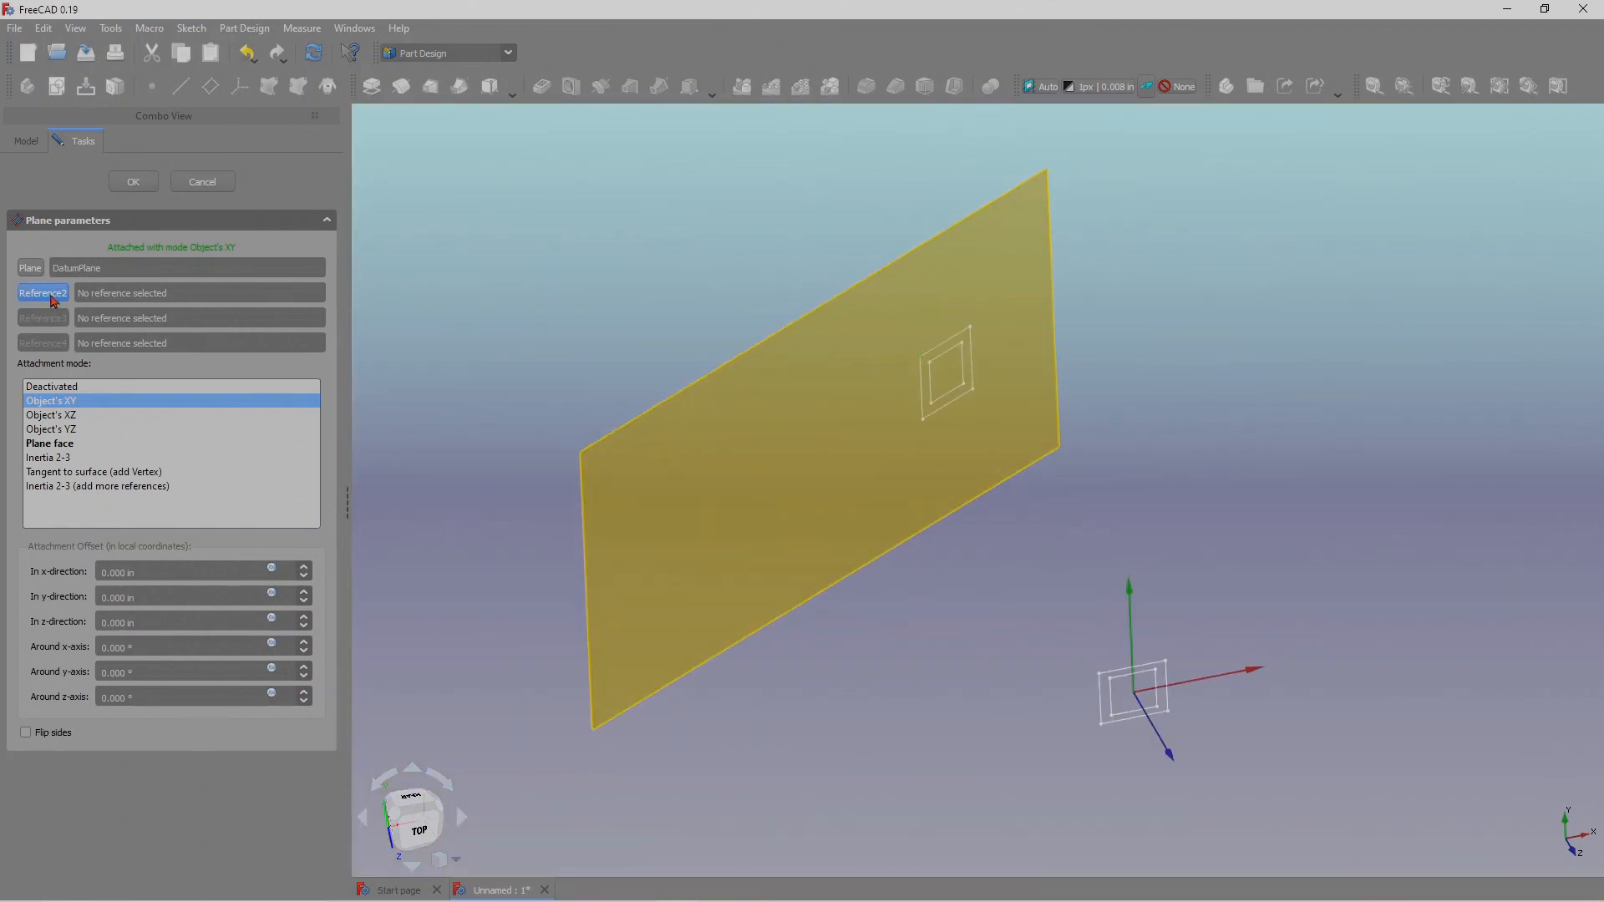
left_click(32, 268)
scroll(938, 359, "up", 5)
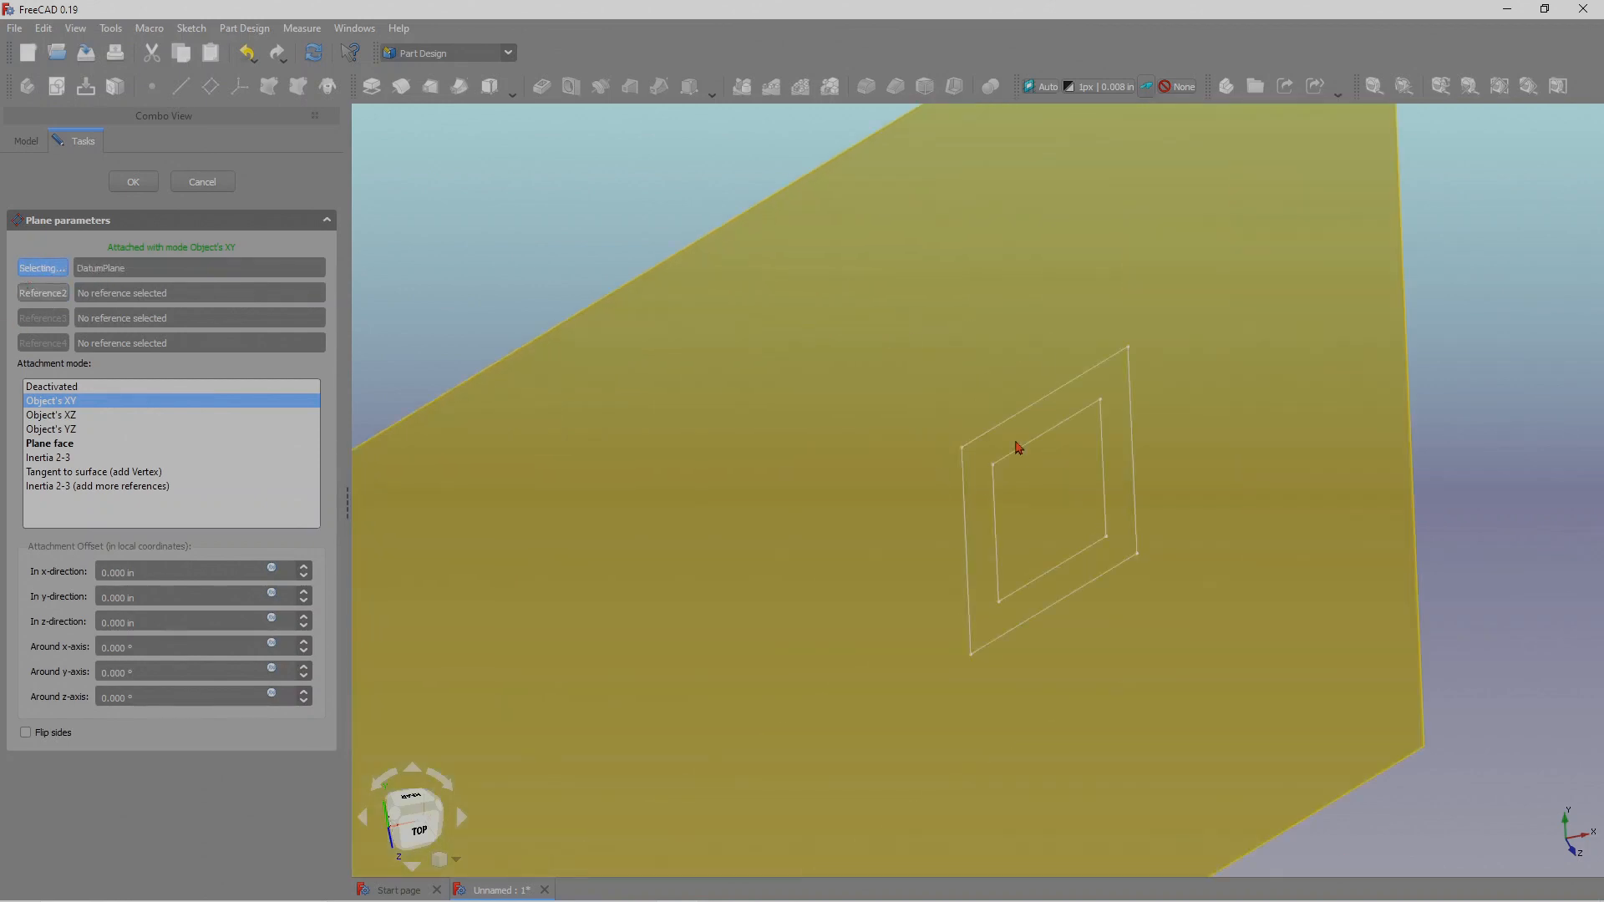
scroll(821, 404, "down", 5)
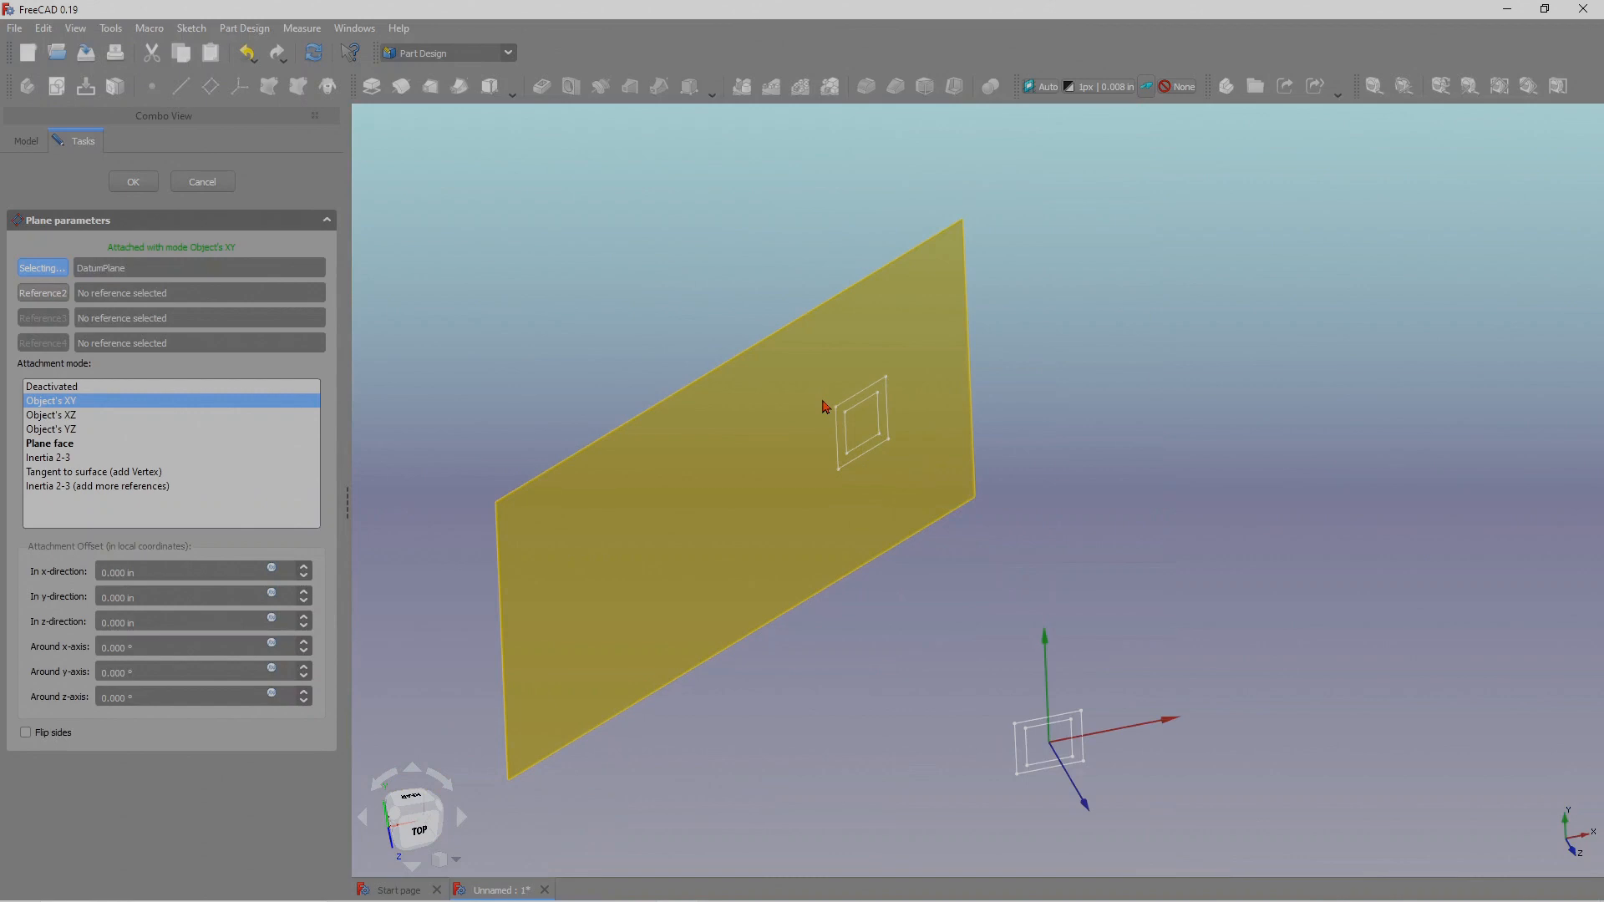
scroll(1042, 762, "up", 4)
scroll(1041, 762, "down", 3)
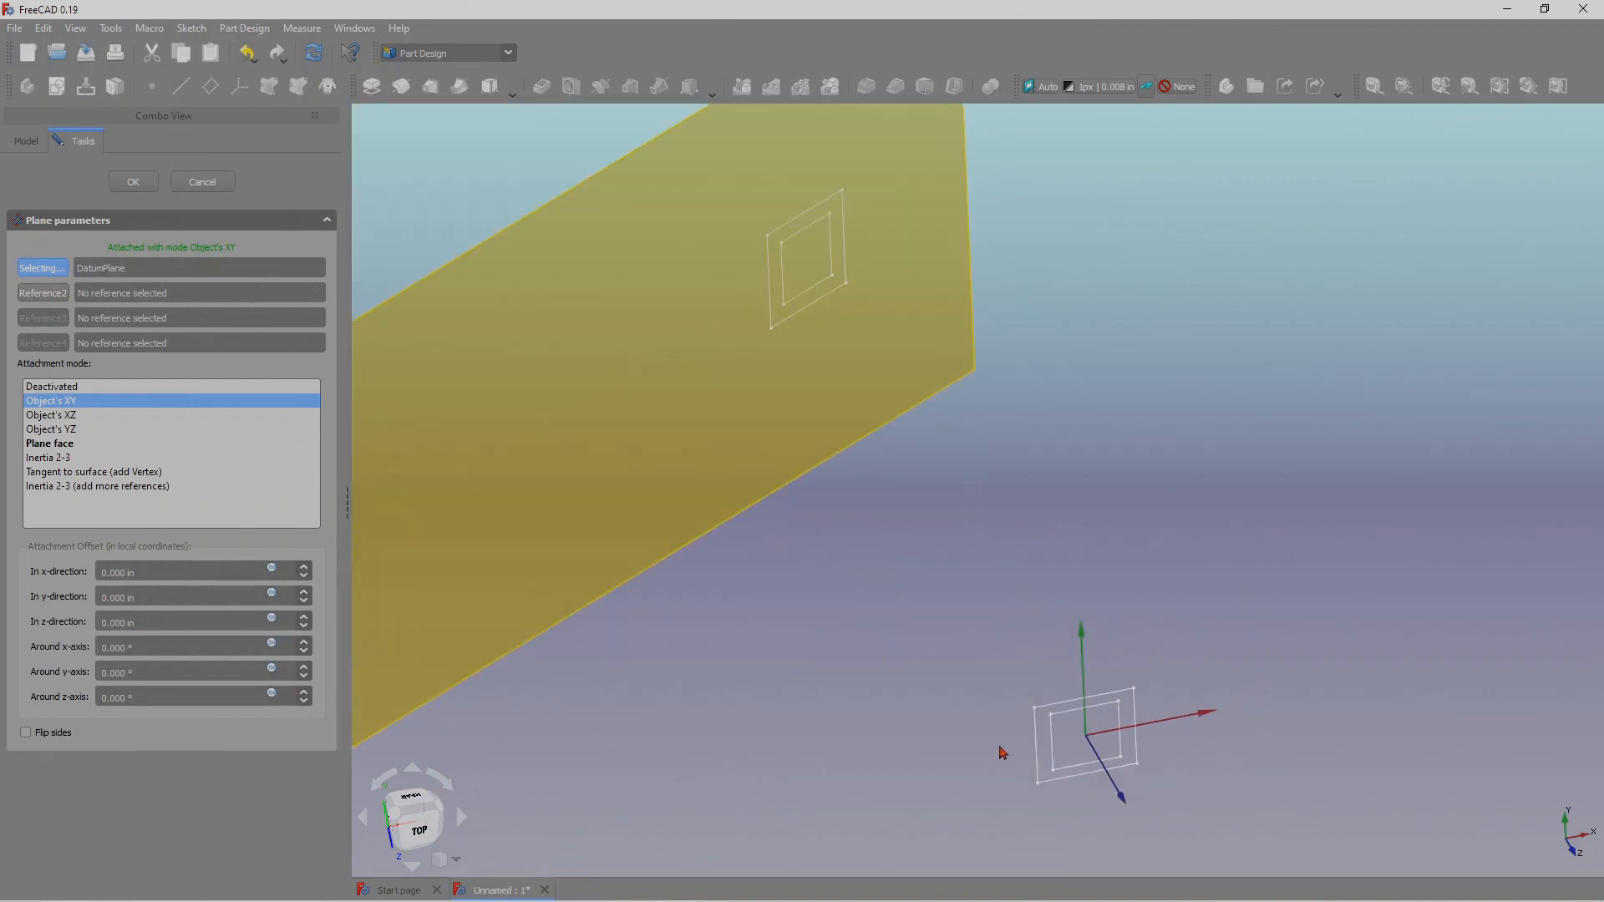
scroll(1038, 821, "up", 2)
scroll(1038, 821, "up", 2)
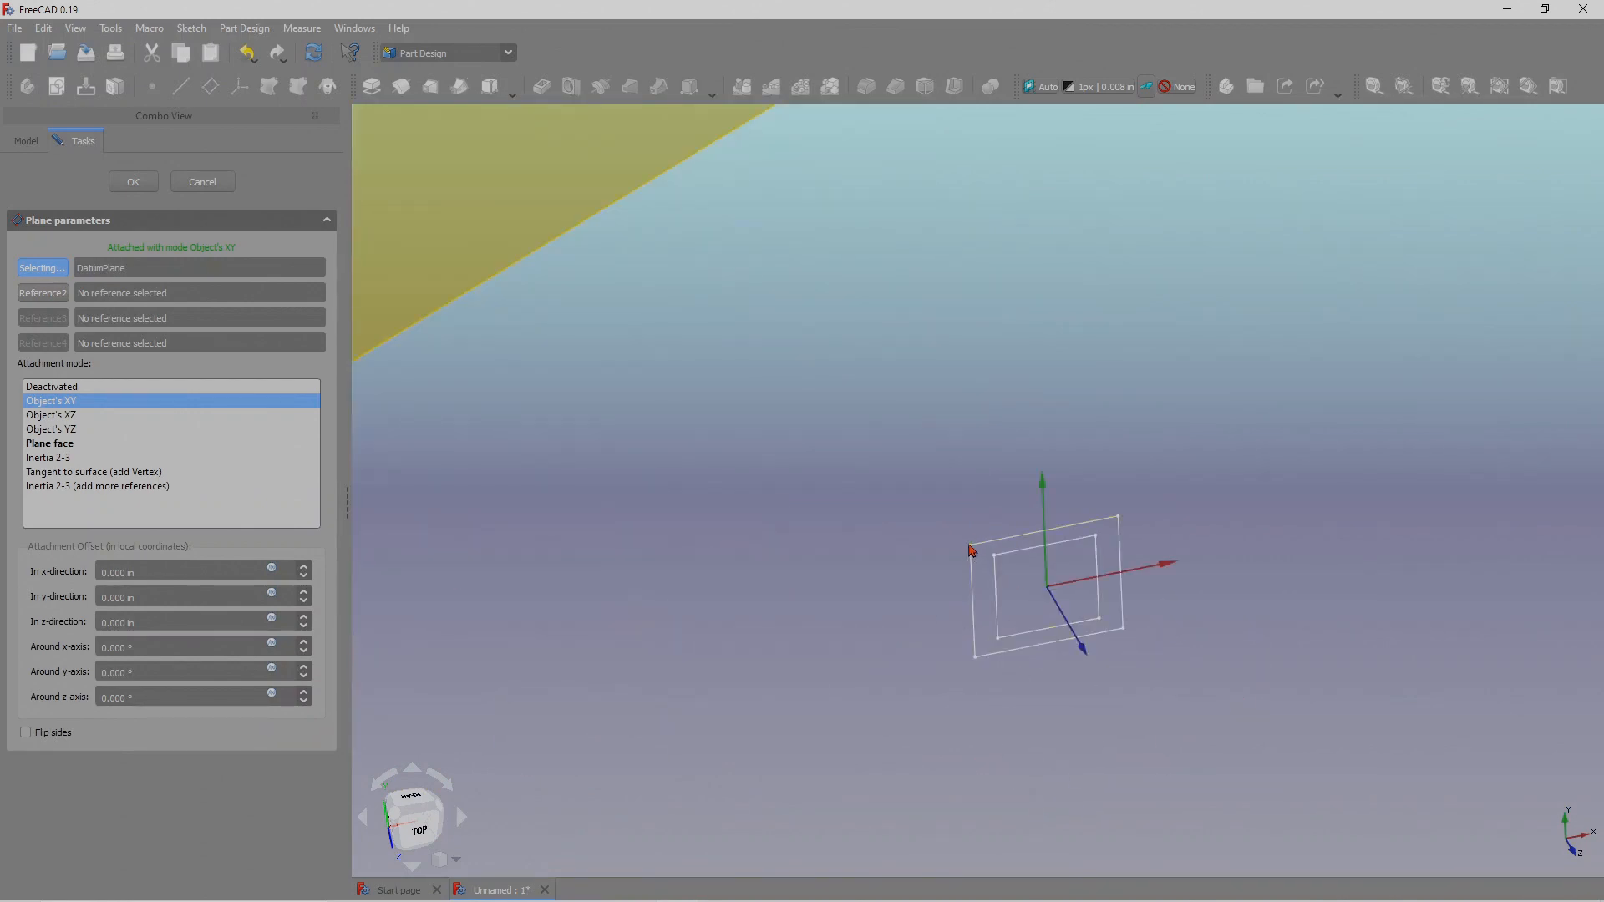
left_click(970, 548)
scroll(812, 511, "down", 3)
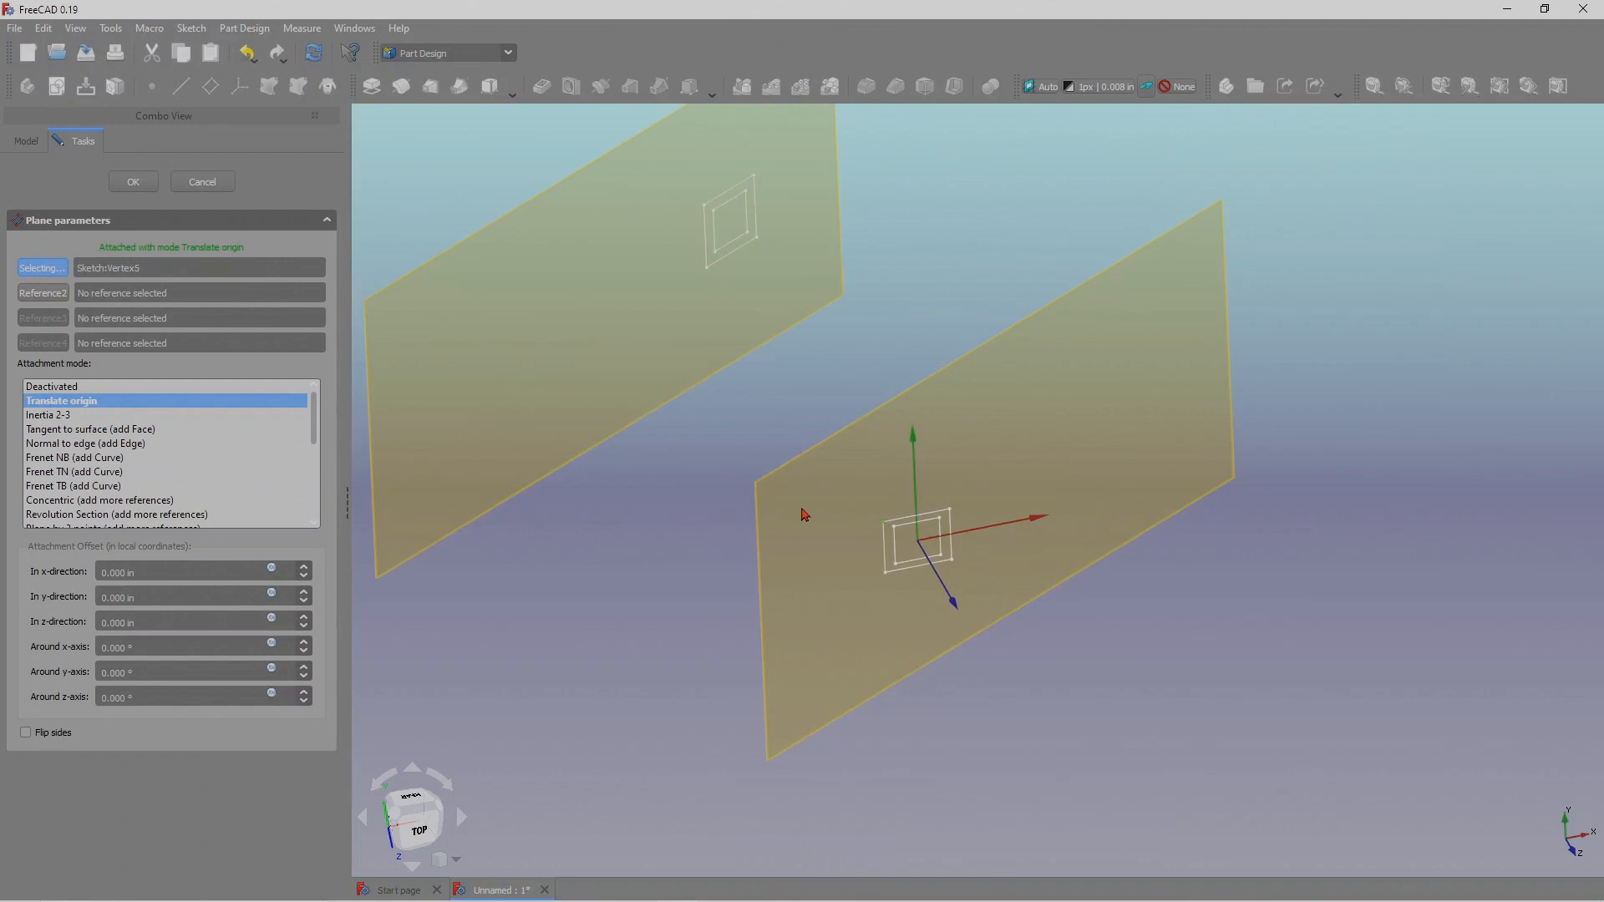
Set the new plane's second reference to the upper-left corner of the outer rectangle on the tilted plane.
scroll(812, 511, "up", 2)
scroll(812, 511, "down", 3)
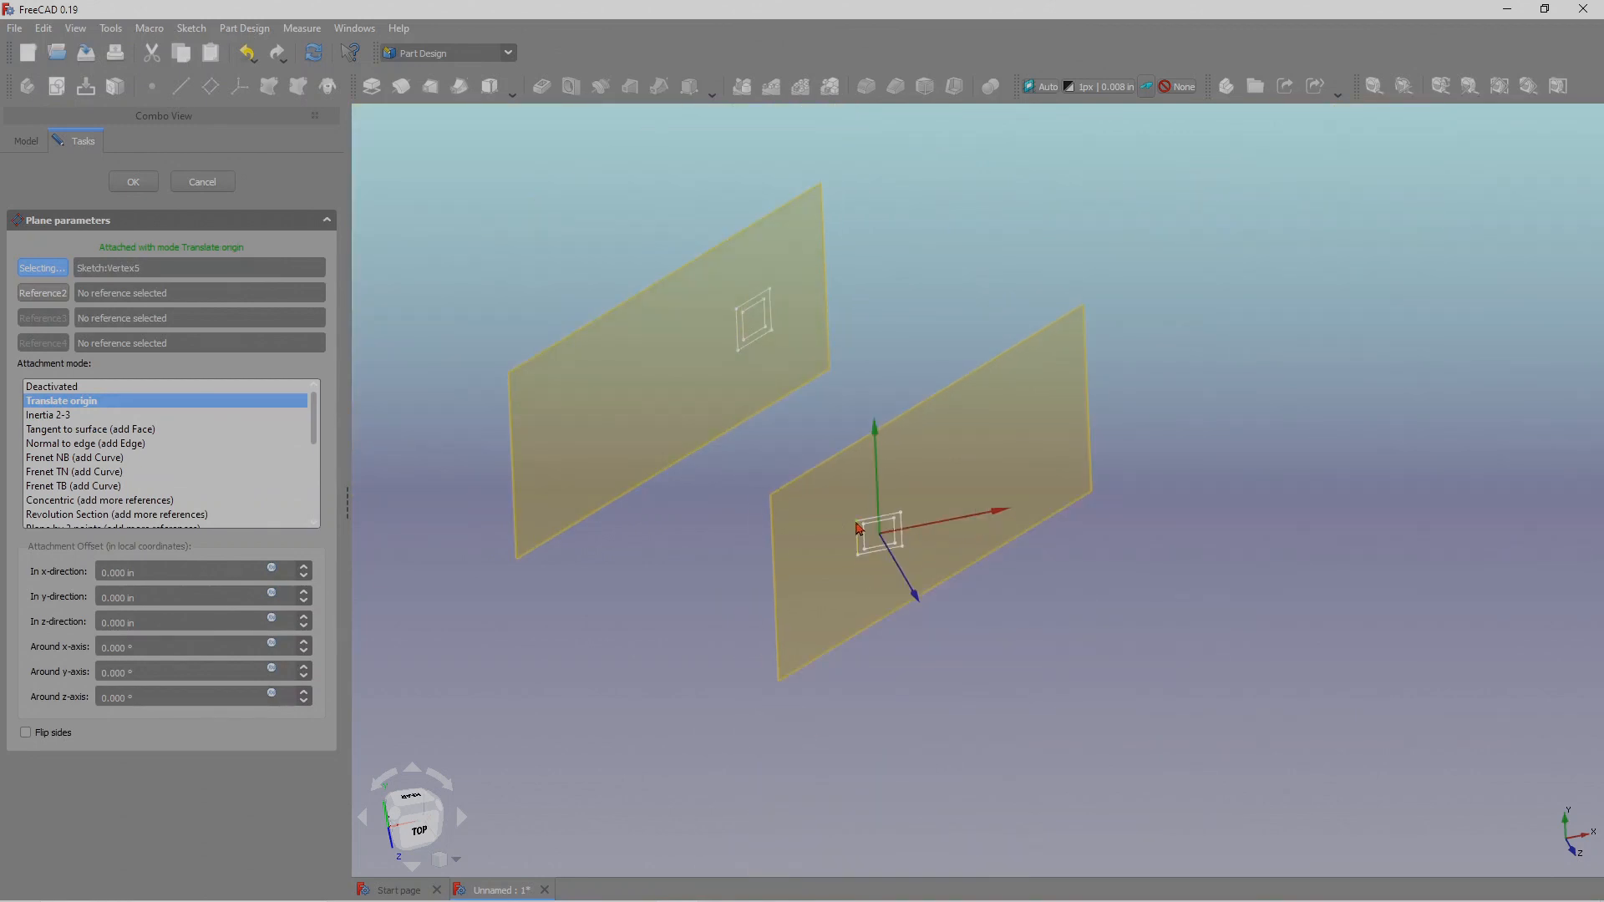
middle_click_drag(952, 588, 1009, 592)
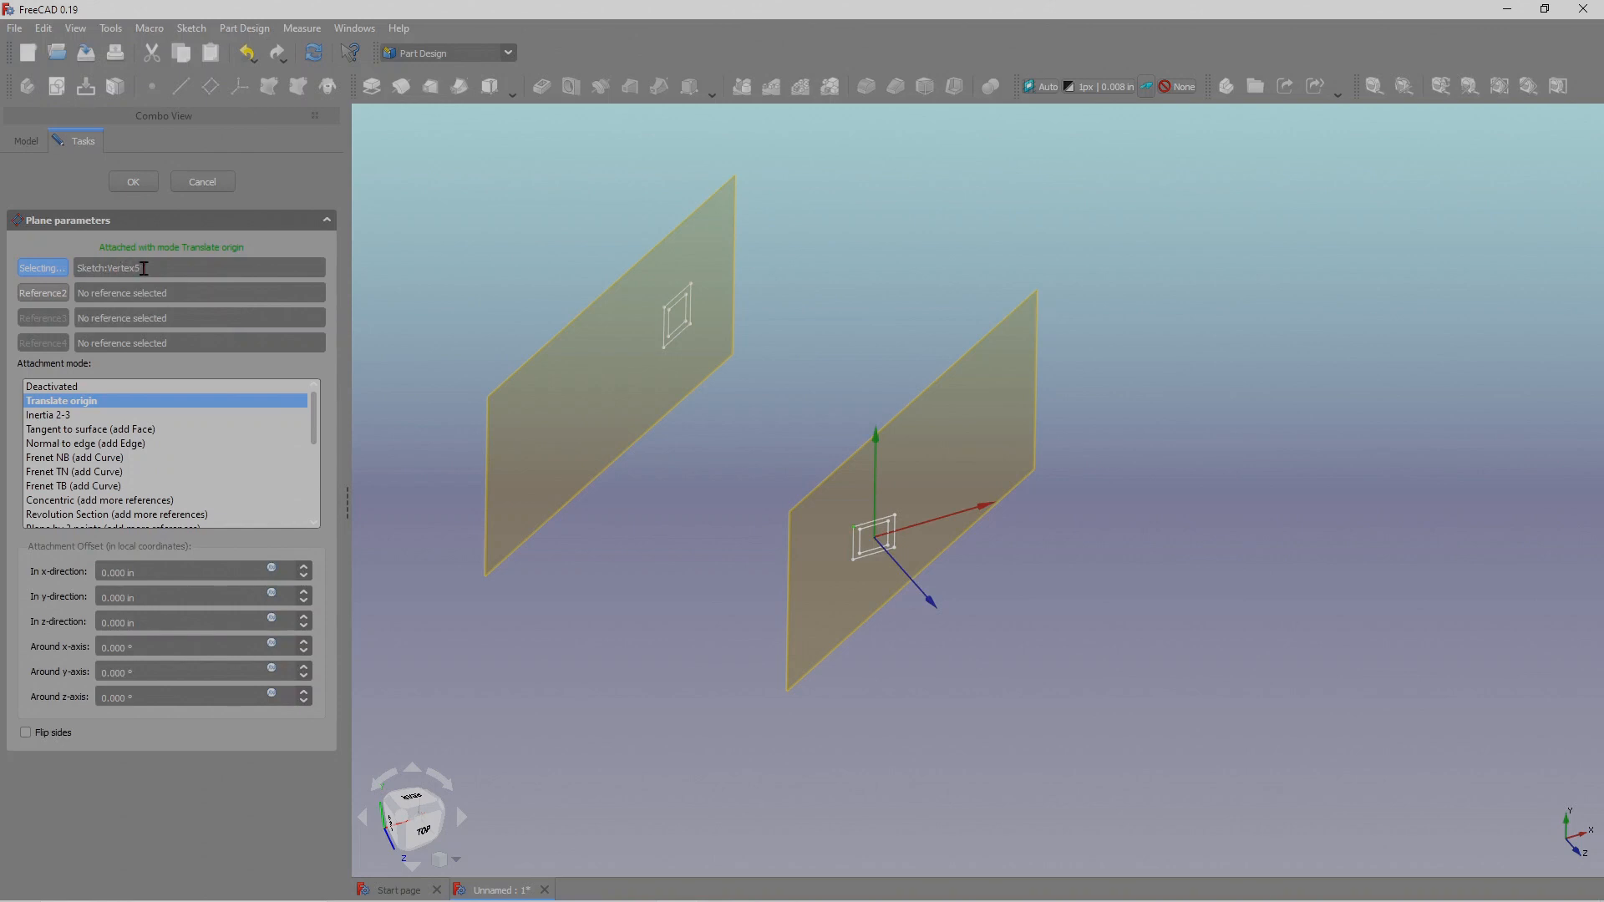
left_click(43, 298)
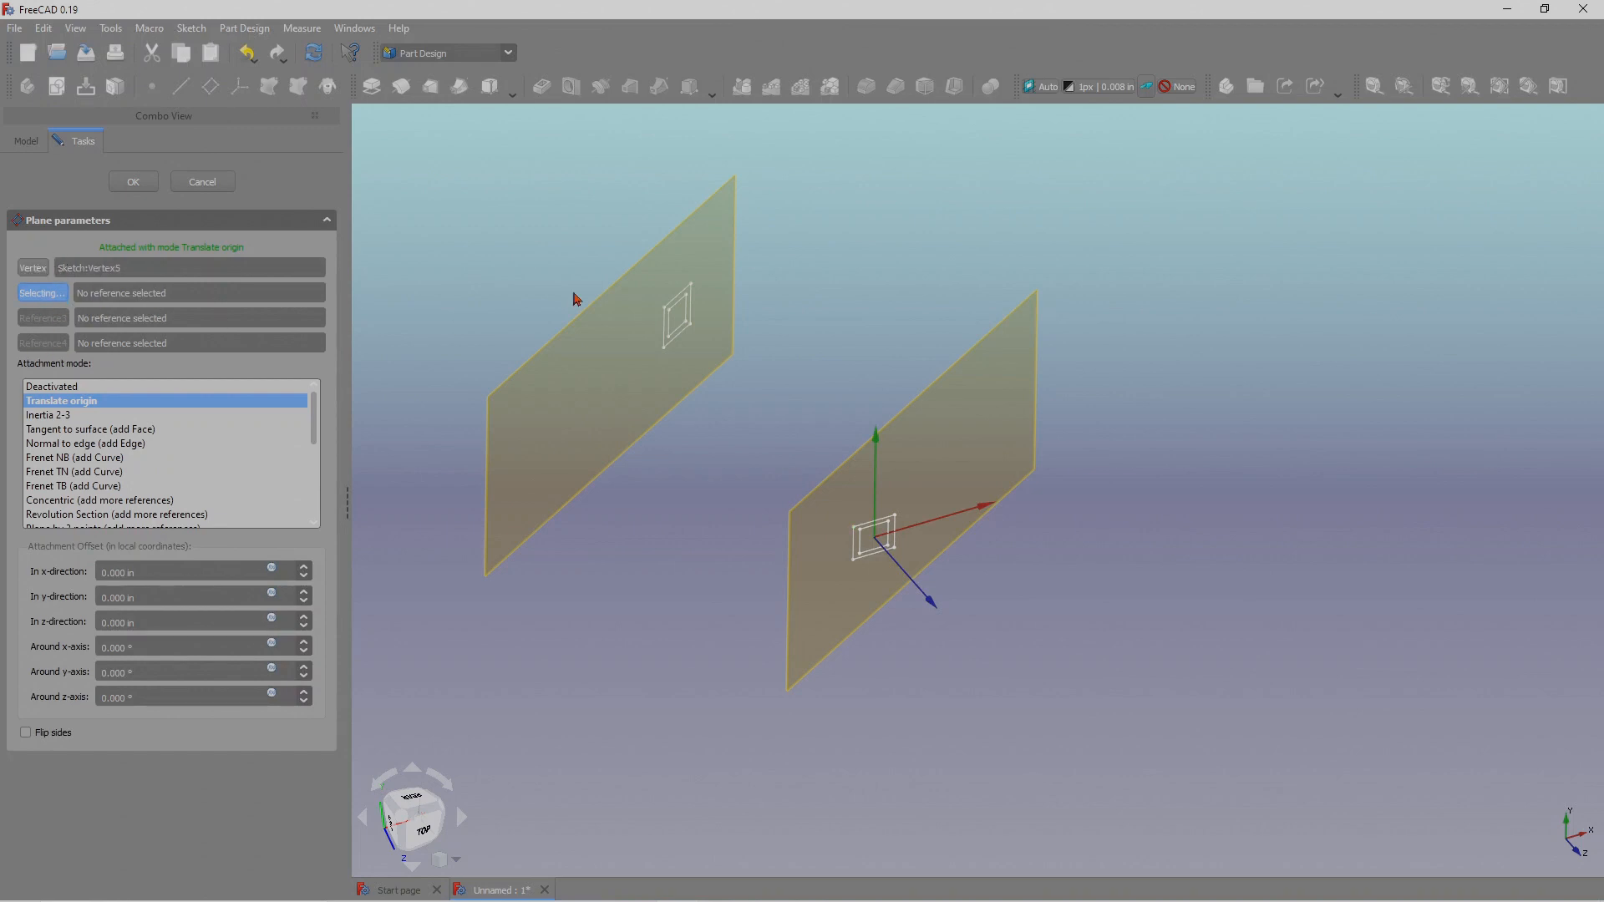
scroll(640, 310, "up", 3)
scroll(645, 315, "down", 3)
scroll(660, 326, "up", 2)
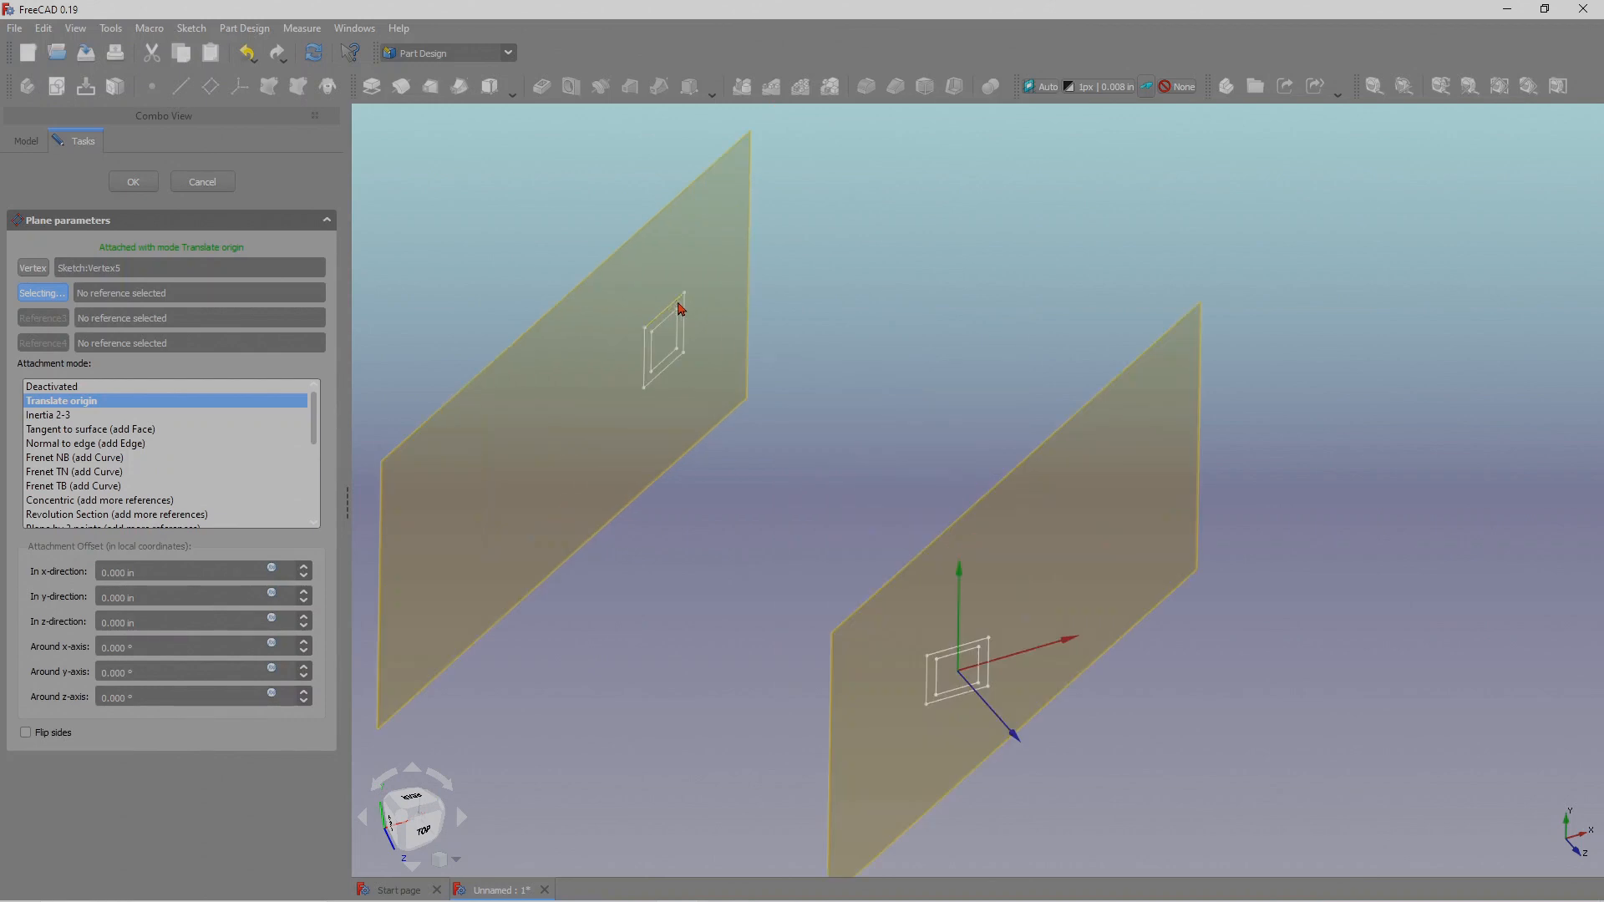
scroll(645, 345, "up", 1)
scroll(645, 336, "up", 3)
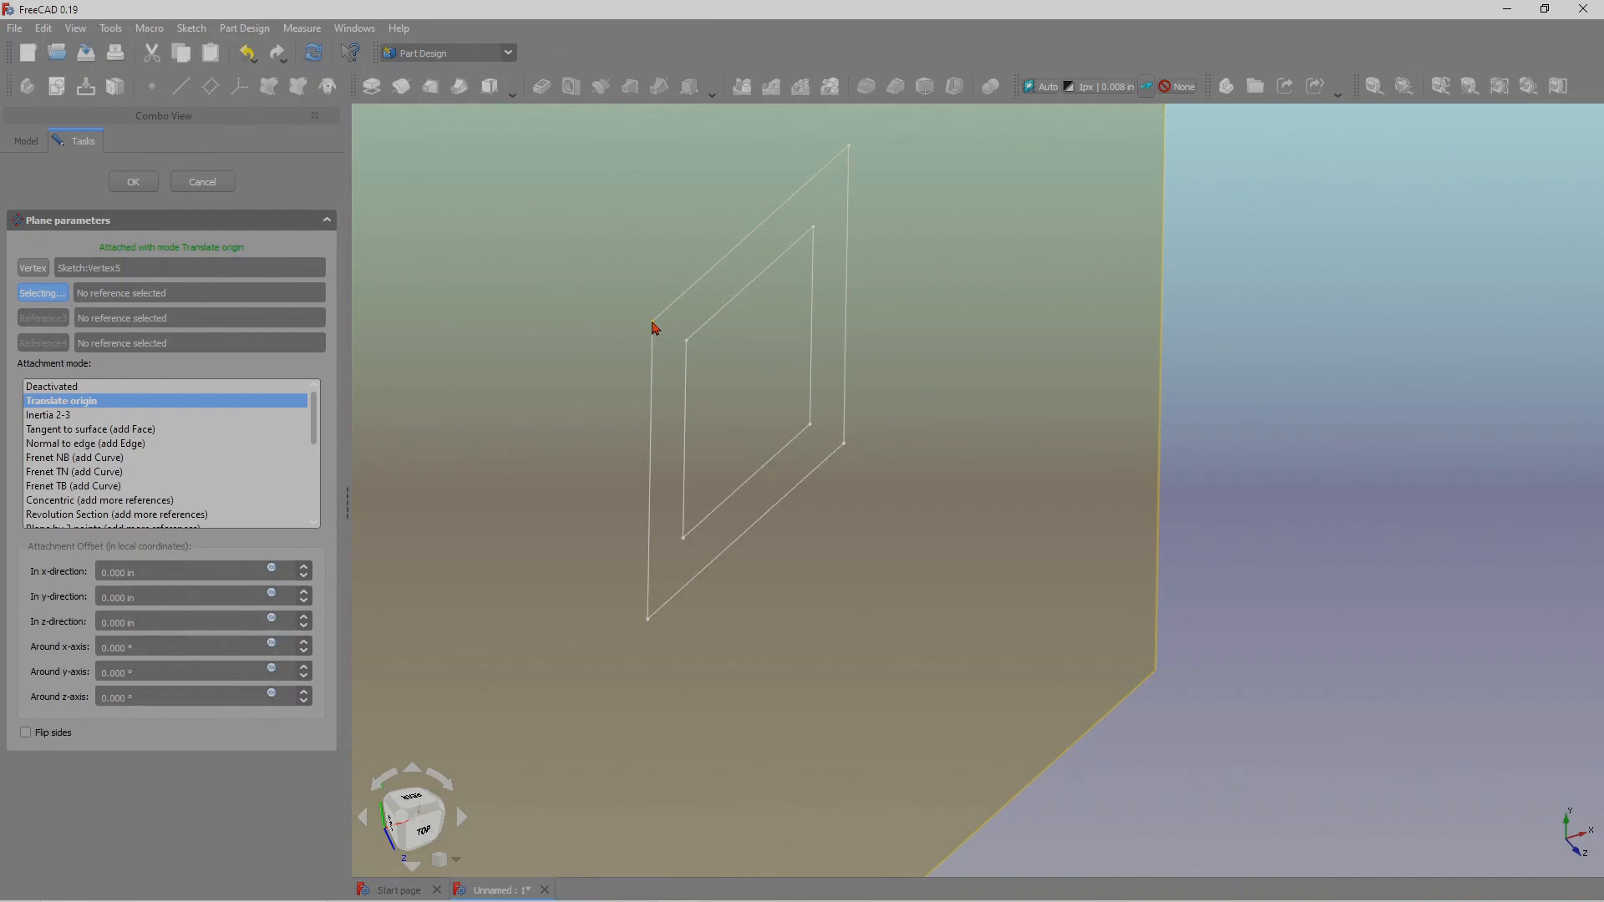
left_click(654, 328)
scroll(706, 371, "down", 4)
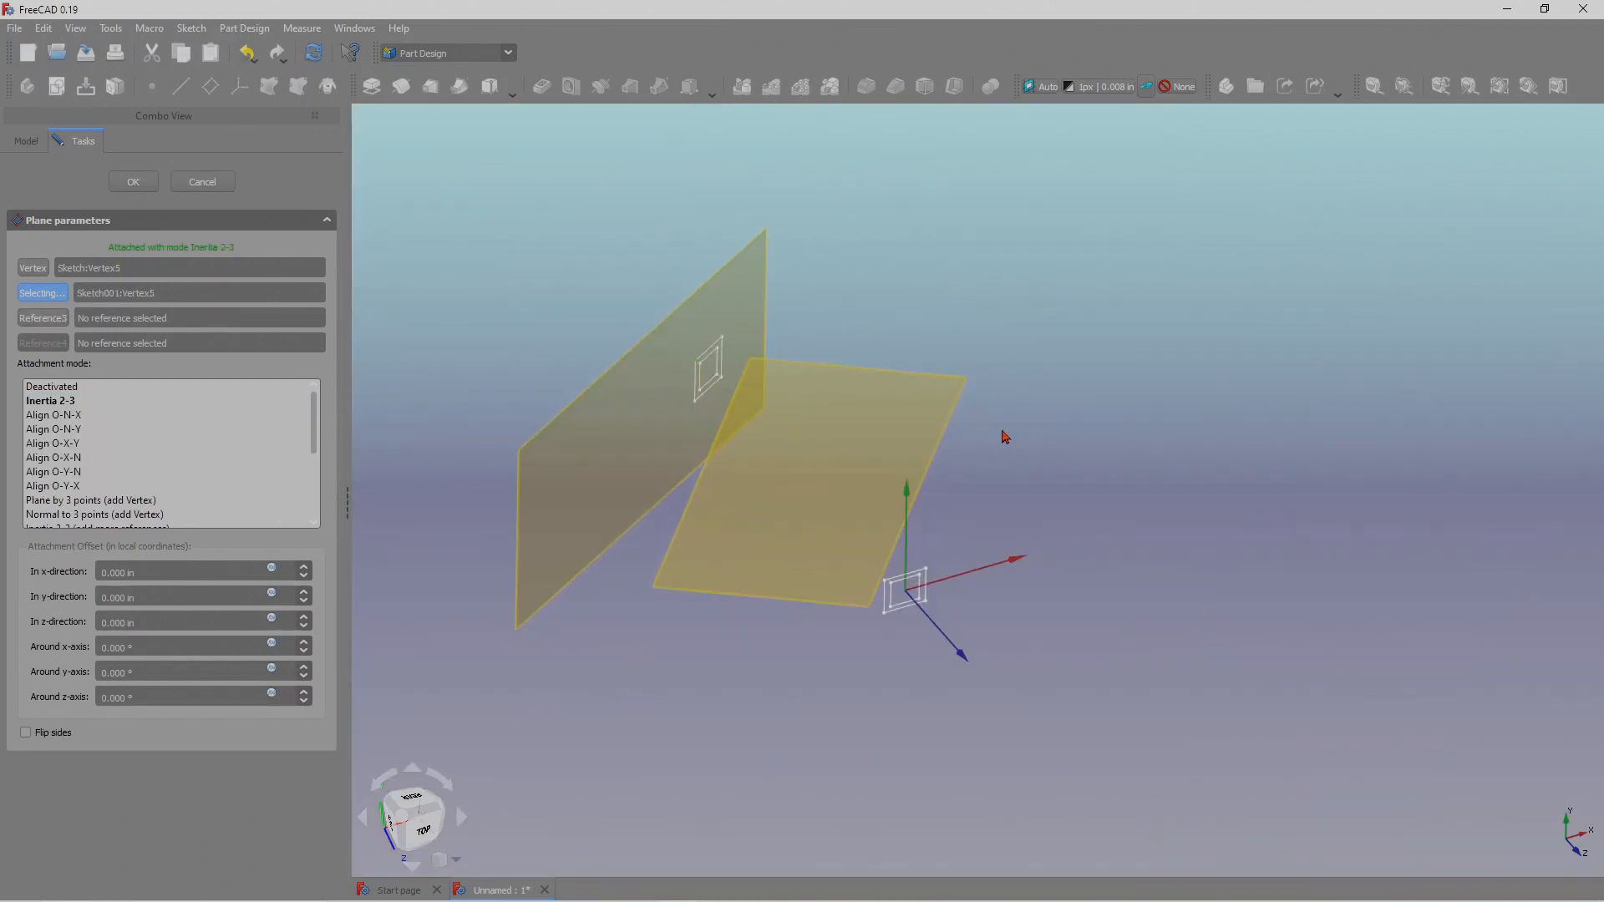
Set the new plane's third reference to the lower-left corner of the first sketch's outer rectangle at the origin.
mouse_move(1018, 454)
middle_mouse_down()
mouse_move(980, 448)
mouse_move(978, 465)
mouse_move(1010, 451)
middle_mouse_up()
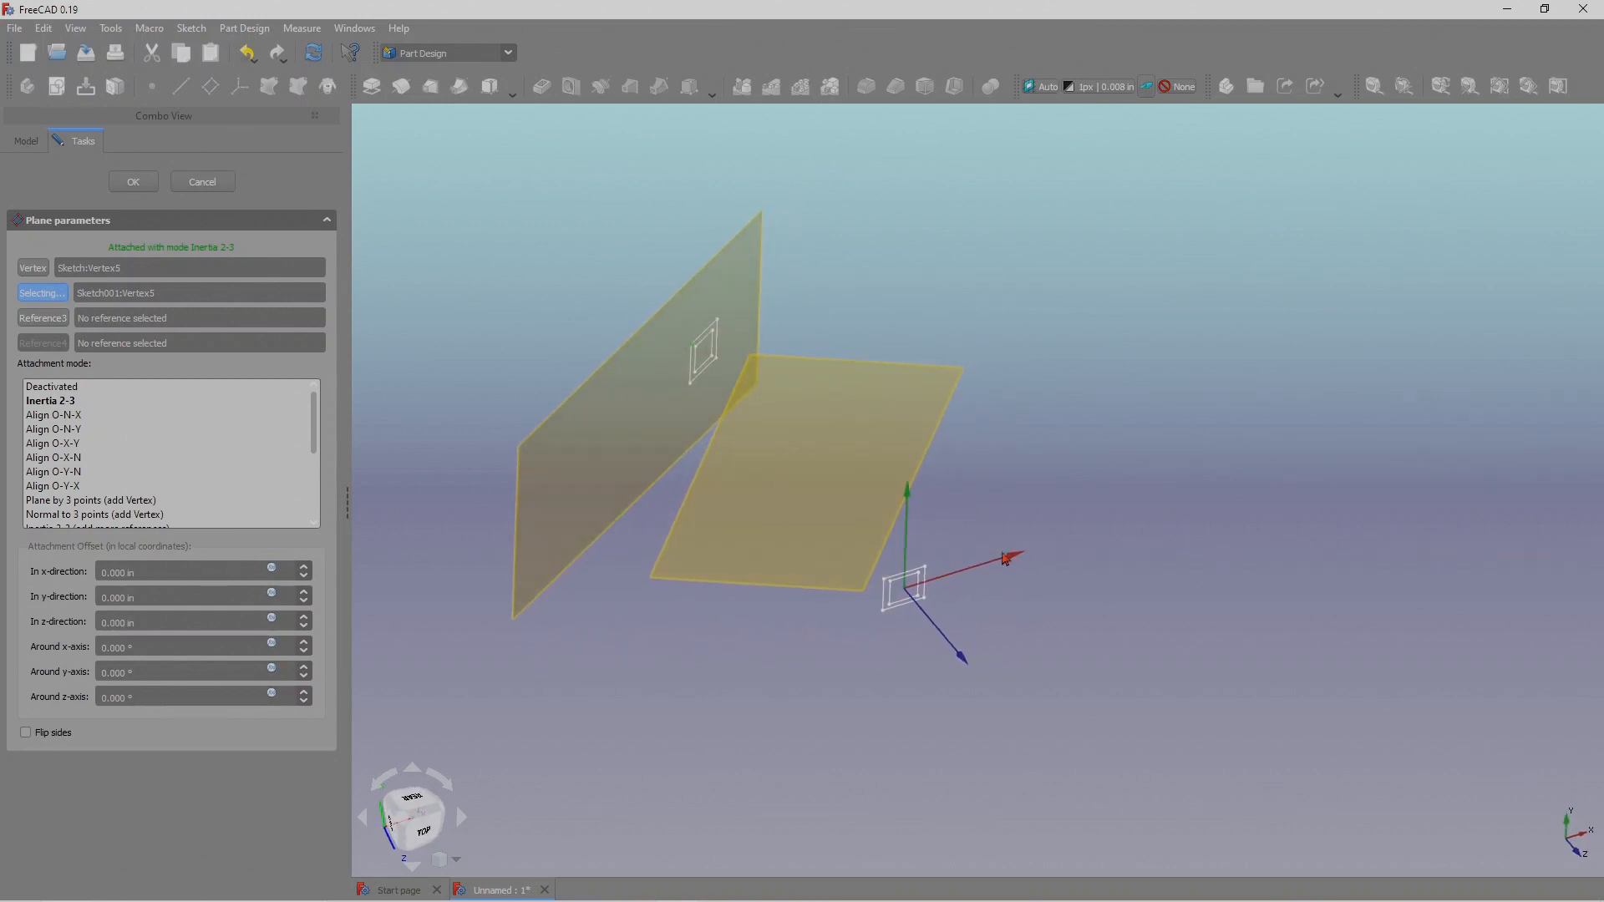
middle_click_drag(1006, 559, 995, 508)
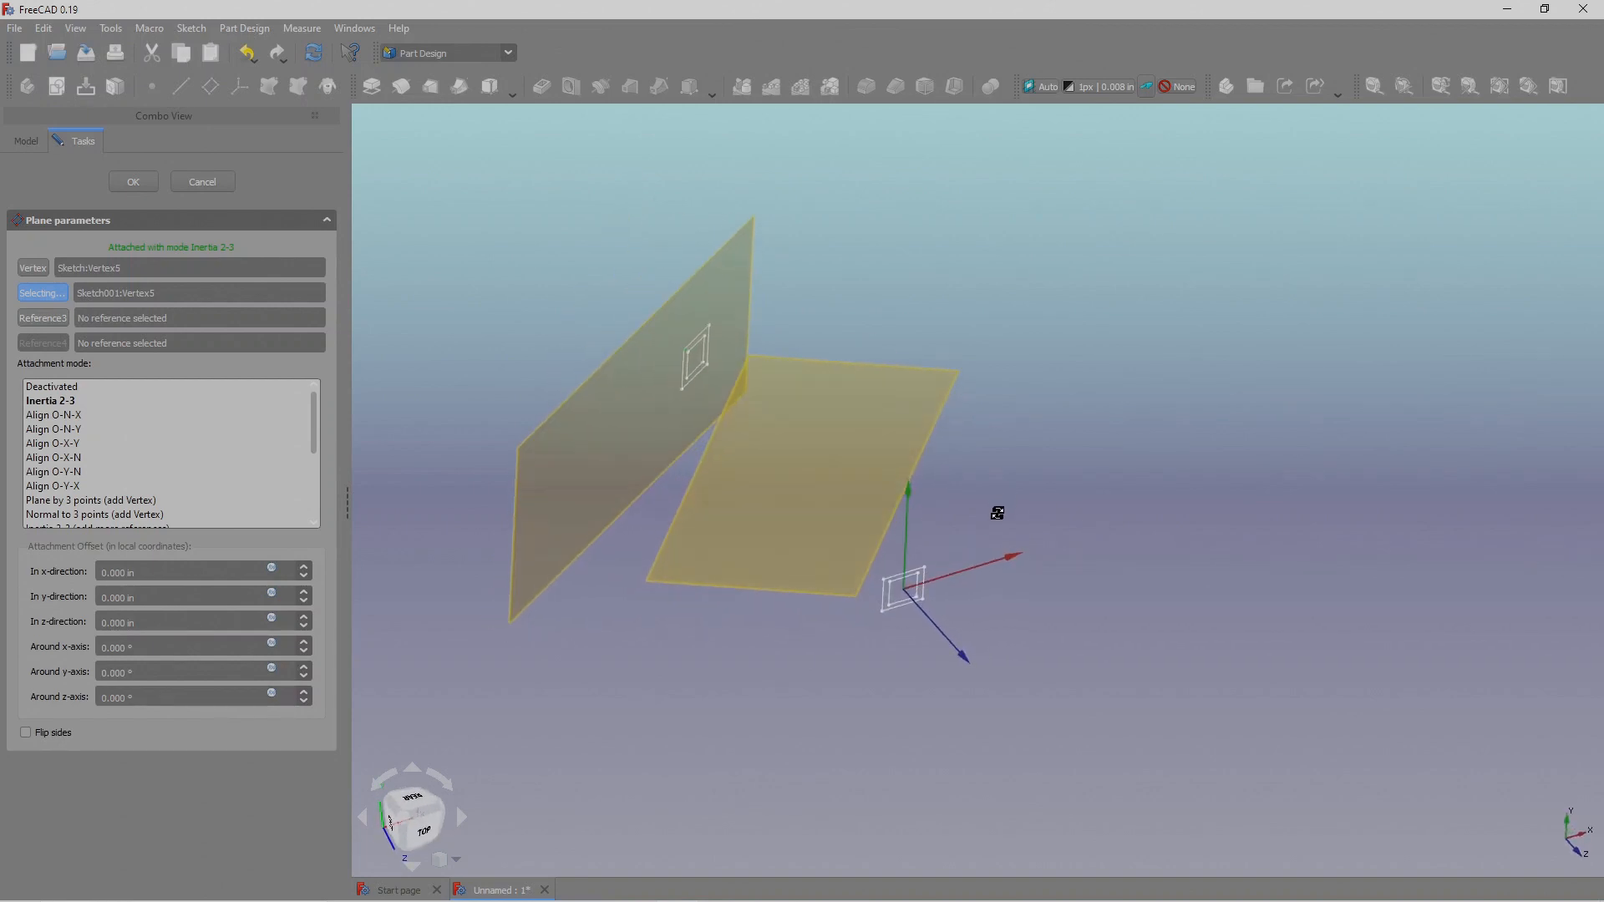
middle_click_drag(760, 622, 878, 635)
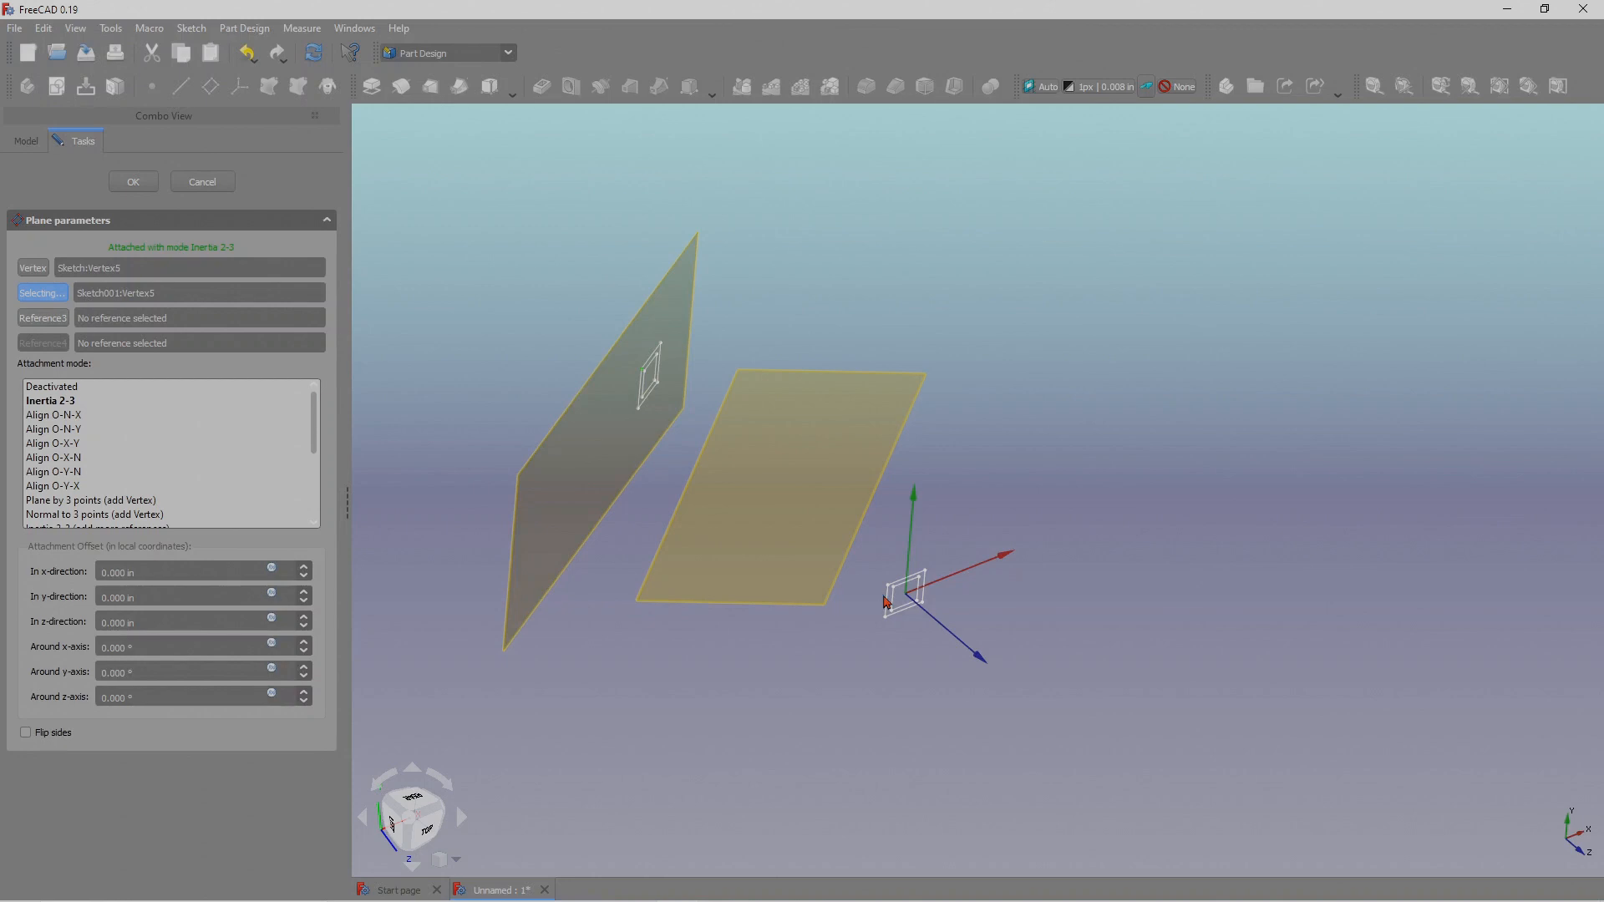
middle_click_drag(1035, 516, 1143, 544)
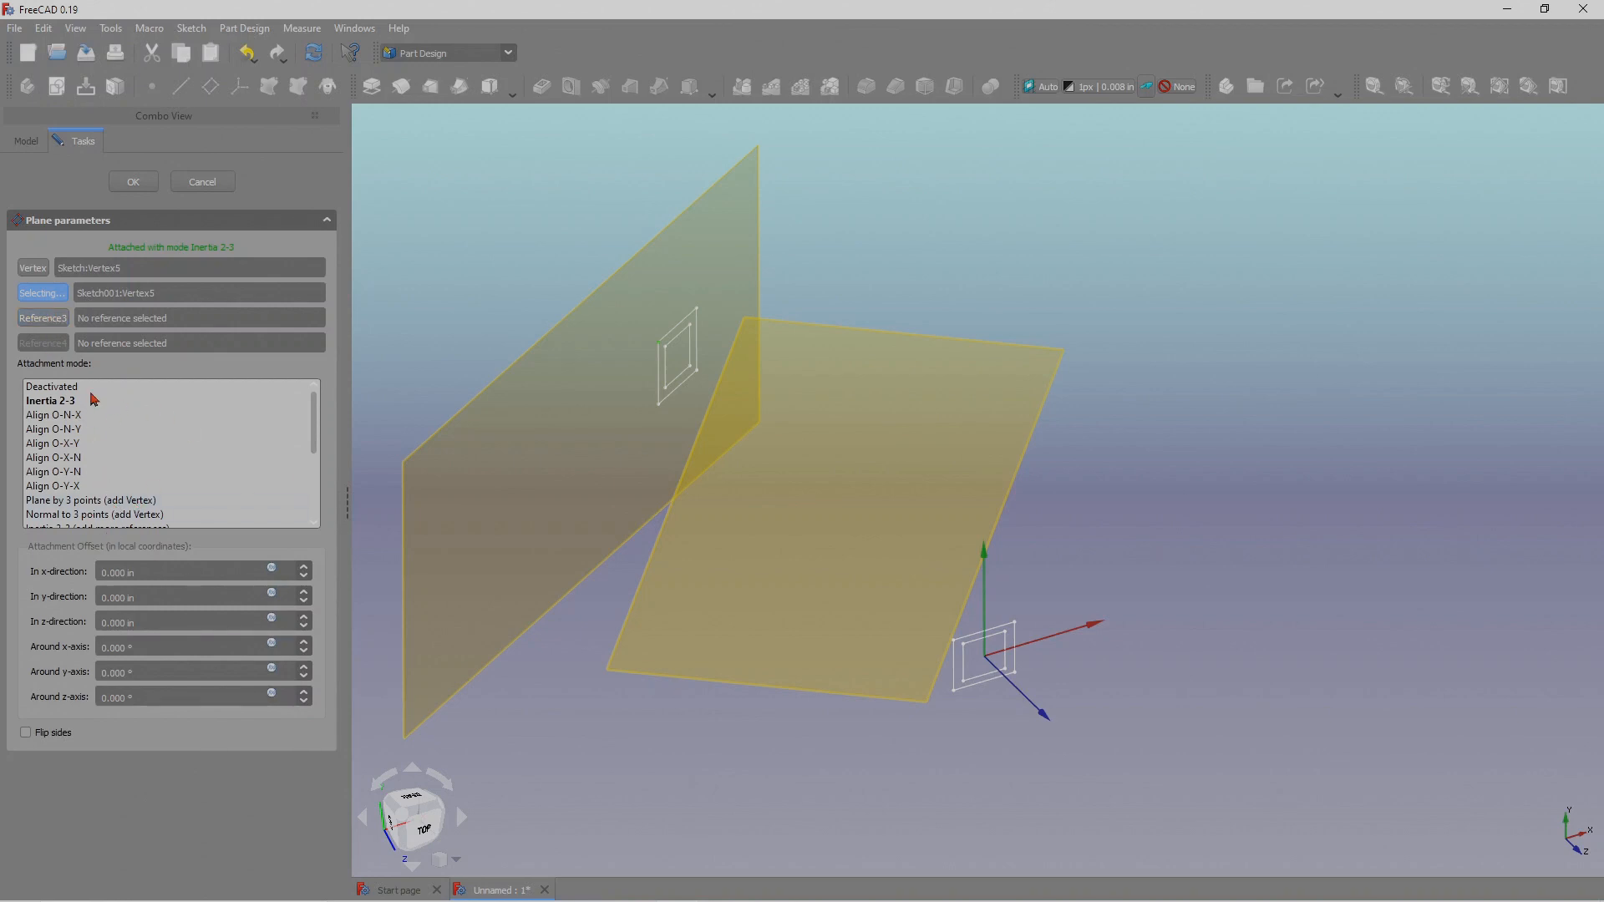
left_click(44, 320)
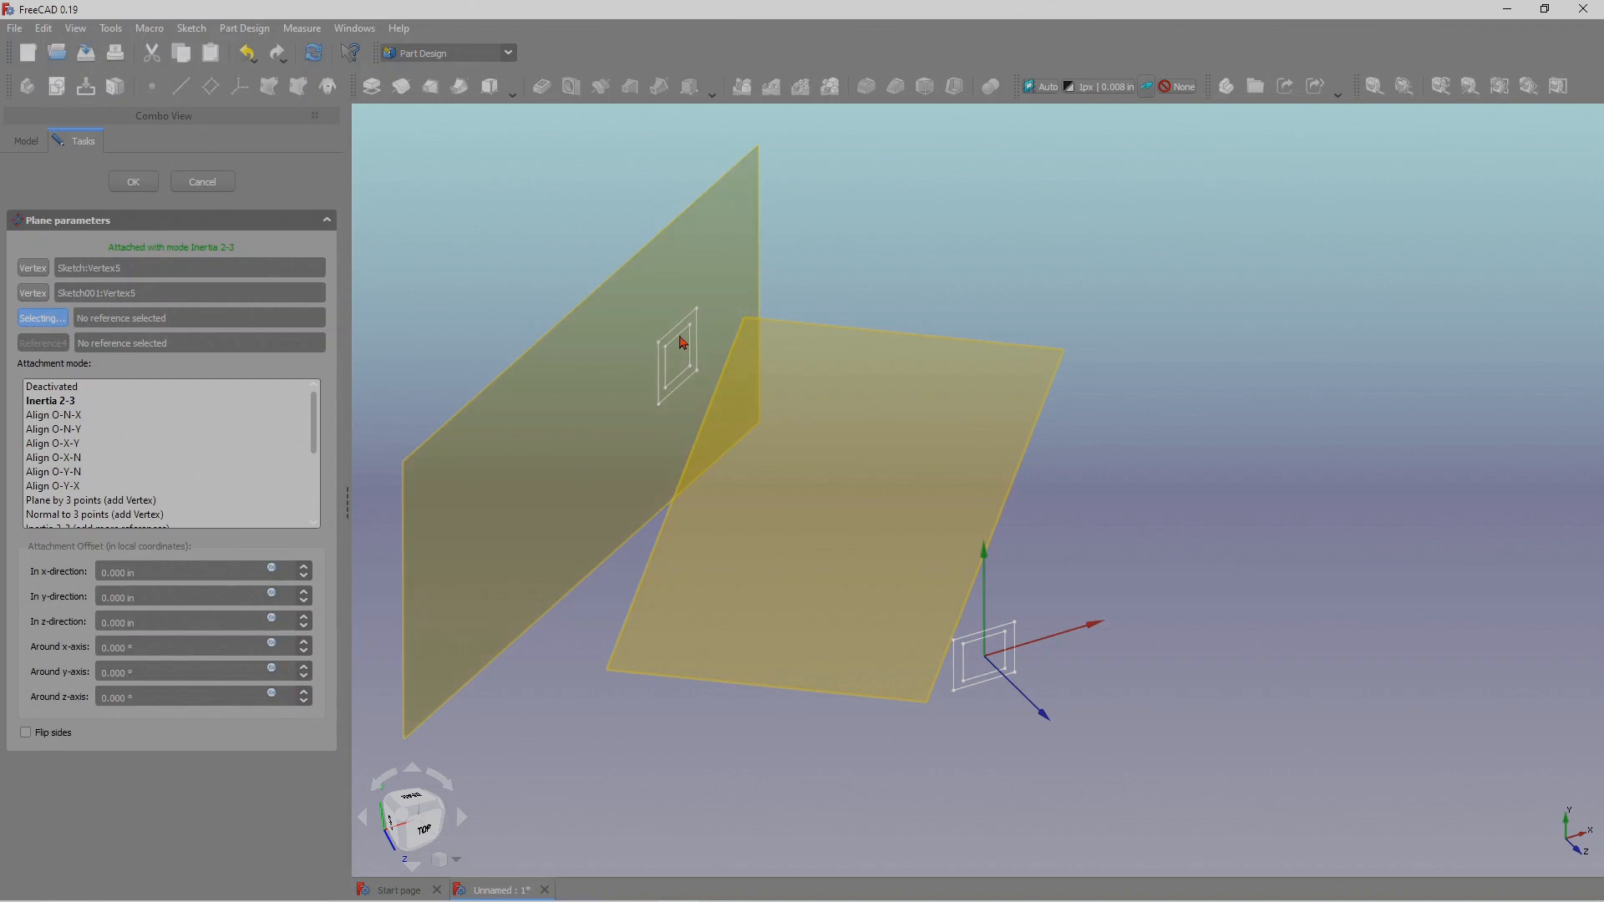
scroll(664, 384, "up", 5)
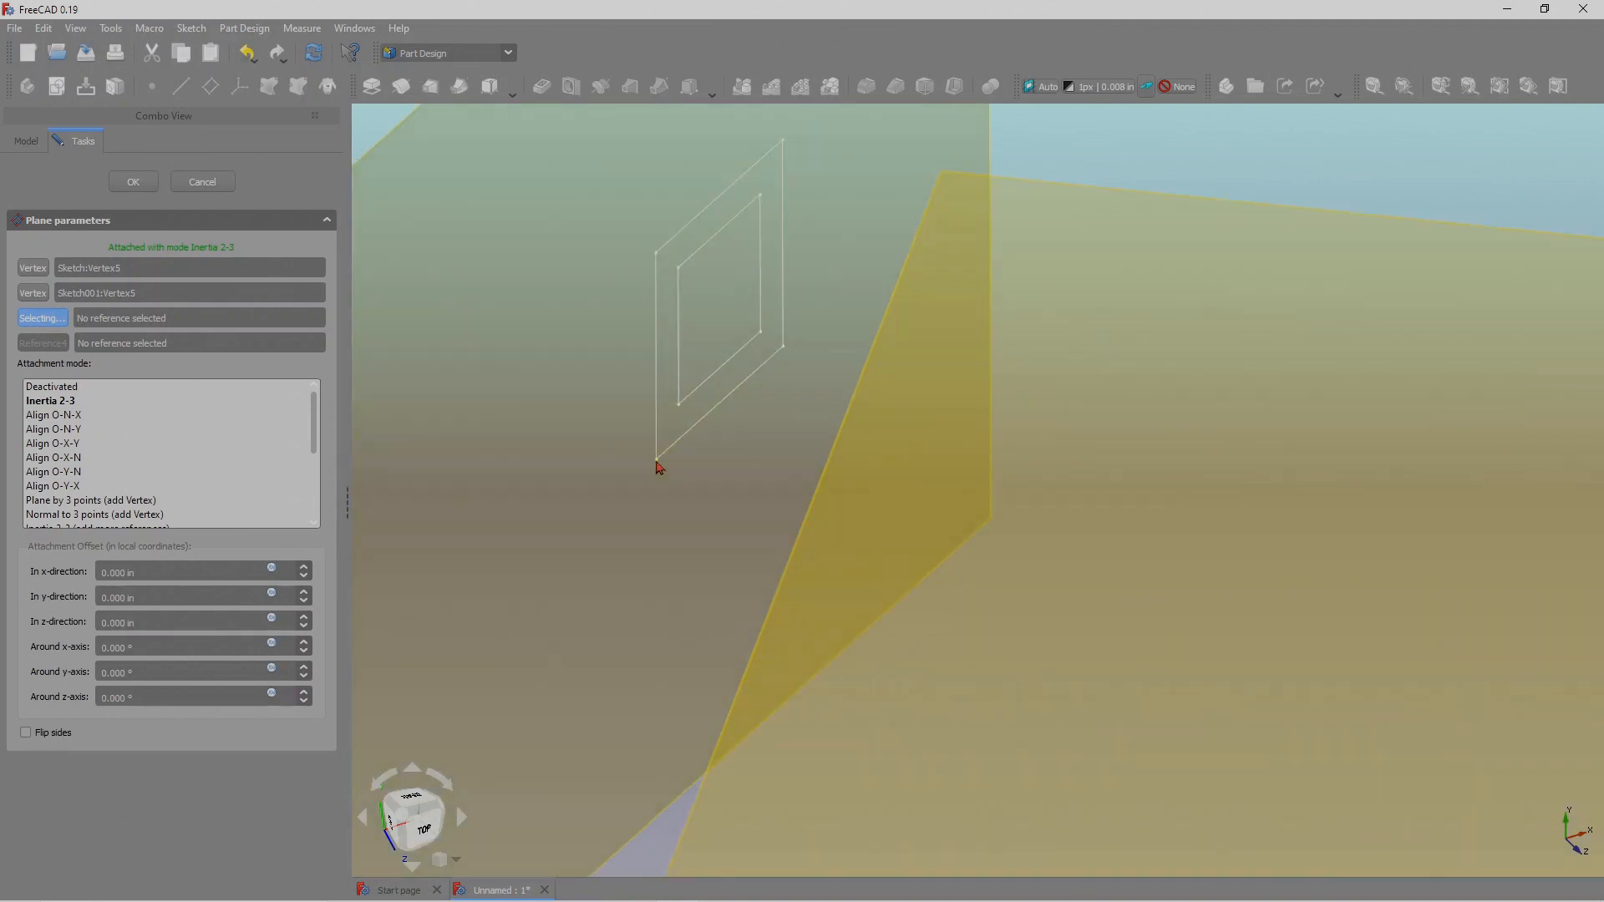
scroll(674, 458, "down", 5)
scroll(702, 472, "up", 3)
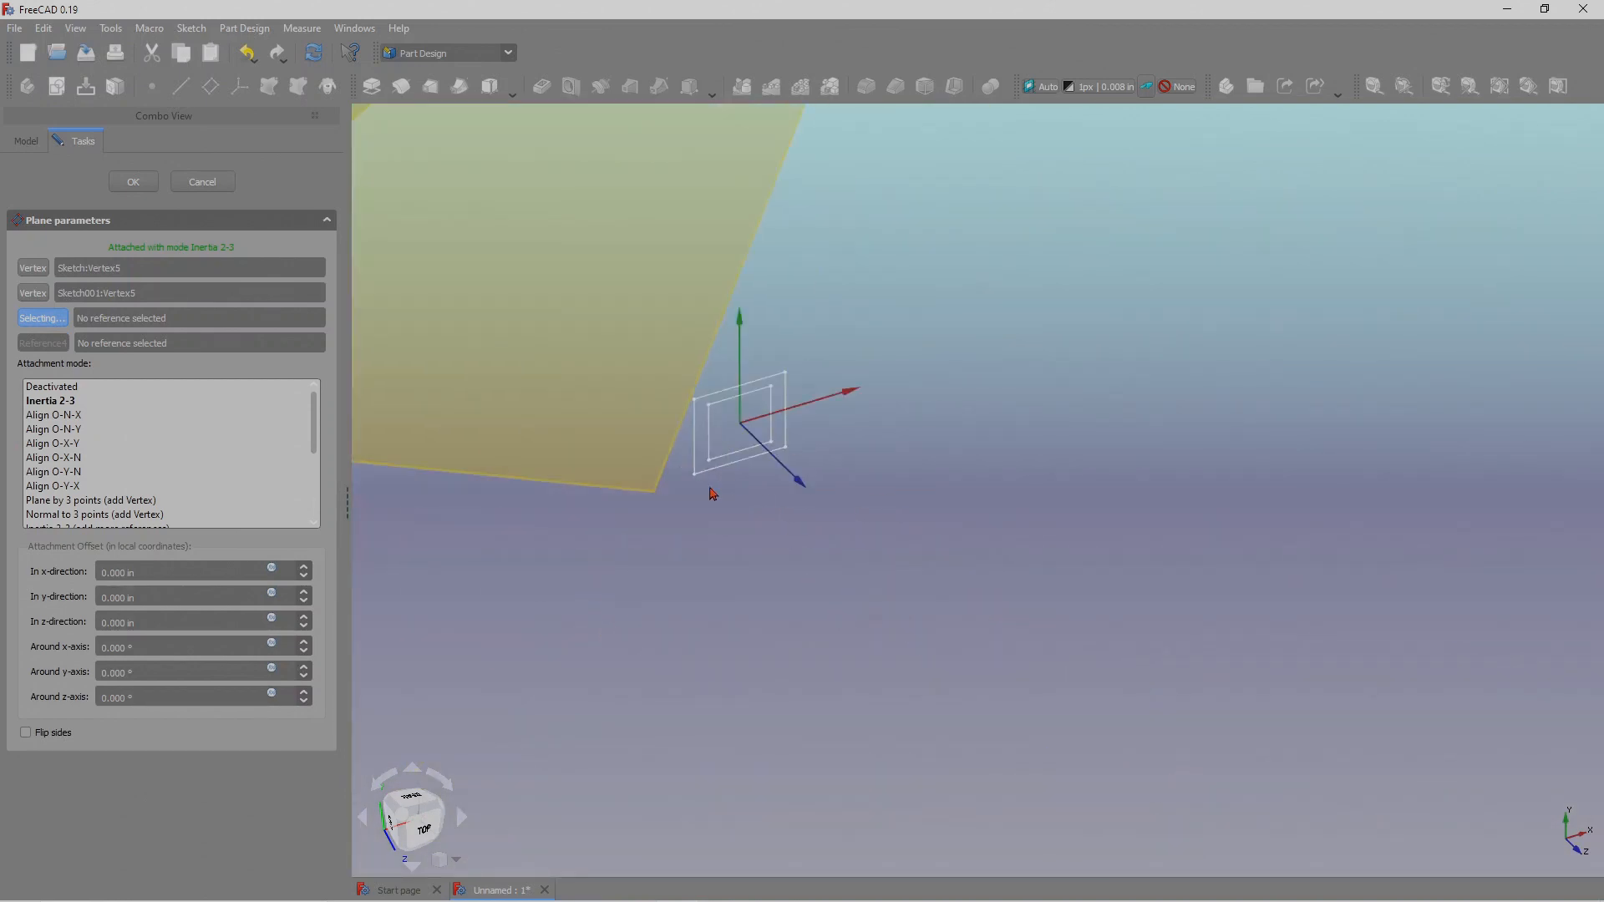
scroll(910, 535, "down", 3)
scroll(527, 221, "up", 2)
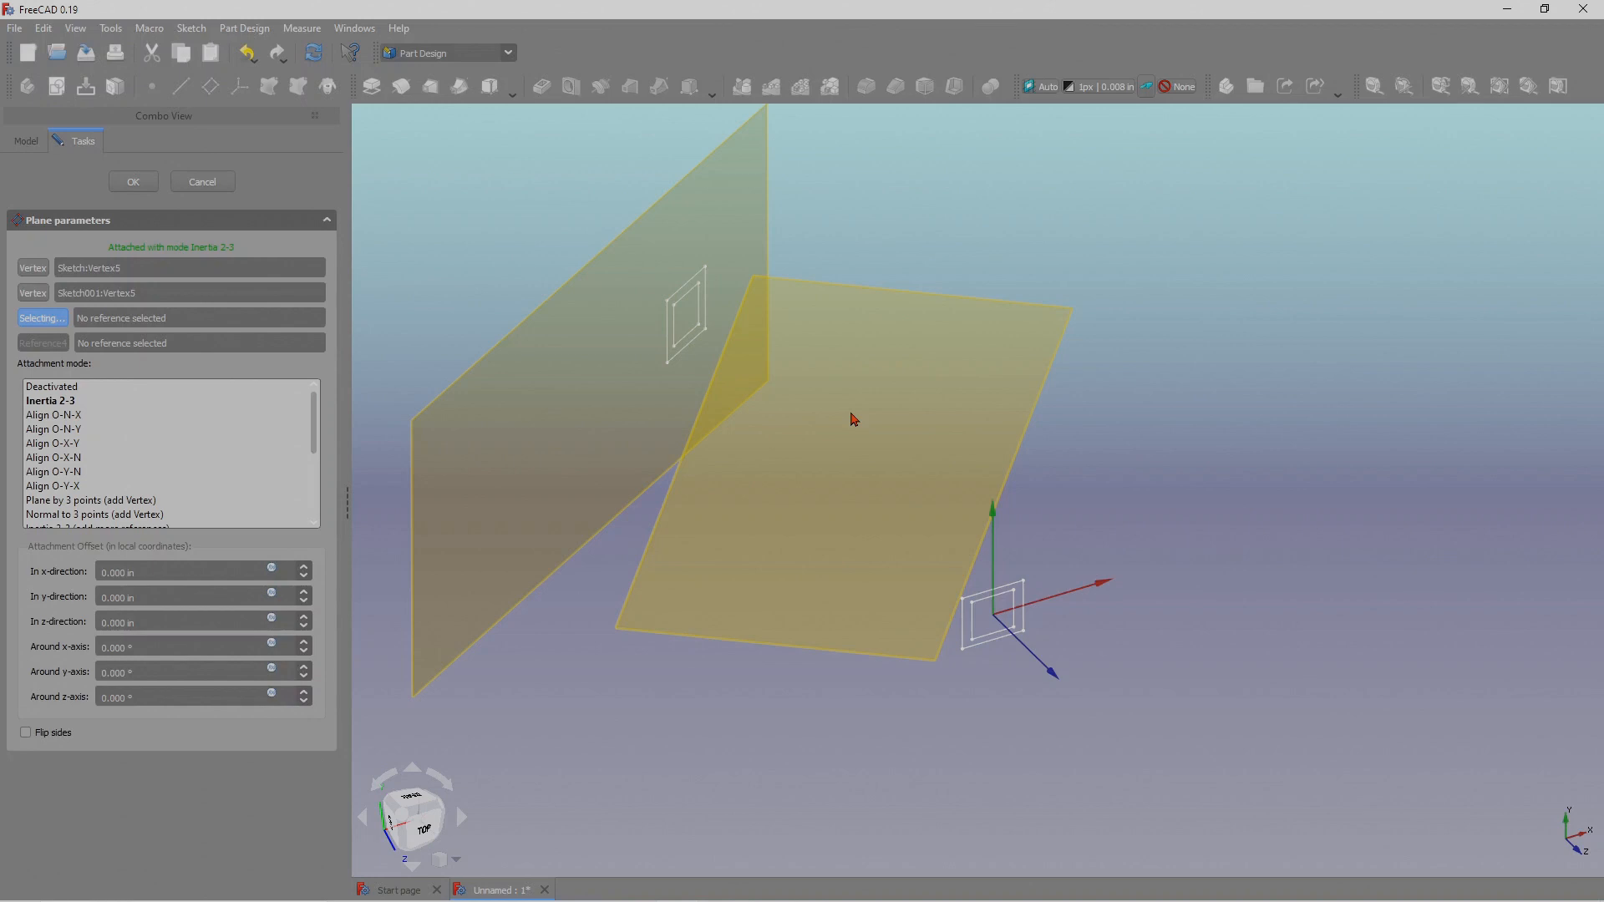
scroll(936, 700, "up", 2)
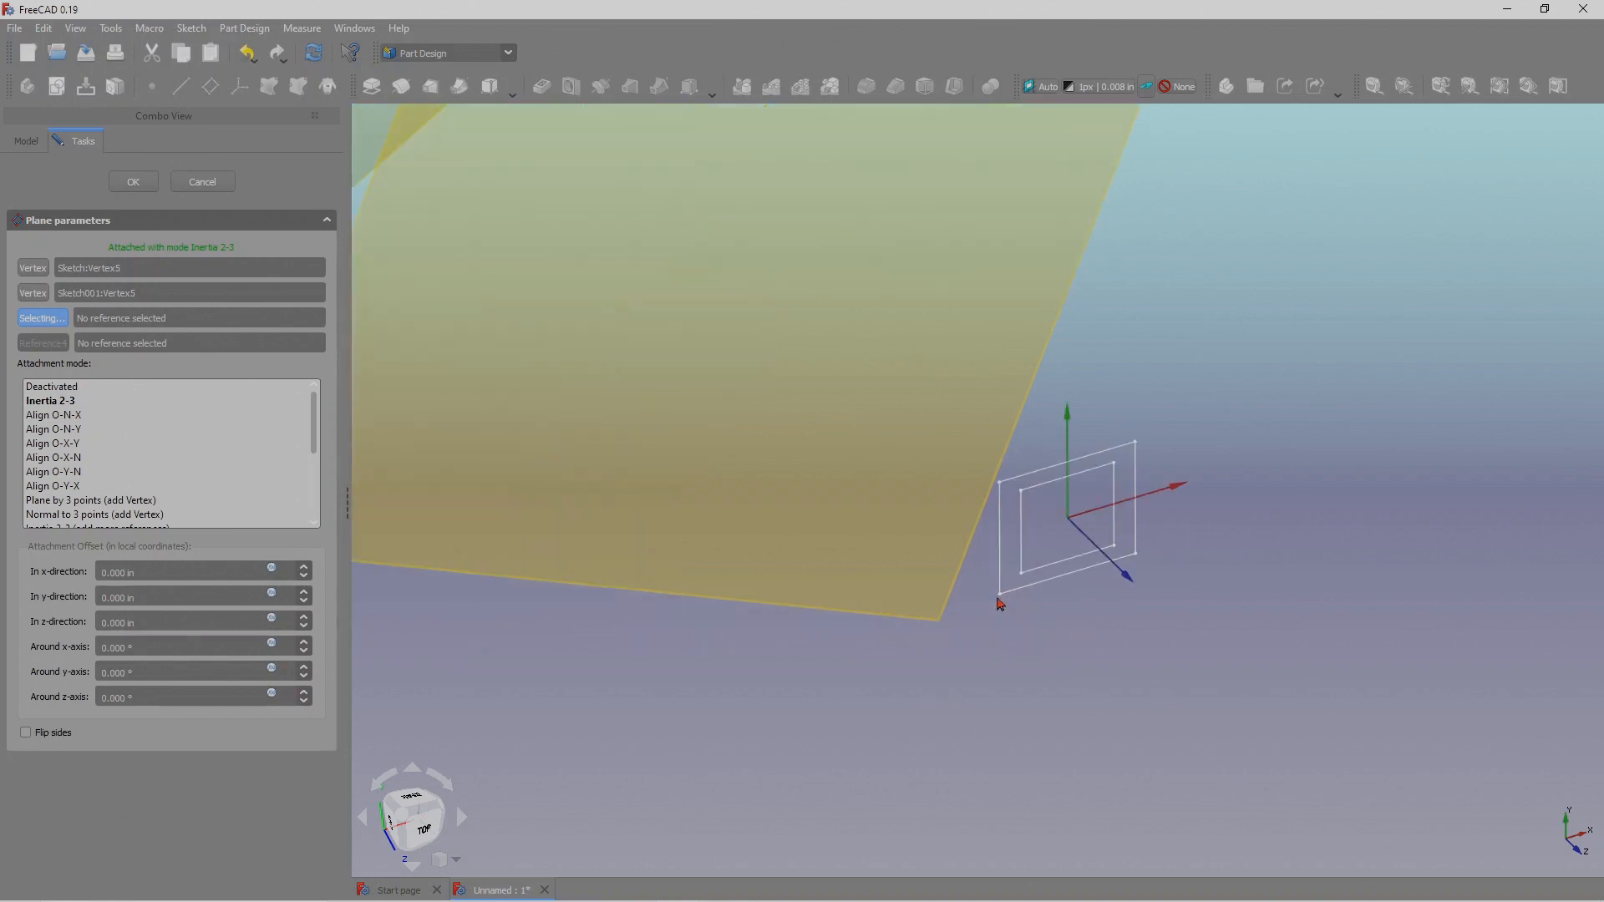
scroll(1001, 601, "up", 2)
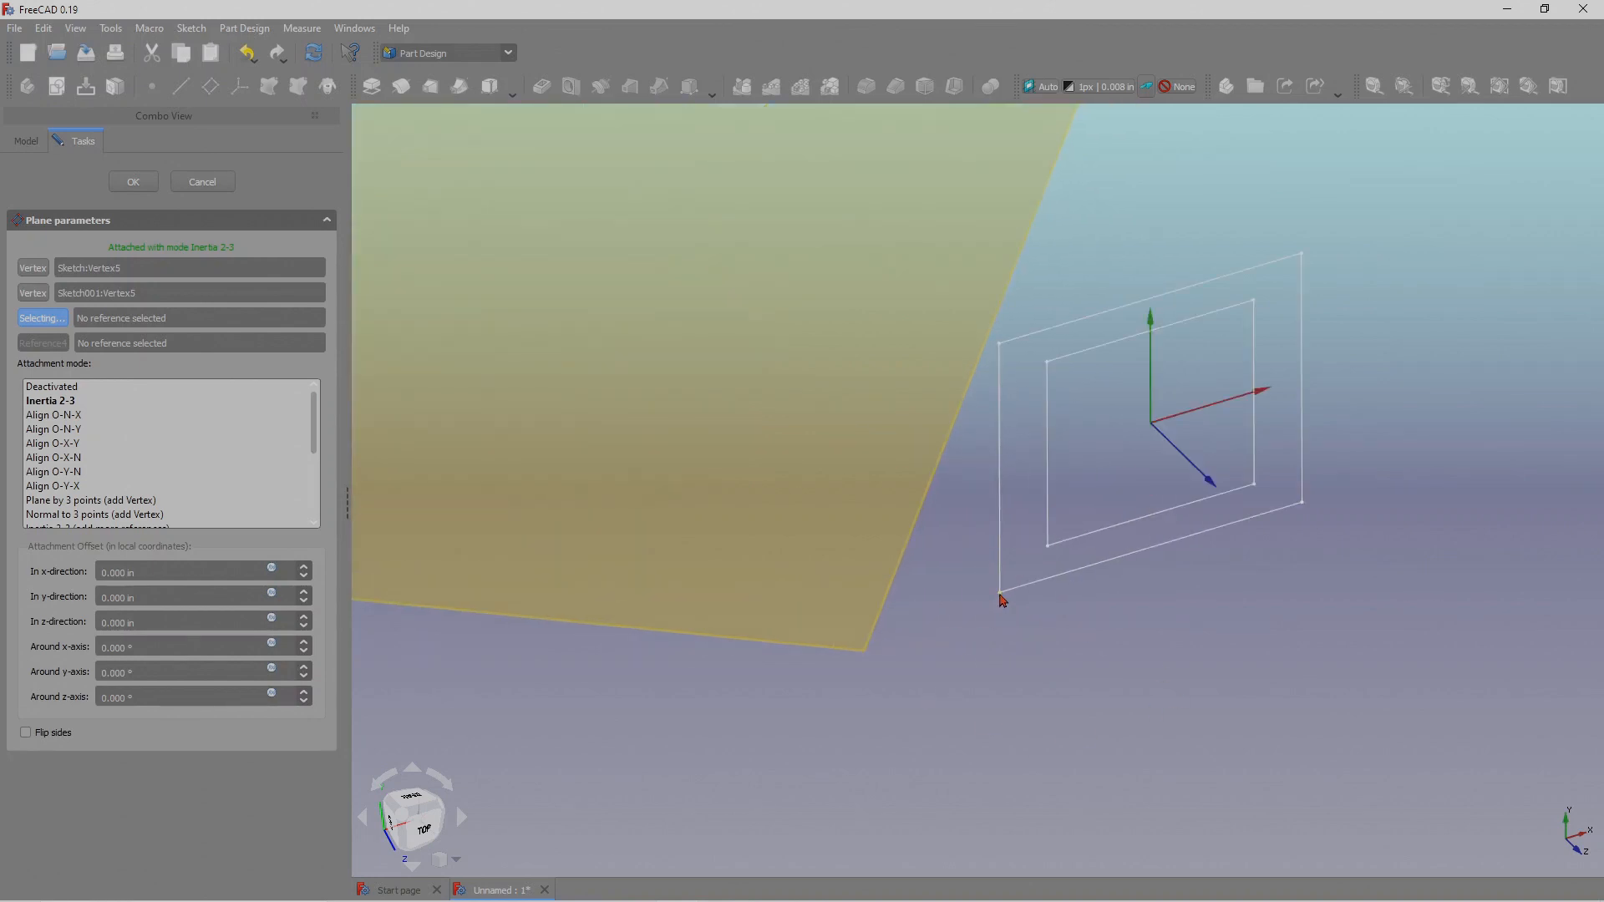
left_click(1003, 600)
scroll(1025, 680, "down", 4)
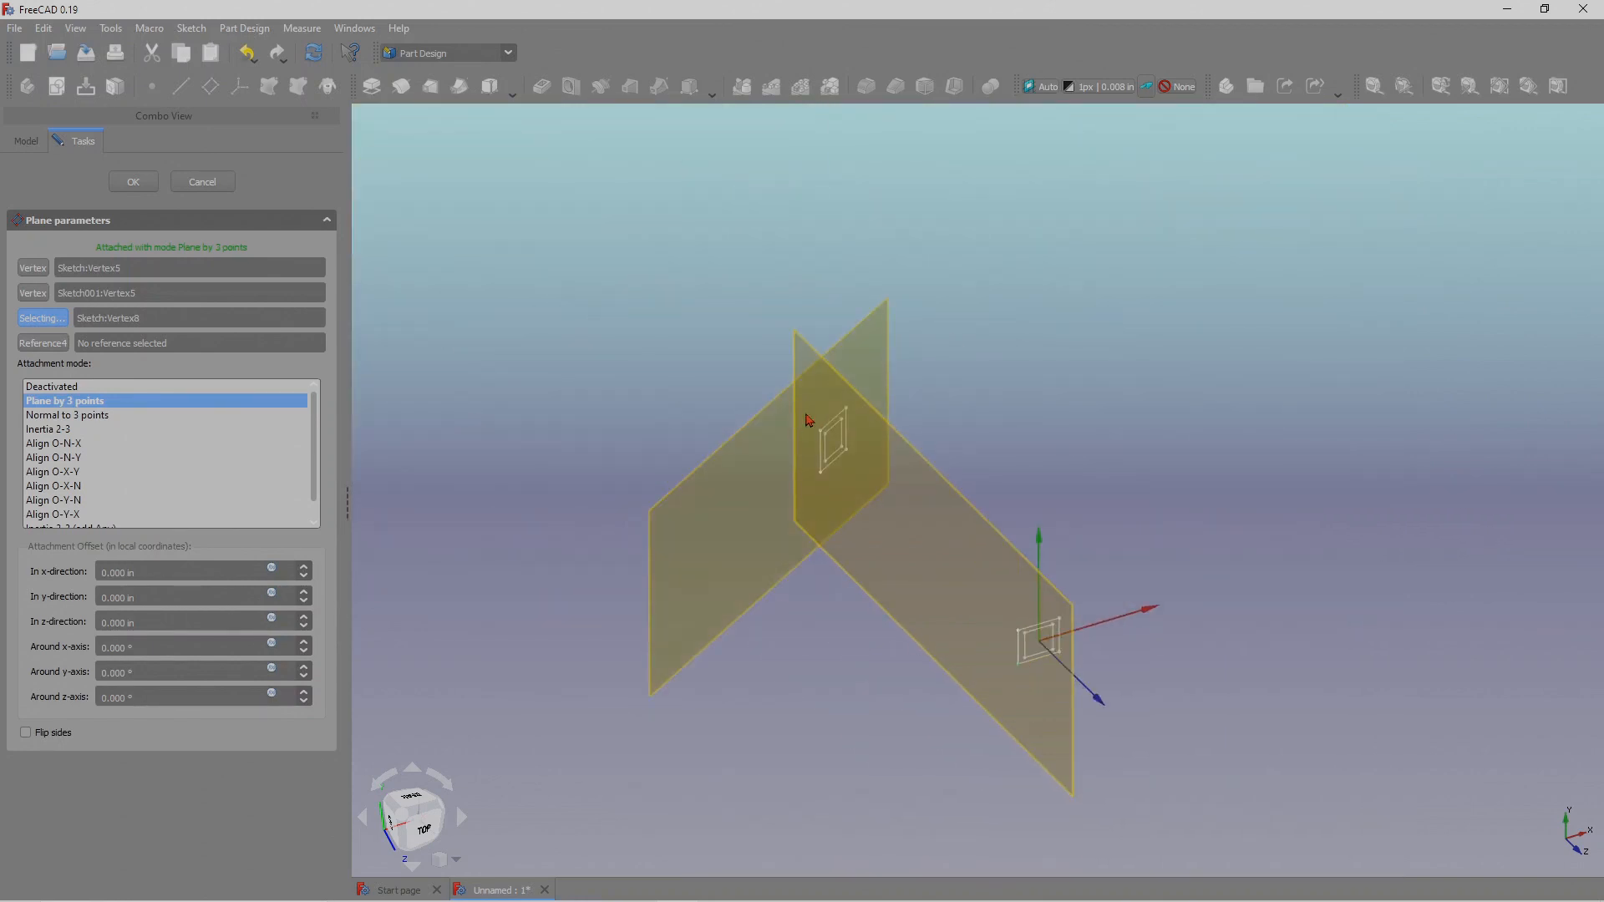
Examine from several angles how the three-point plane passes through the chosen corners of both rectangle sketches.
middle_click_drag(1065, 681, 1046, 654)
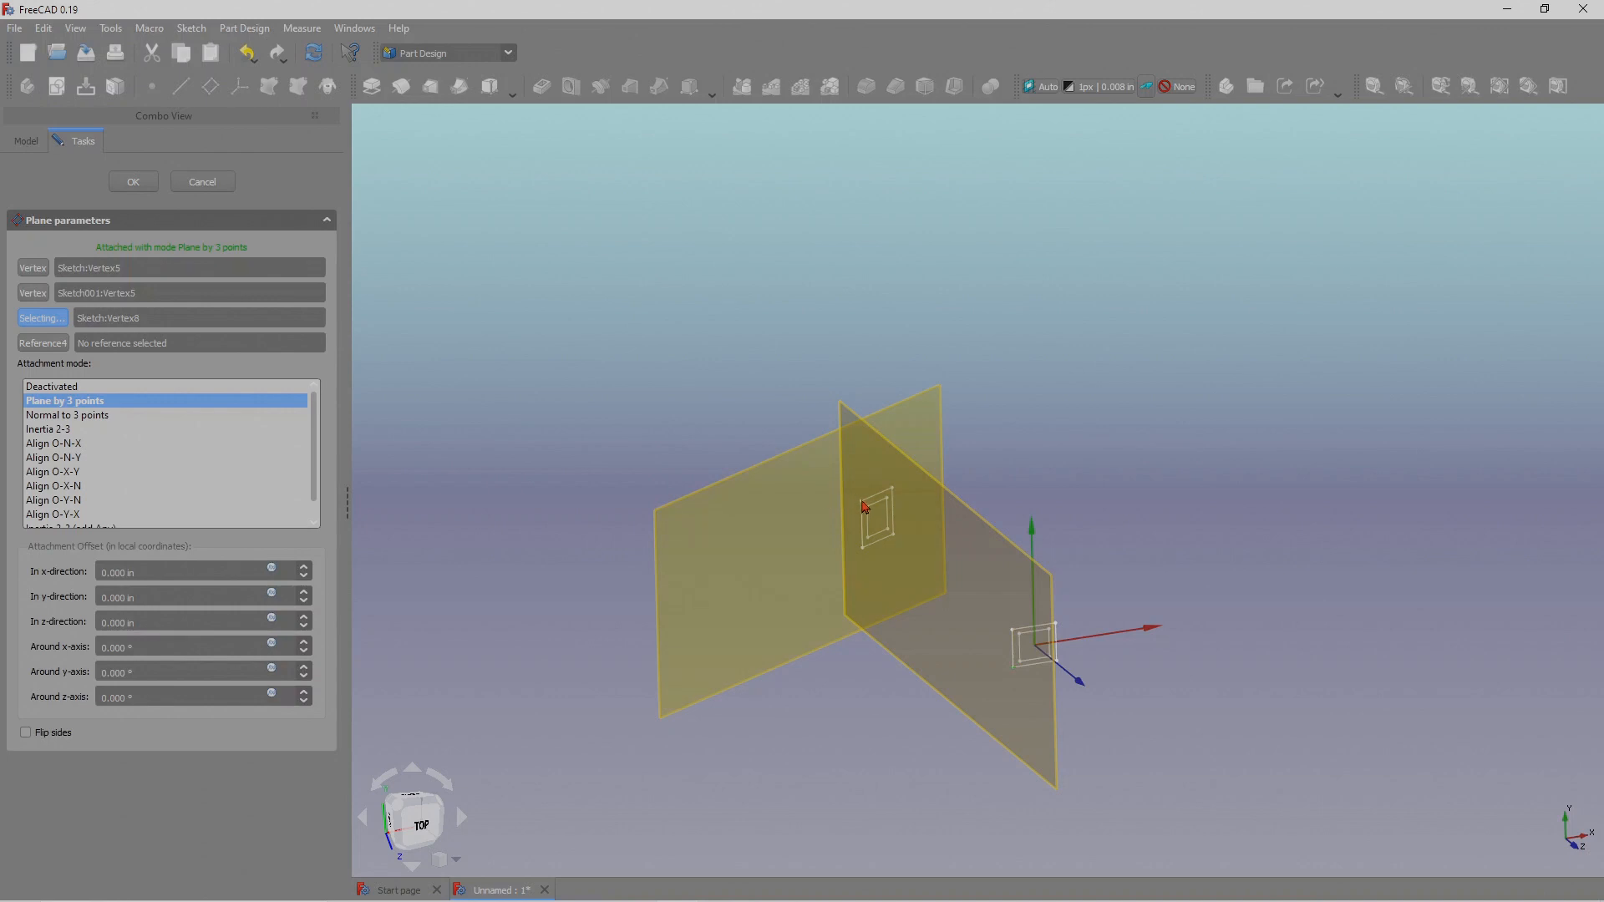
scroll(955, 728, "up", 3)
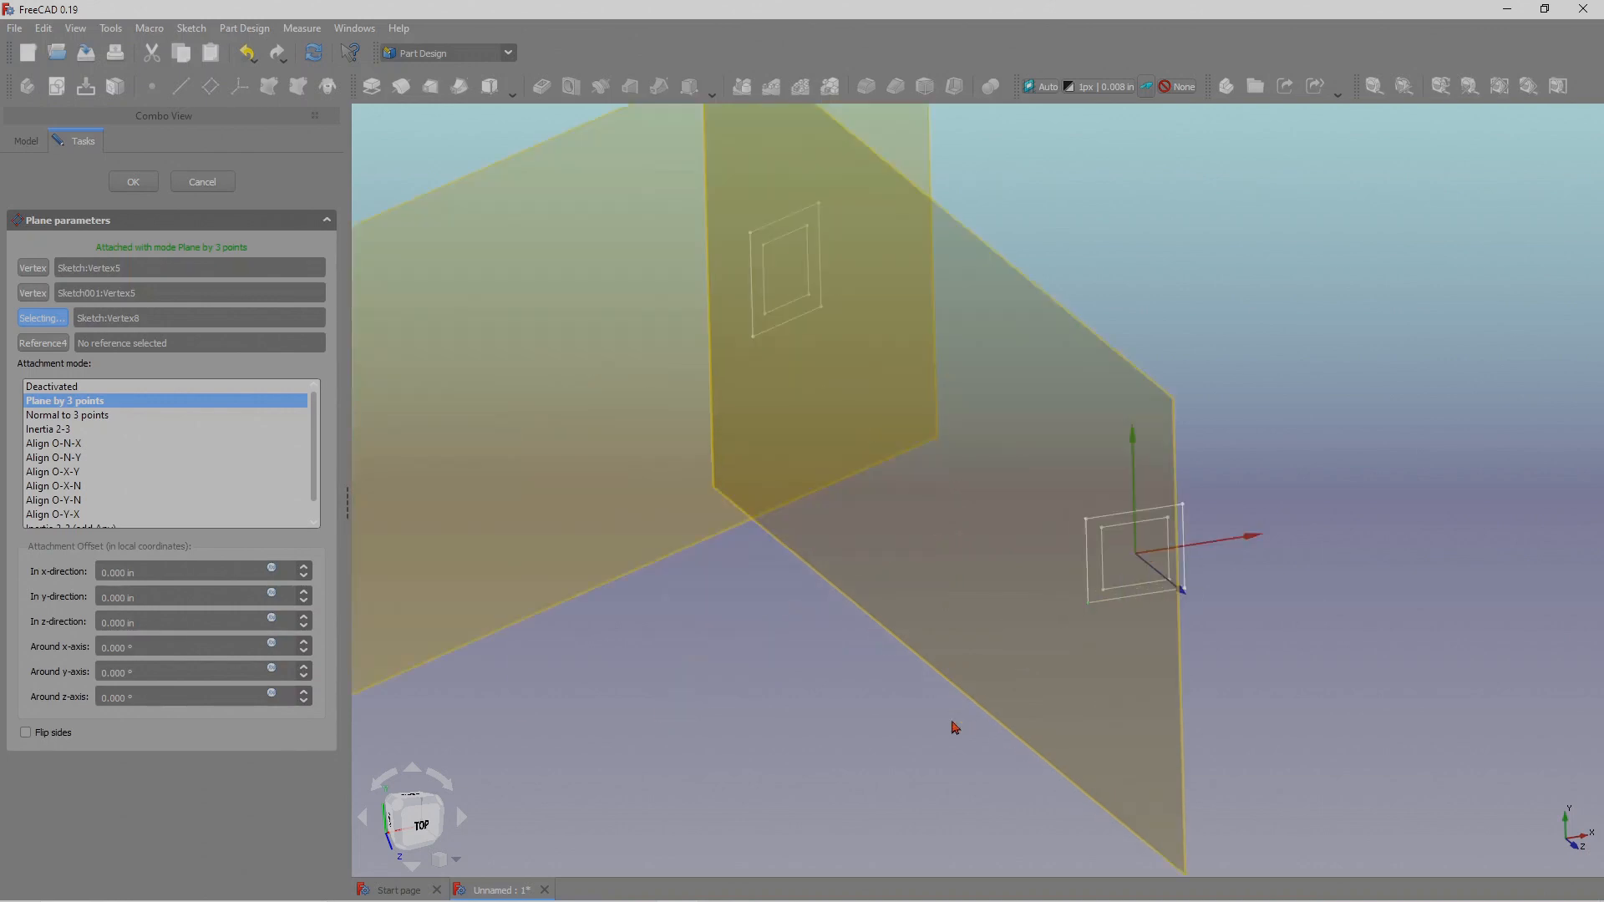
scroll(1034, 673, "up", 3)
scroll(1031, 690, "down", 3)
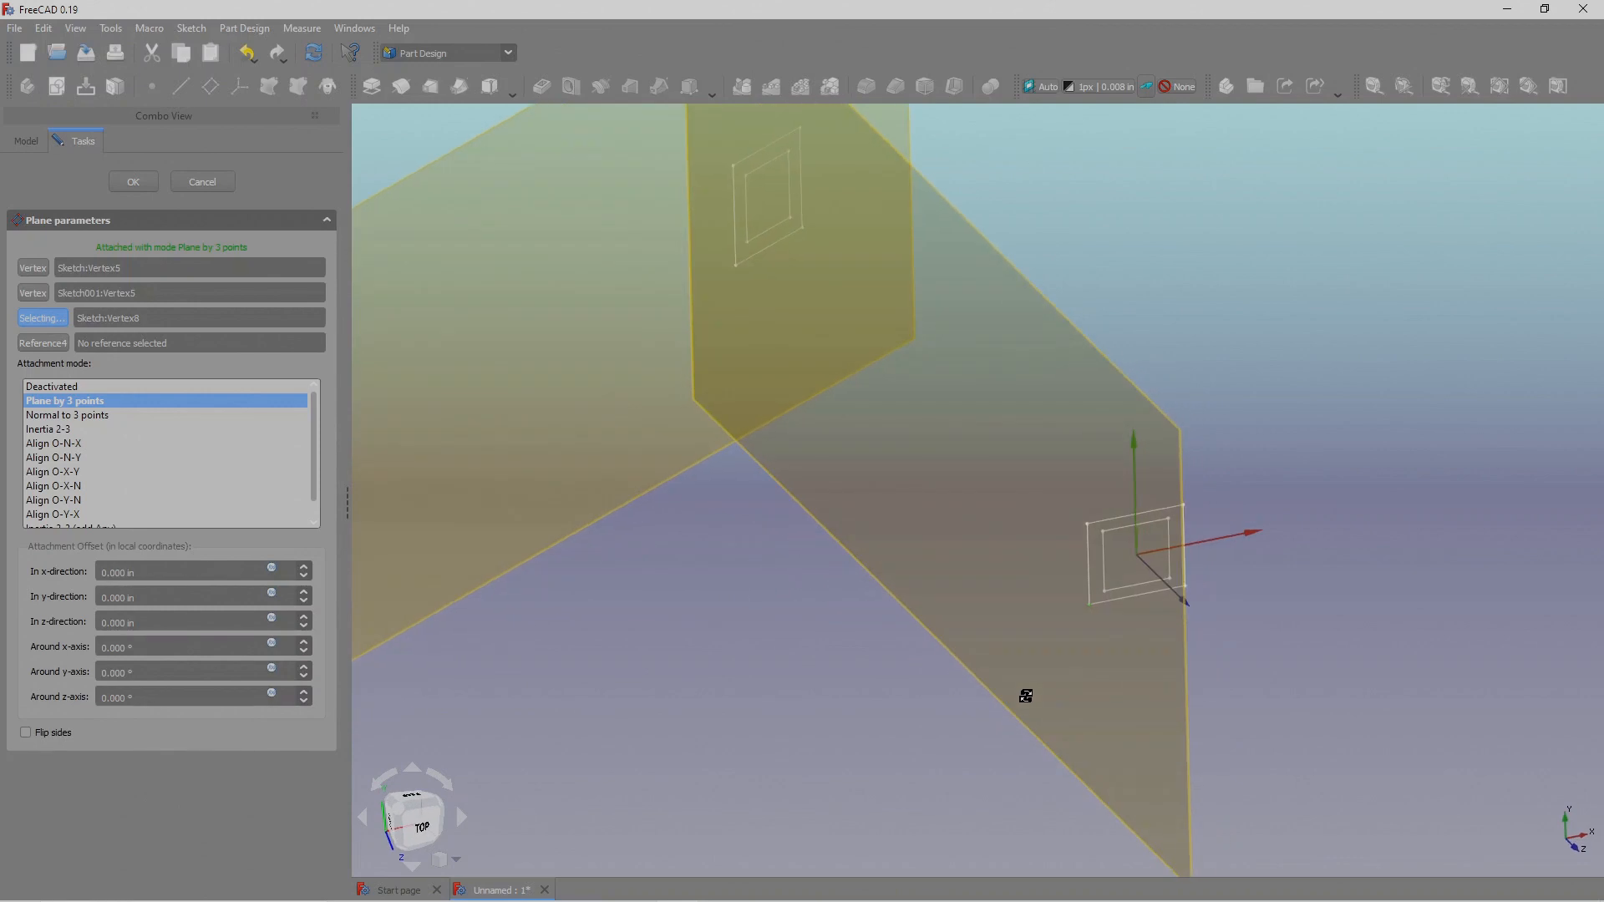
scroll(1048, 690, "down", 2)
scroll(1048, 691, "down", 2)
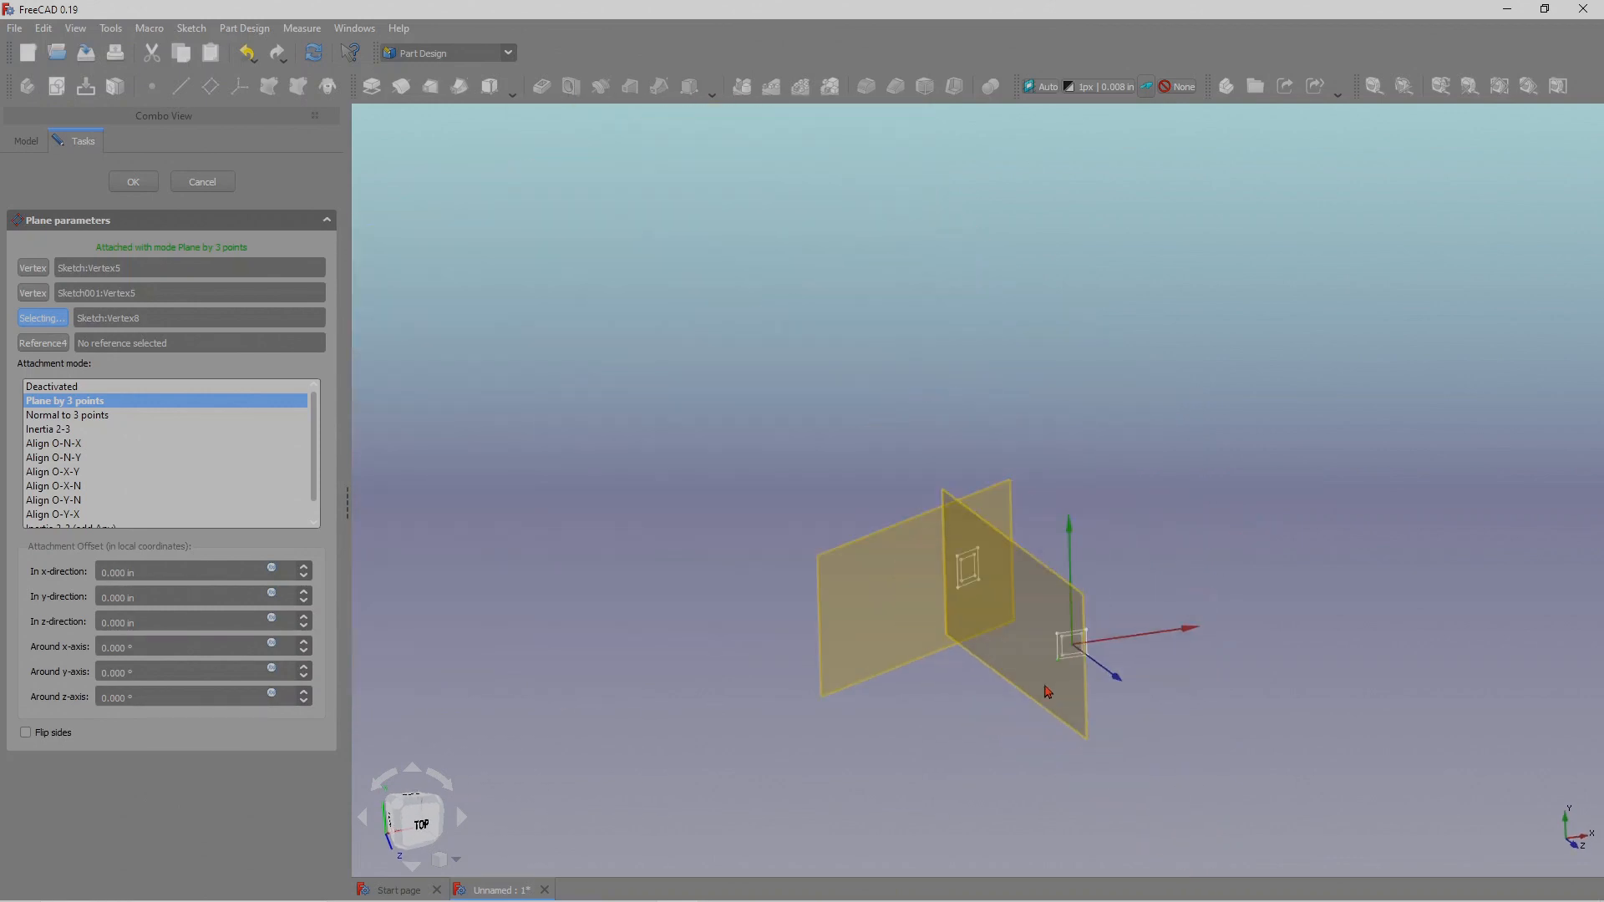
middle_click_drag(1023, 672, 1074, 688)
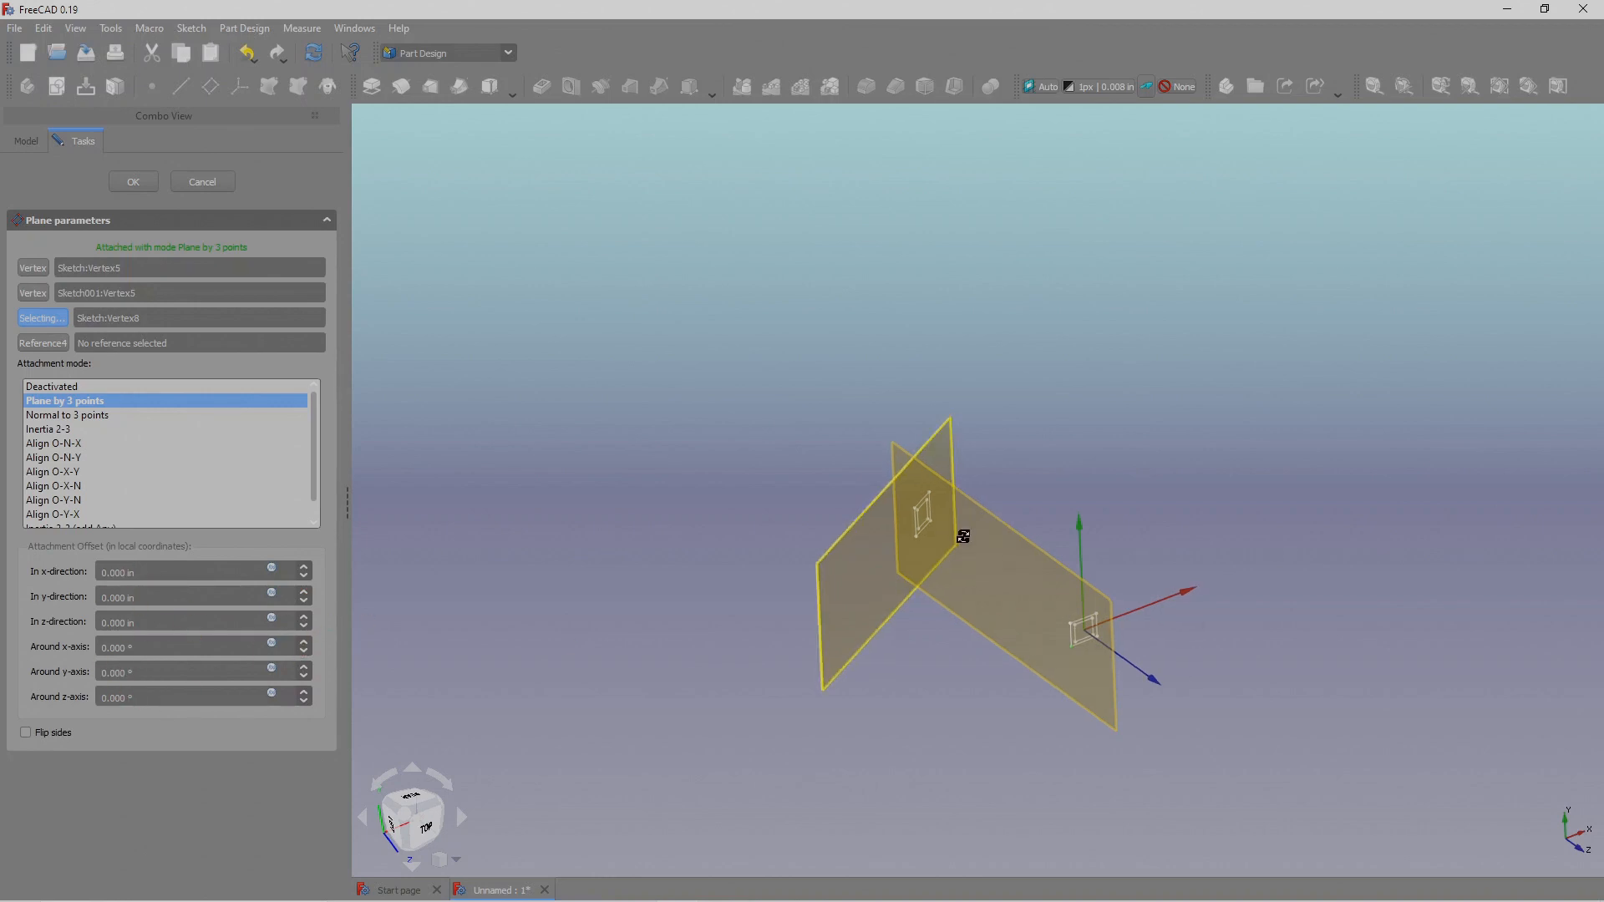
mouse_move(961, 537)
middle_mouse_down()
mouse_move(985, 533)
mouse_move(975, 547)
middle_mouse_up()
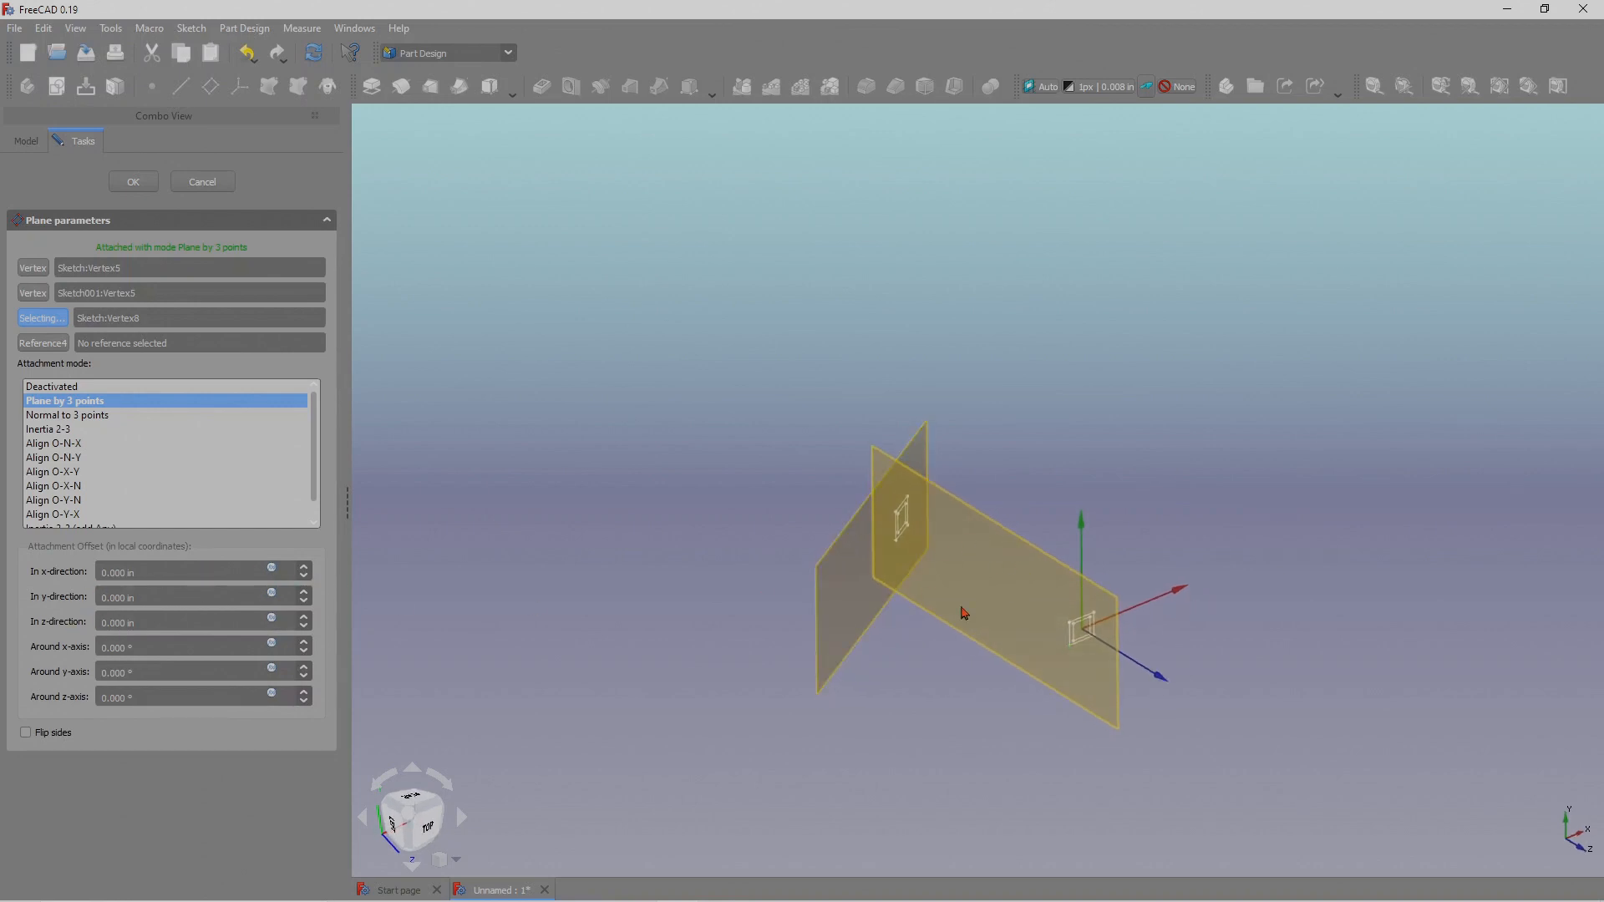
Try attachment offsets for the new plane in the x, y and z directions in turn, resetting each to 0 in.
left_click(304, 568)
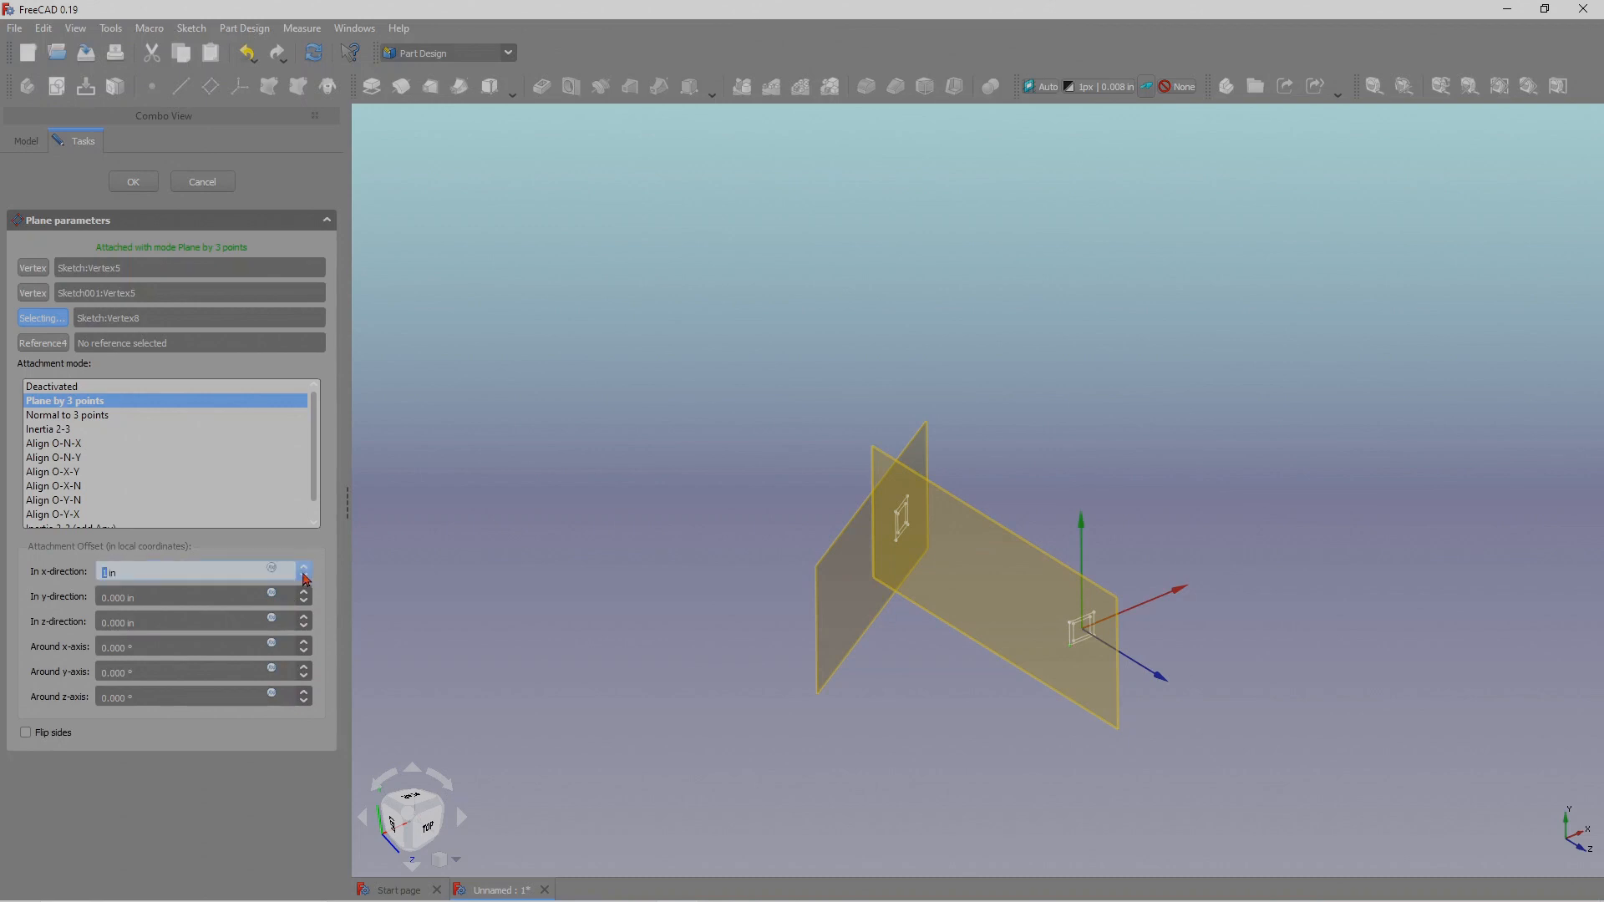
left_click(305, 572)
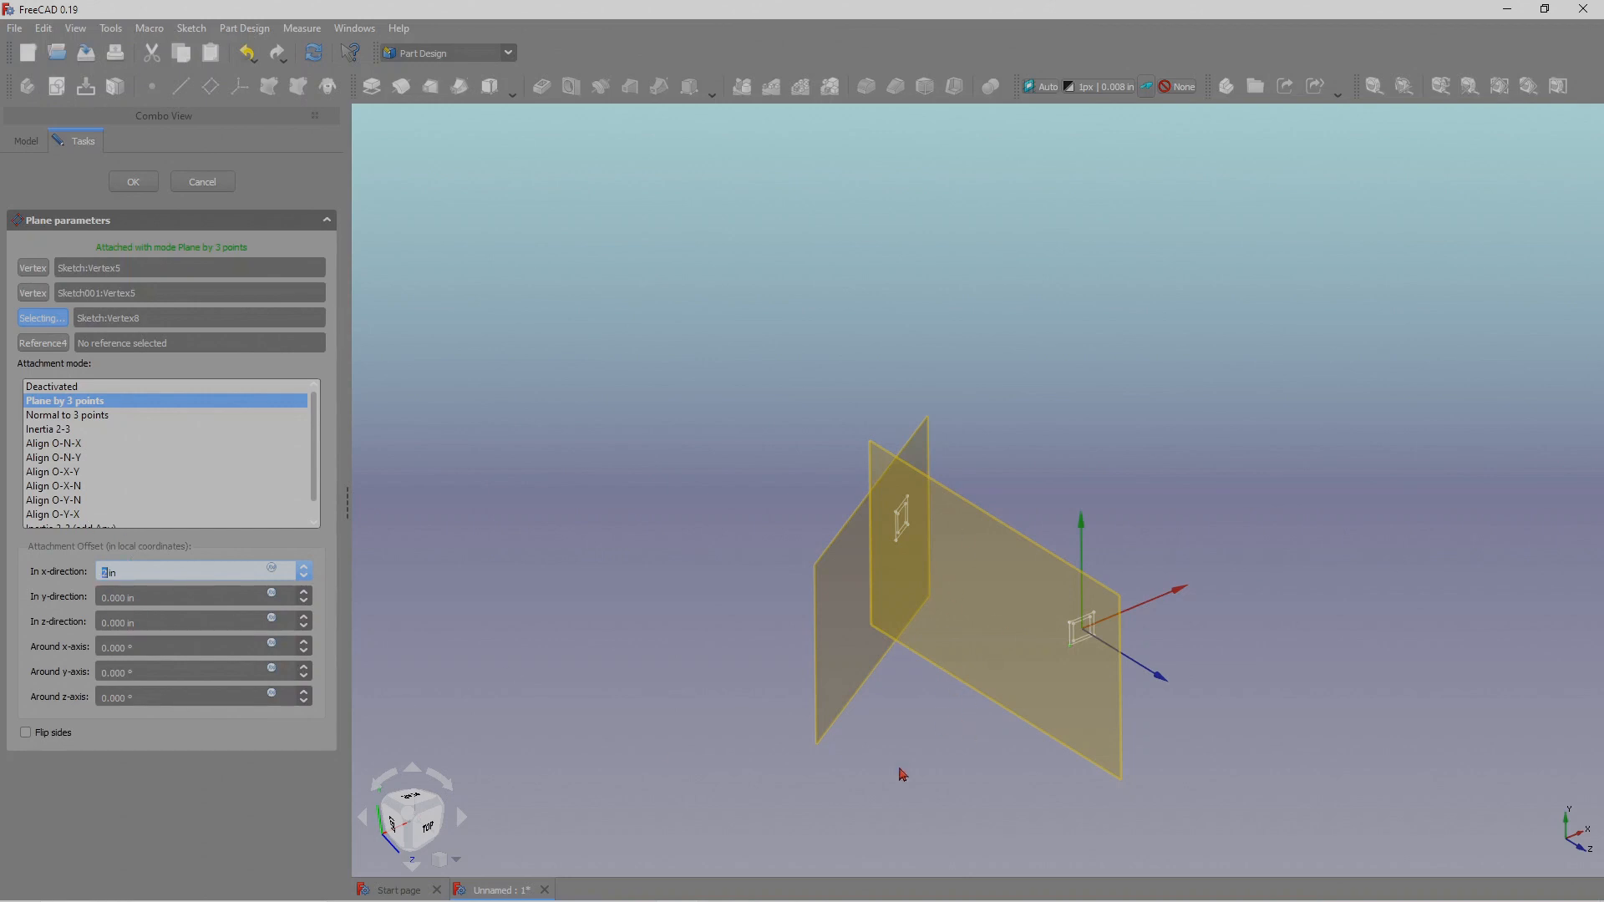
left_click(305, 578)
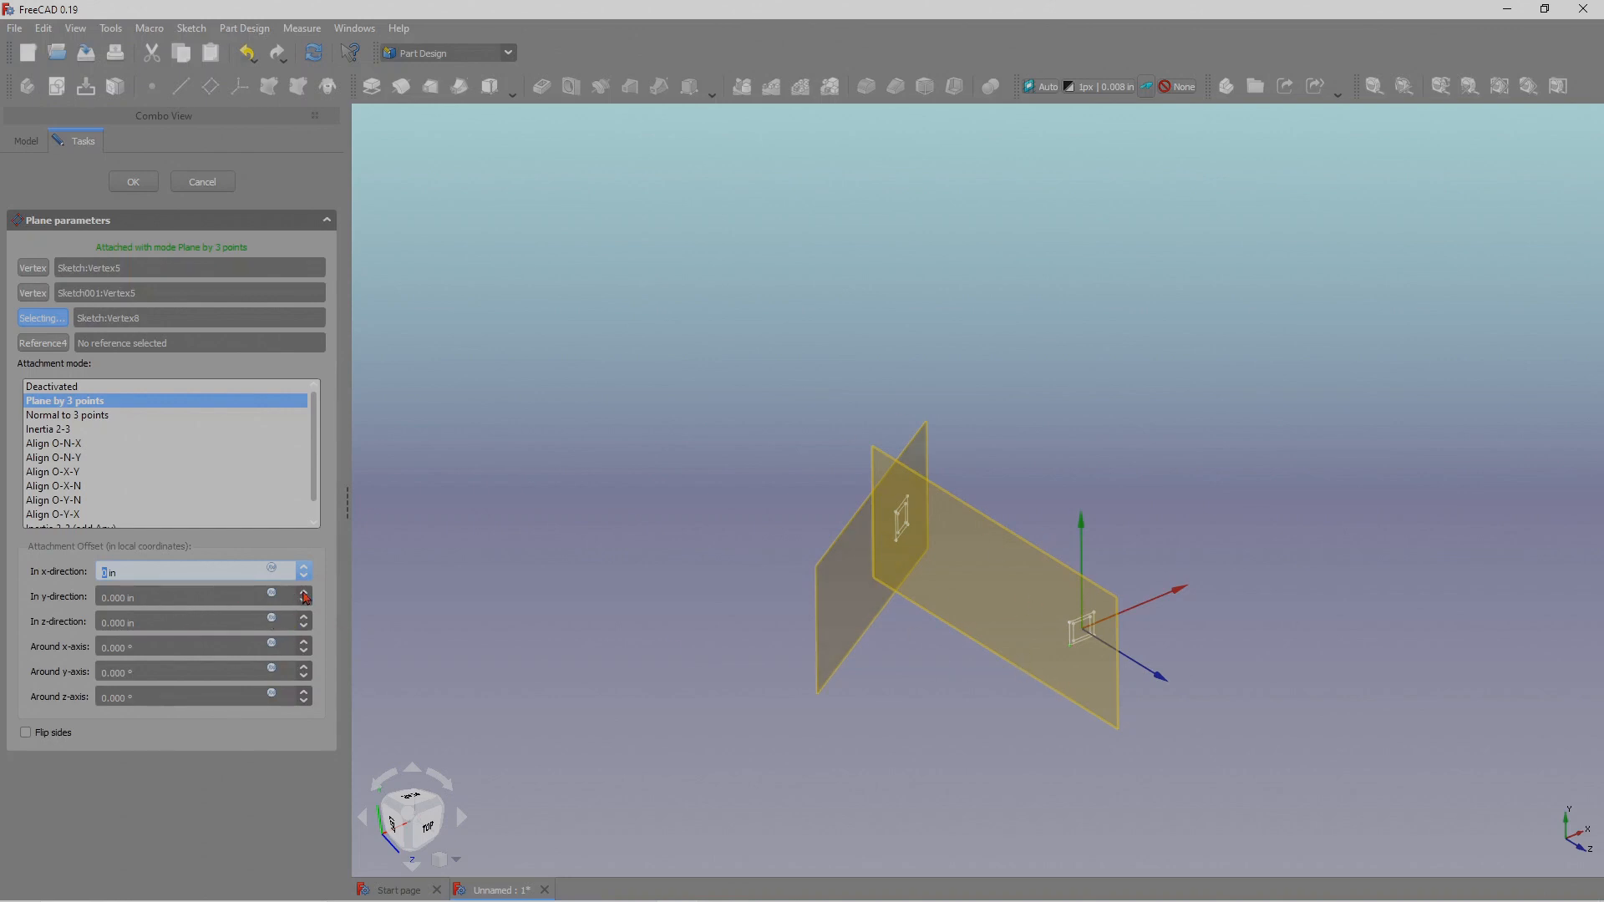
key("Tab")
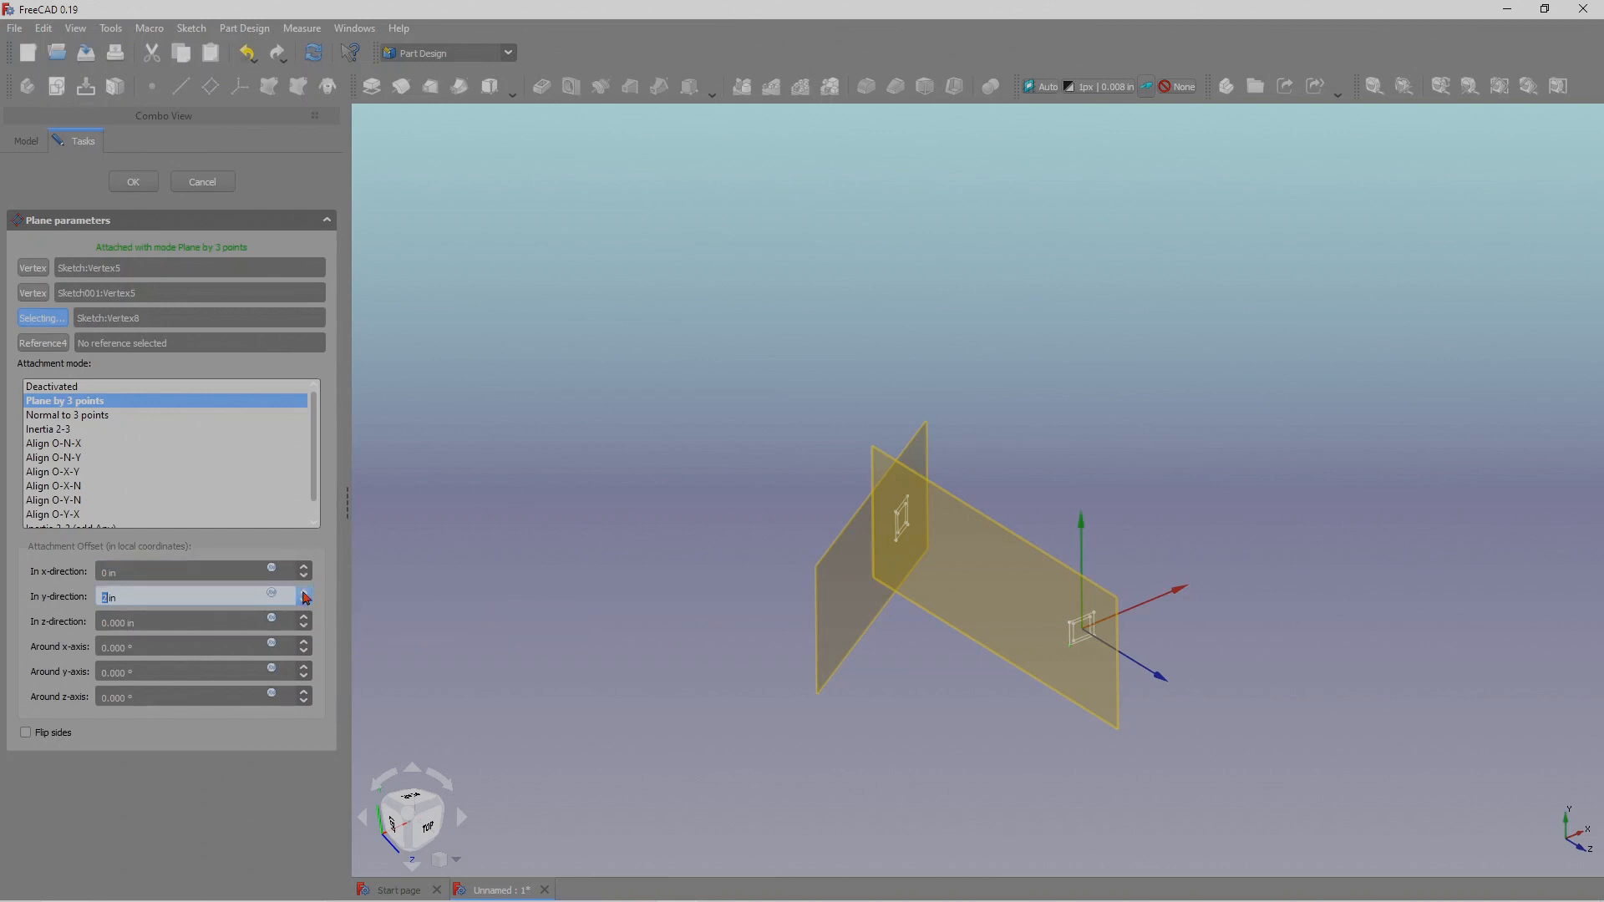
left_click(974, 630)
left_click(306, 591)
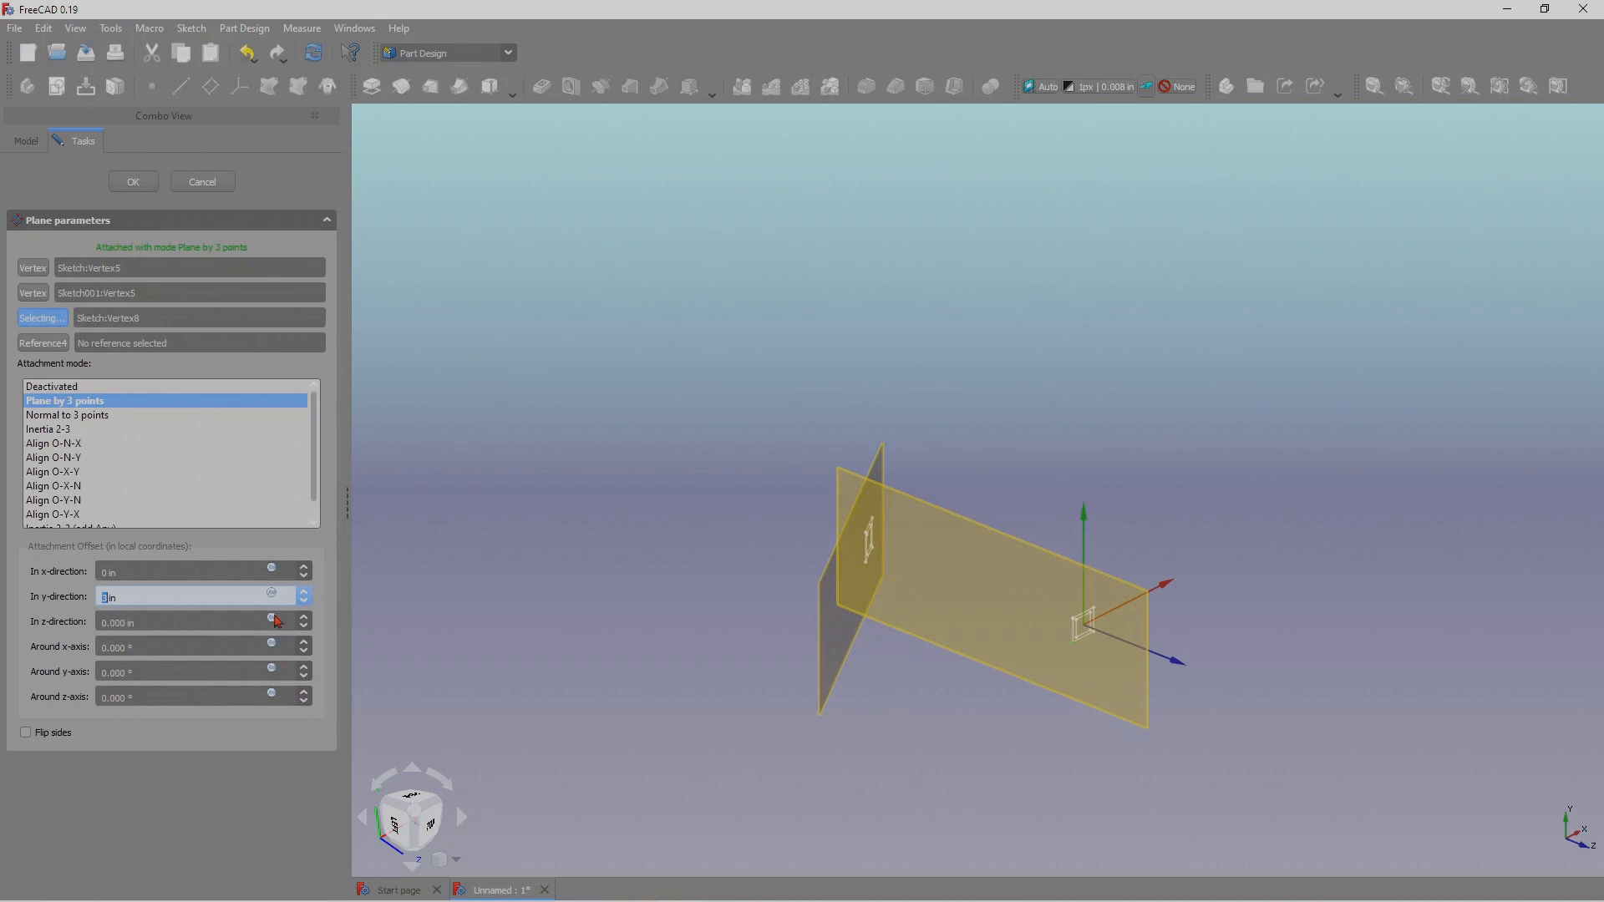
left_click(304, 602)
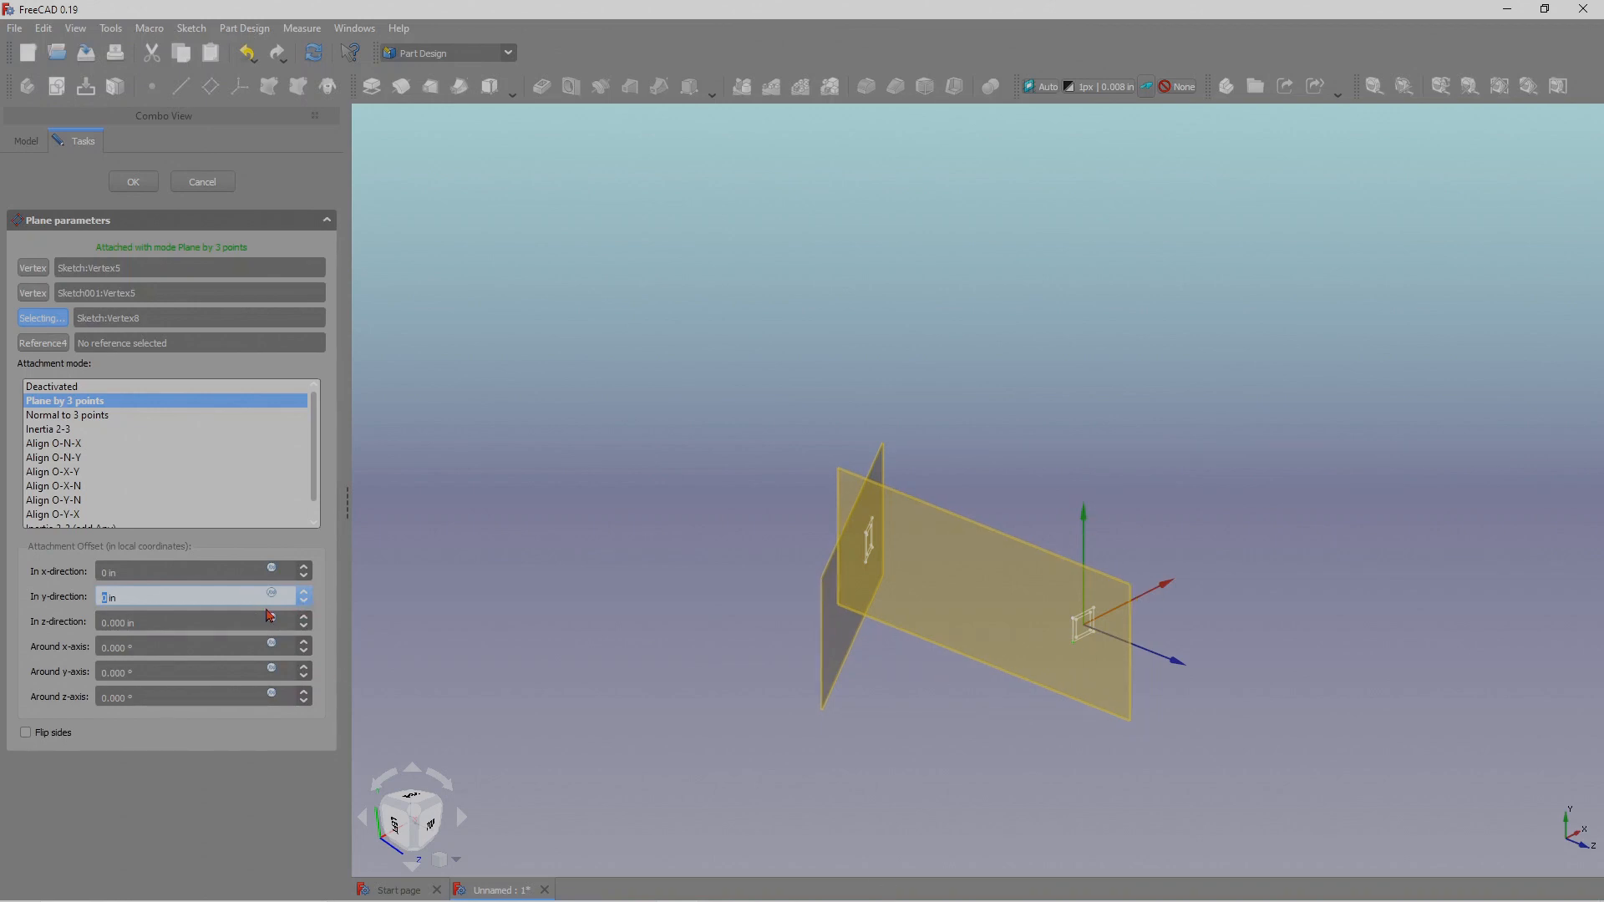
left_click(306, 620)
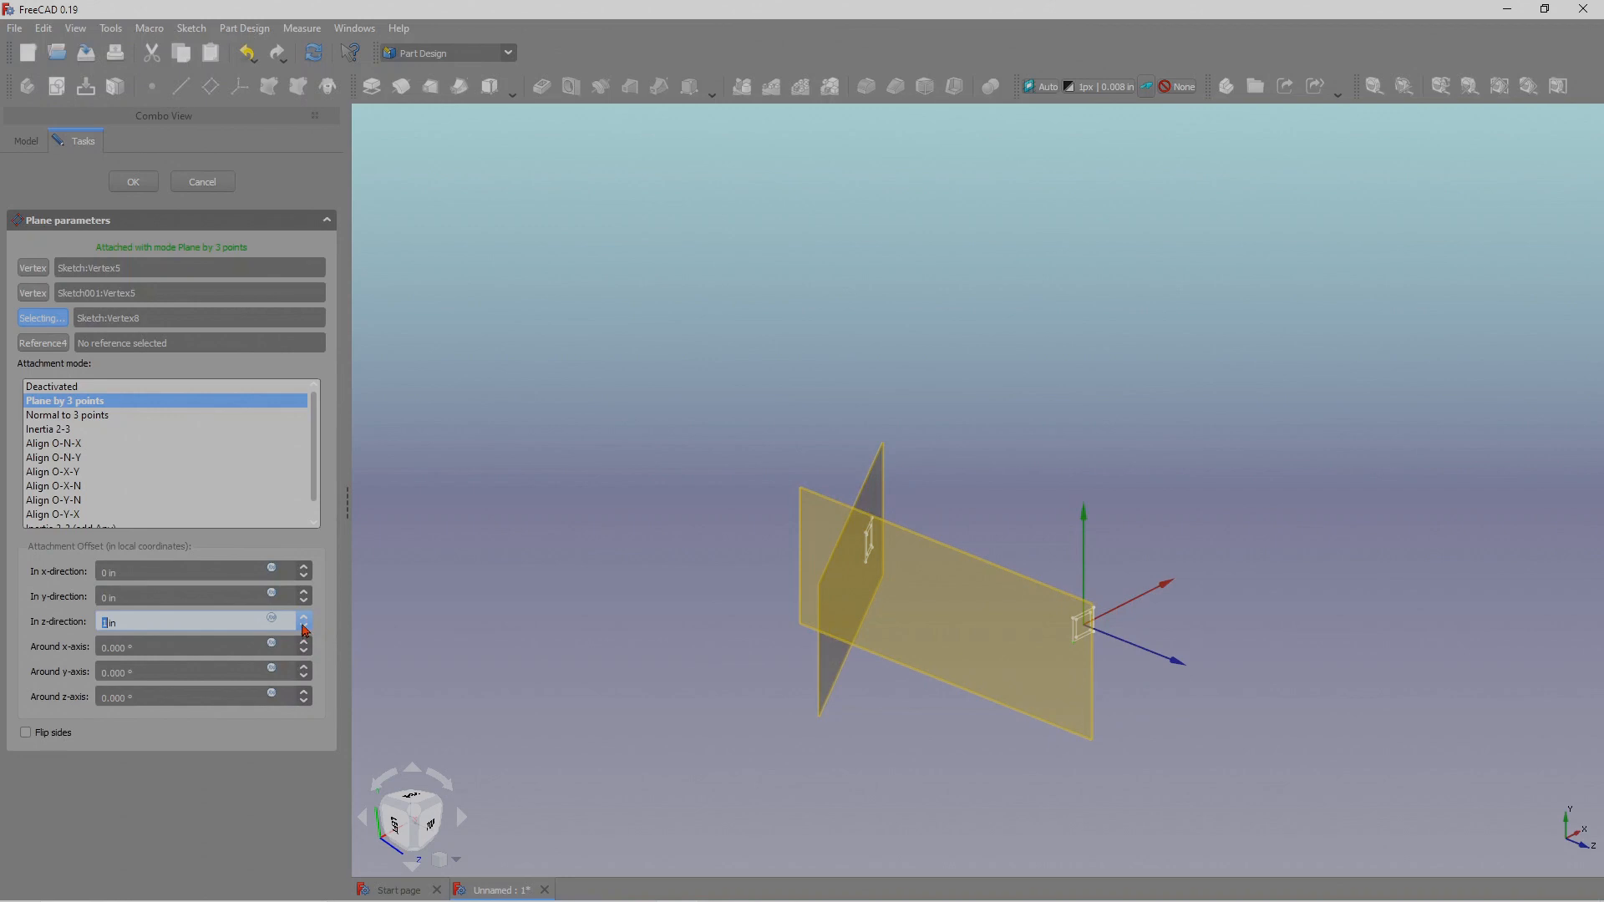
left_click(304, 623)
Accept the new datum plane through the three sketch corner points.
middle_click_drag(1170, 580, 1102, 614)
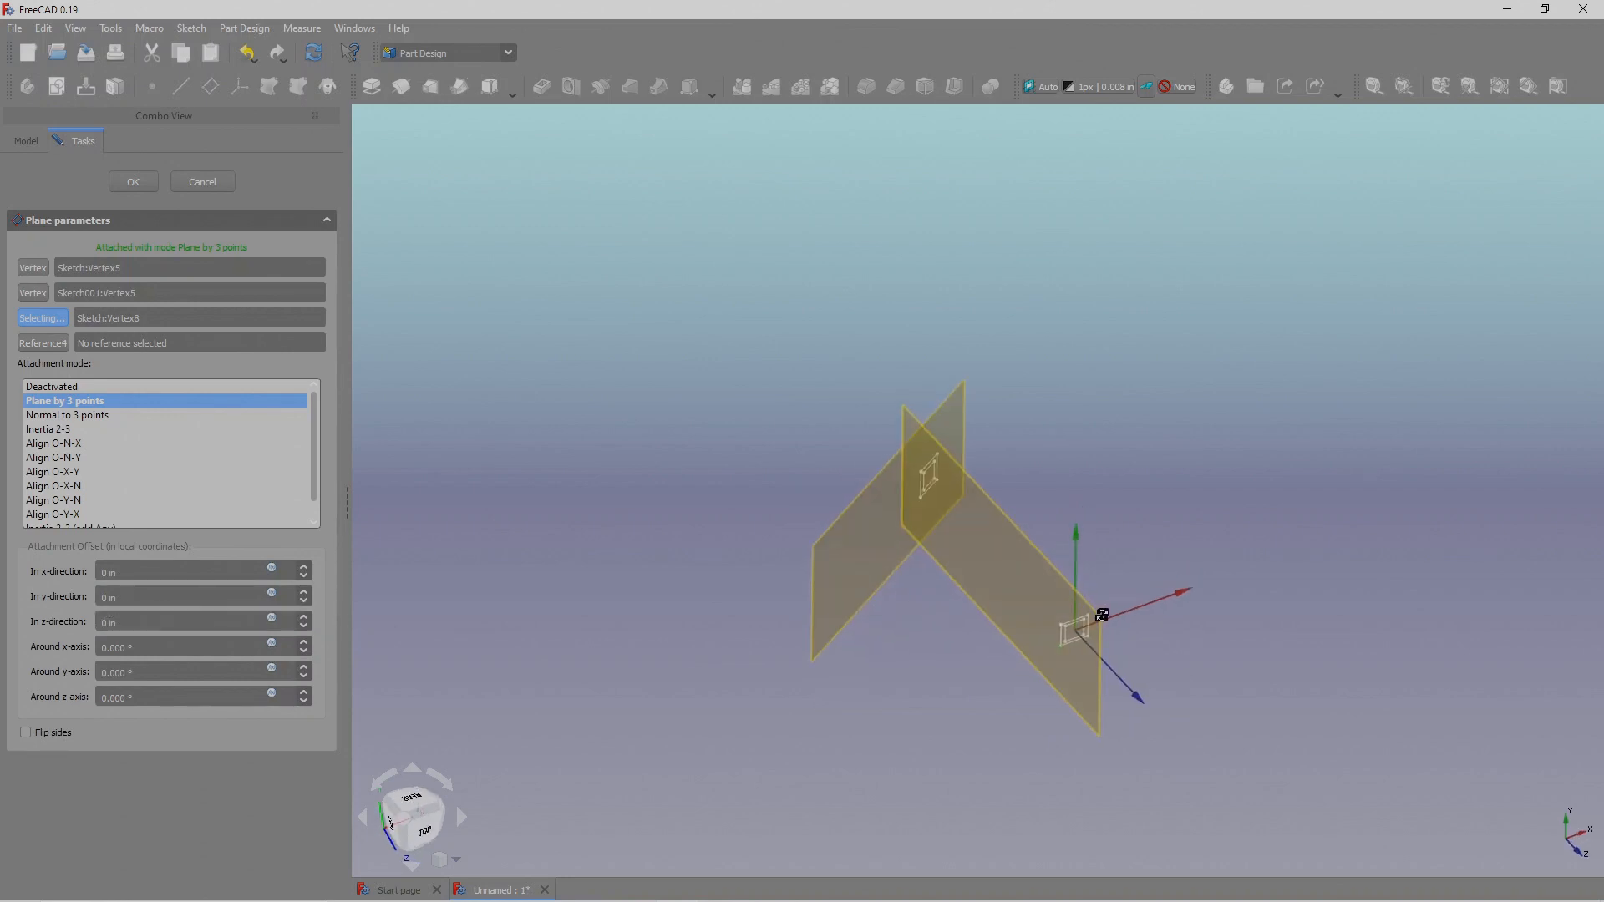
middle_click_drag(1080, 670, 1099, 639)
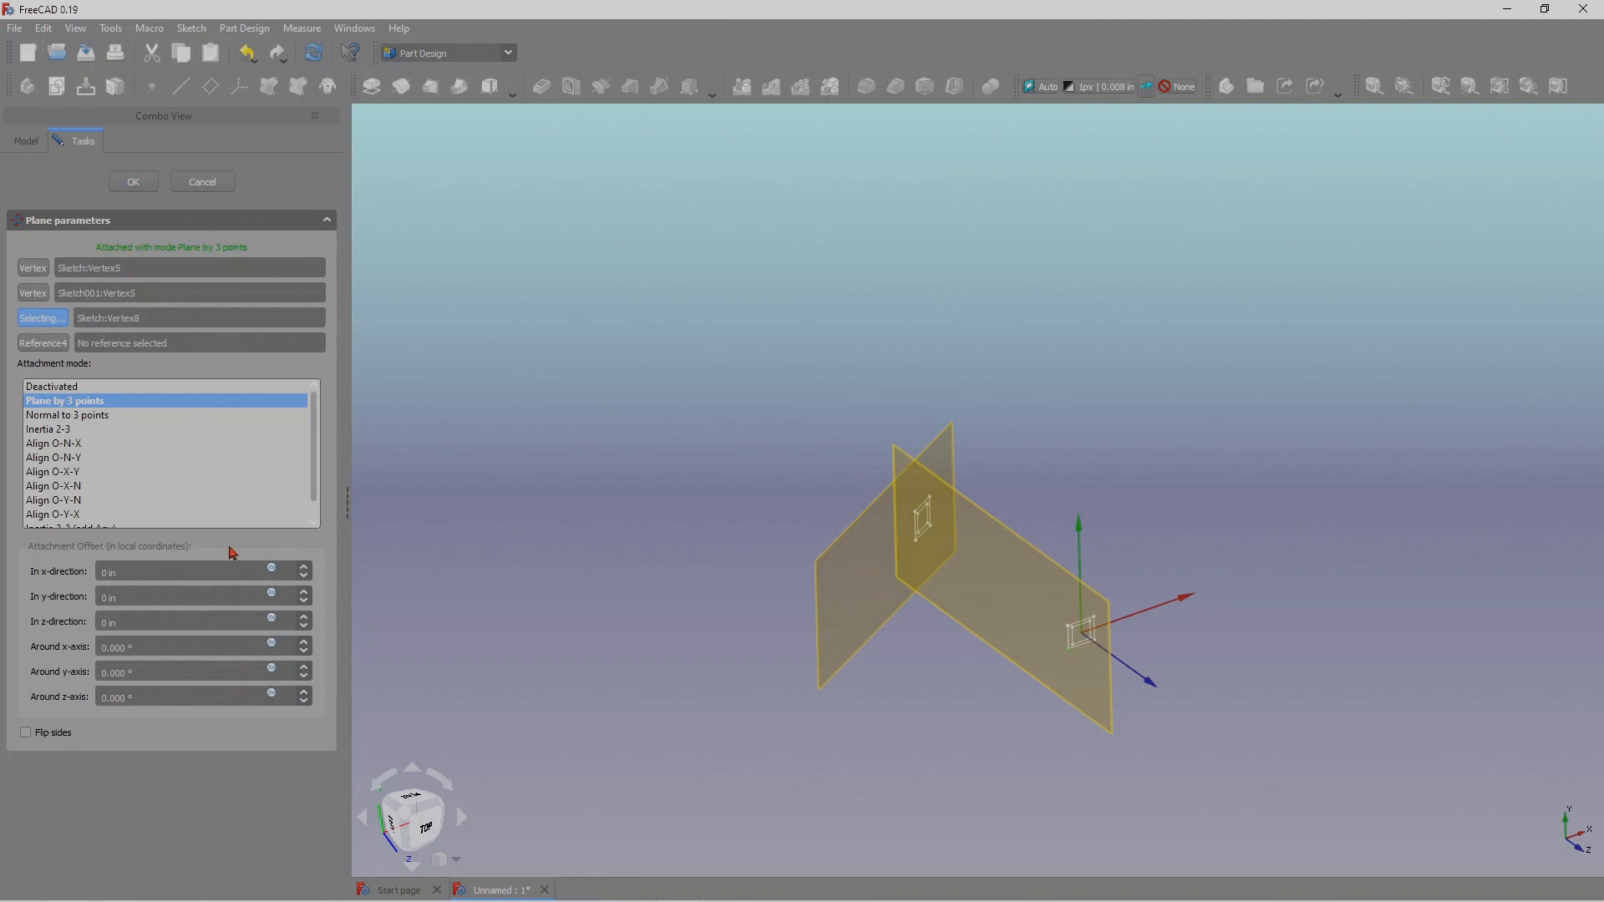
middle_click_drag(1045, 671, 1052, 705)
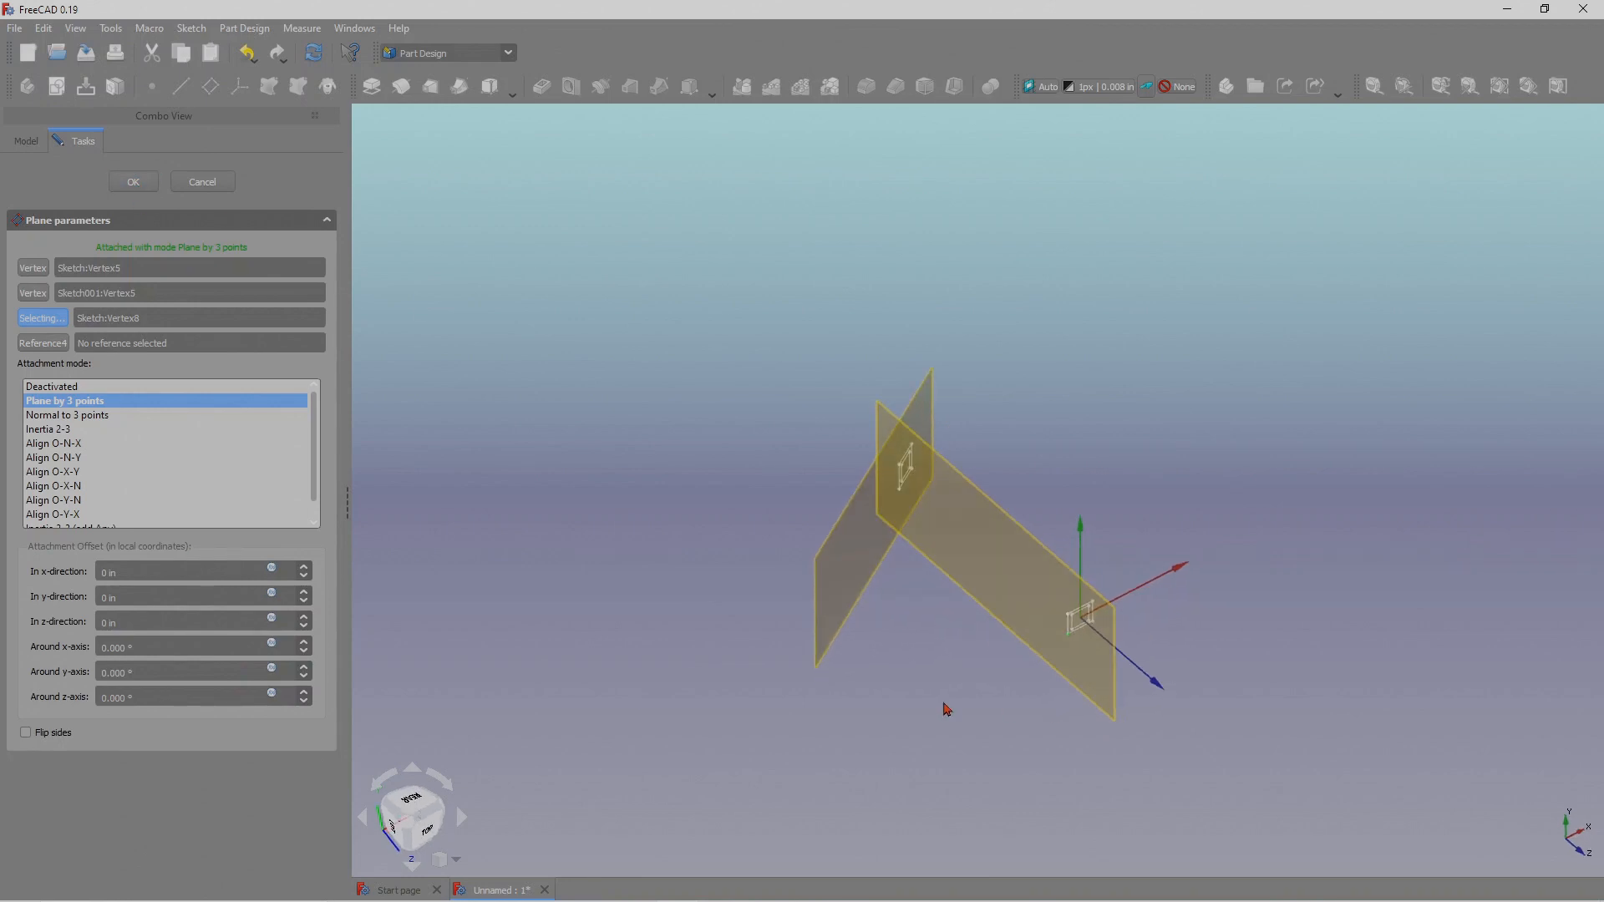
scroll(948, 698, "up", 2)
scroll(952, 669, "down", 3)
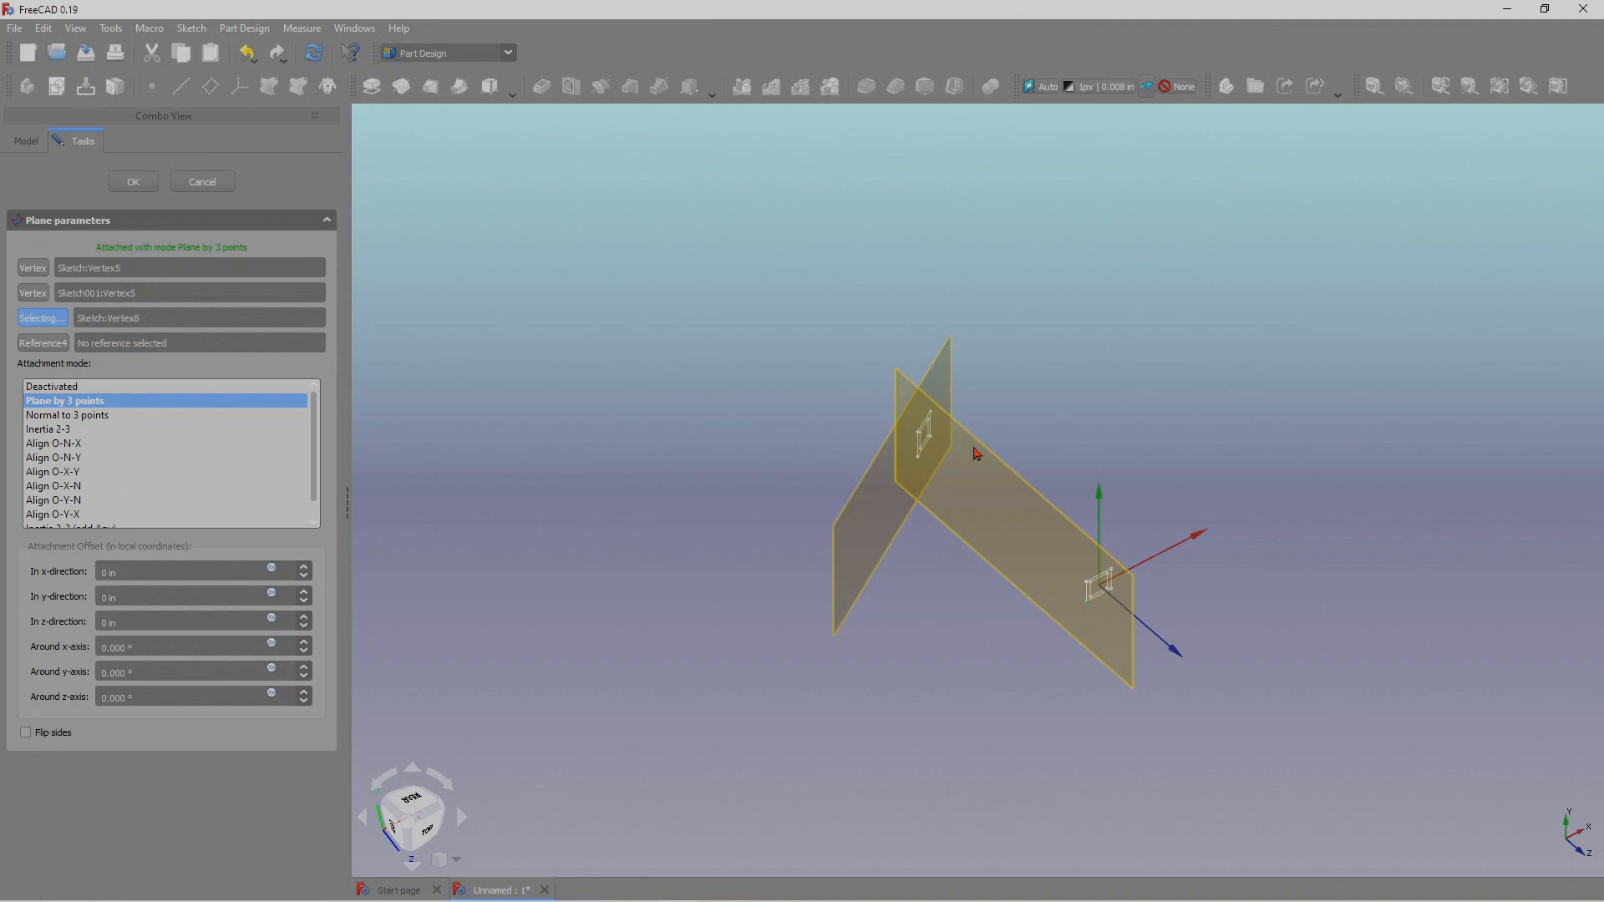
middle_click_drag(905, 599, 909, 554)
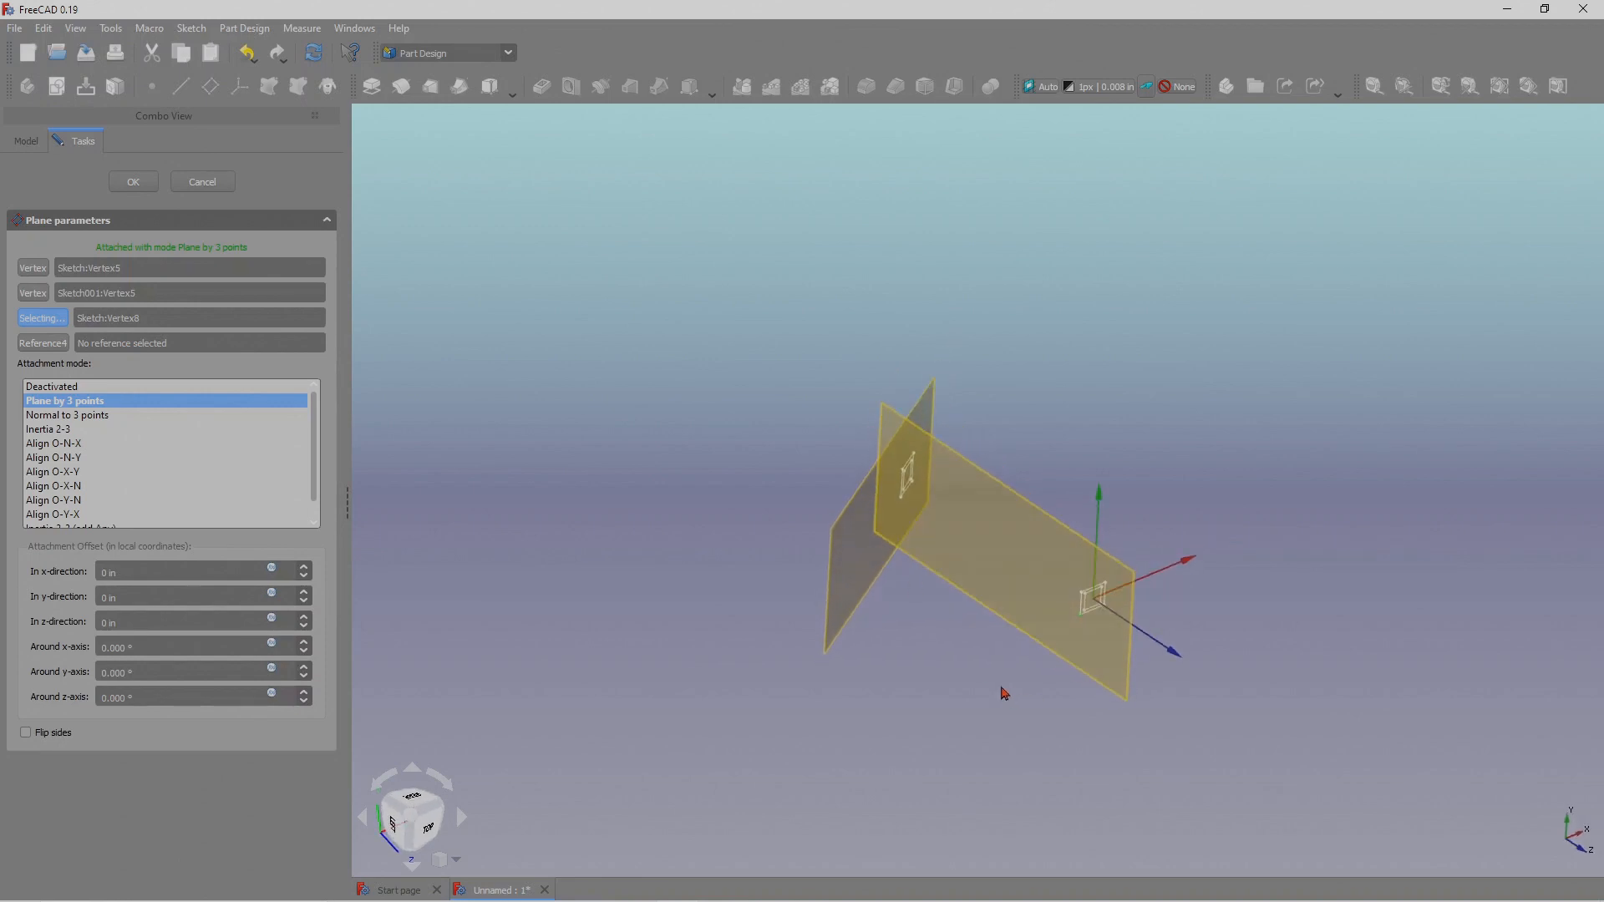
scroll(1004, 693, "up", 2)
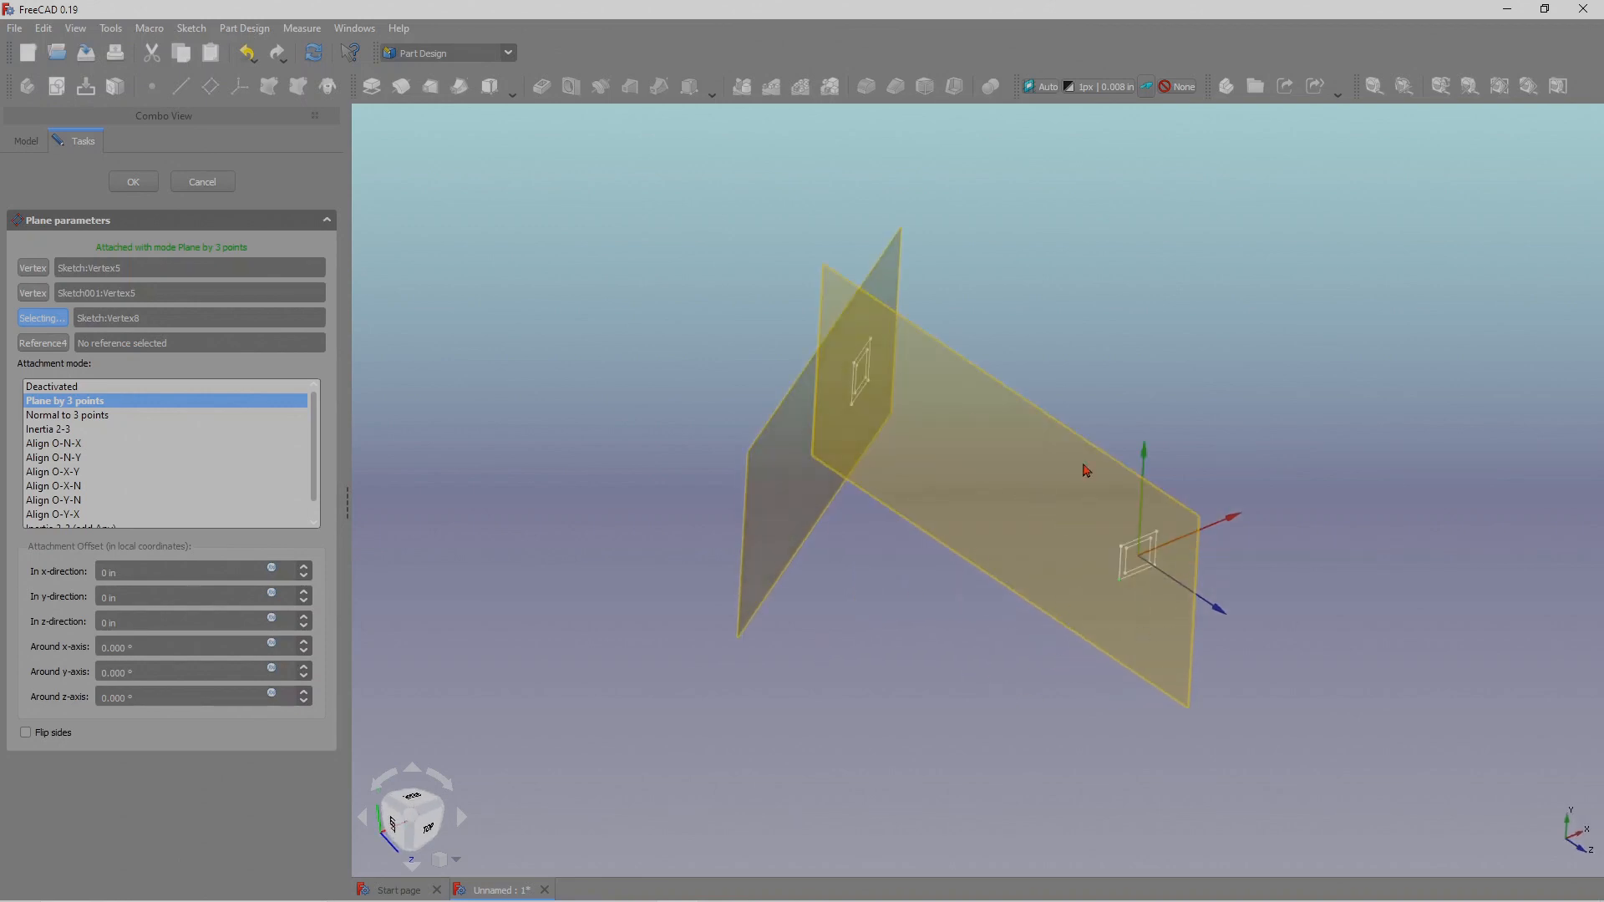
left_click(133, 183)
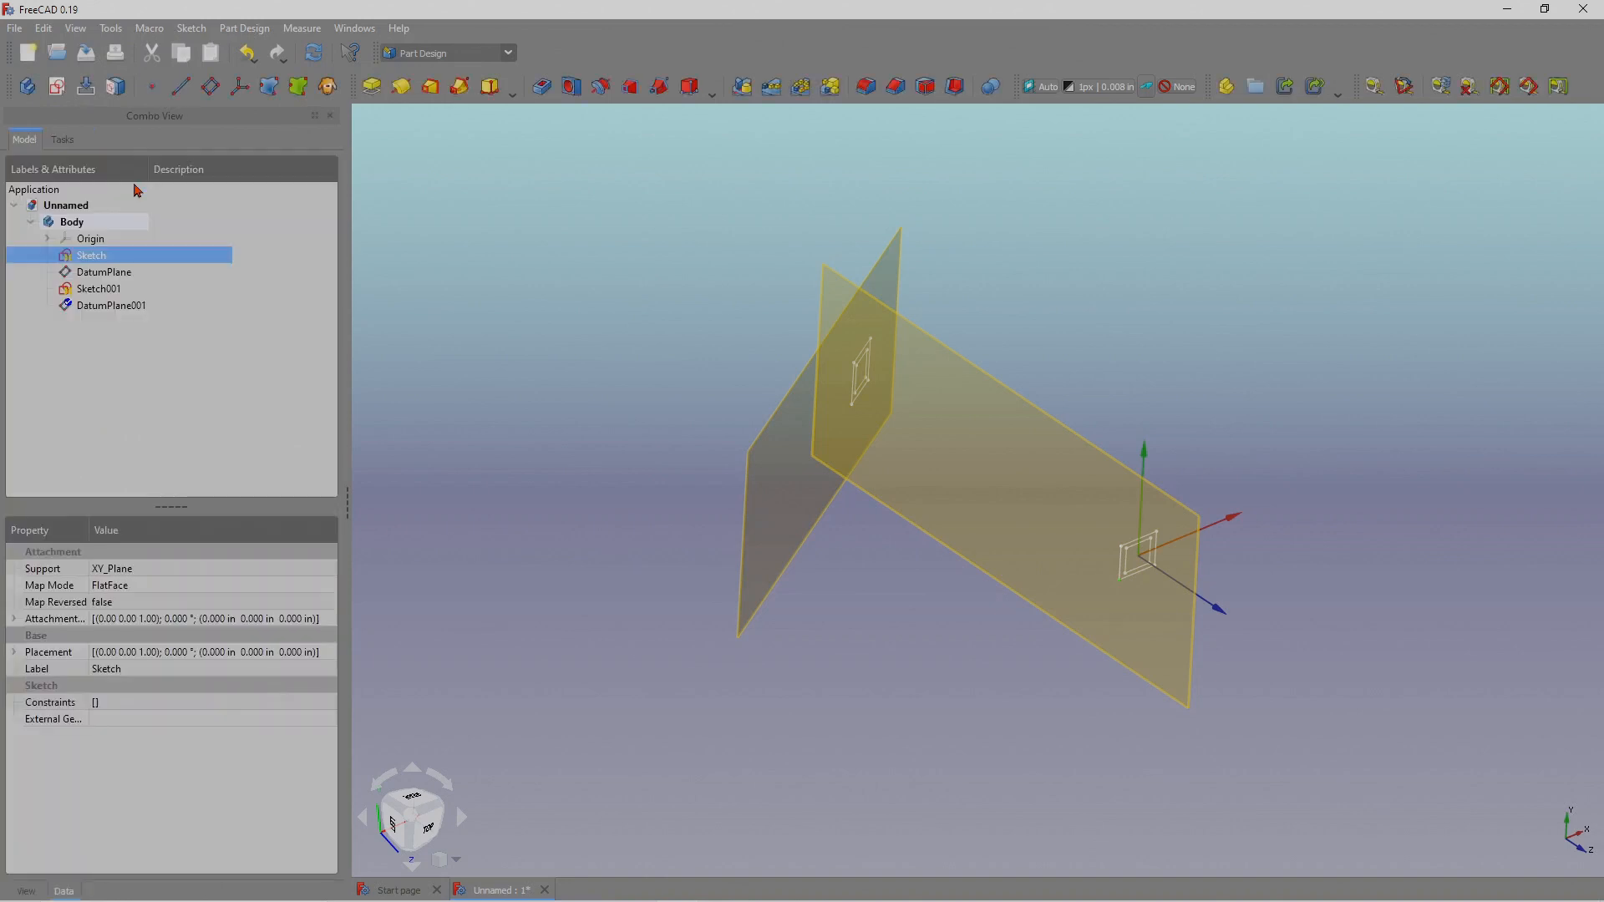
Create a new sketch on the three-point datum plane.
mouse_move(872, 523)
middle_mouse_down()
mouse_move(835, 476)
mouse_move(924, 513)
mouse_move(860, 498)
mouse_move(877, 504)
middle_mouse_up()
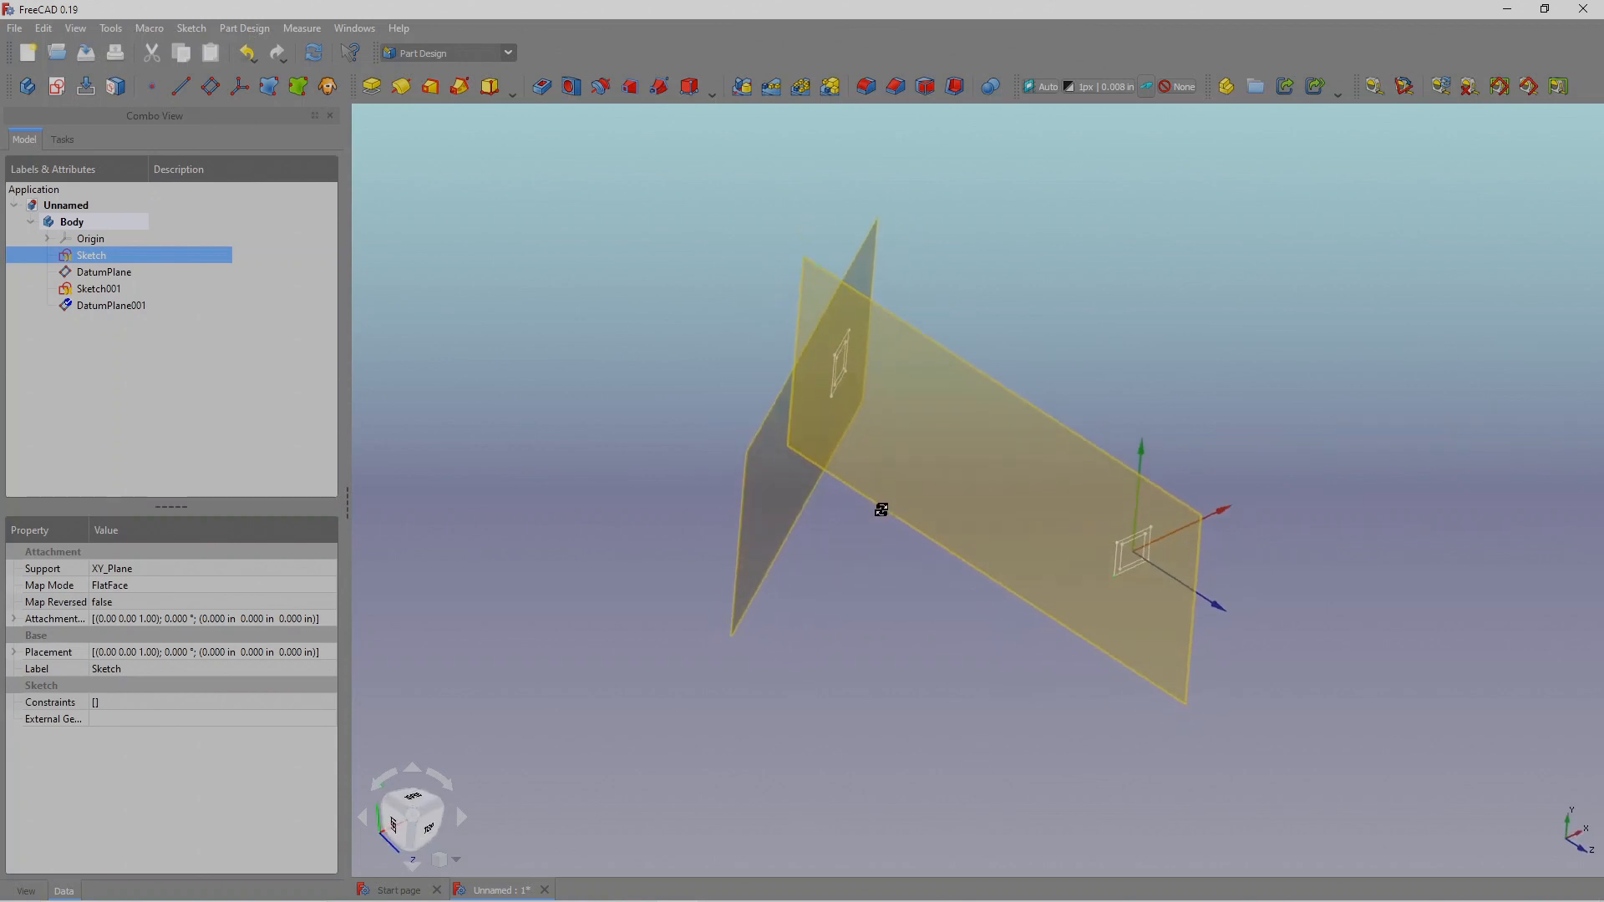
scroll(930, 451, "up", 2)
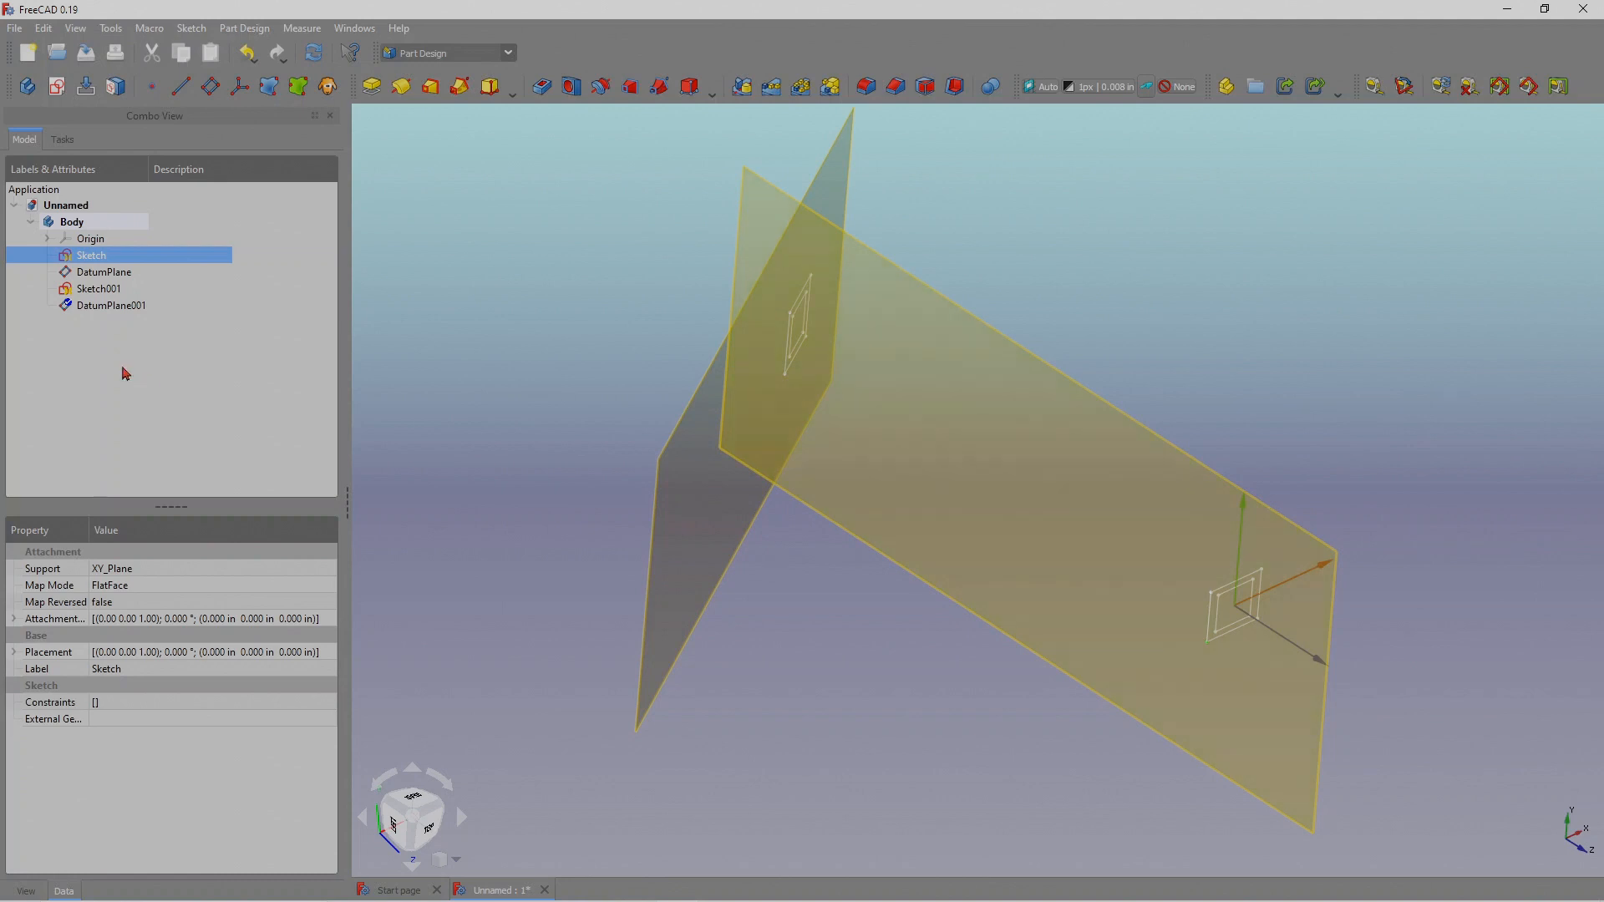
left_click(125, 308)
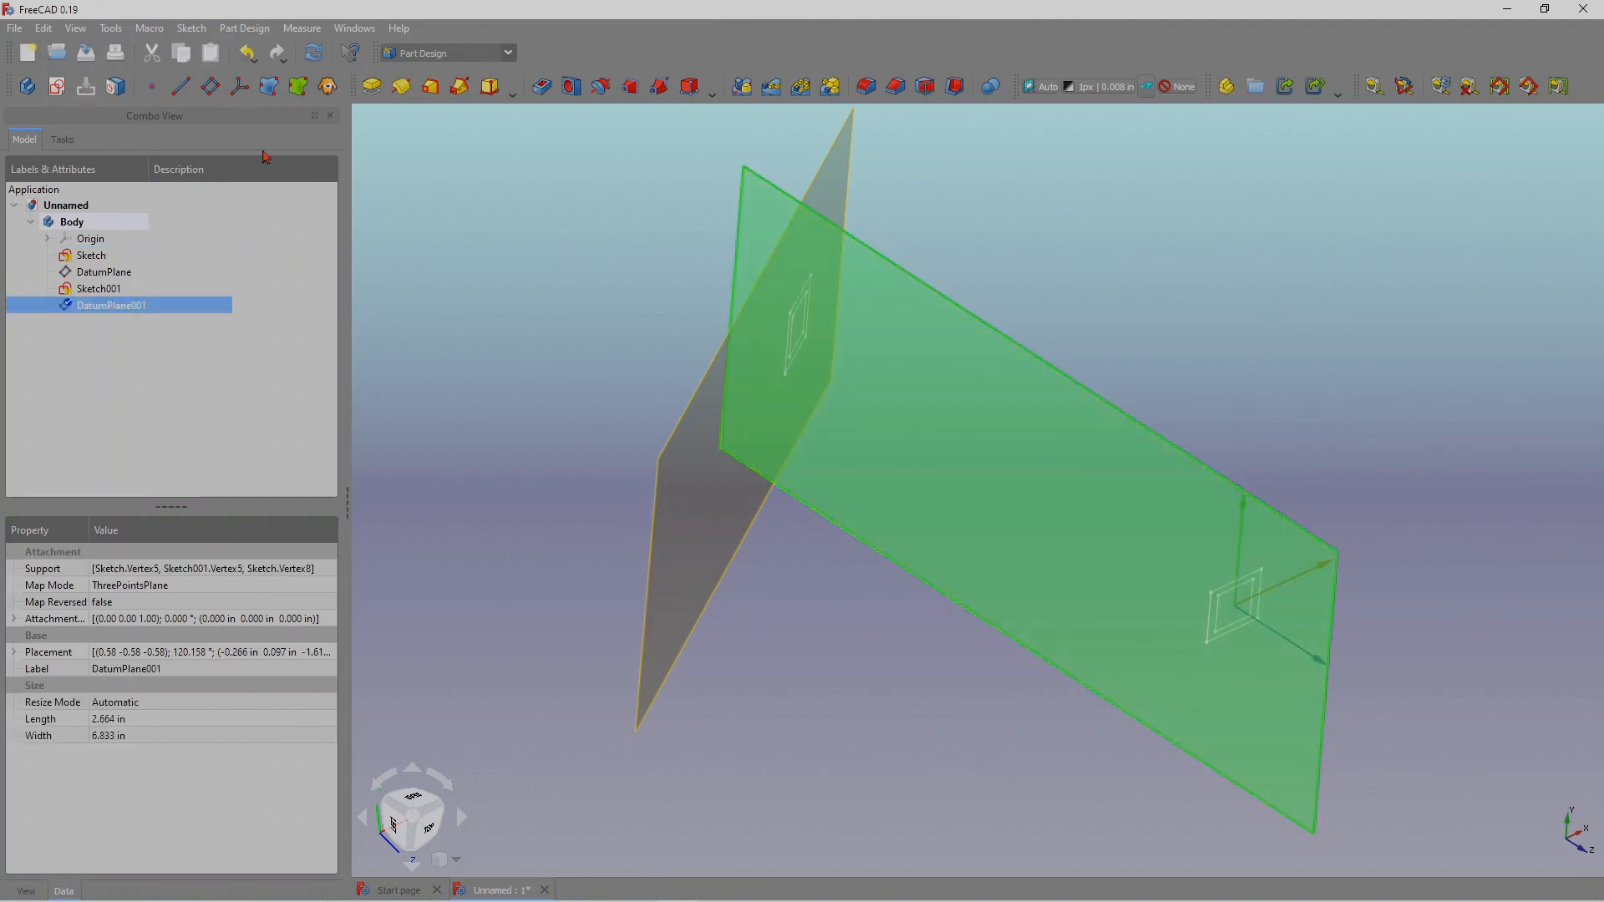
left_click(58, 87)
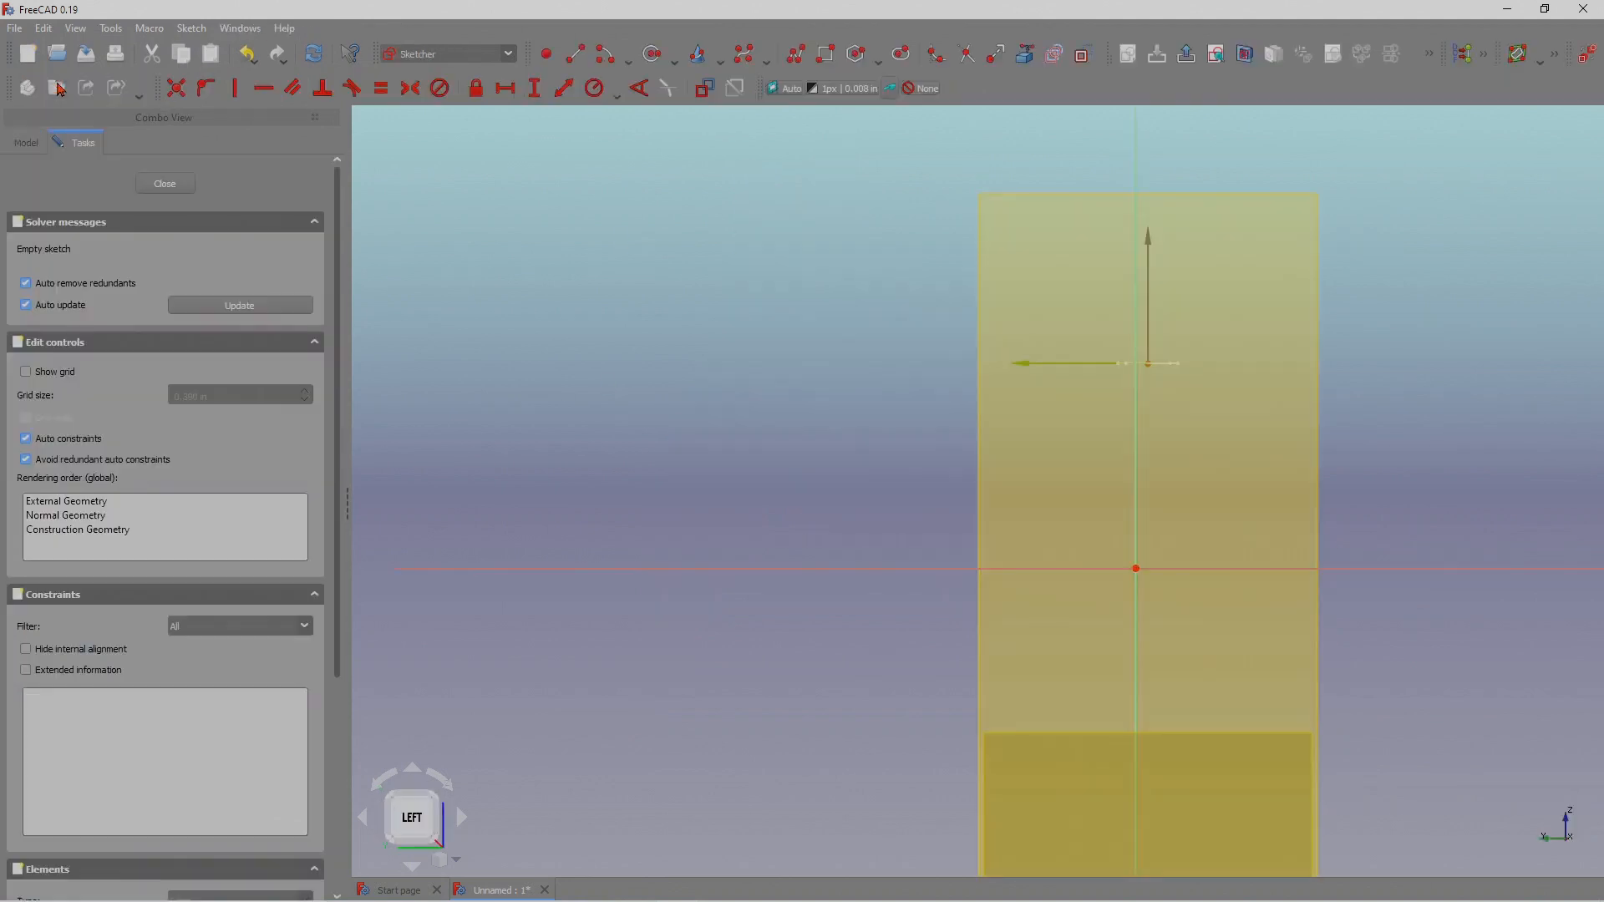
Examine from several angles how the new sketch's plane and axes lie relative to both rectangle sketches and the angled datum plane.
scroll(838, 363, "down", 3)
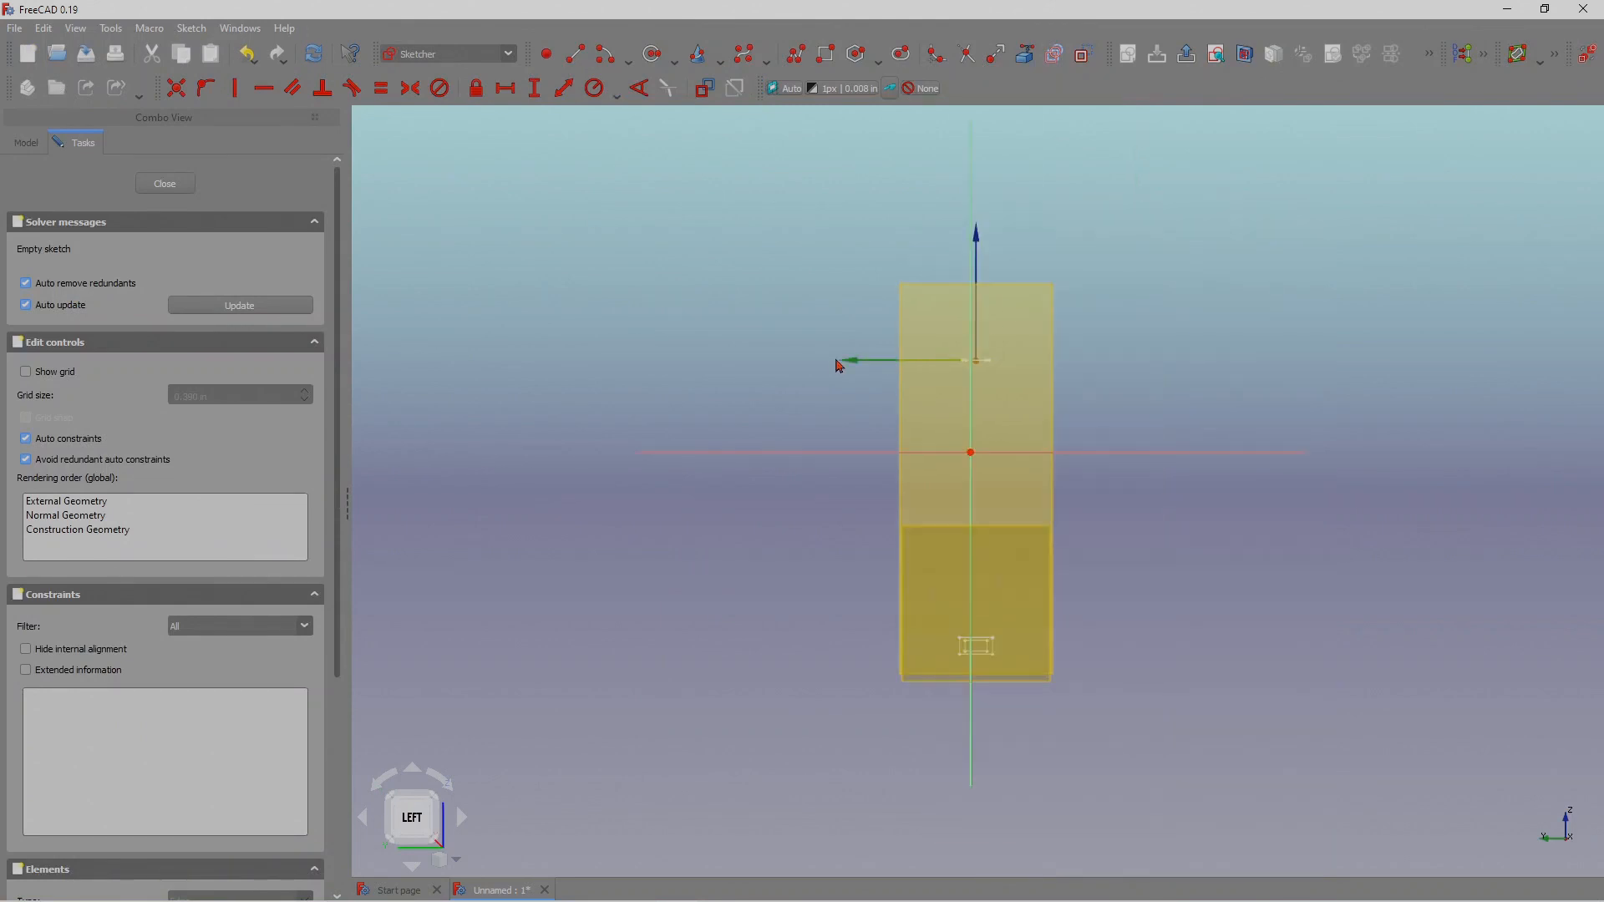
scroll(1066, 694, "up", 3)
scroll(1073, 658, "down", 2)
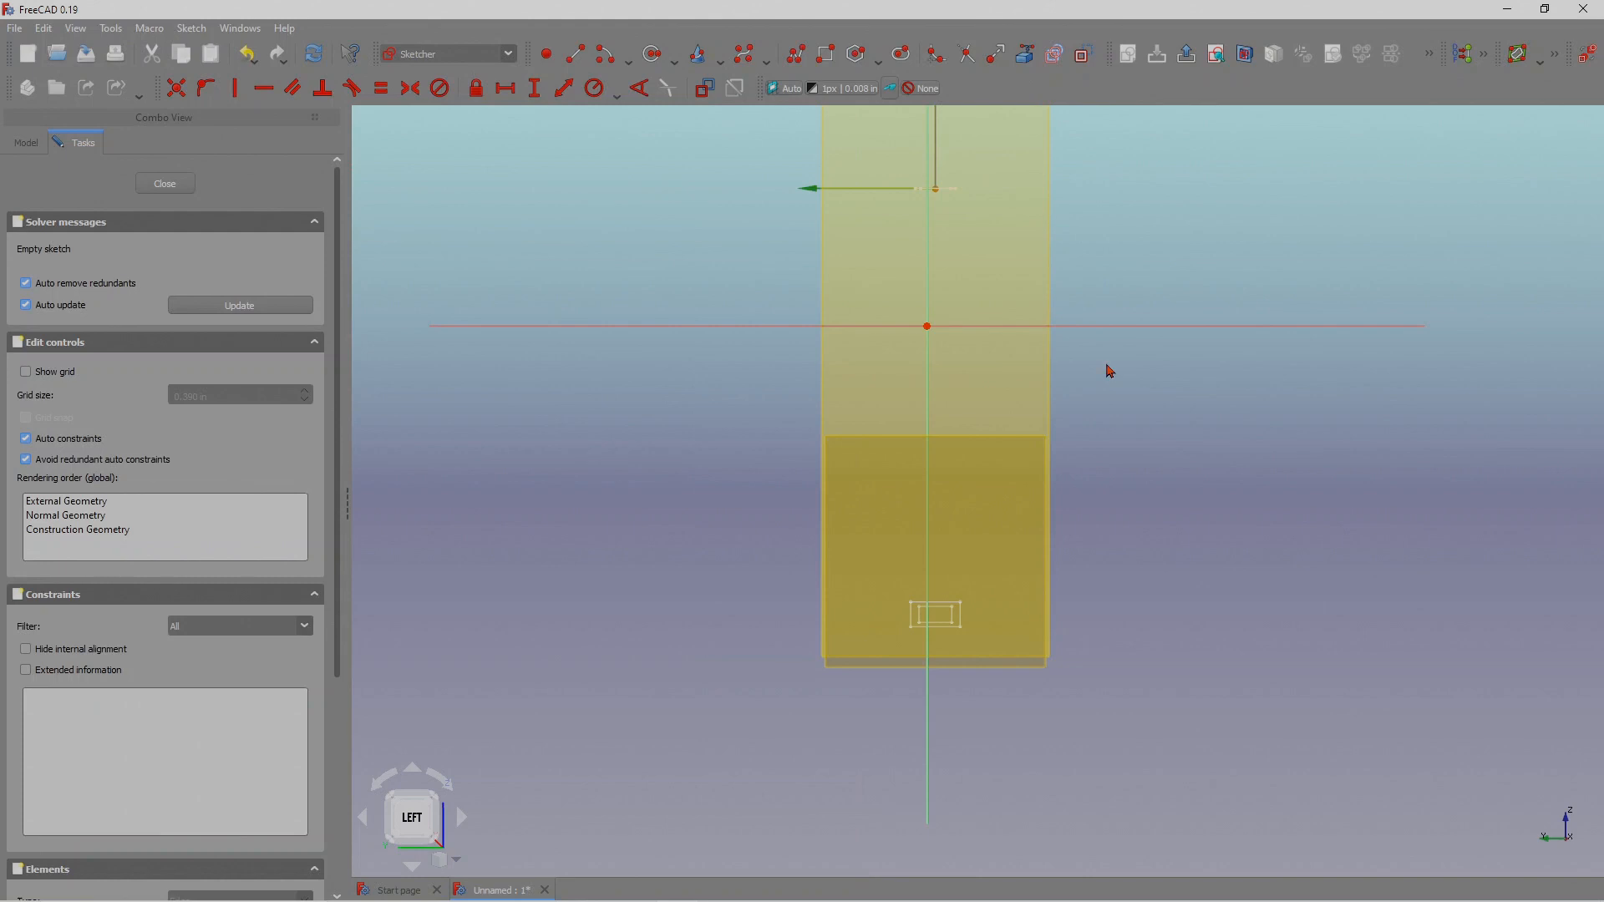
scroll(1073, 463, "down", 2)
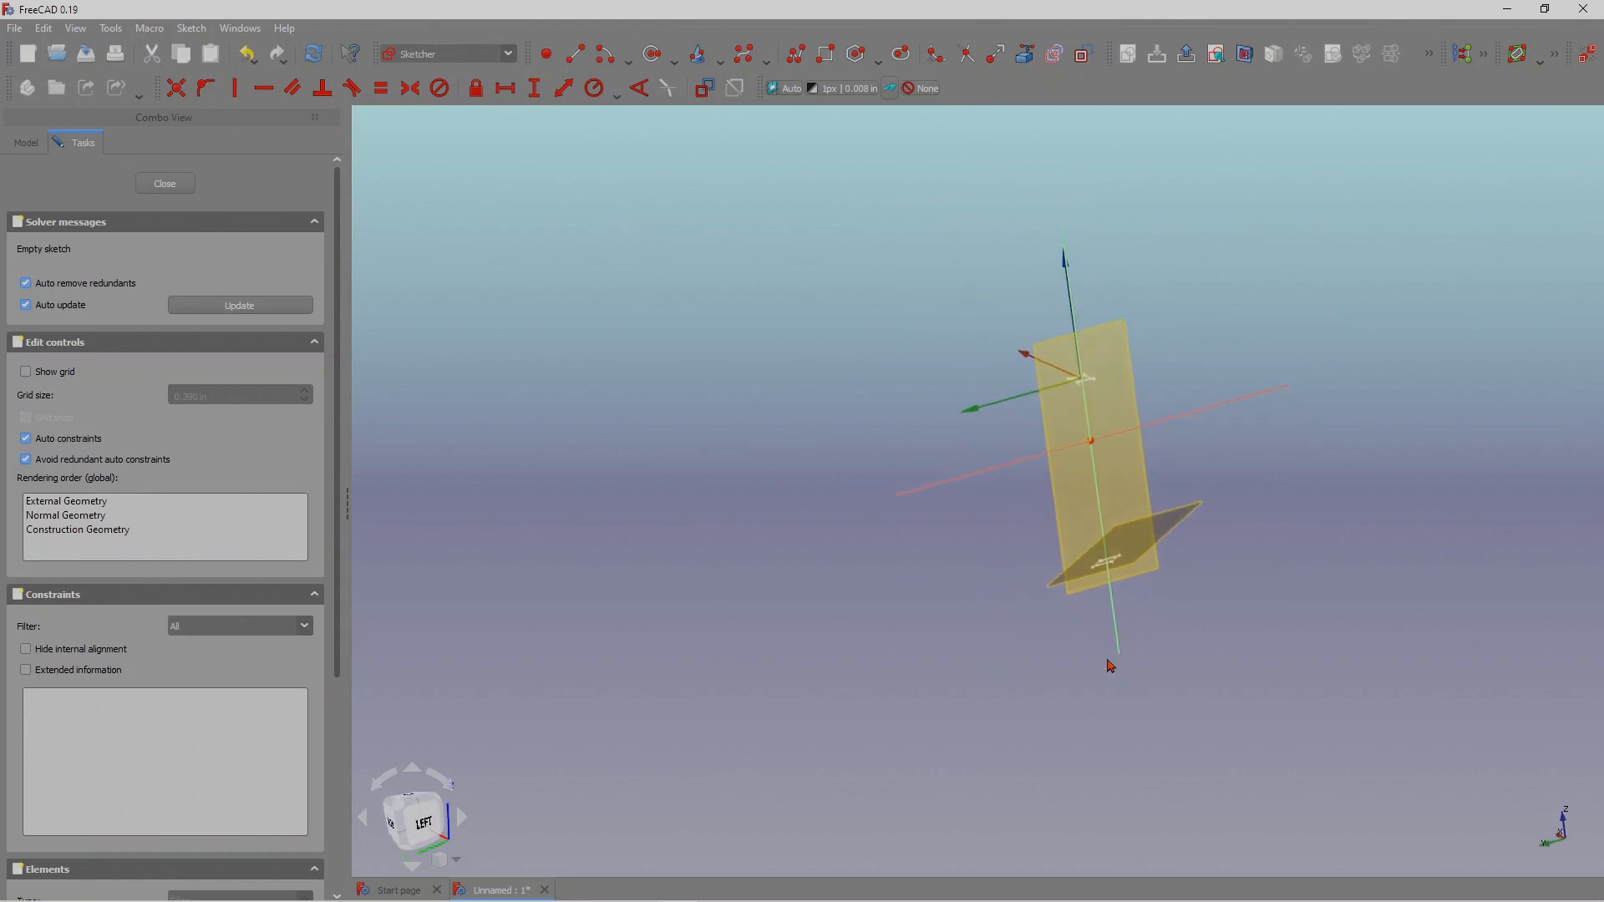
scroll(1107, 660, "down", 4)
scroll(1141, 597, "up", 5)
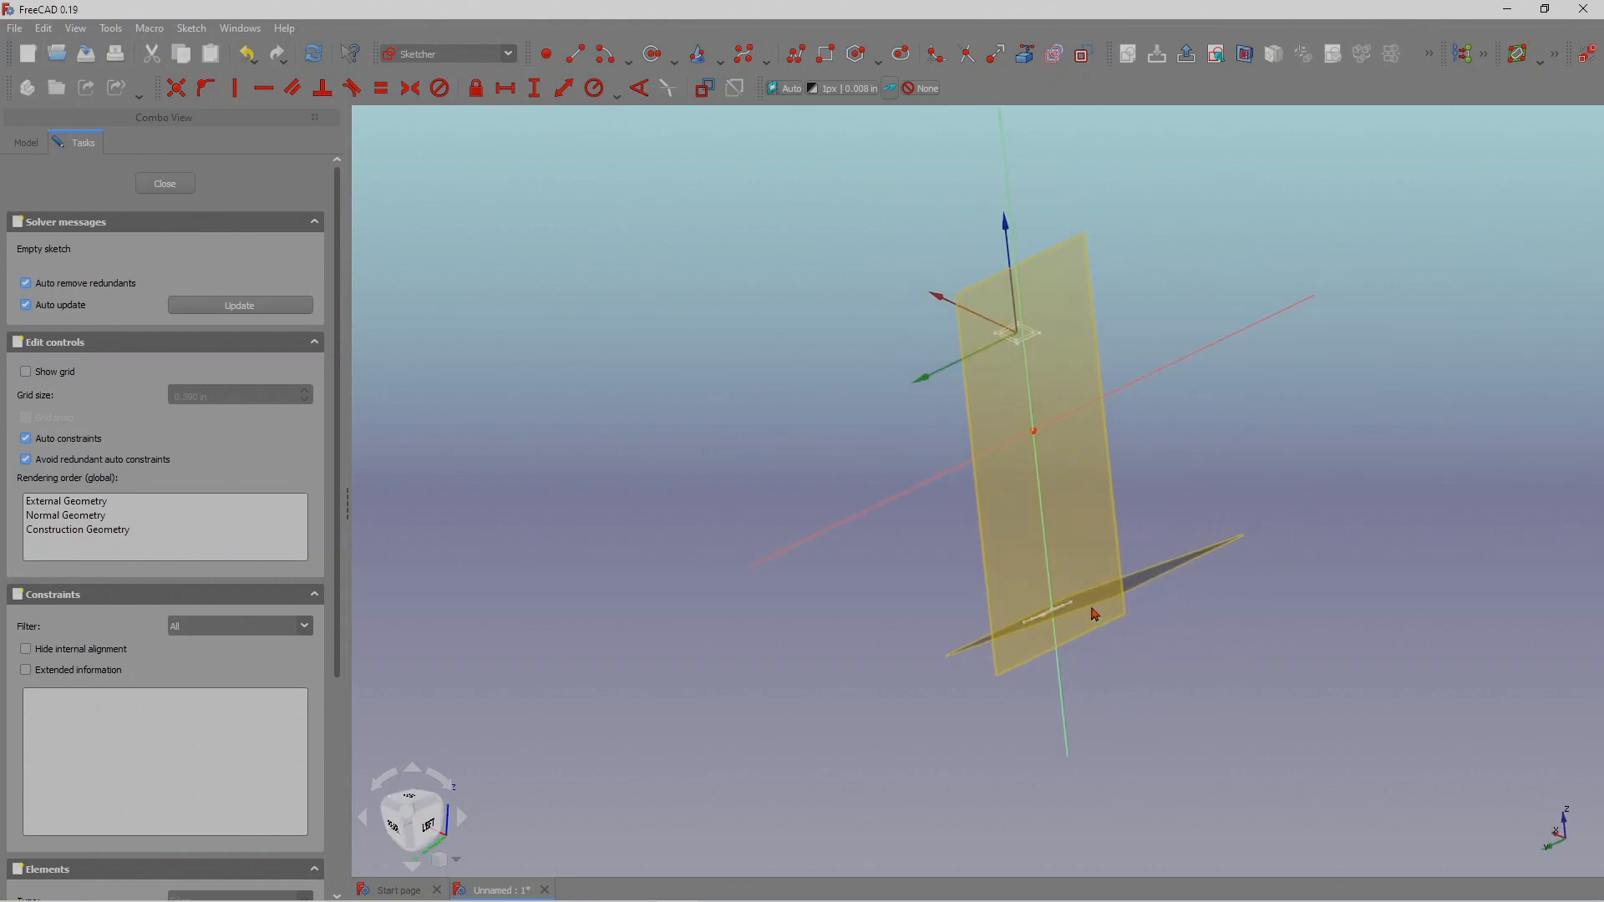
scroll(1159, 438, "down", 2)
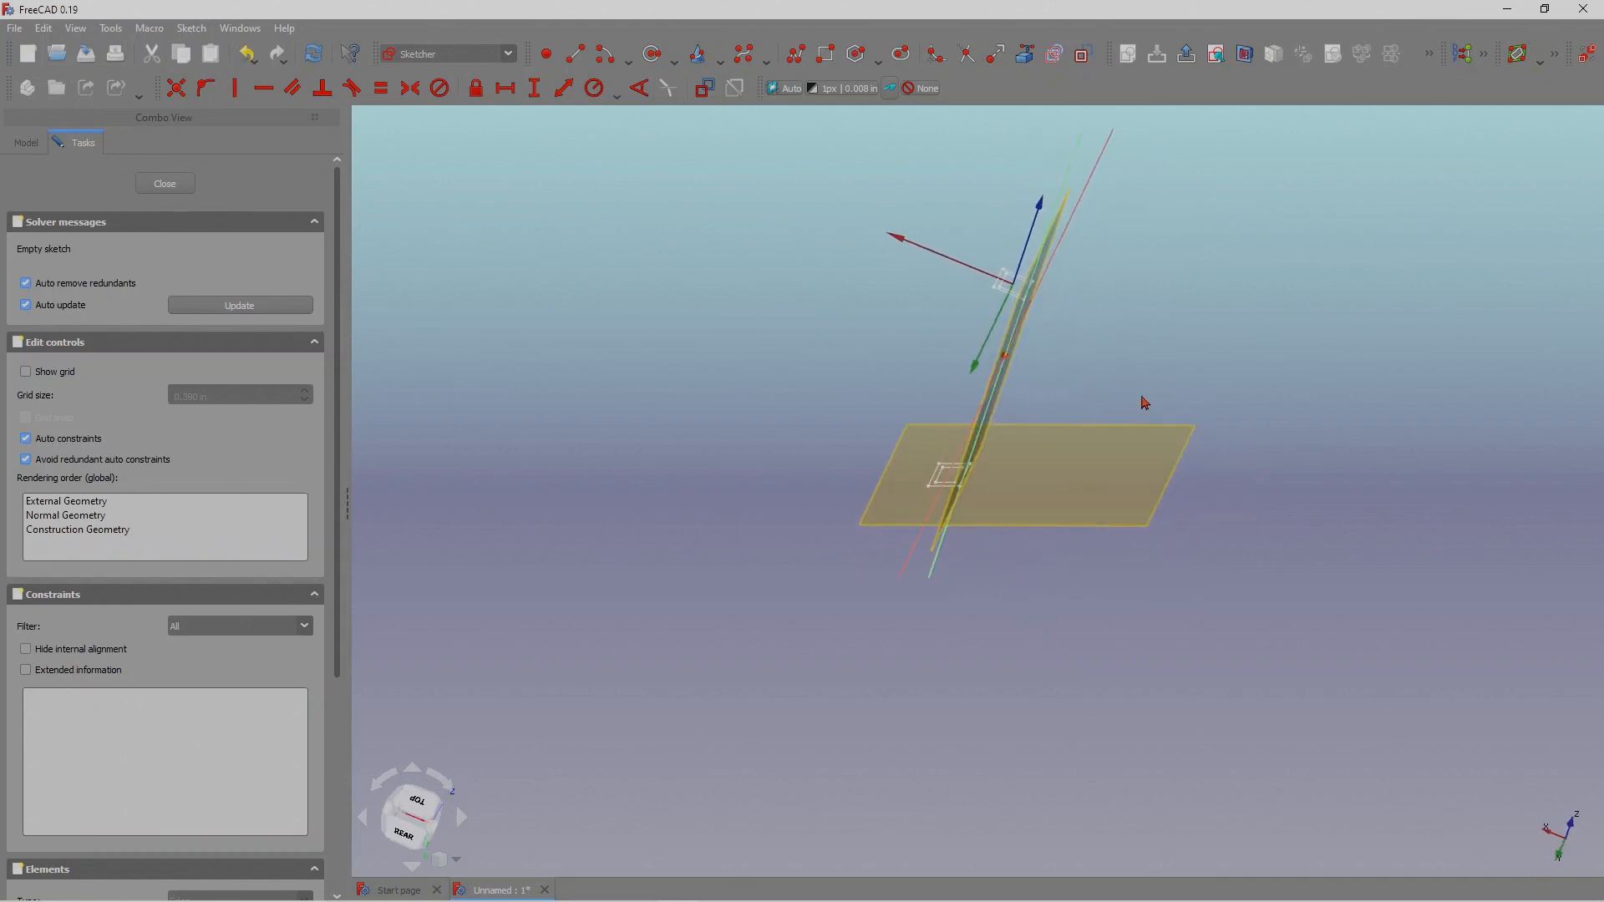
scroll(1129, 375, "down", 2)
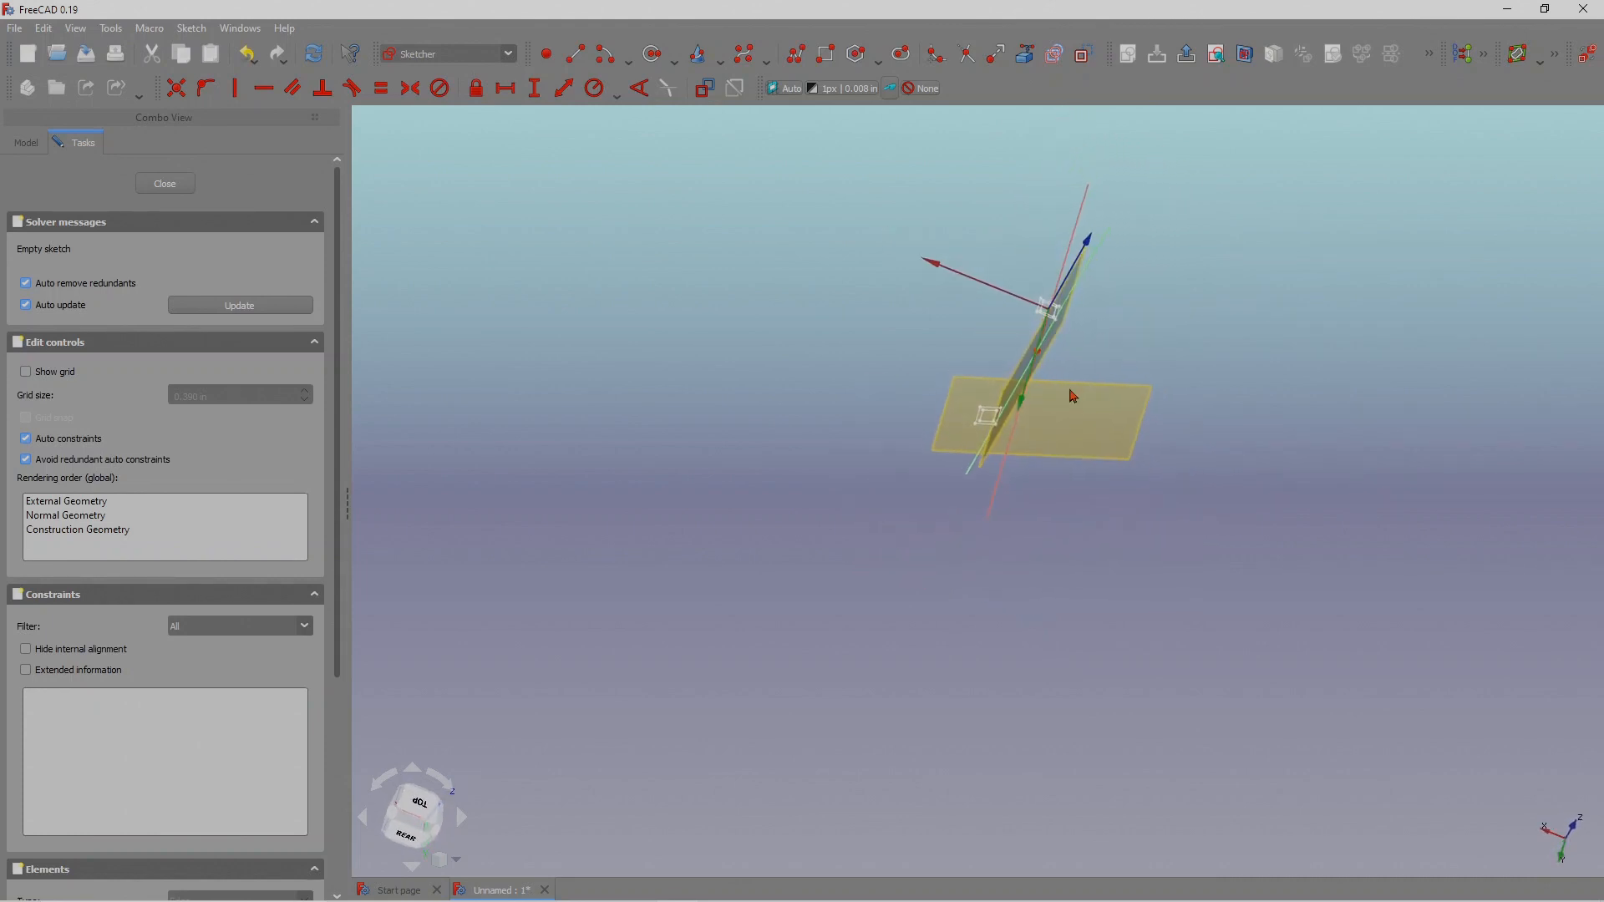
scroll(1068, 401, "up", 4)
scroll(1084, 368, "up", 2)
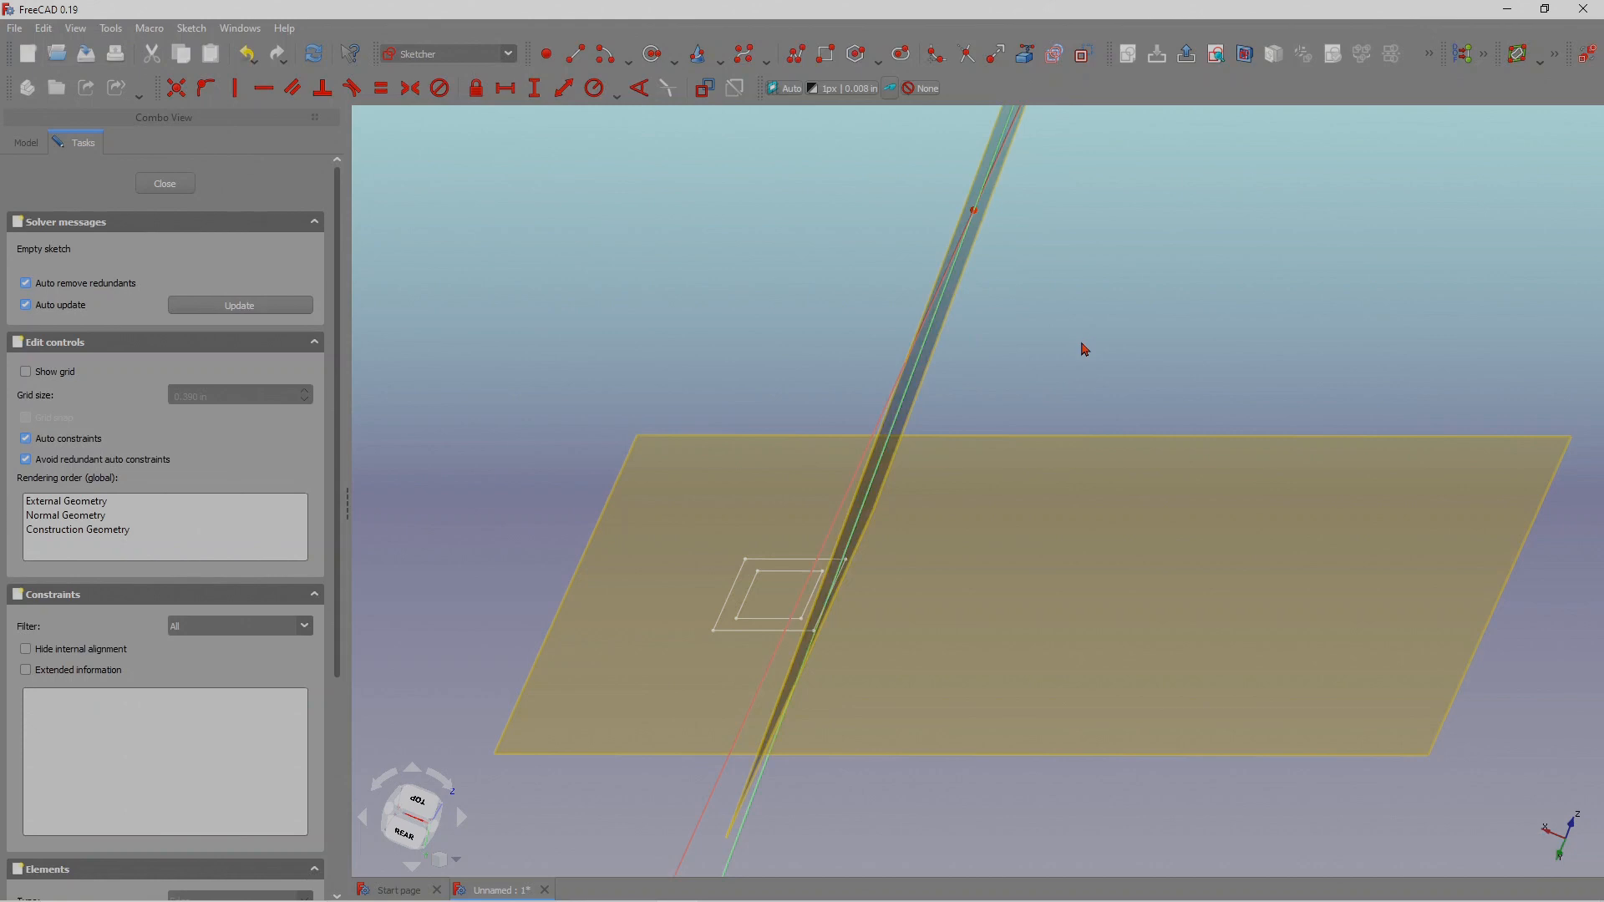
mouse_move(1059, 365)
middle_mouse_down()
mouse_move(1072, 377)
mouse_move(1043, 386)
middle_mouse_up()
scroll(1055, 473, "down", 6)
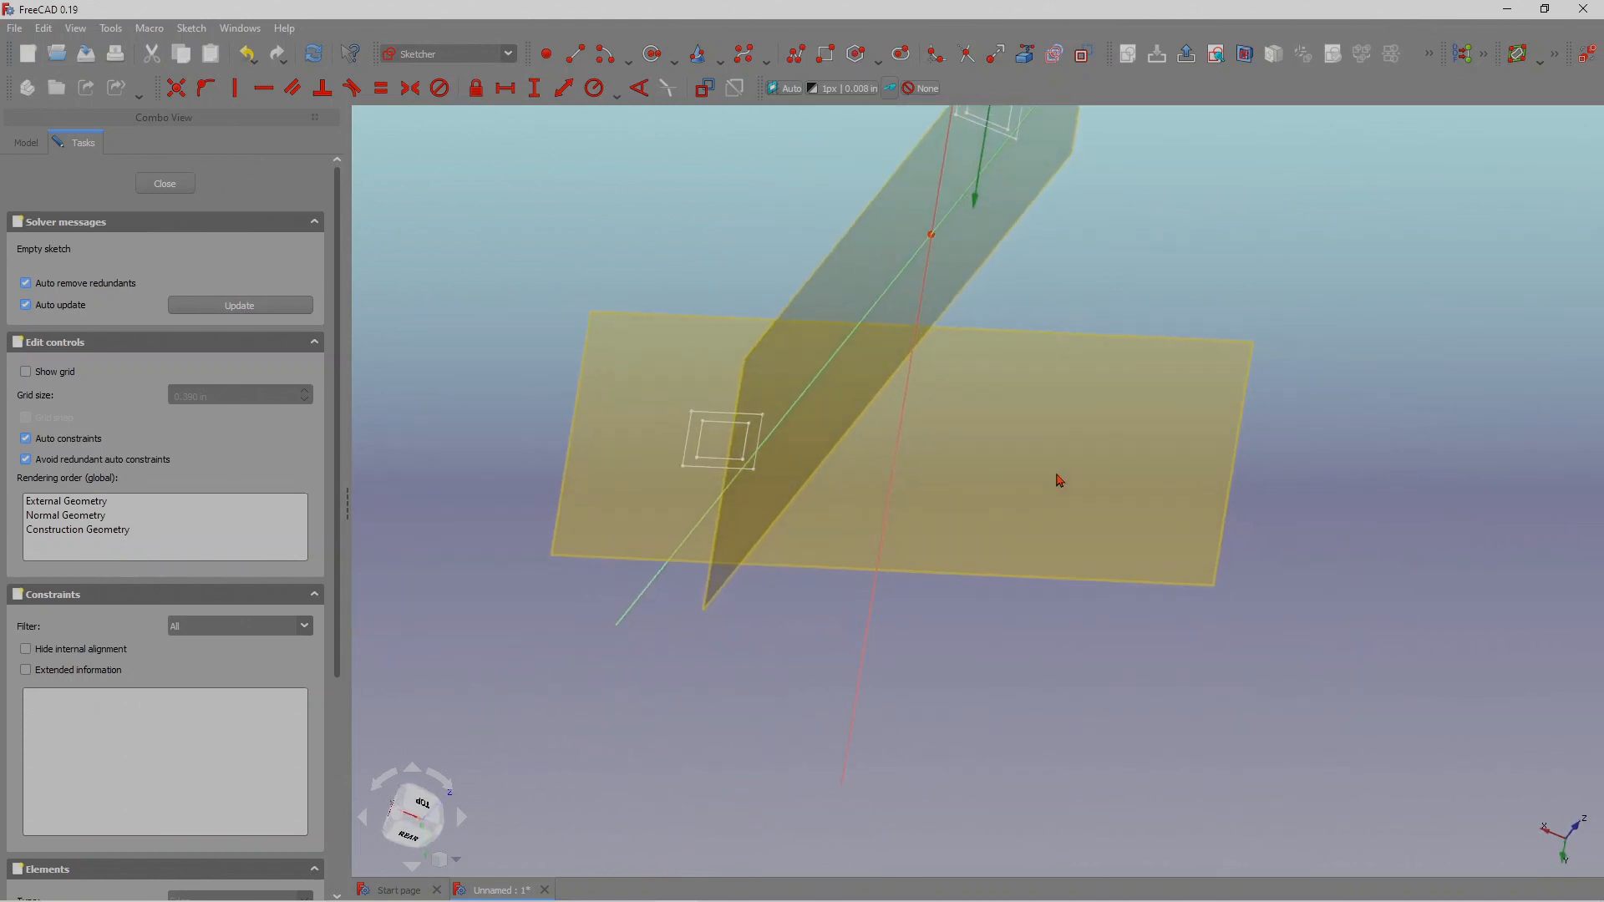
mouse_move(1121, 221)
middle_mouse_down()
mouse_move(1119, 275)
mouse_move(1072, 301)
mouse_move(1077, 315)
middle_mouse_up()
scroll(1092, 275, "up", 8)
middle_click_drag(1236, 379, 1206, 380)
scroll(1232, 383, "up", 3)
scroll(1204, 384, "down", 5)
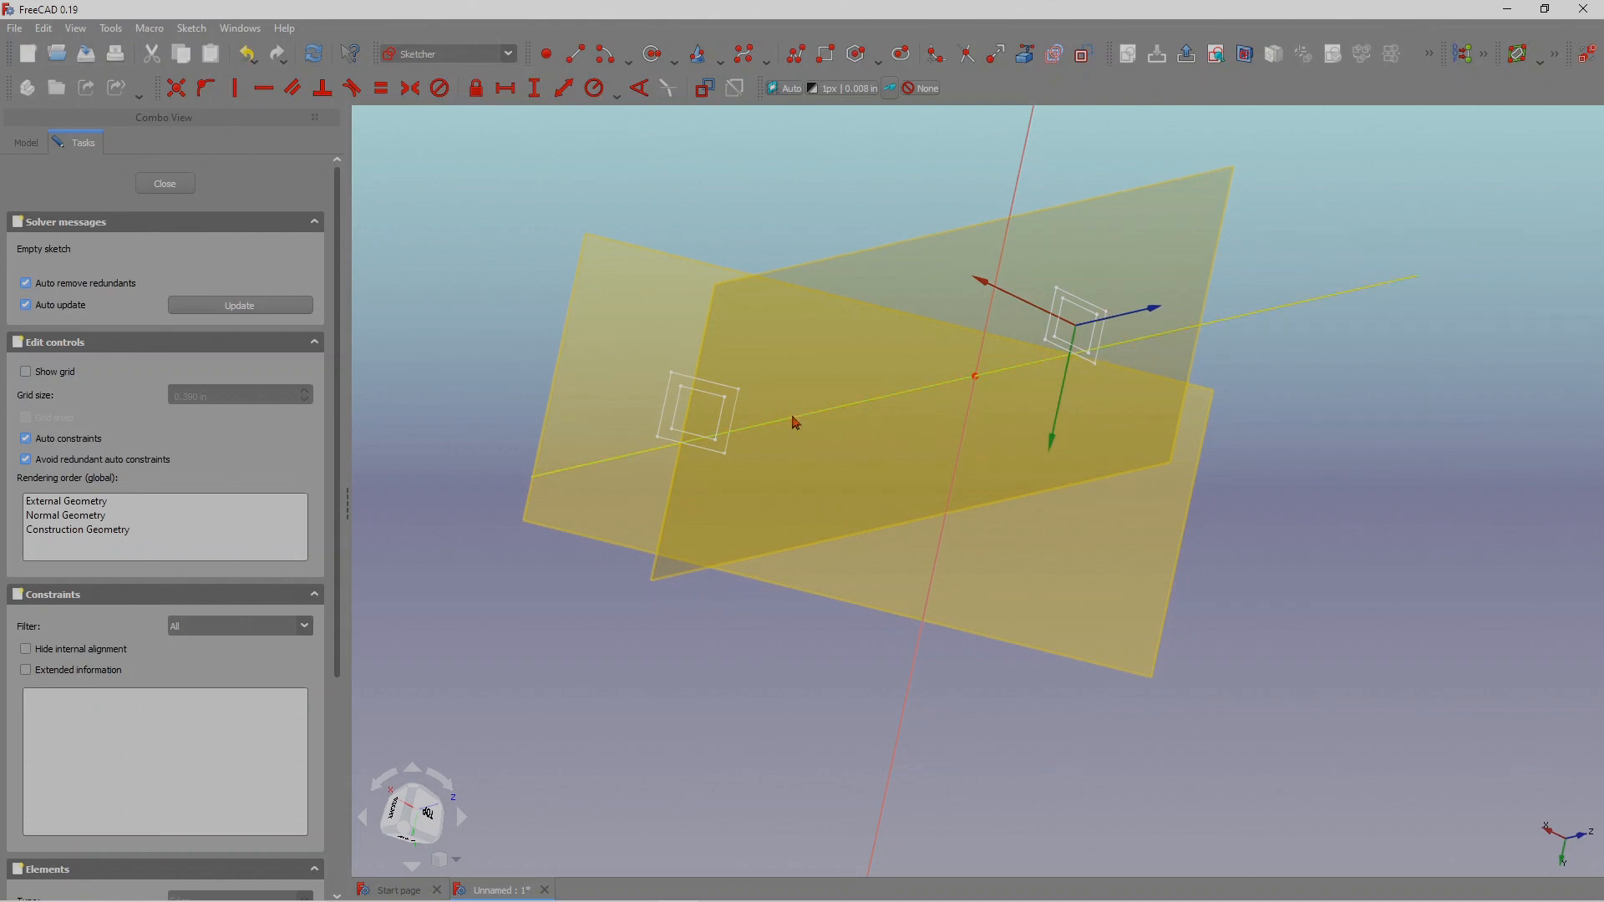
middle_click_drag(729, 464, 730, 483)
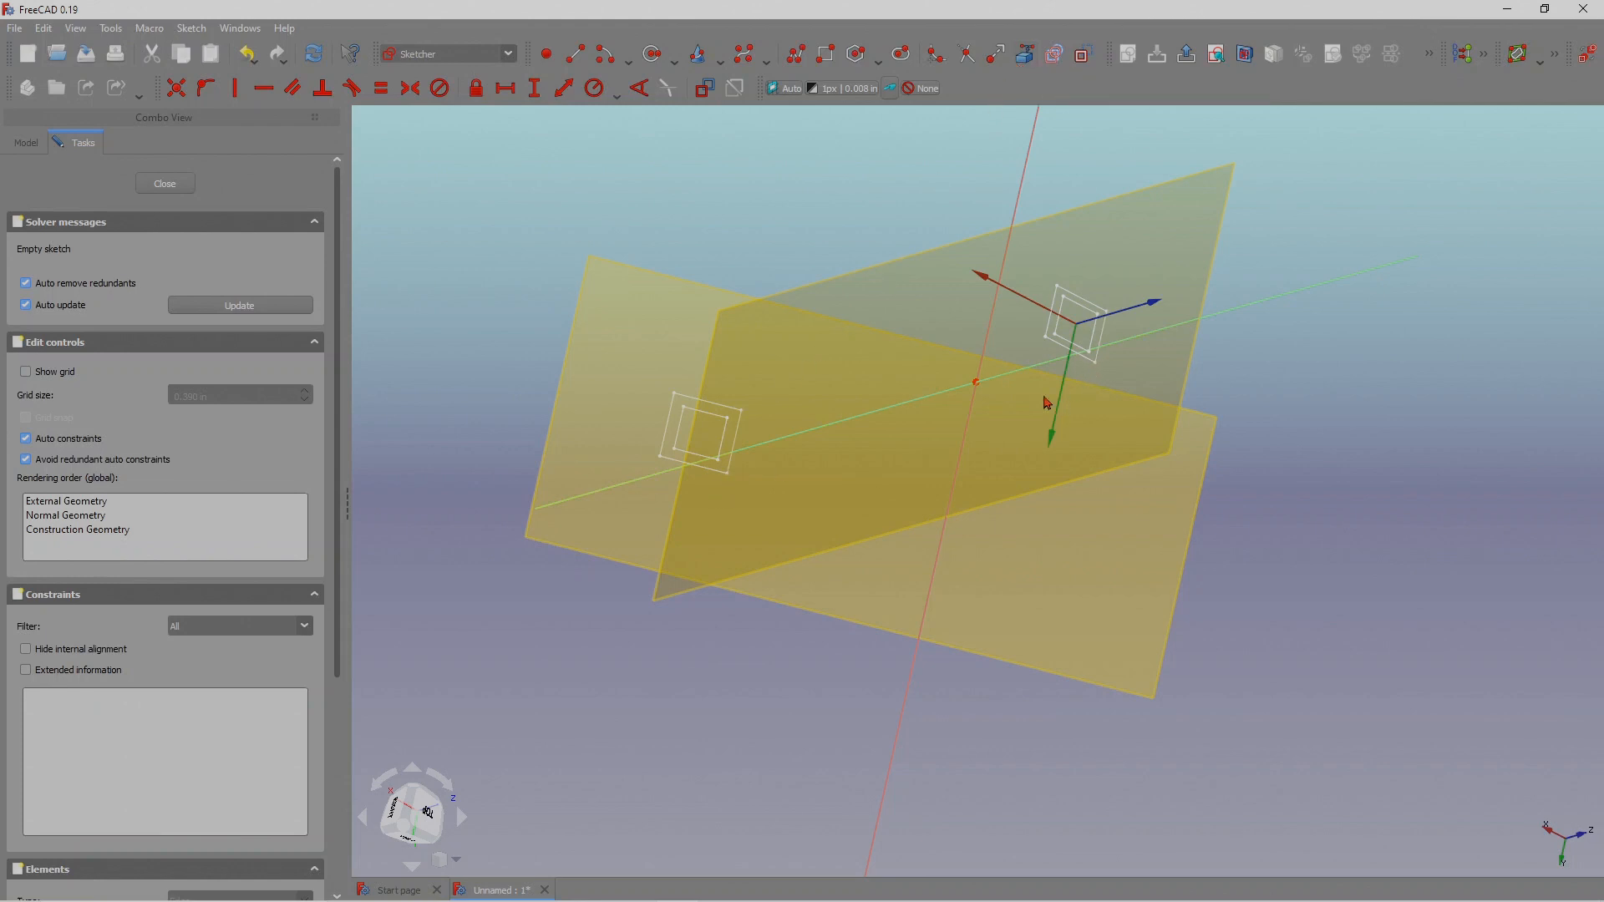
Link one outer-rectangle corner from each profile sketch, both lying on the three-point plane, into the new sketch as external geometry.
left_click(1023, 64)
scroll(706, 499, "up", 3)
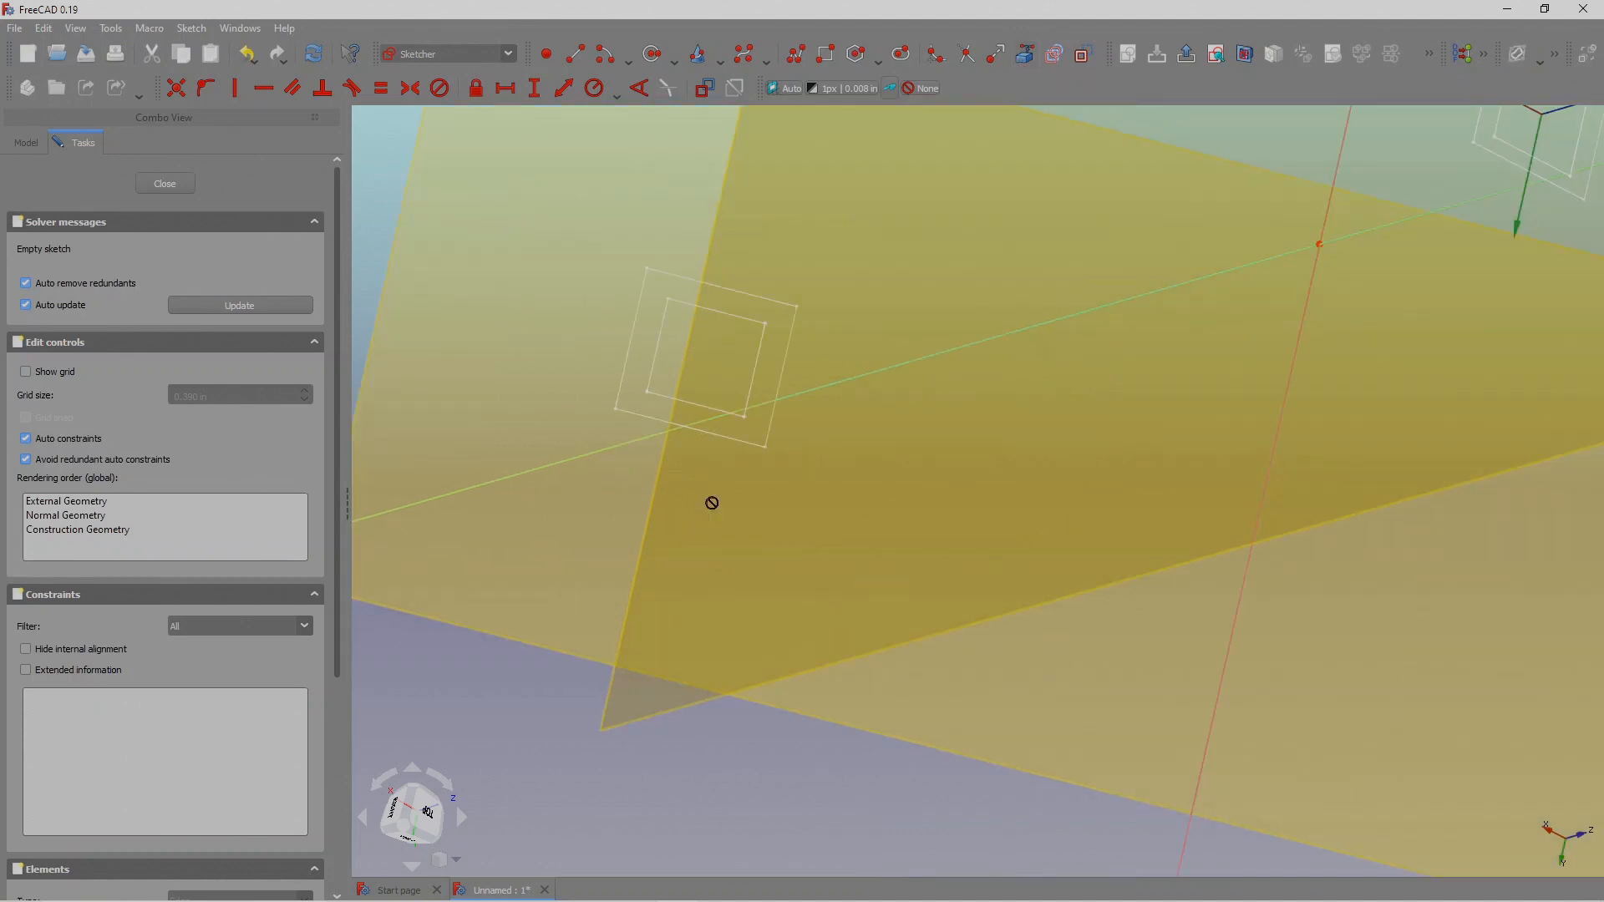
scroll(949, 401, "down", 5)
scroll(904, 421, "up", 3)
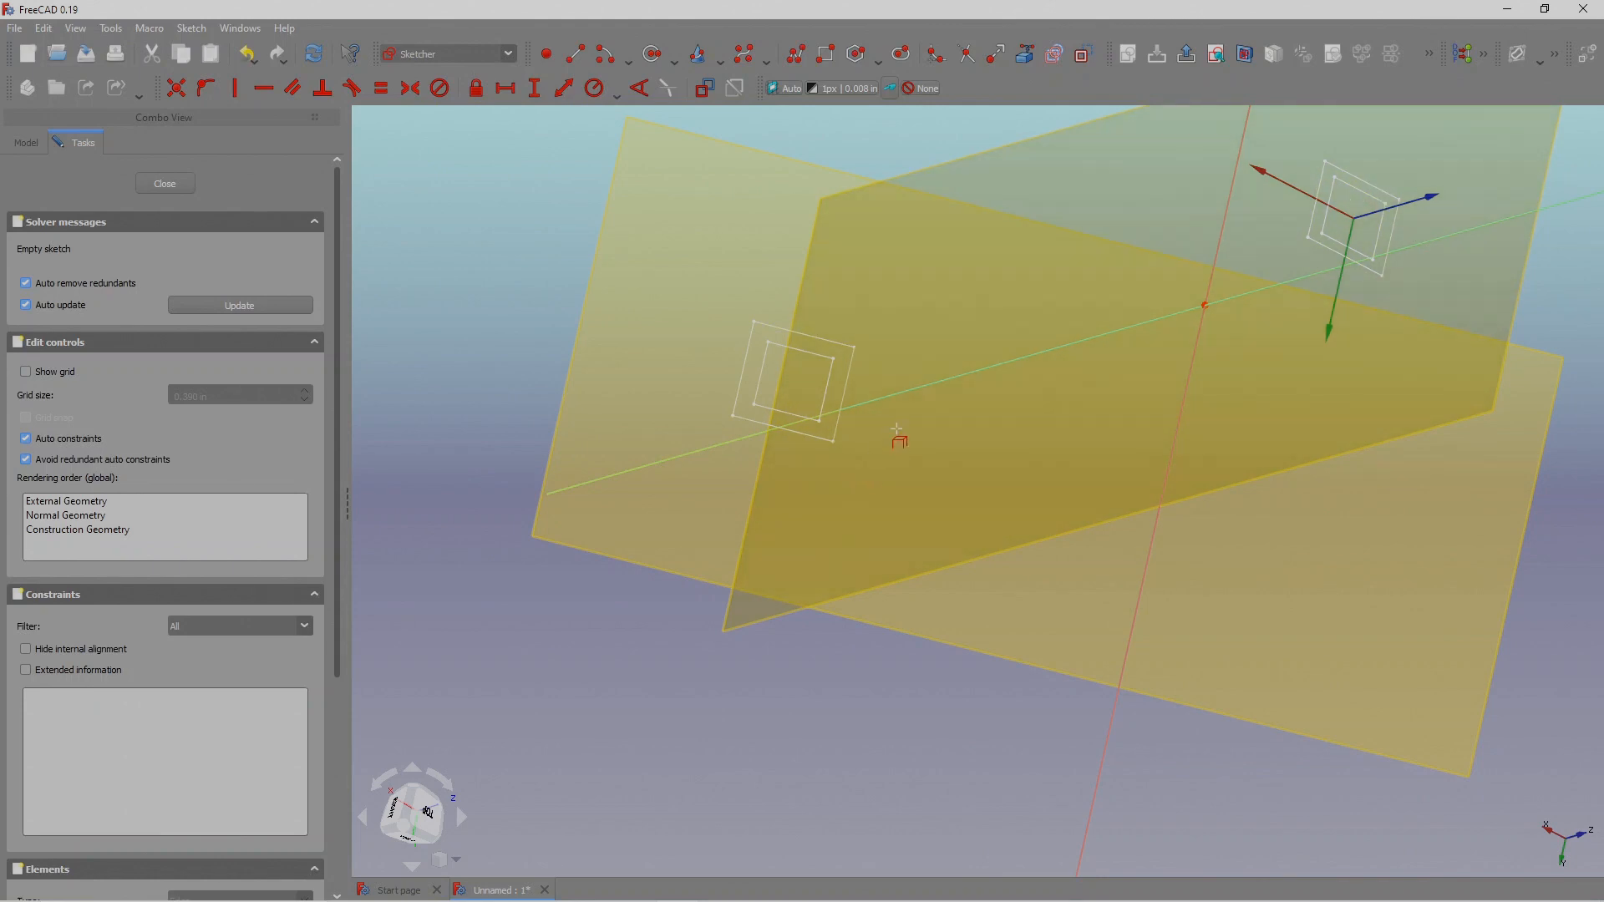
scroll(897, 433, "up", 2)
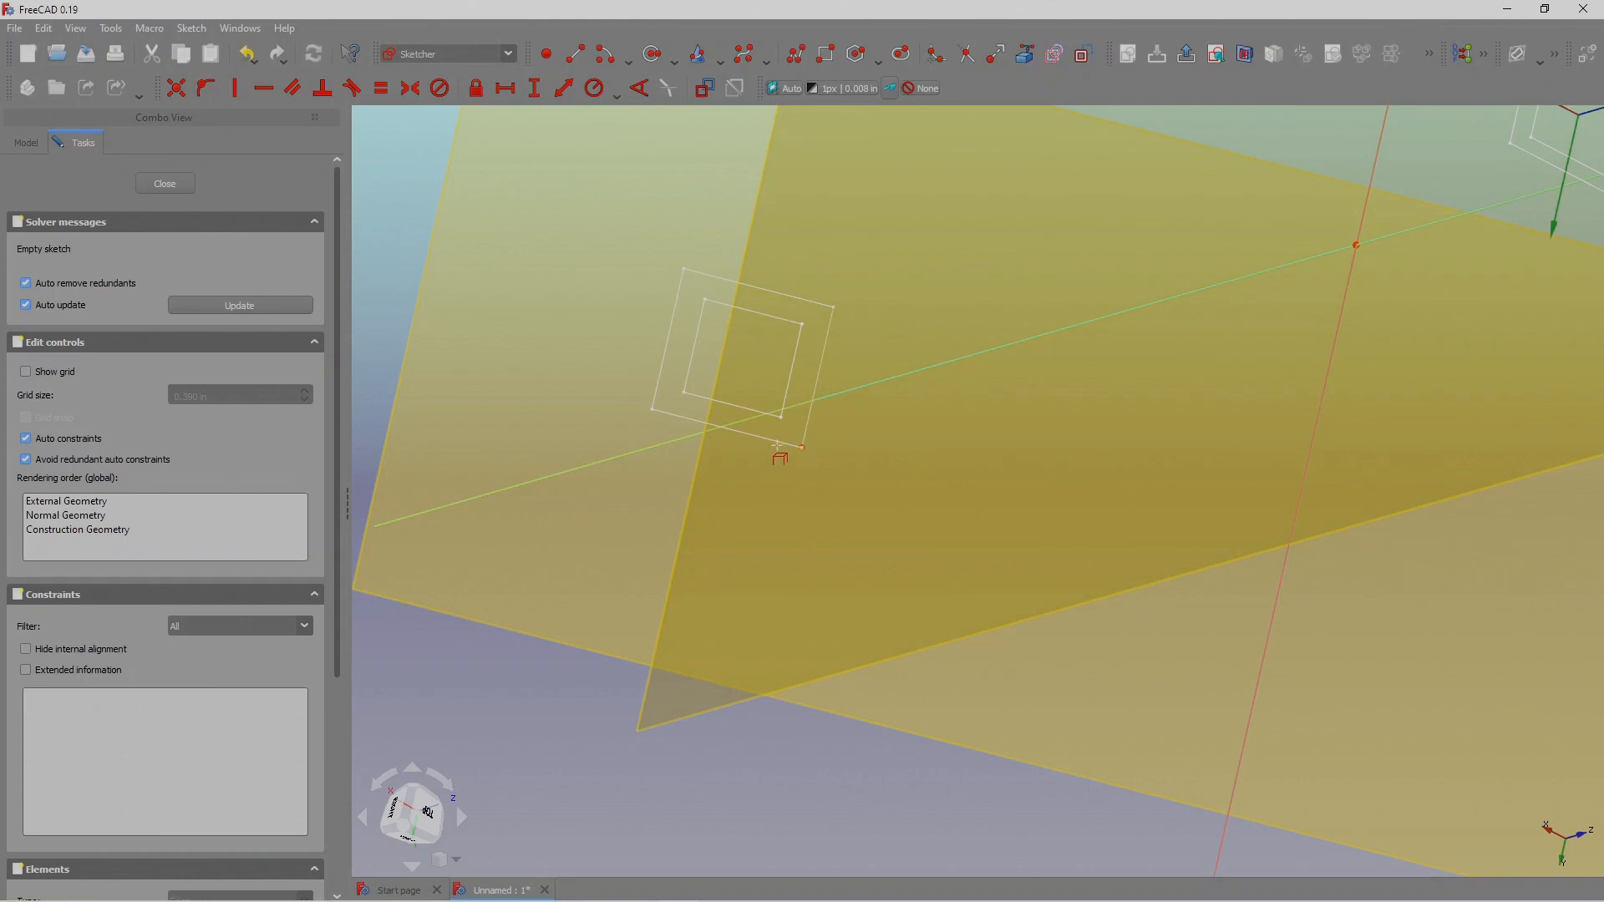
scroll(800, 448, "down", 2)
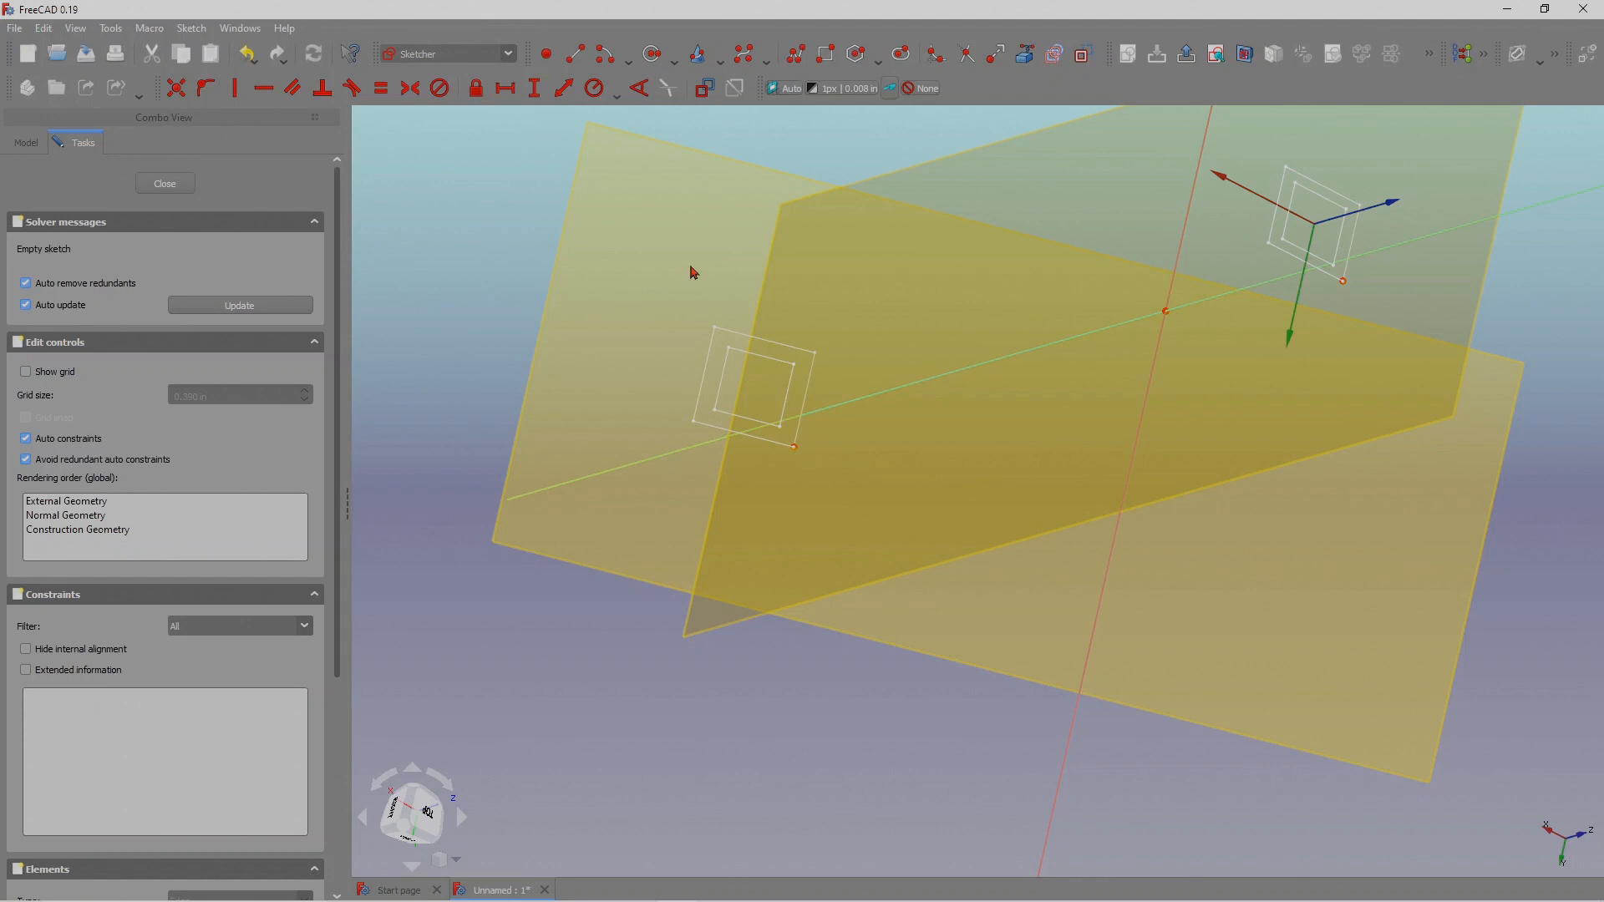
Draw a B-spline between the two linked corners, with two intermediate control points bowing it to one side of the vertical axis.
left_click(743, 58)
left_click(794, 447)
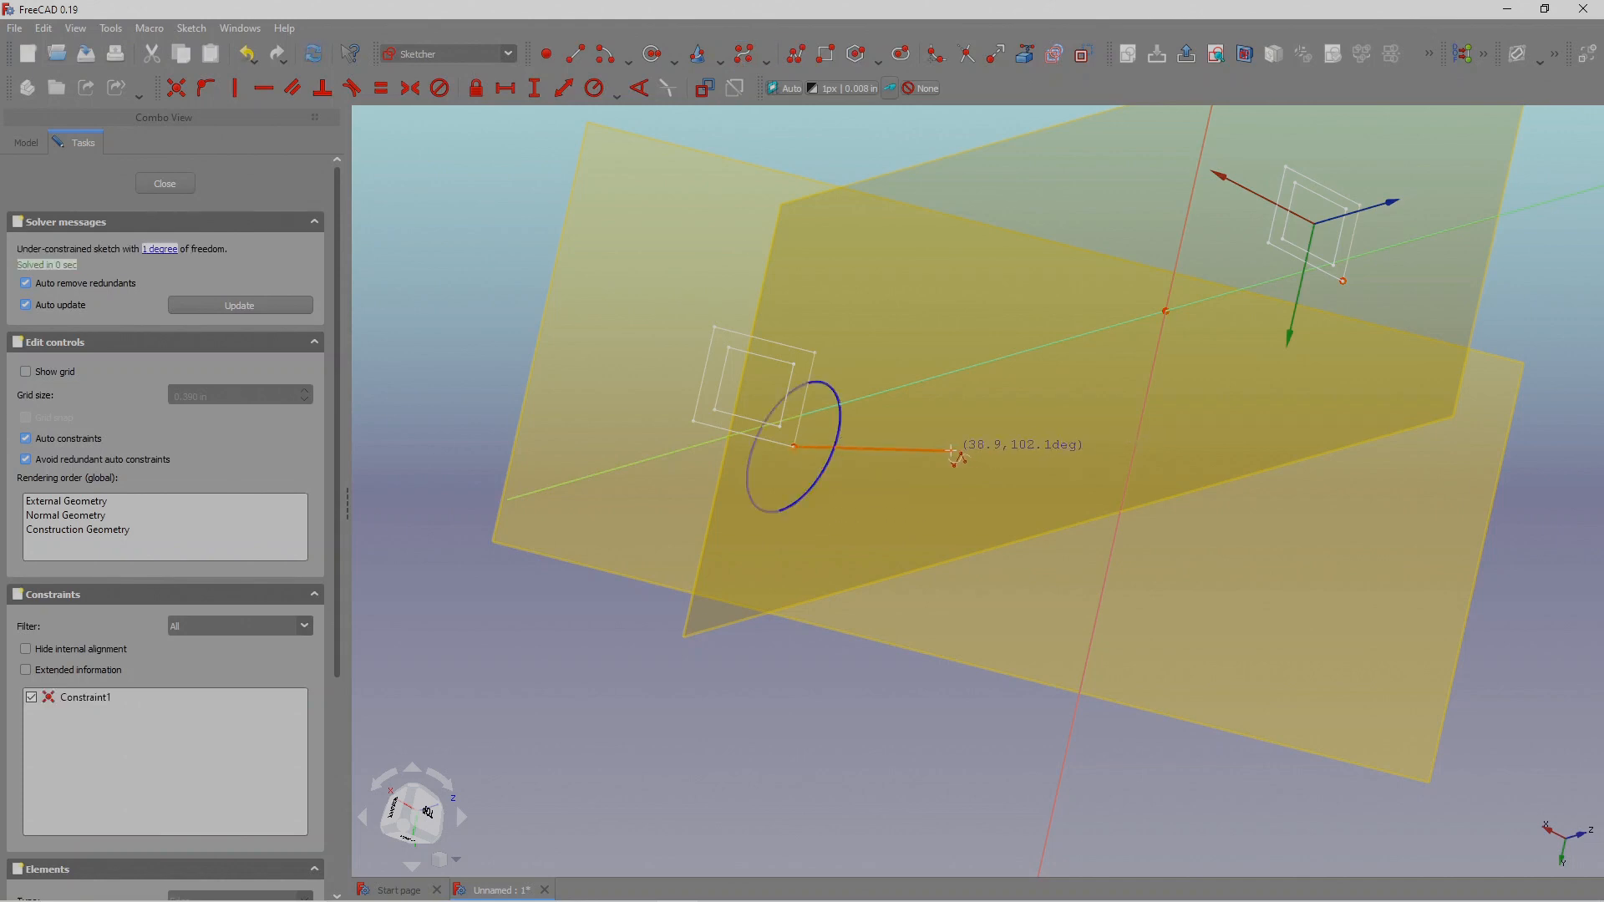
left_click(951, 451)
left_click(1175, 405)
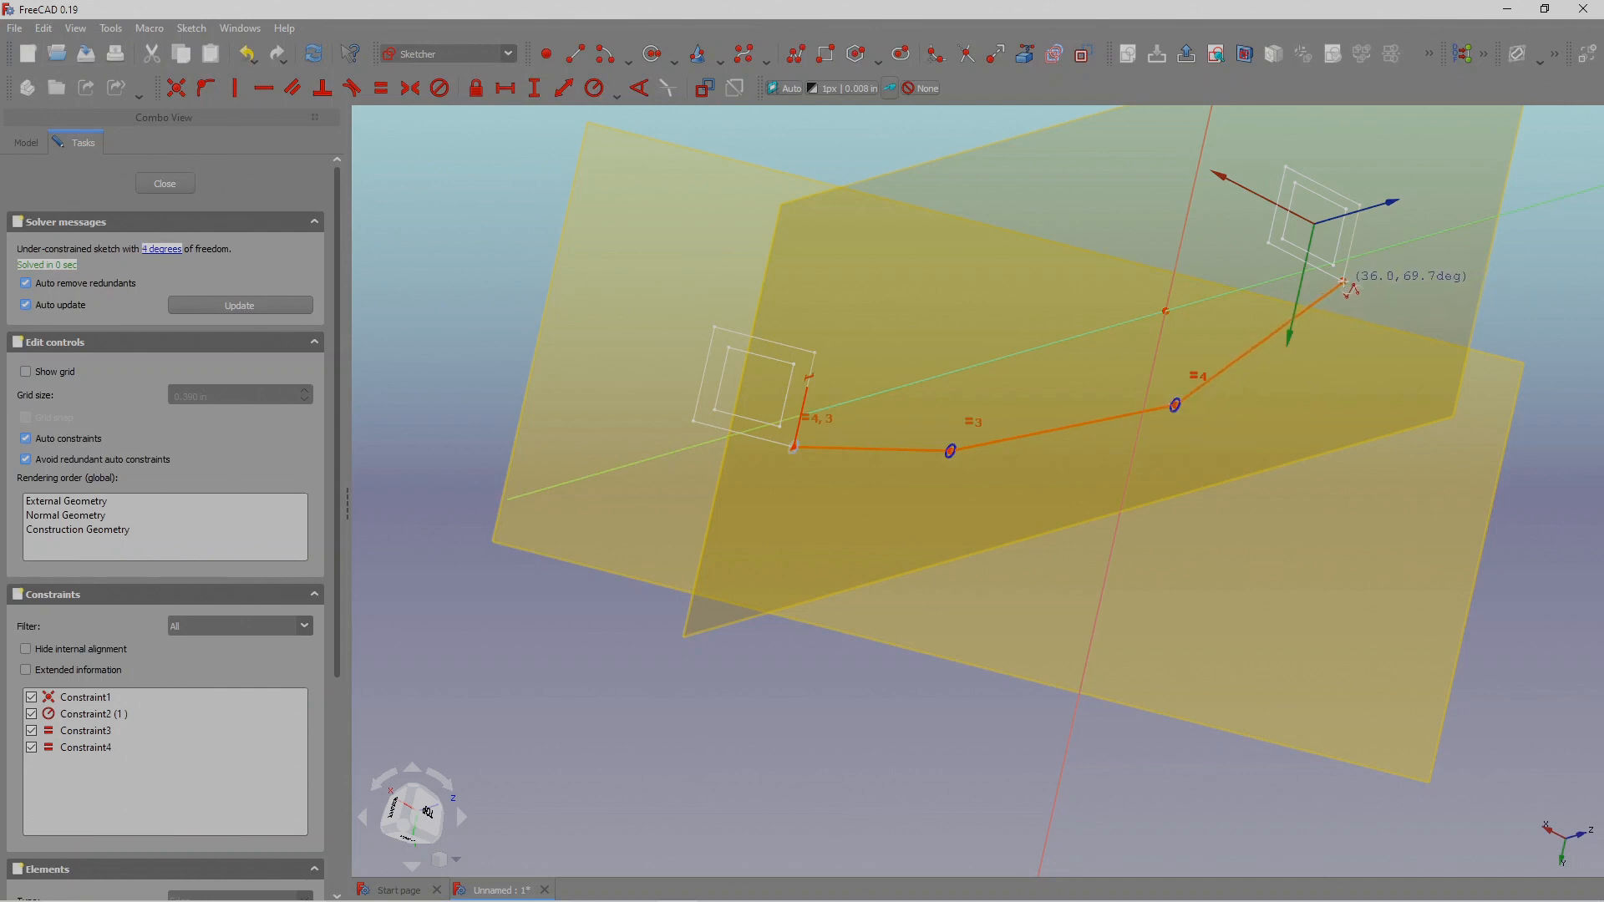
scroll(1343, 281, "up", 5)
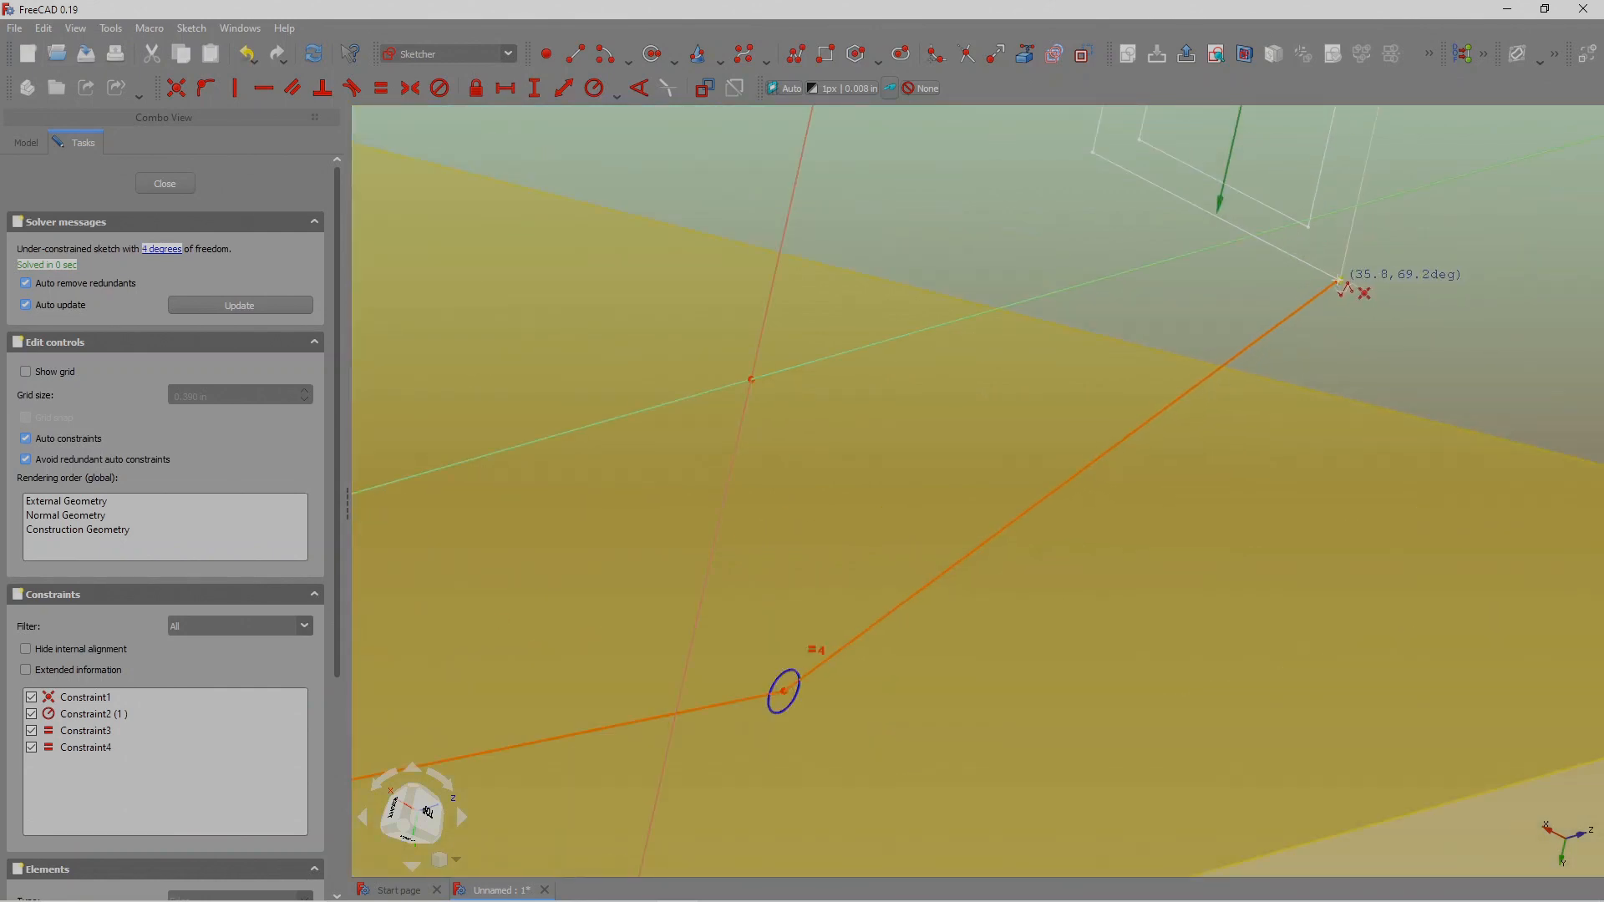
left_click(1339, 281)
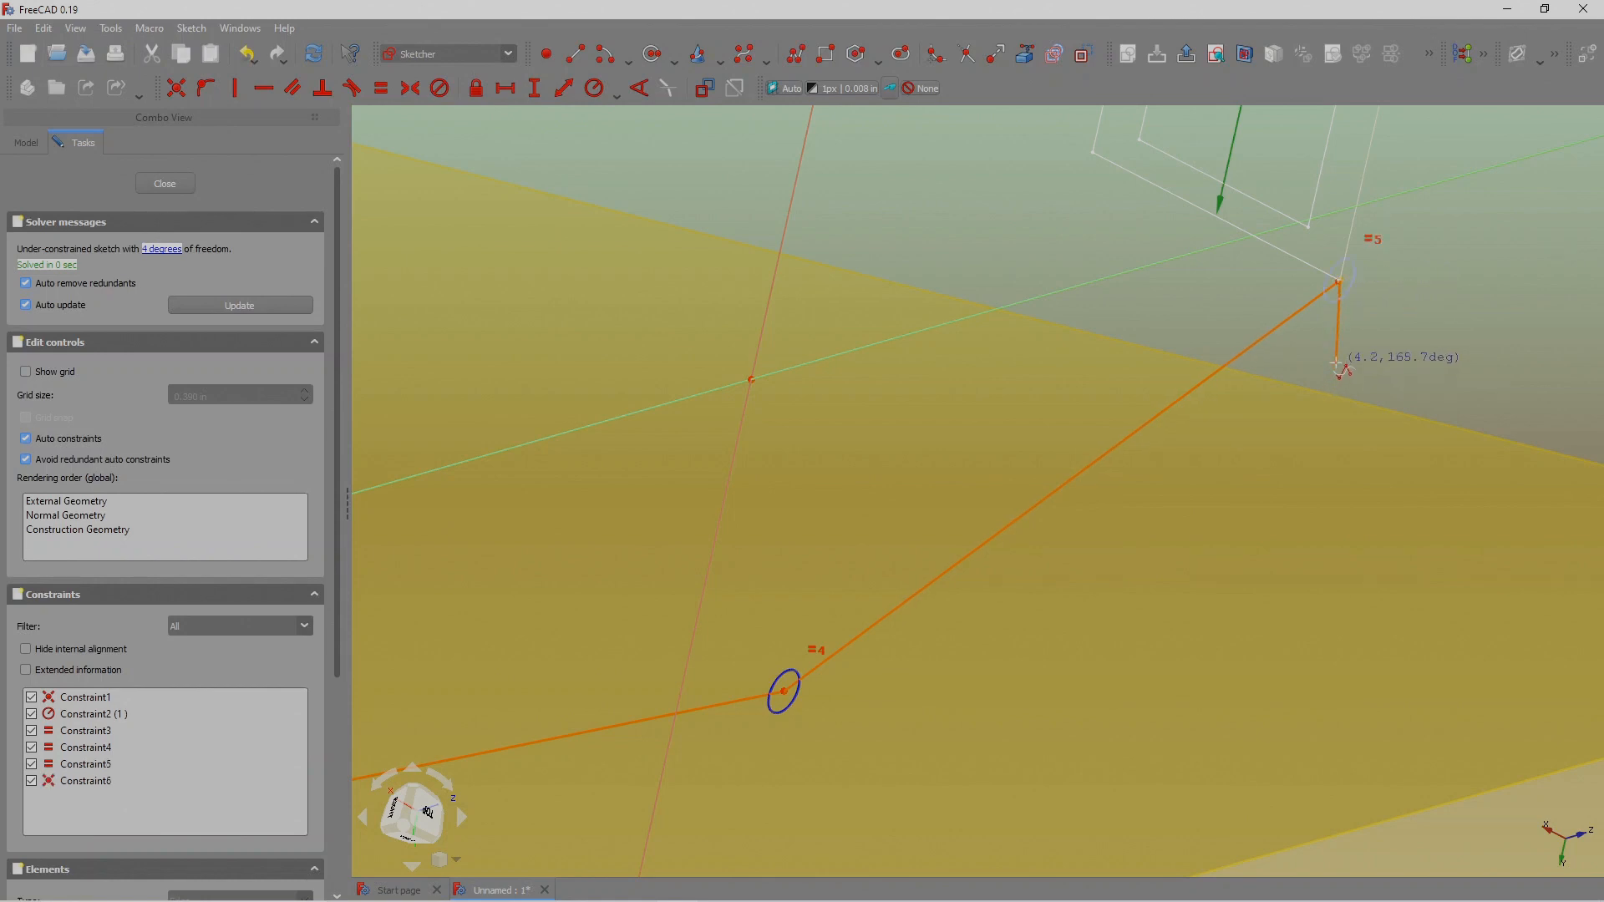
right_click(1340, 367)
scroll(1368, 362, "down", 5)
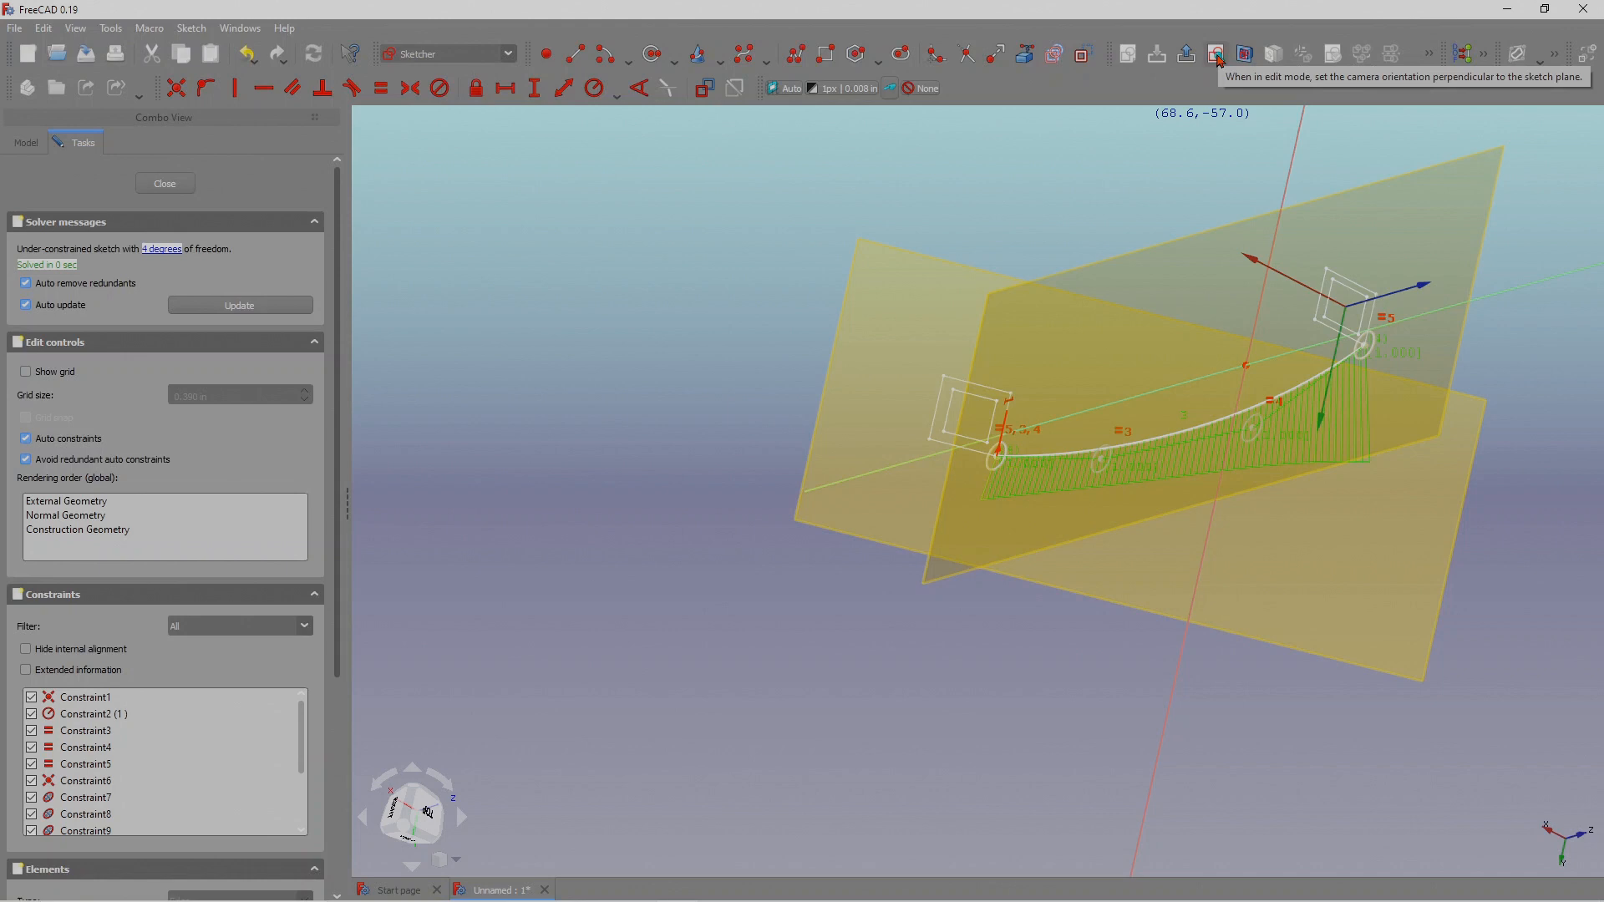
Deepen the bow of the B-spline by moving its two middle control points farther from the sketch's vertical axis.
left_click(1216, 55)
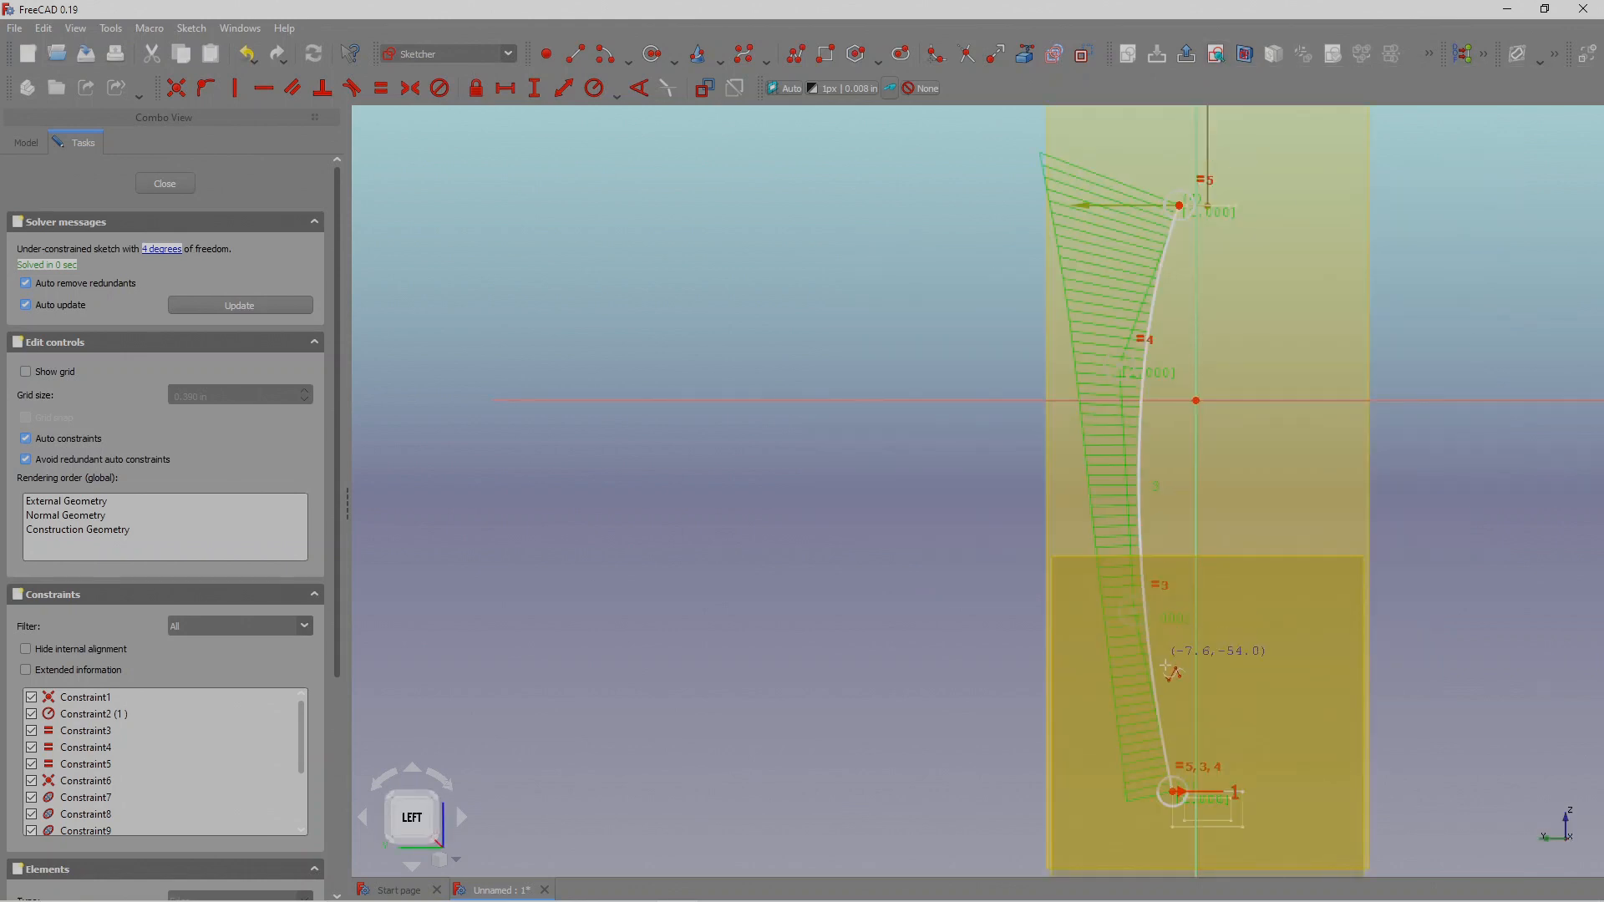
scroll(1186, 568, "down", 4)
scroll(1186, 568, "up", 2)
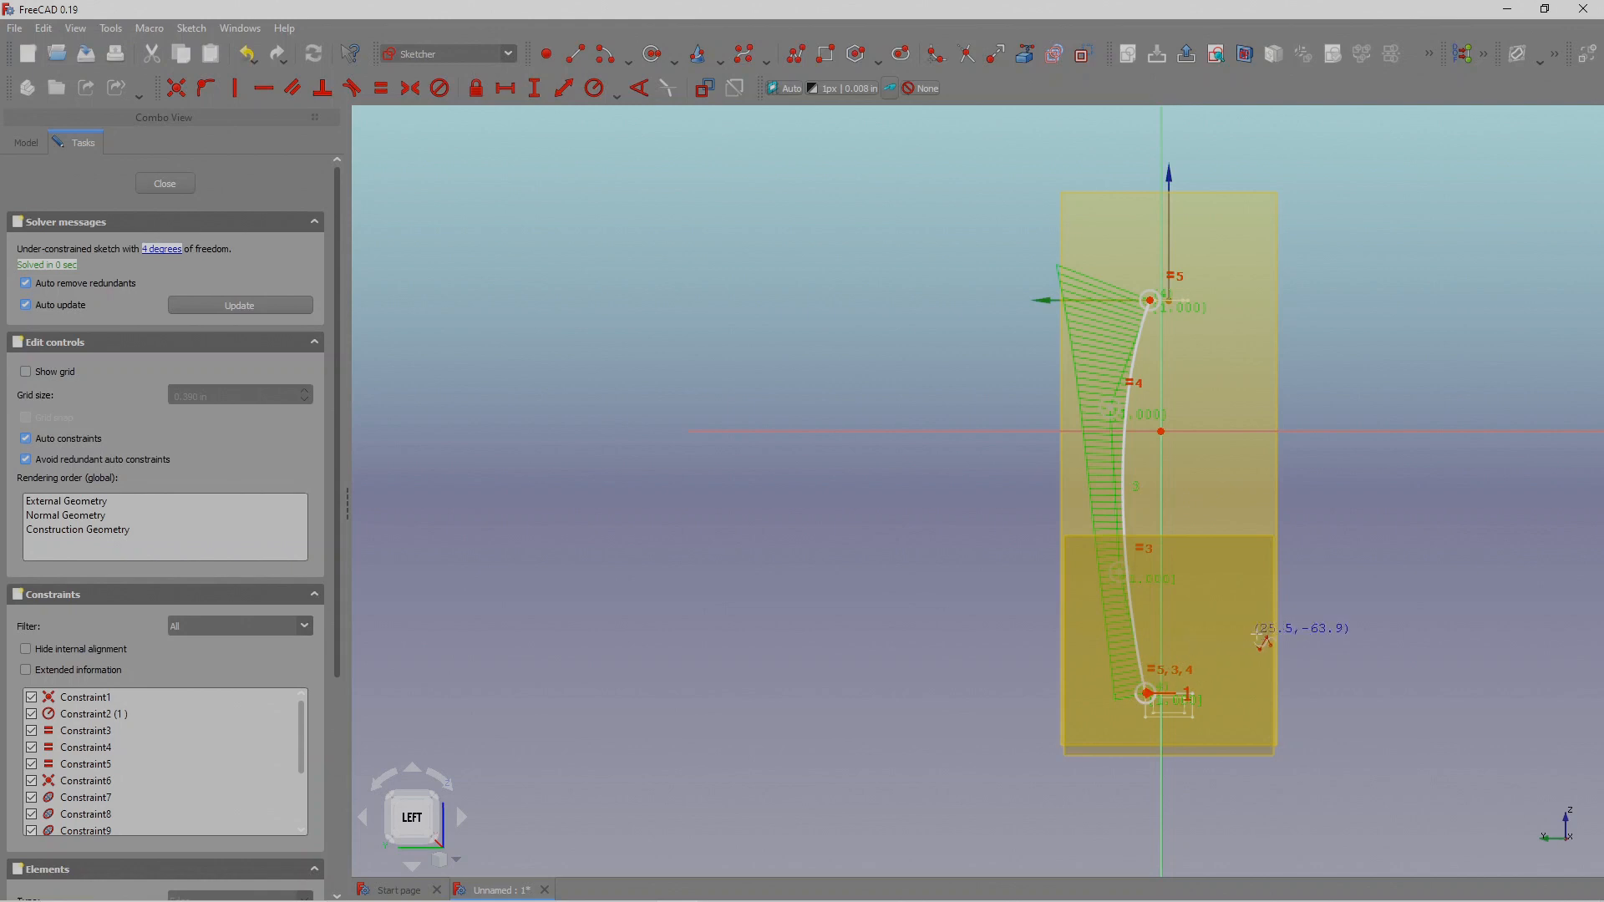
scroll(1254, 635, "up", 3)
scroll(1074, 397, "down", 3)
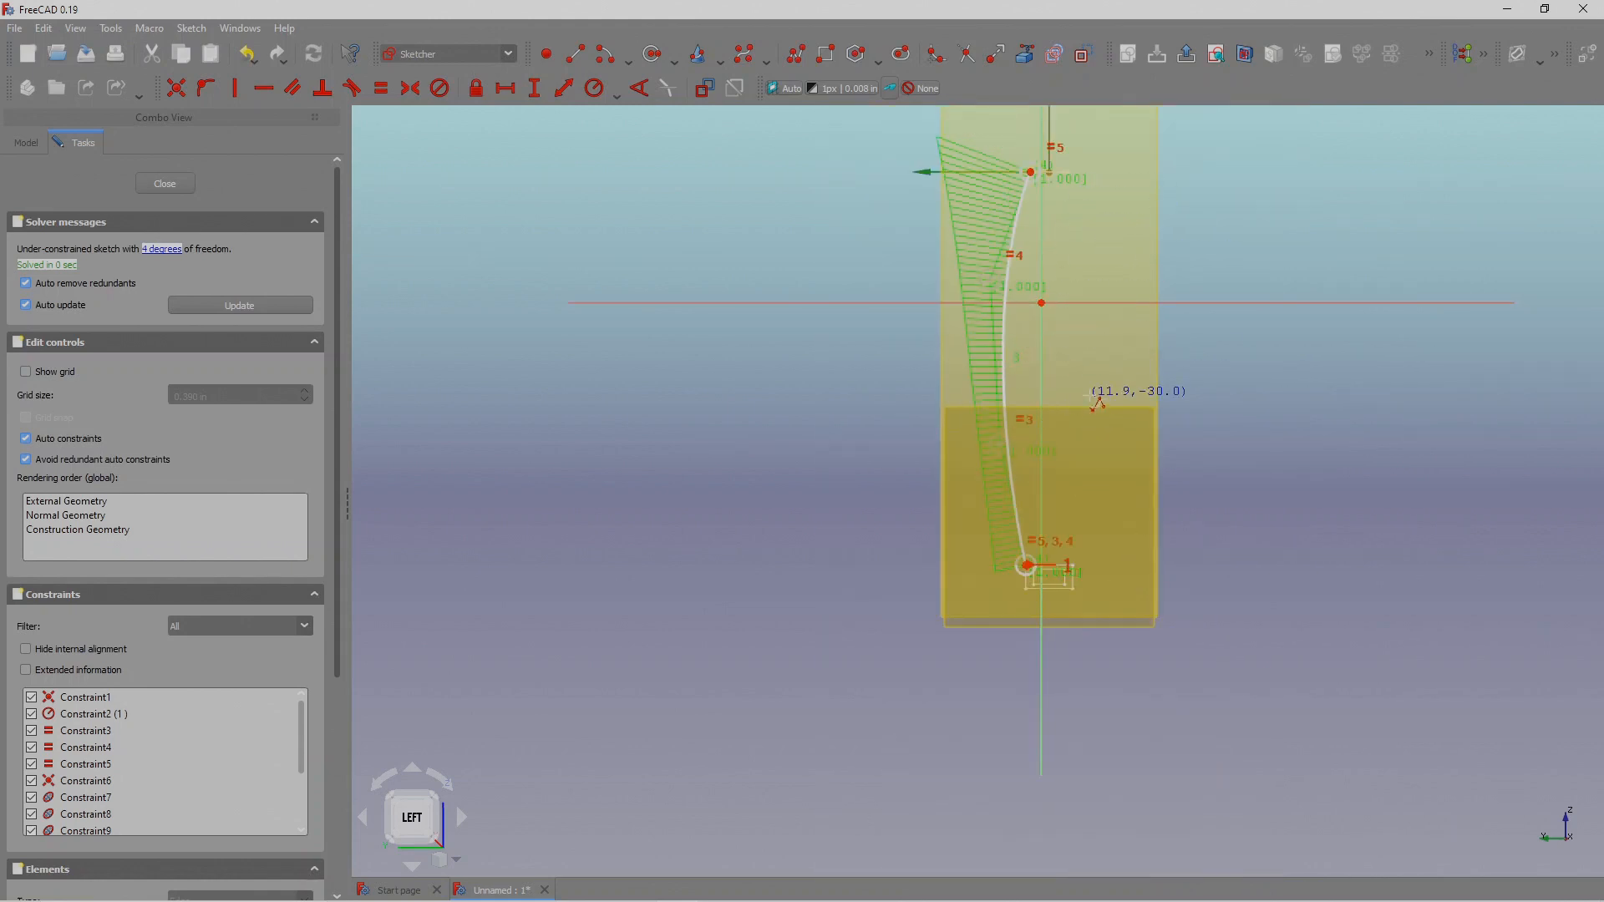
scroll(1128, 376, "down", 1)
scroll(1137, 359, "up", 3)
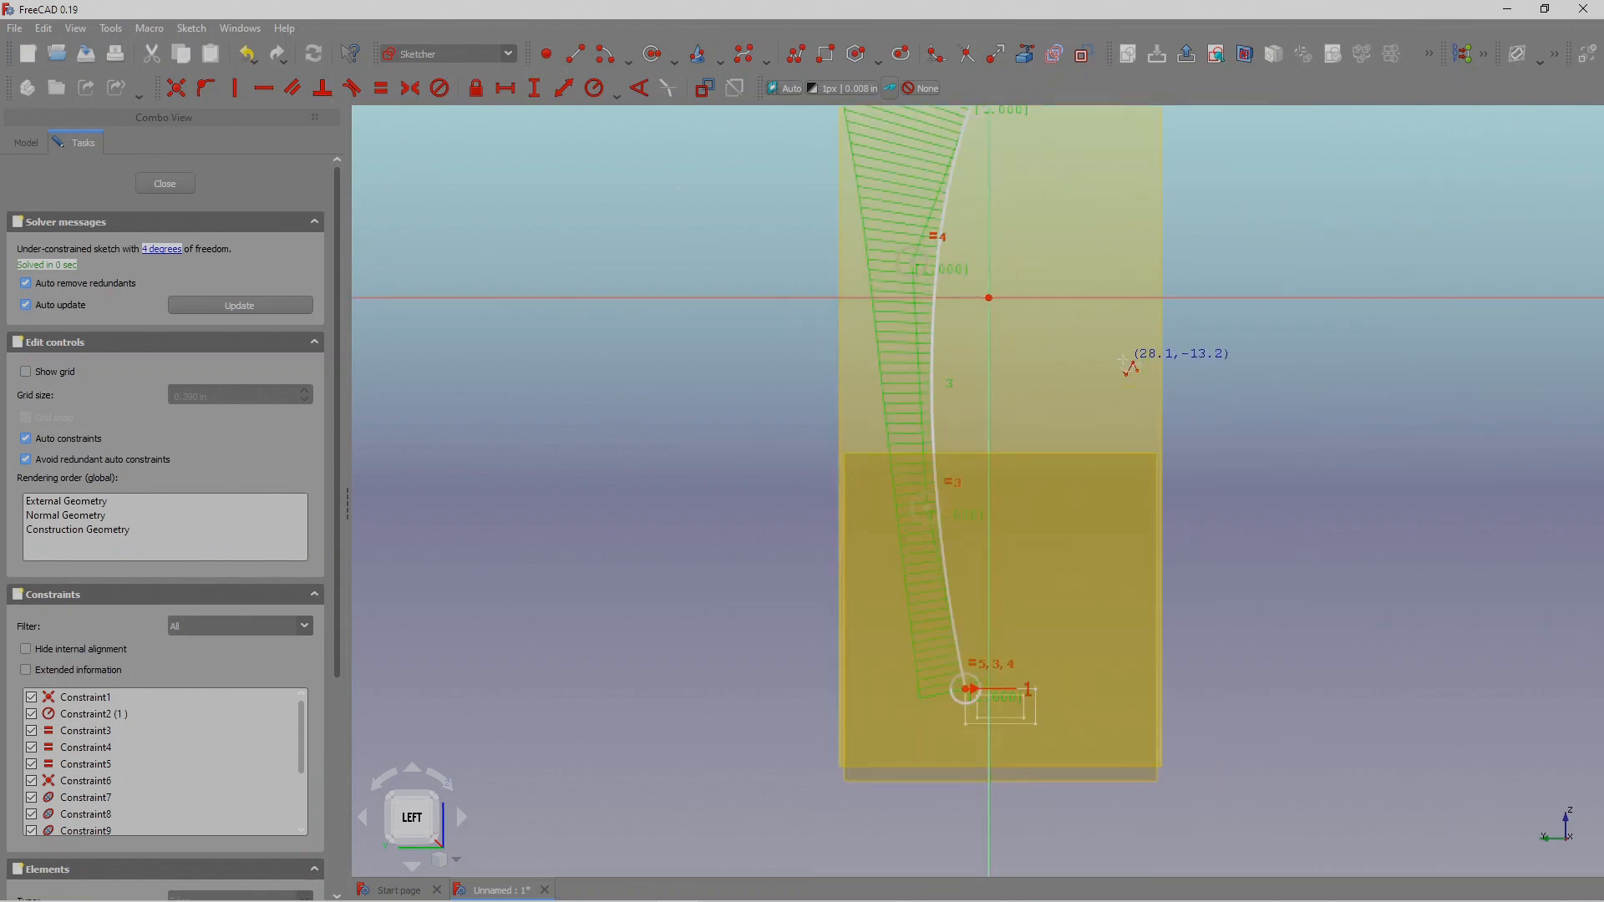
right_click(1263, 389)
left_click_drag(908, 268, 872, 265)
mouse_move(929, 514)
left_mouse_down()
mouse_move(894, 523)
mouse_move(885, 547)
mouse_move(892, 535)
left_mouse_up()
Fine-tune the curve by moving the upper middle control point slightly higher, and finish the sketch.
scroll(928, 510, "down", 2)
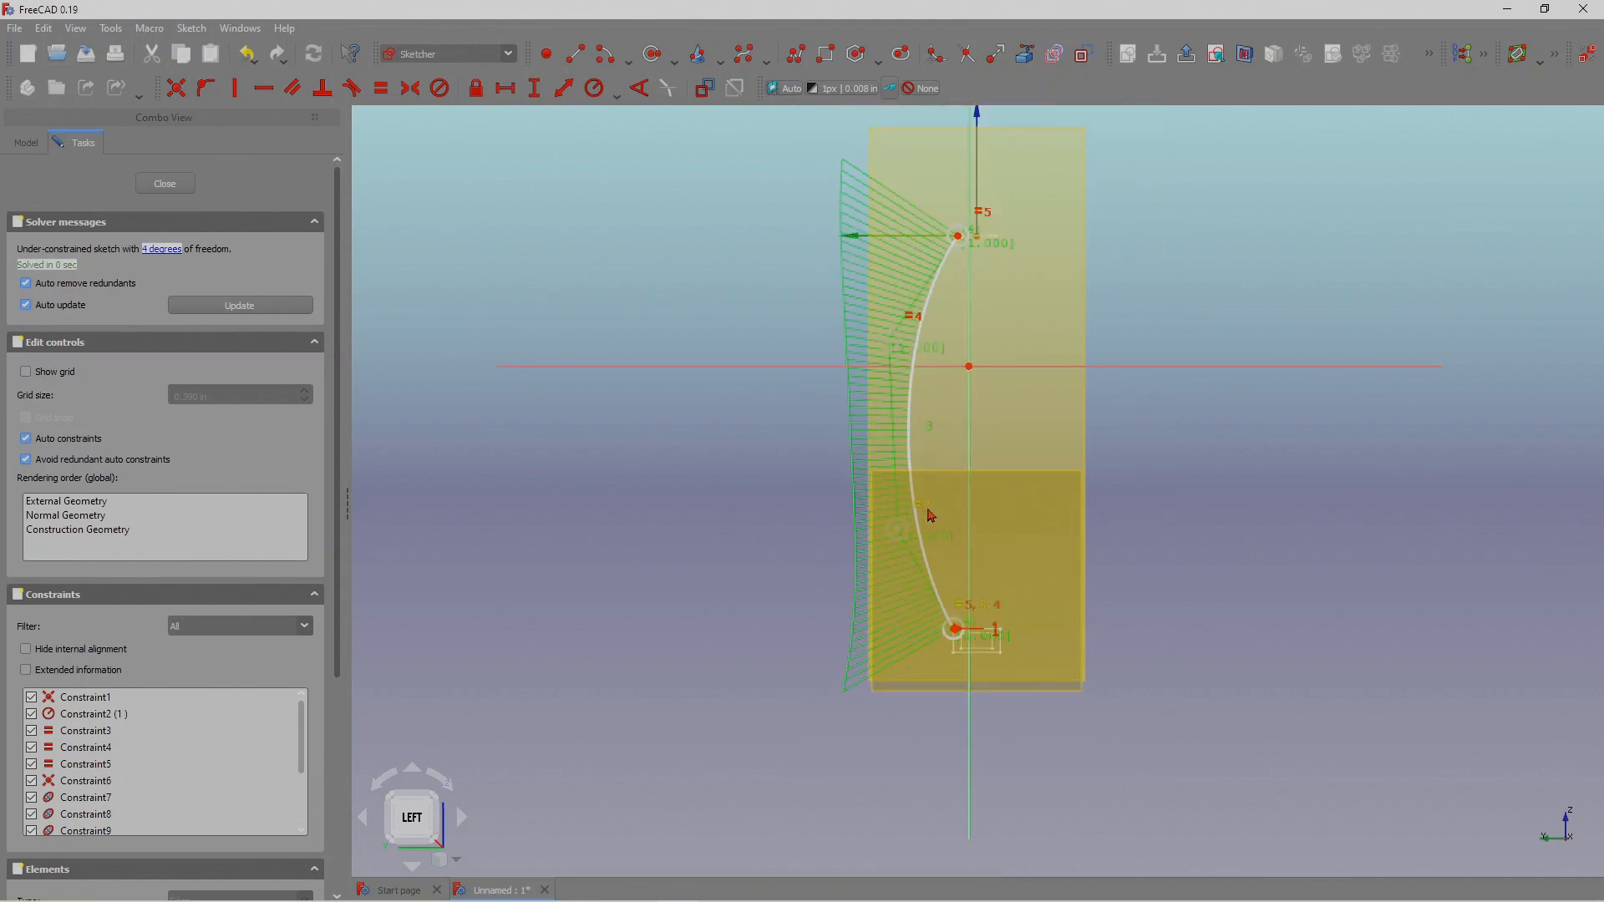
scroll(931, 515, "up", 2)
left_click_drag(871, 258, 876, 227)
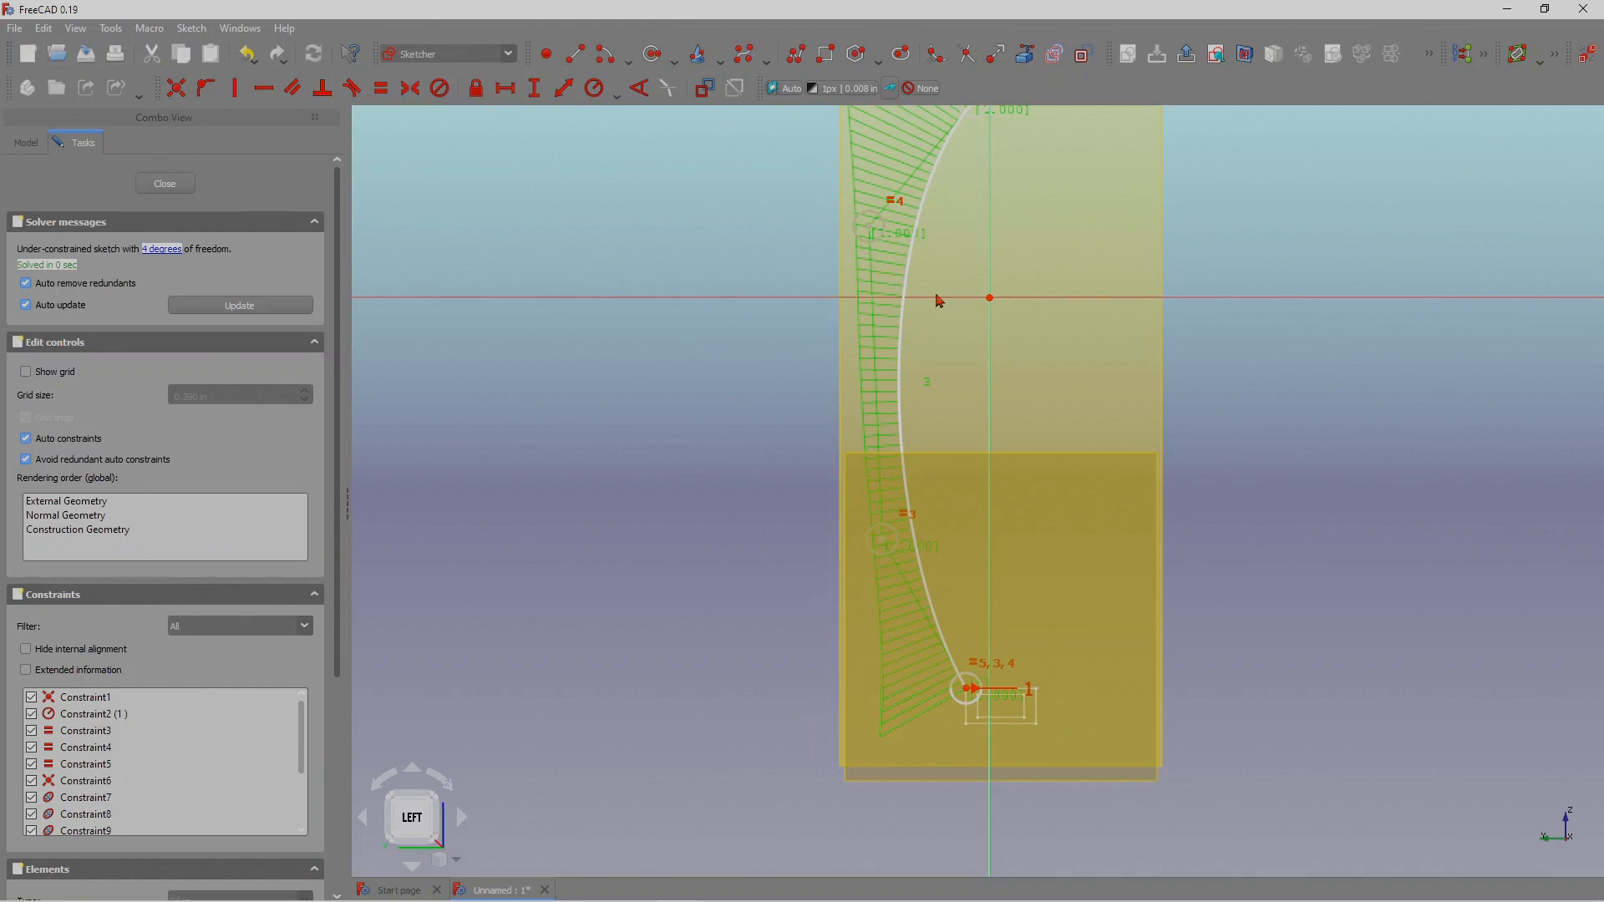
scroll(919, 510, "down", 3)
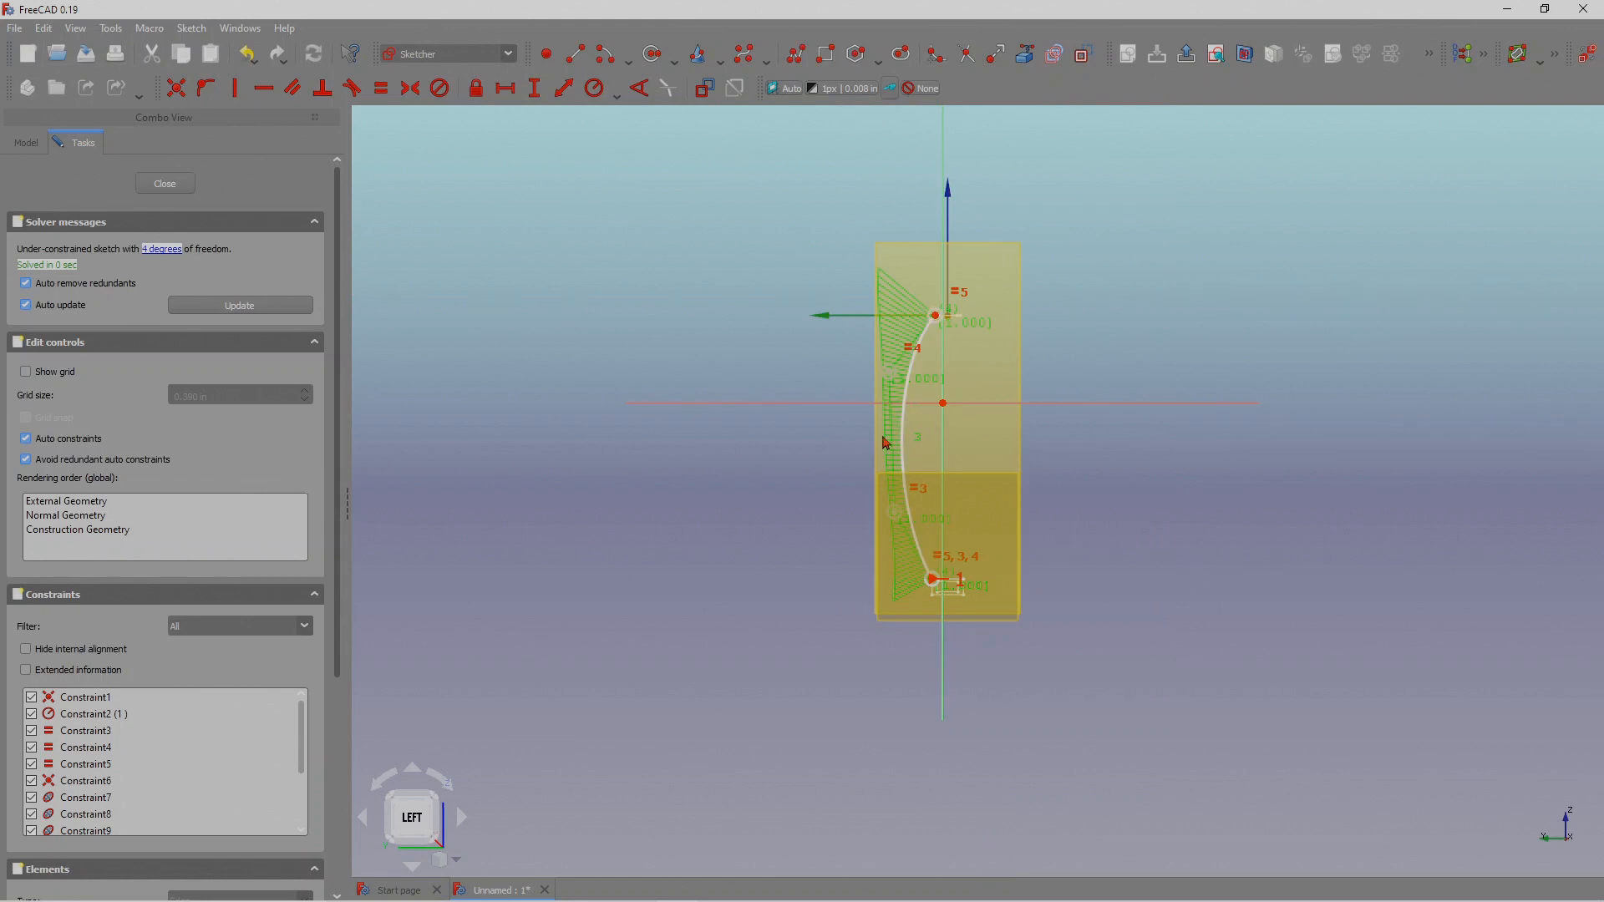
left_click(167, 185)
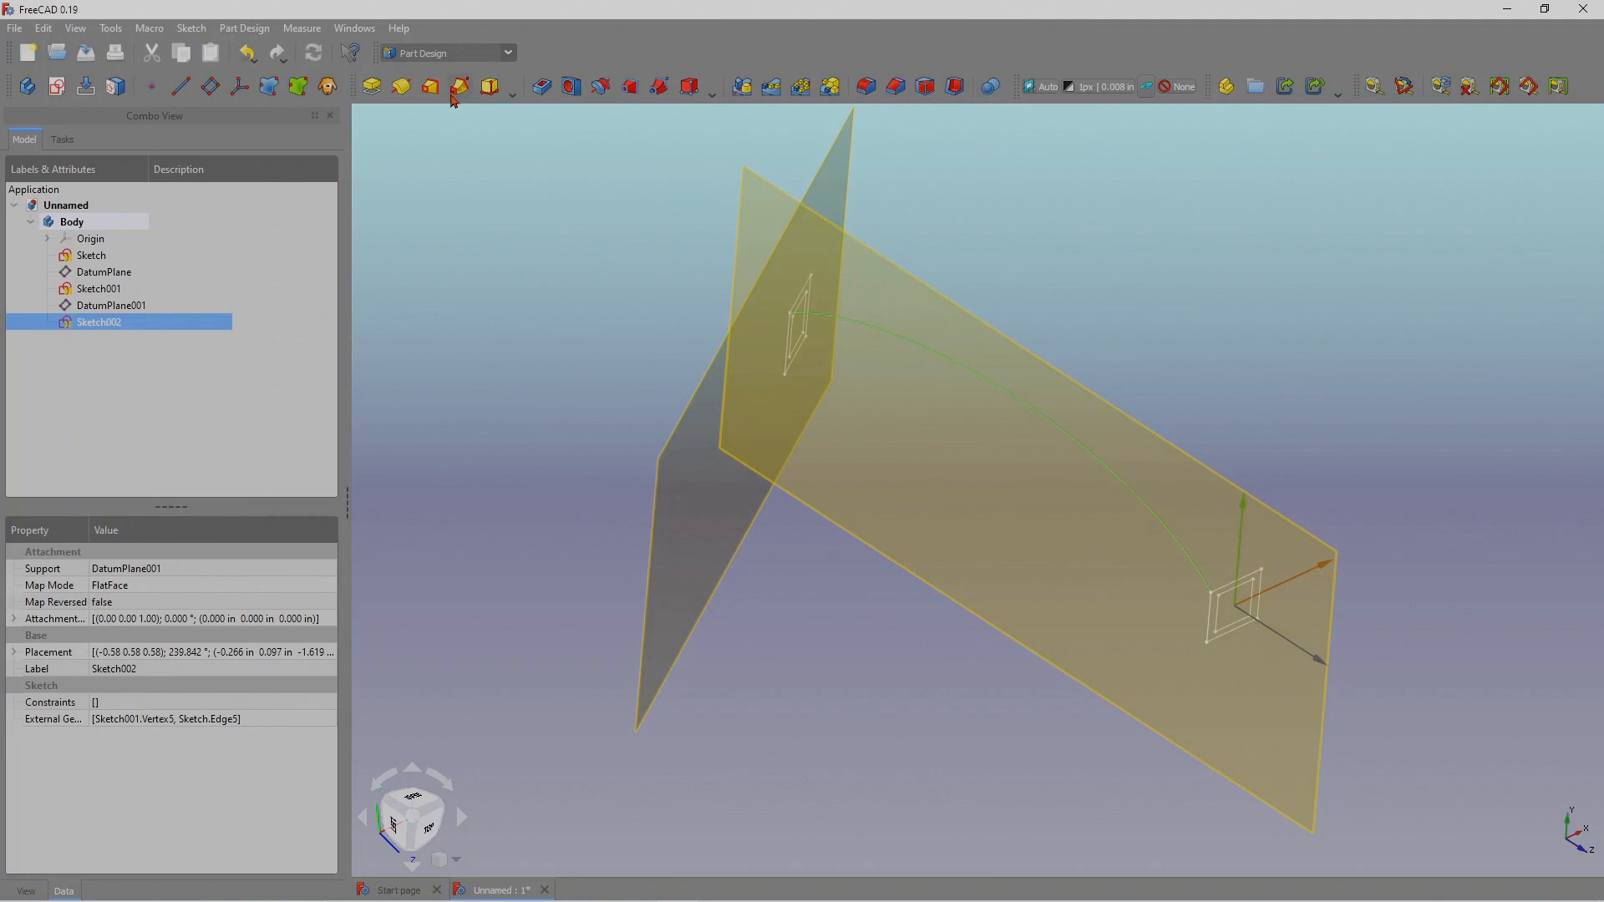
left_click(465, 136)
left_click(461, 90)
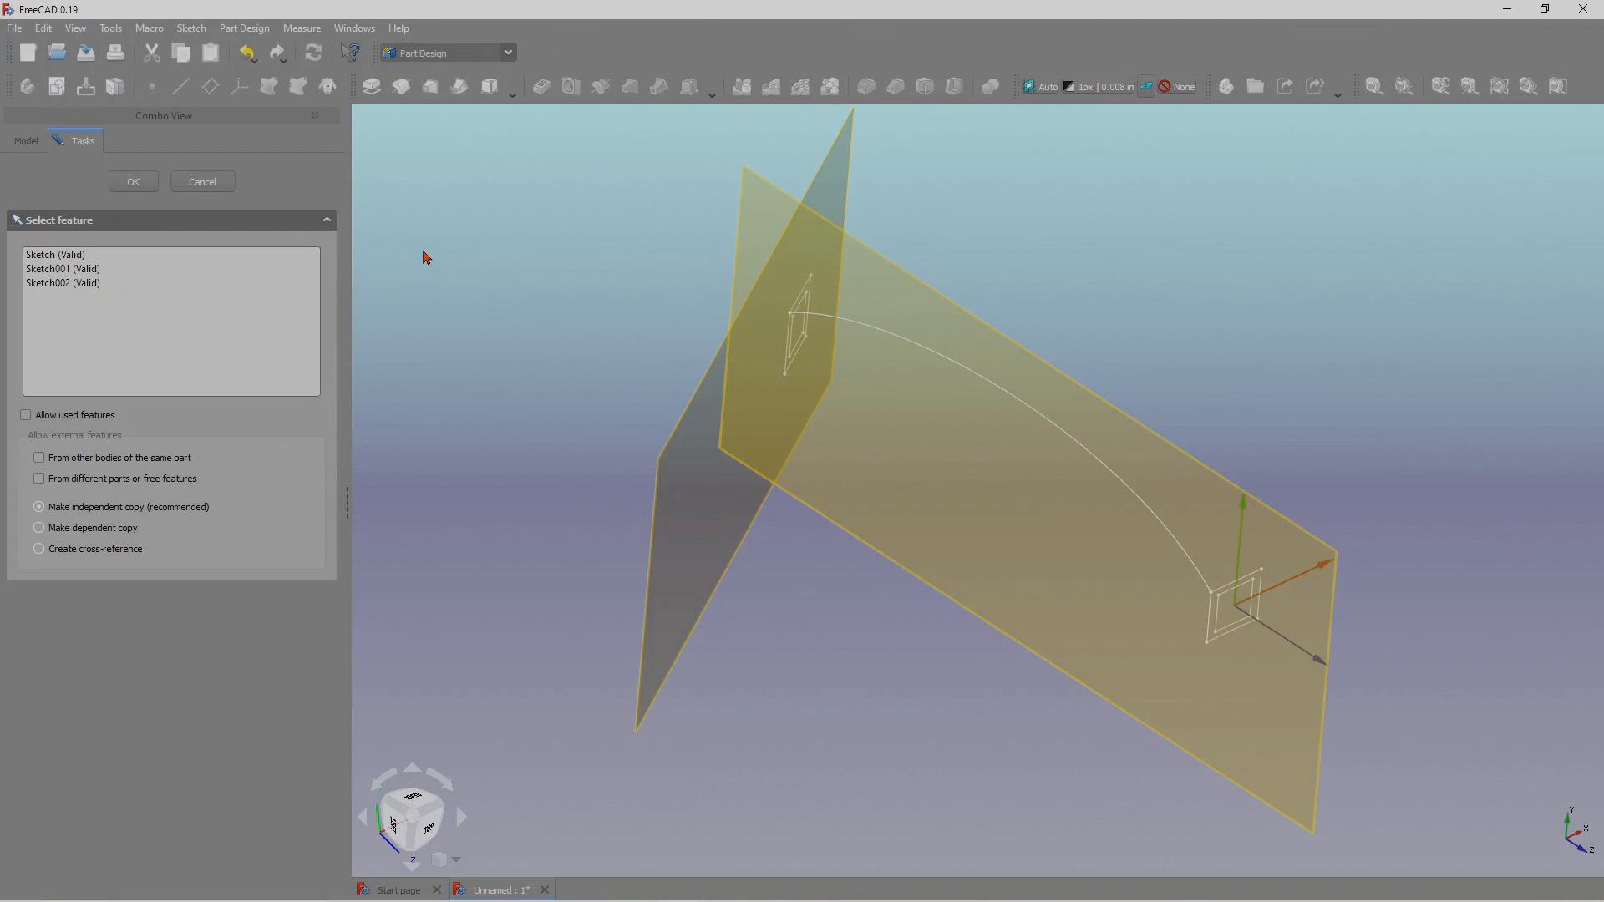
left_click(193, 184)
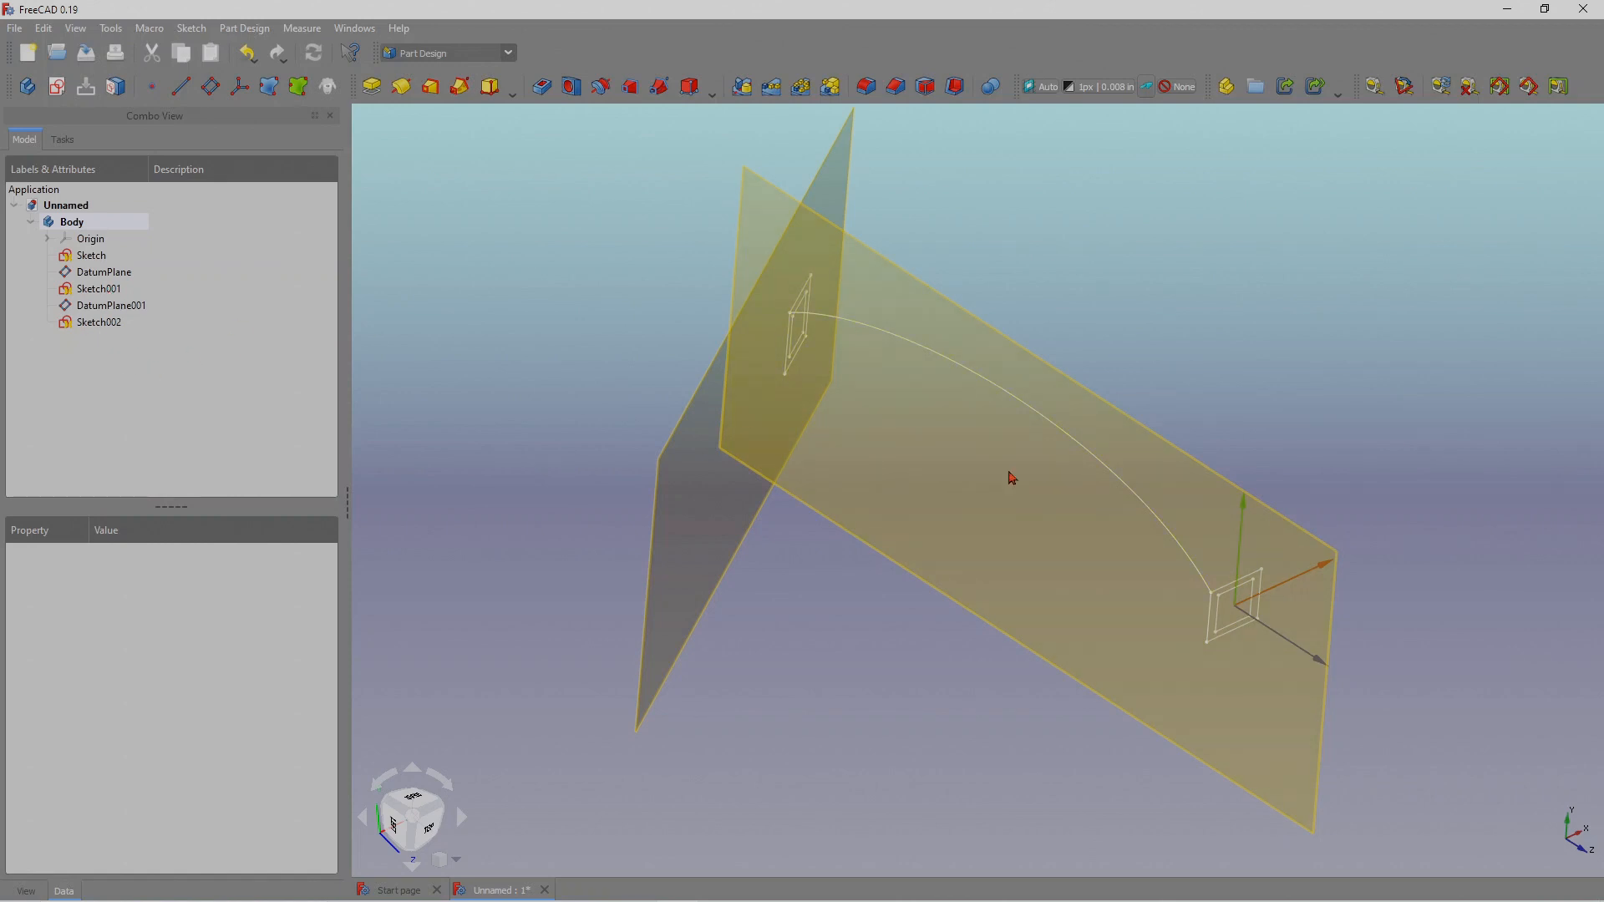
Start an additive pipe using Sketch001 as the profile and the B-spline edge of Sketch002 as the sweep path.
left_click(107, 293)
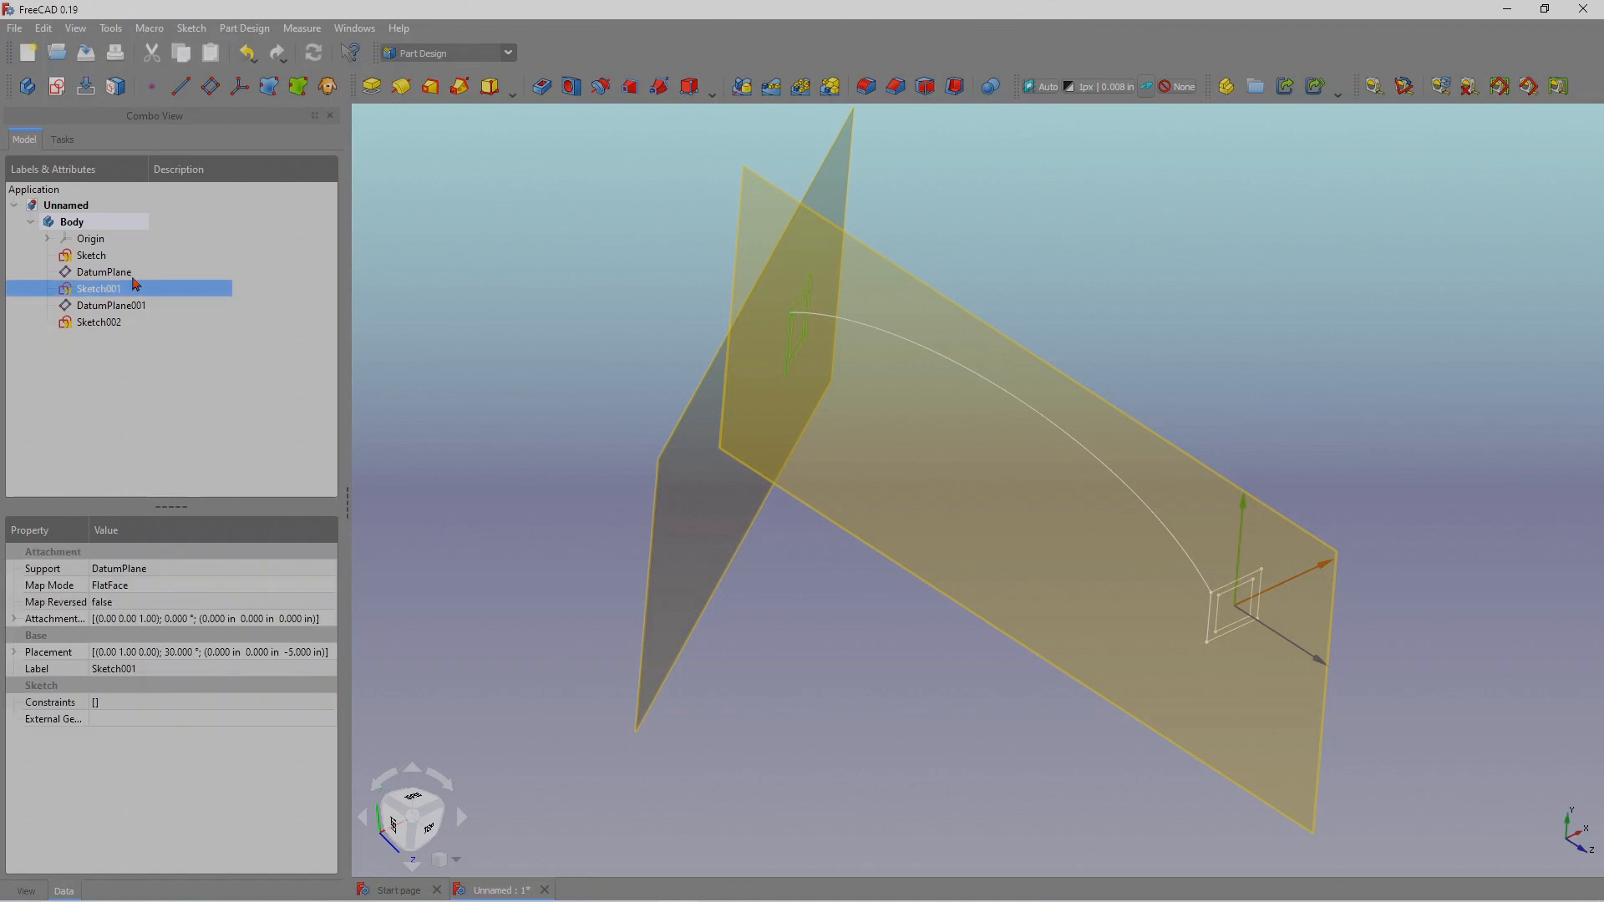
left_click(459, 94)
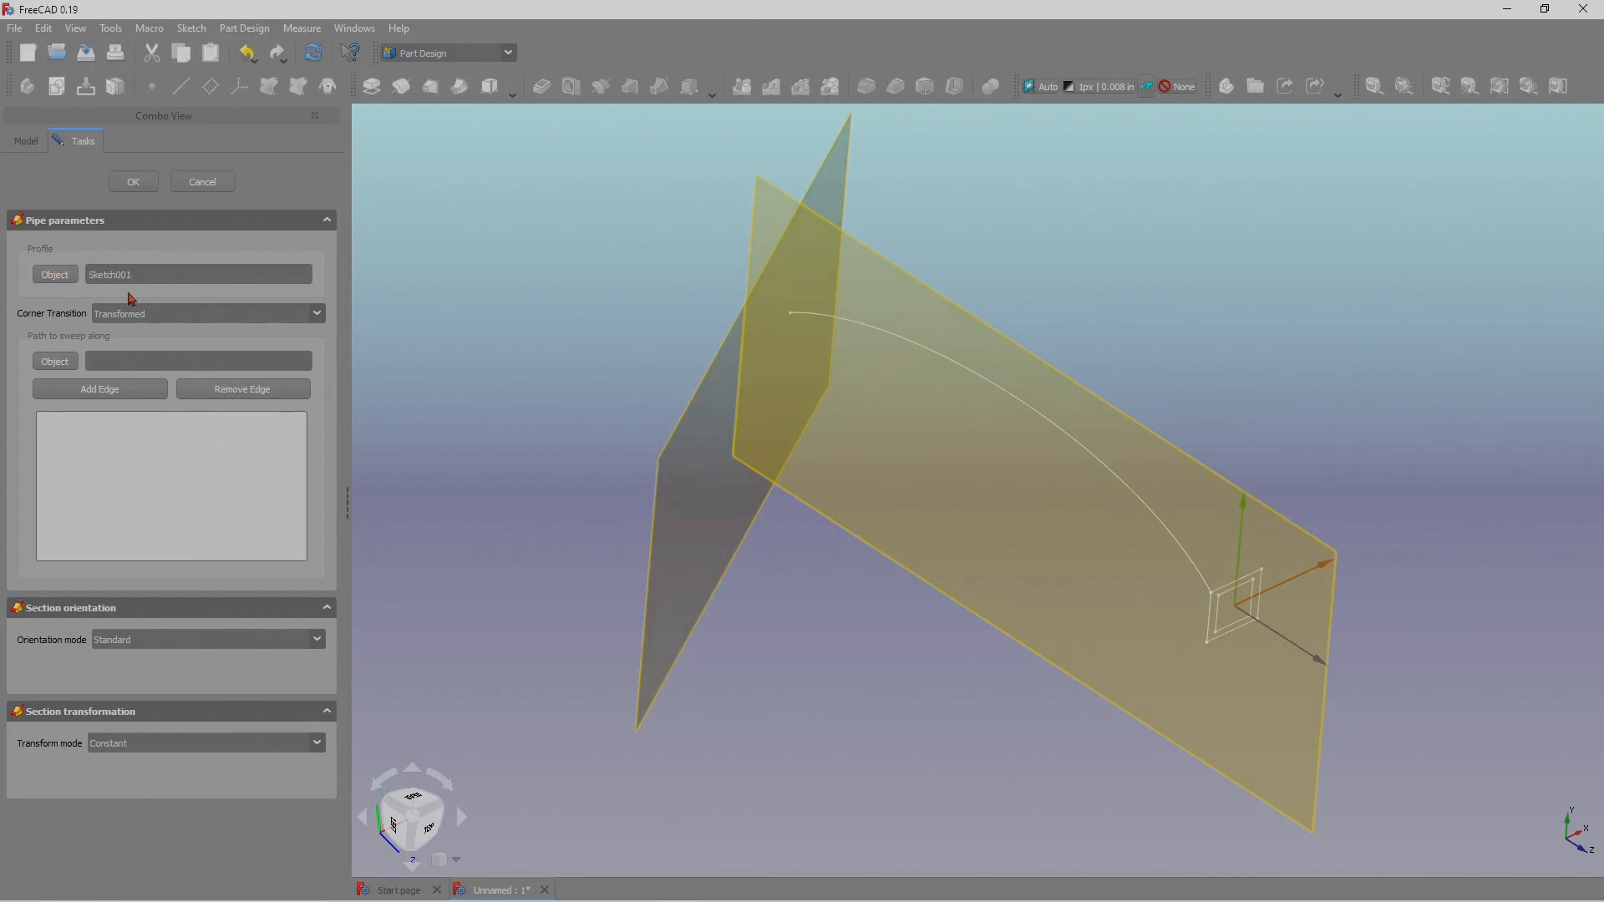
left_click(50, 365)
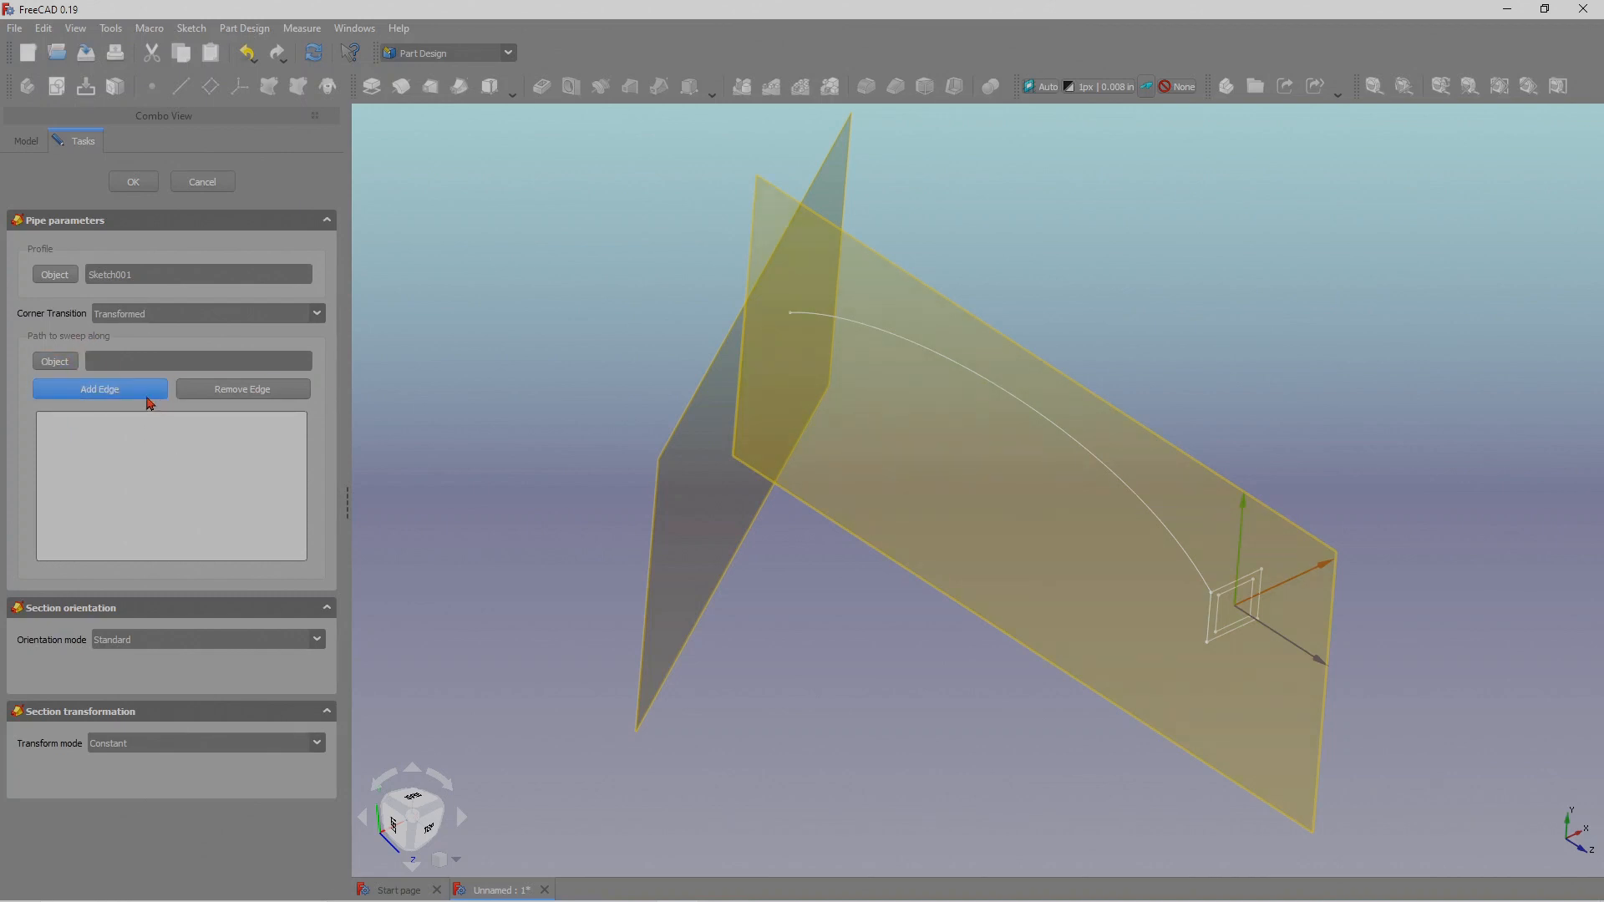
left_click(1051, 428)
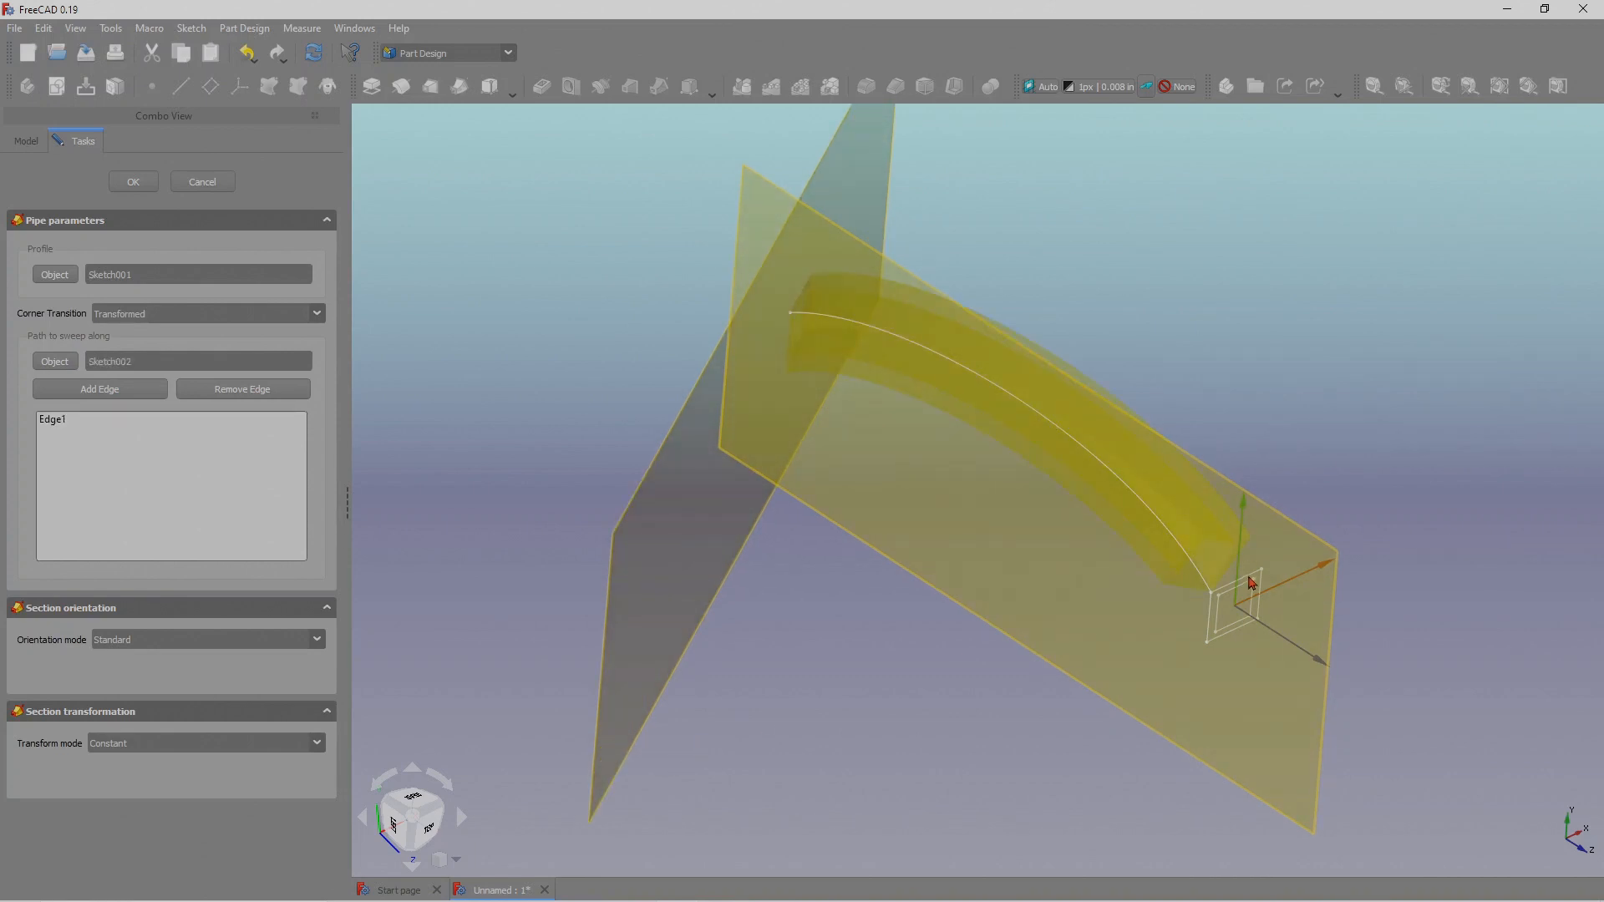
middle_click_drag(989, 769, 1014, 729)
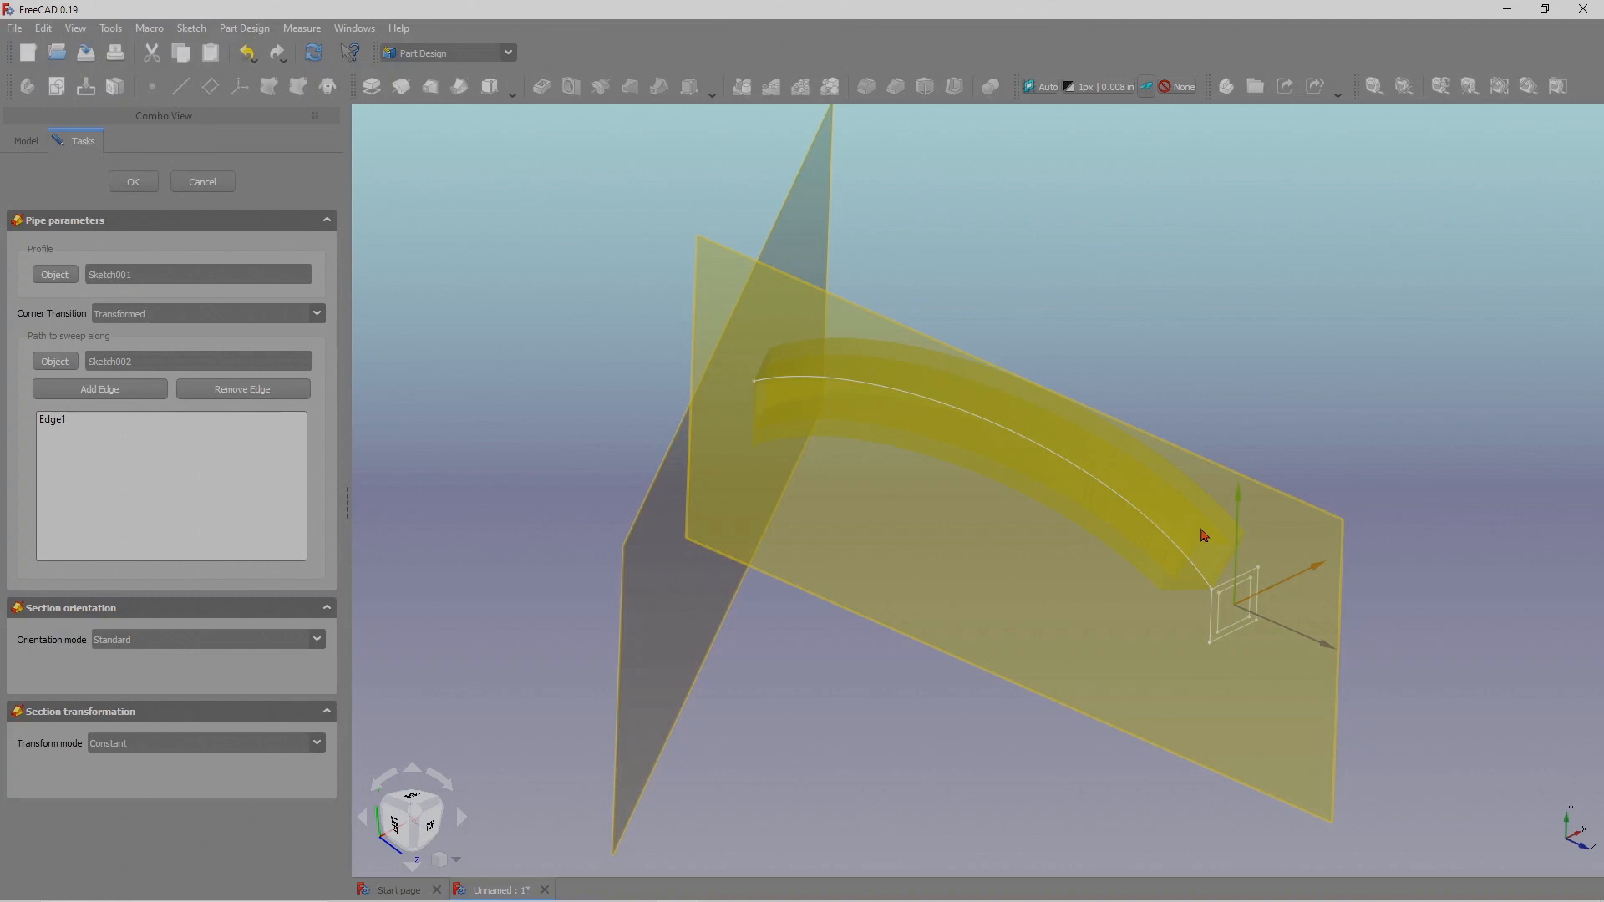
middle_click_drag(1114, 692, 1146, 671)
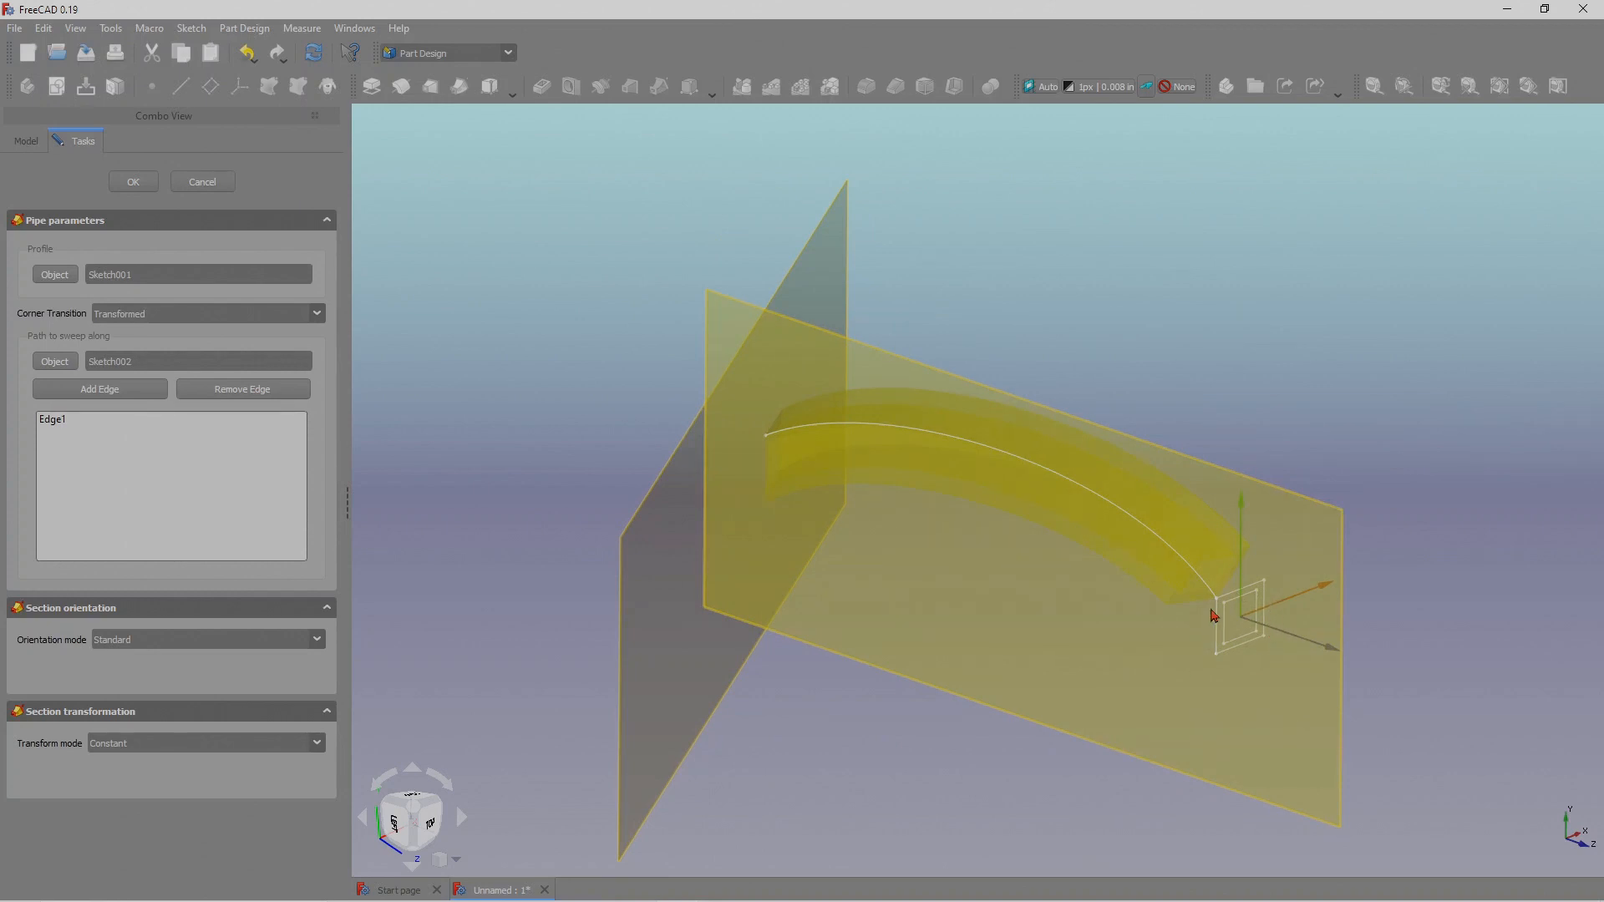
Set the pipe's section transformation to Multisection, add the nested-rectangle sketch at the origin as a section, and accept the pipe.
middle_click_drag(1371, 657, 1292, 693)
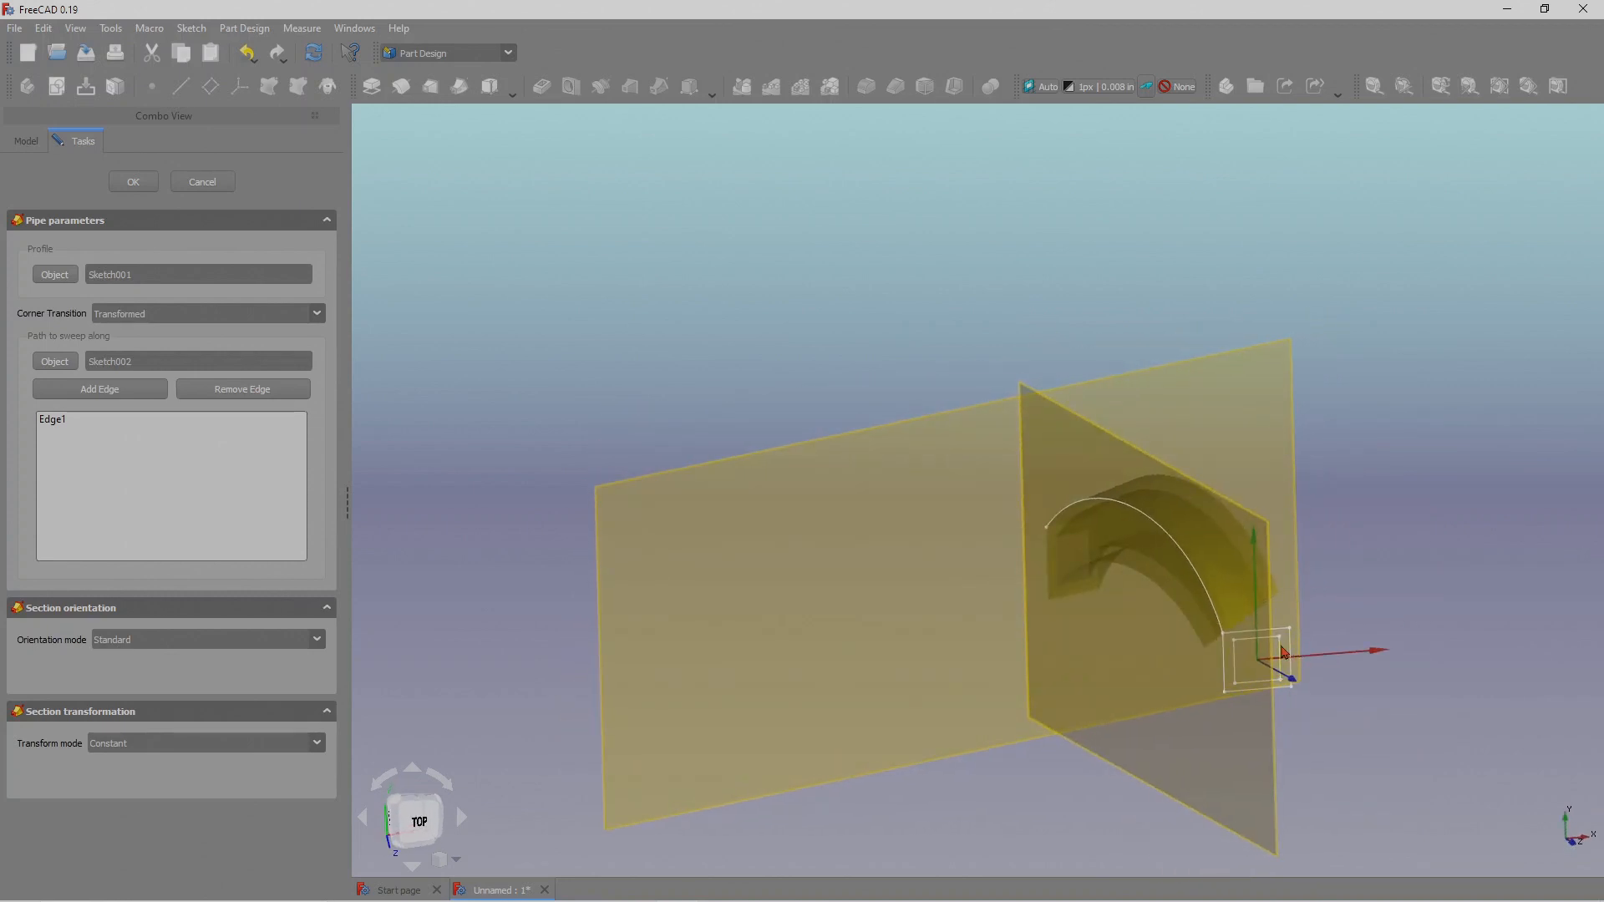
middle_click_drag(1316, 757, 1364, 795)
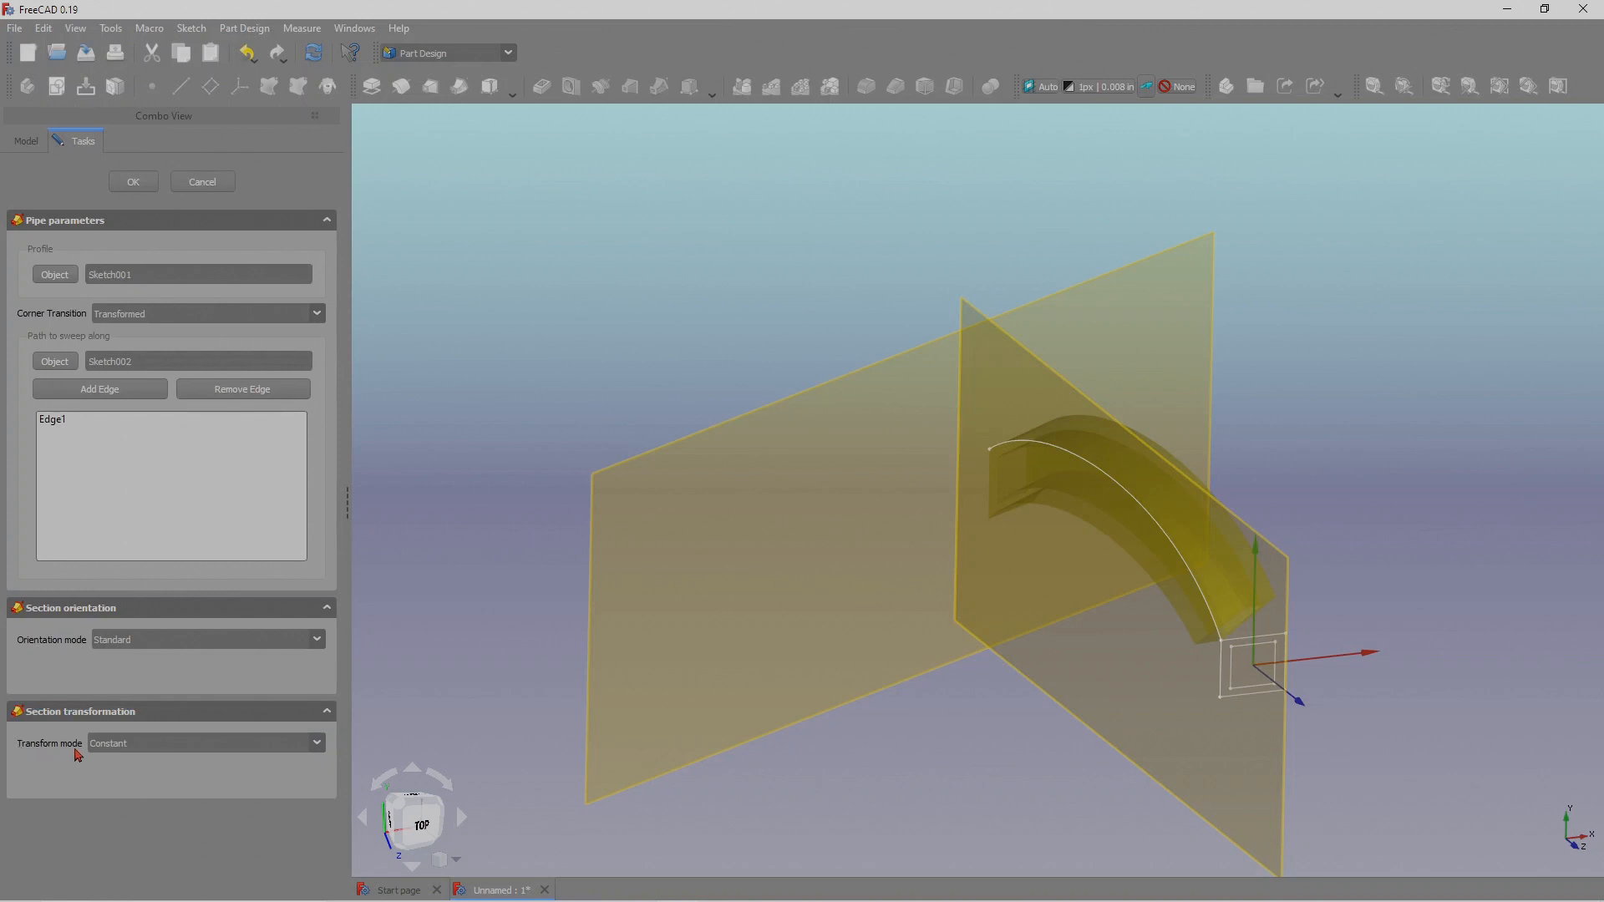
left_click(322, 742)
left_click(127, 774)
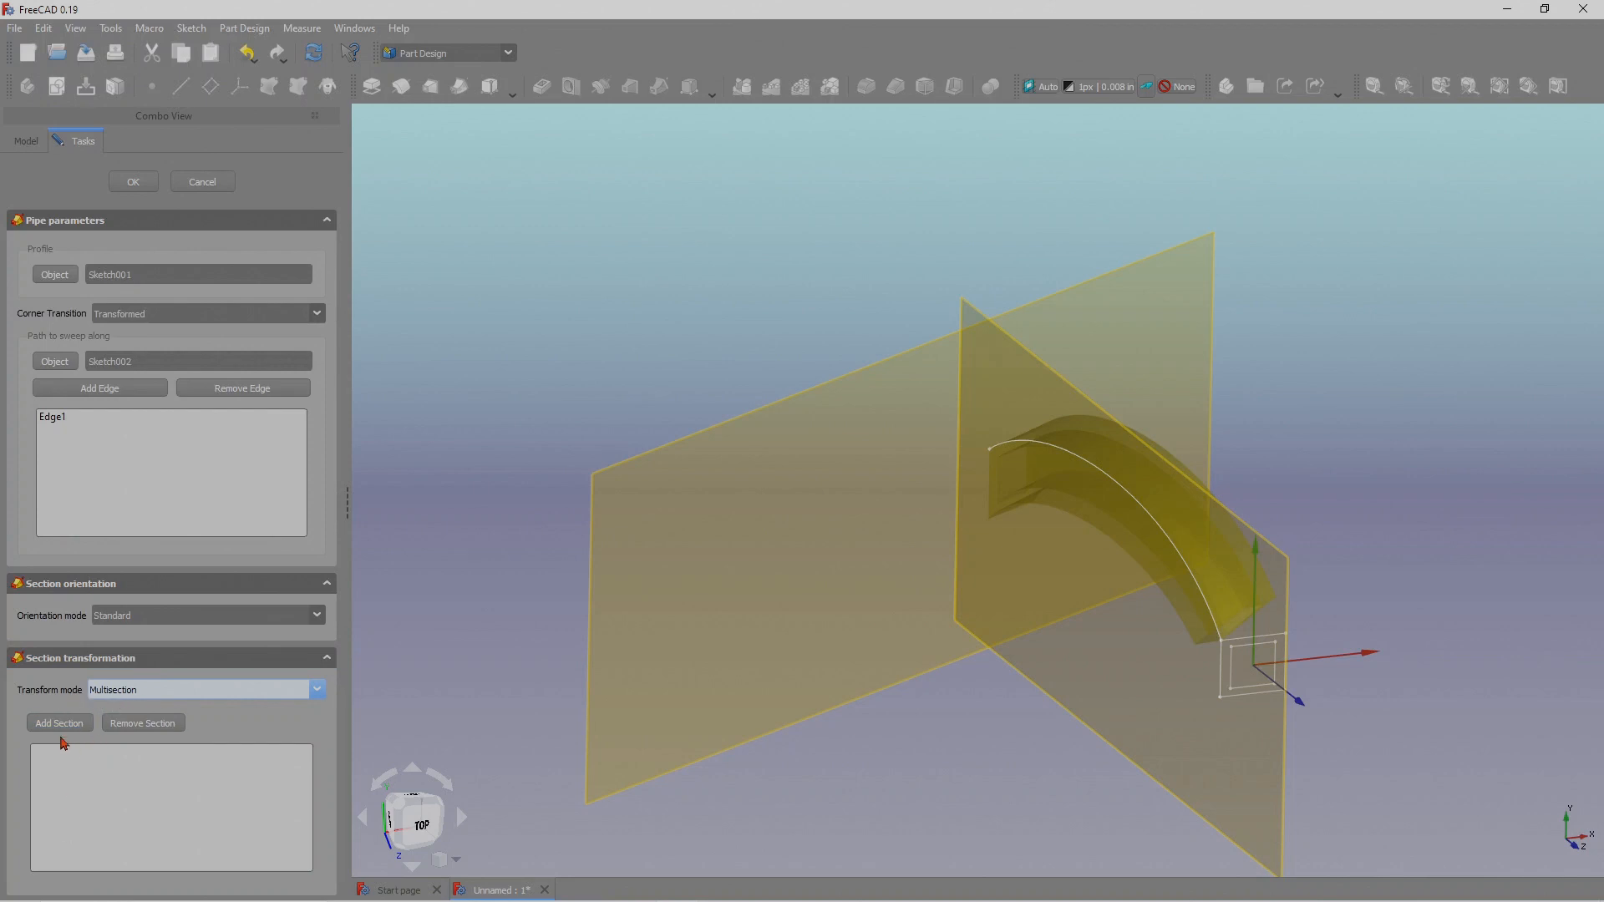
left_click(58, 722)
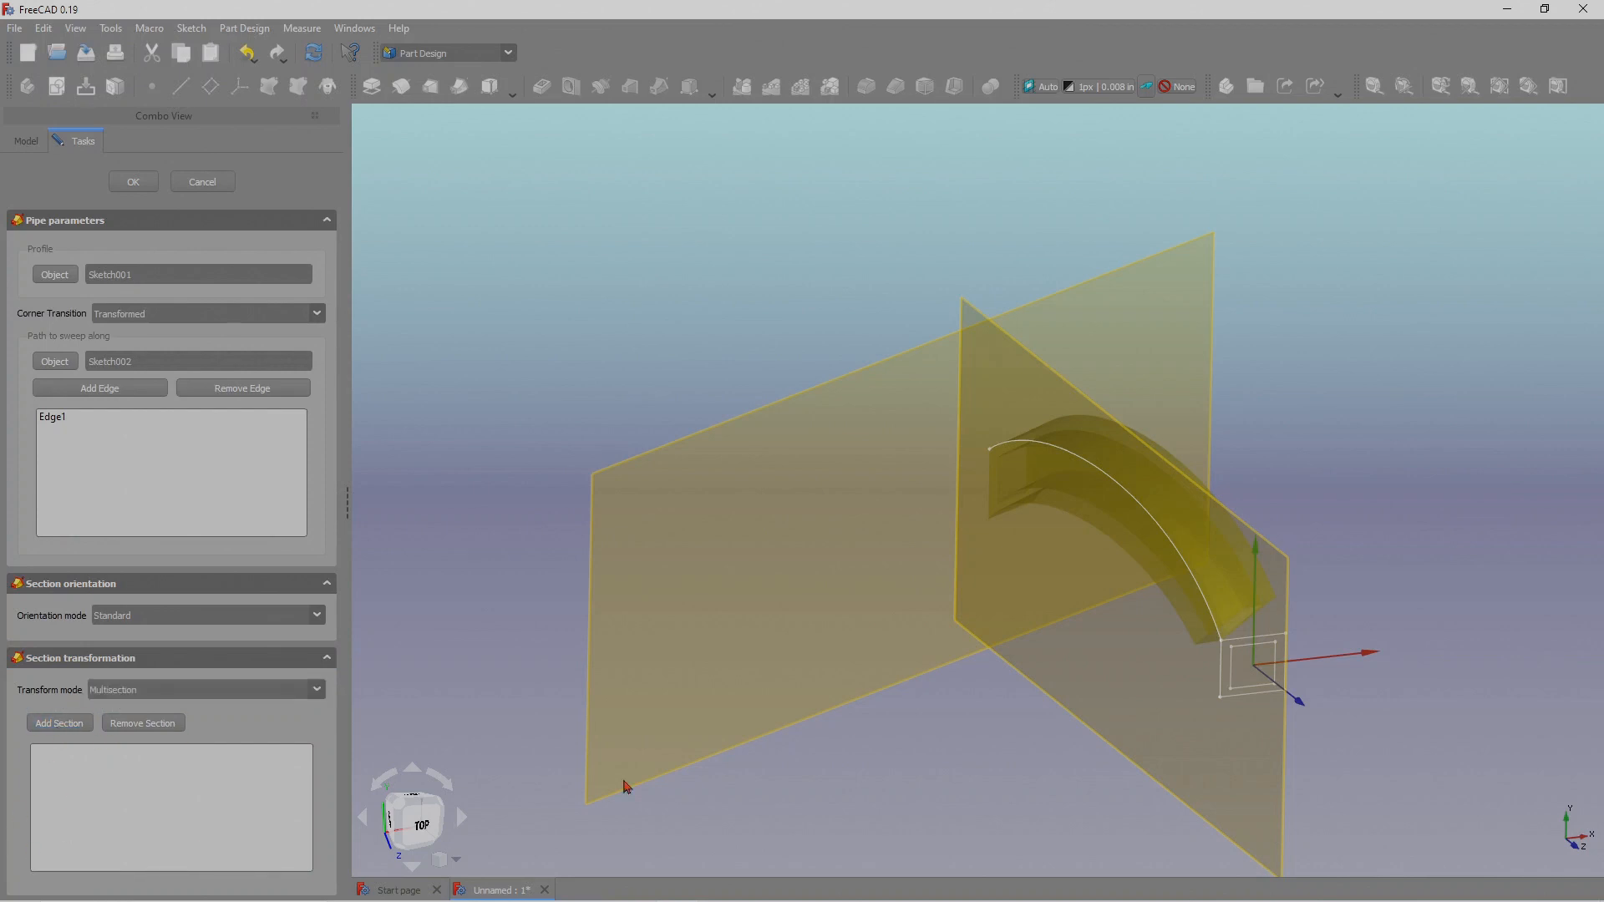
key("2")
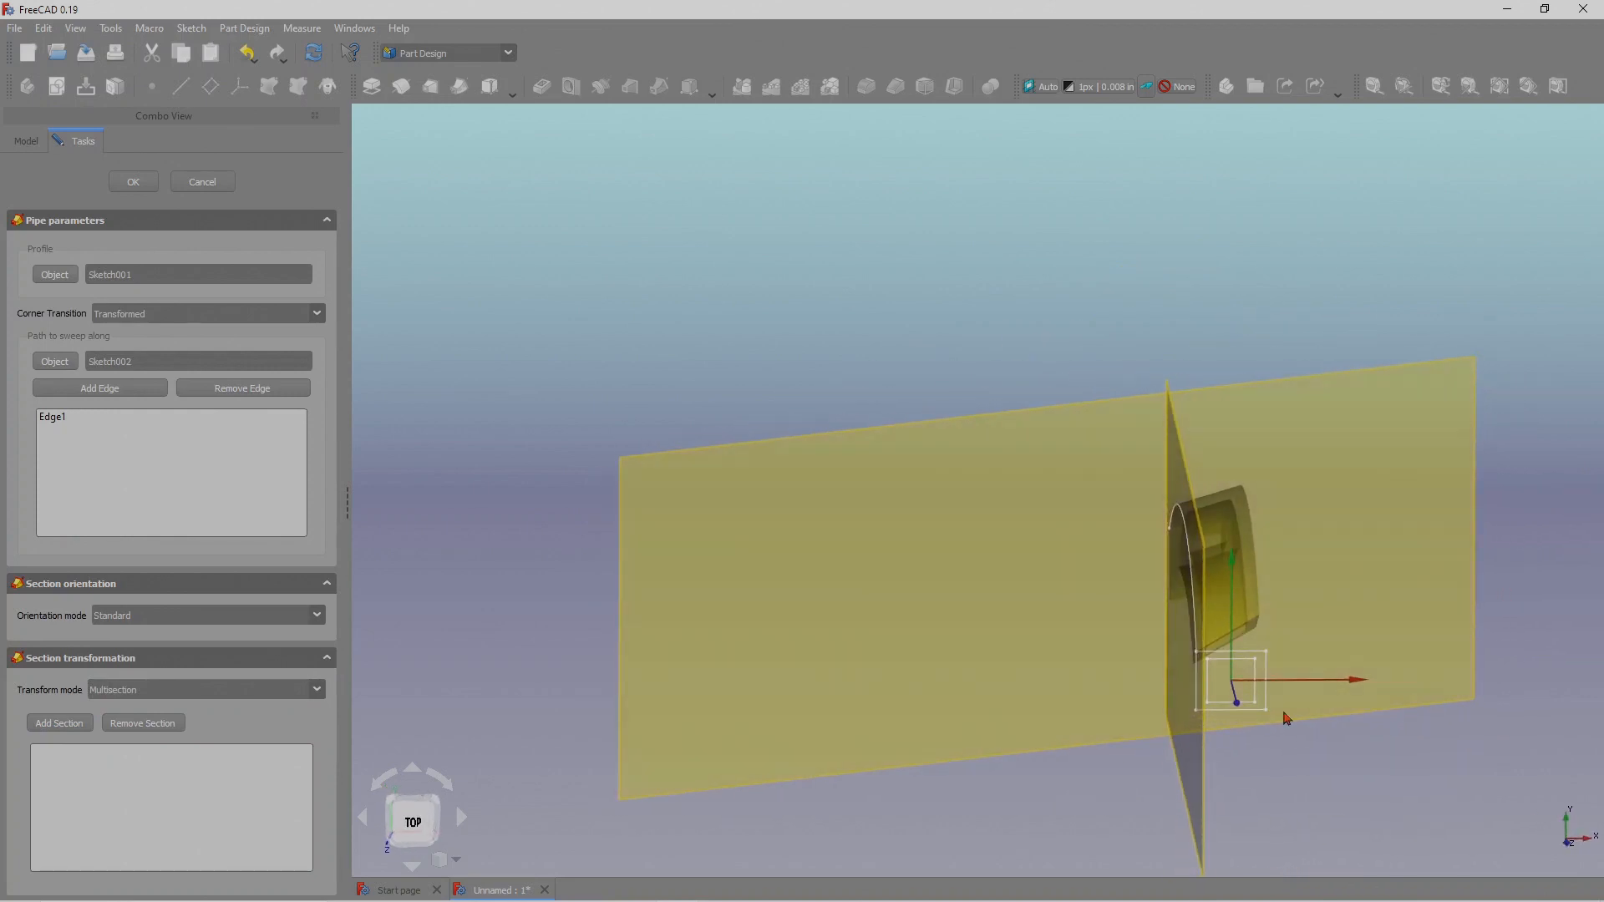
scroll(1256, 758, "up", 5)
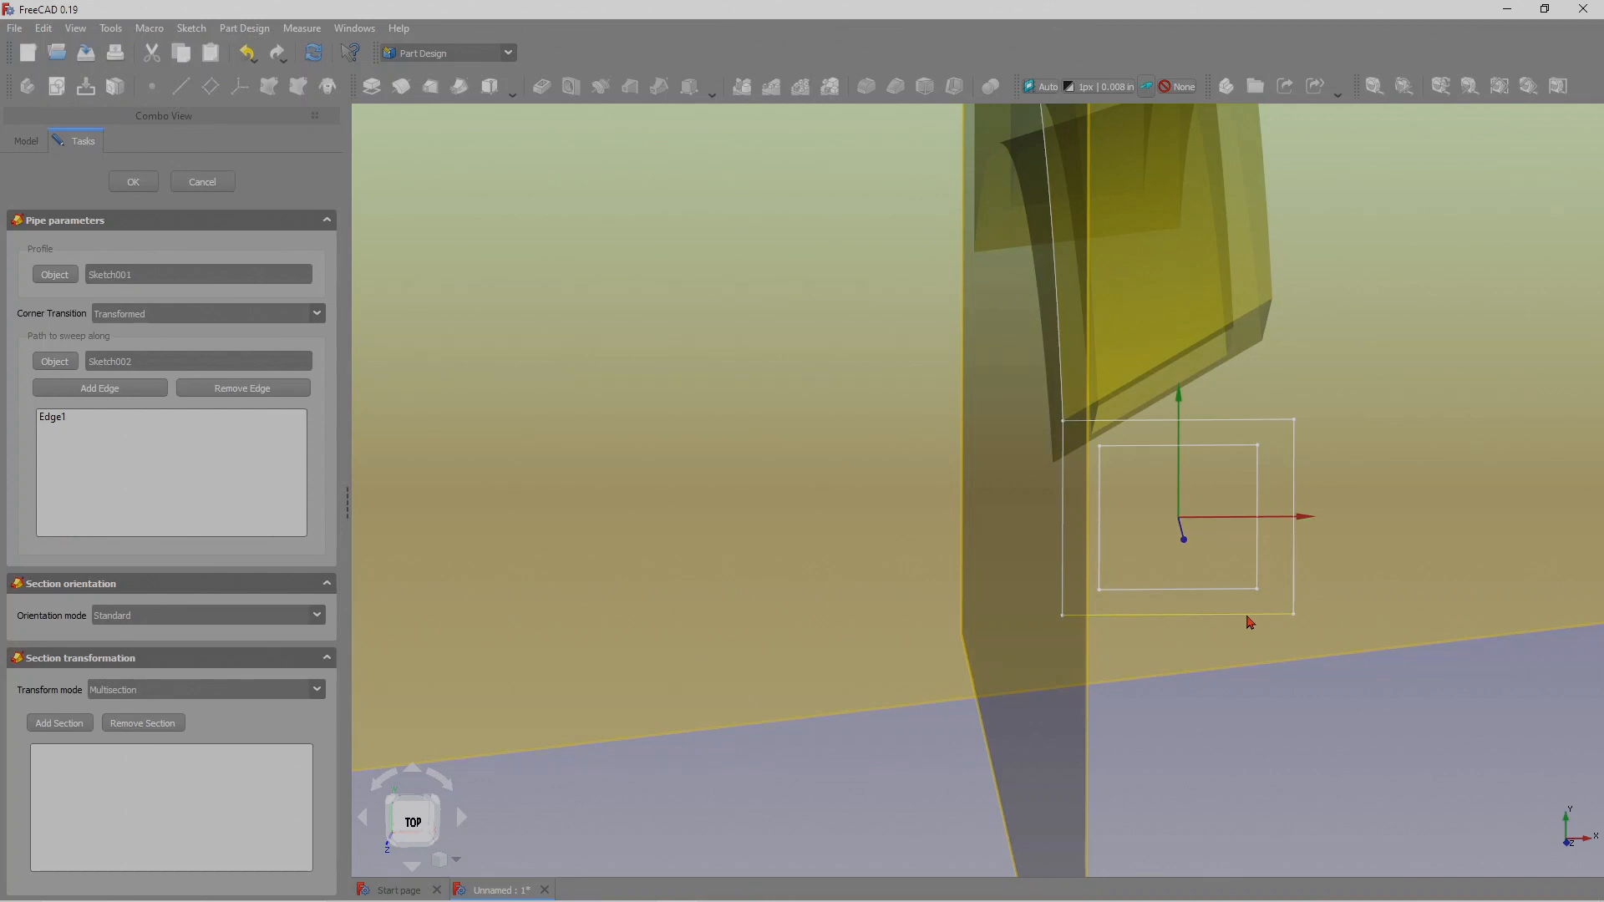
left_click(1295, 558)
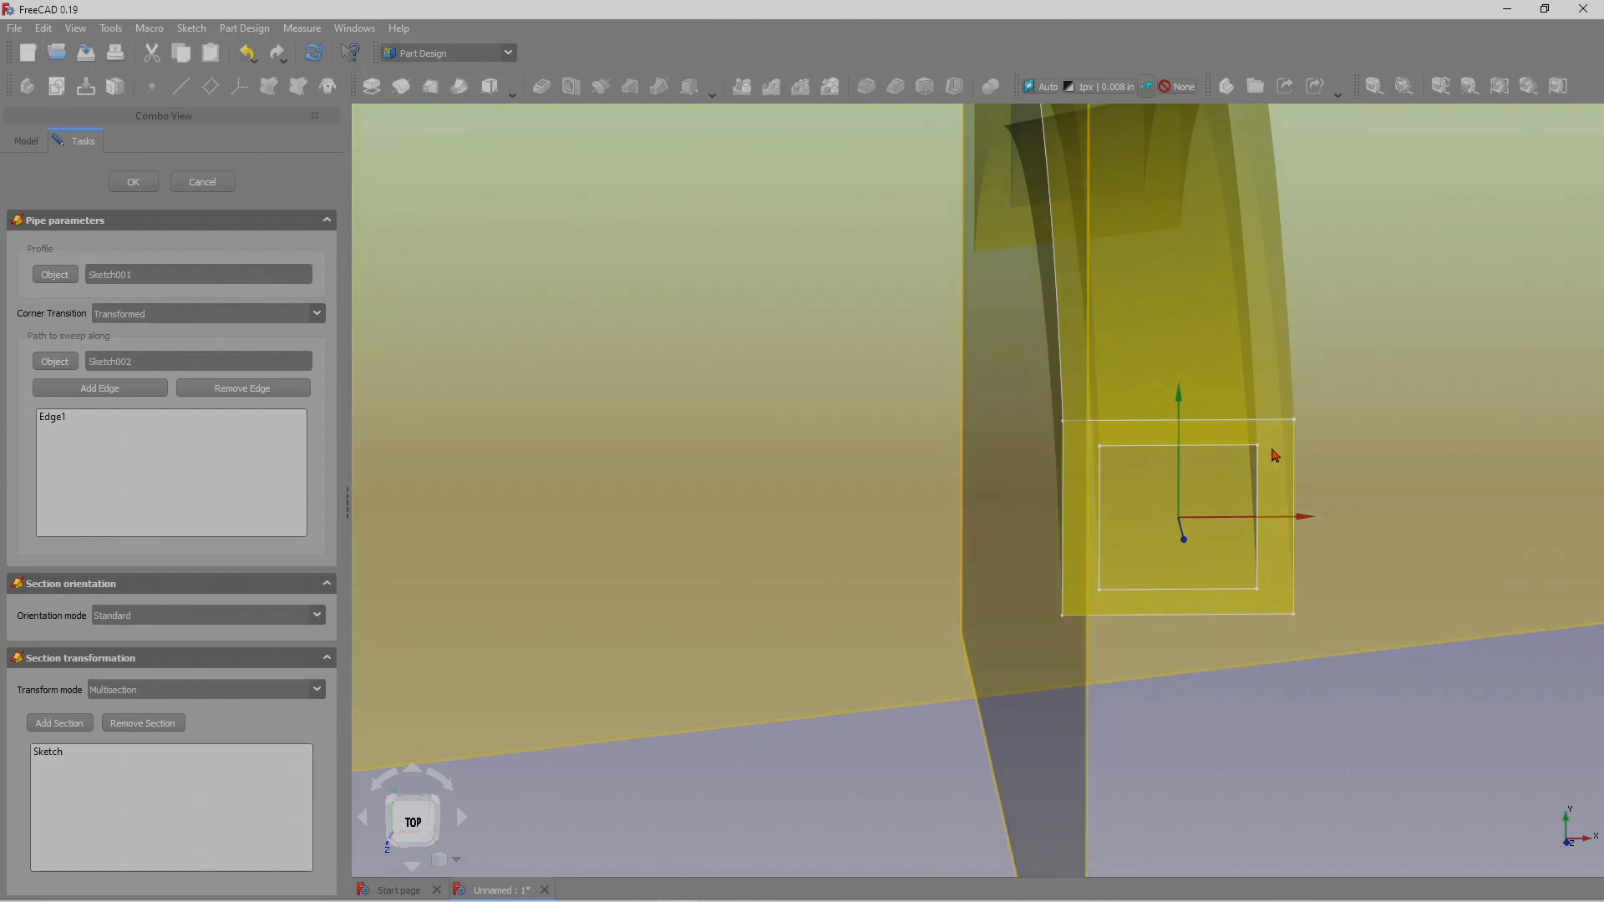
middle_click_drag(1195, 684, 1022, 584)
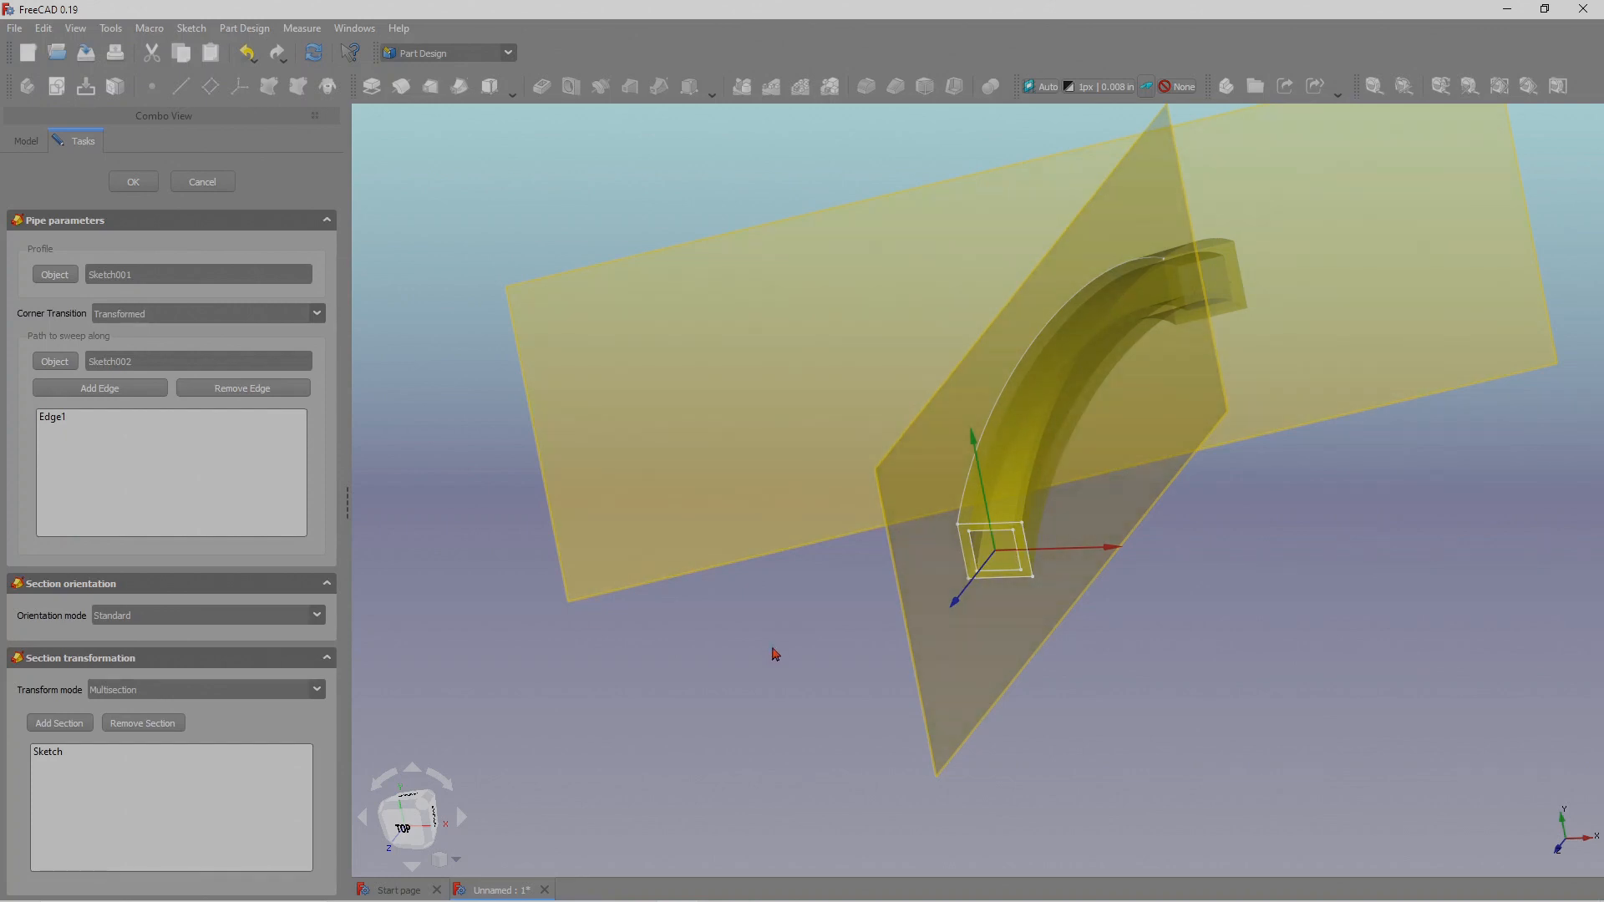
left_click(125, 200)
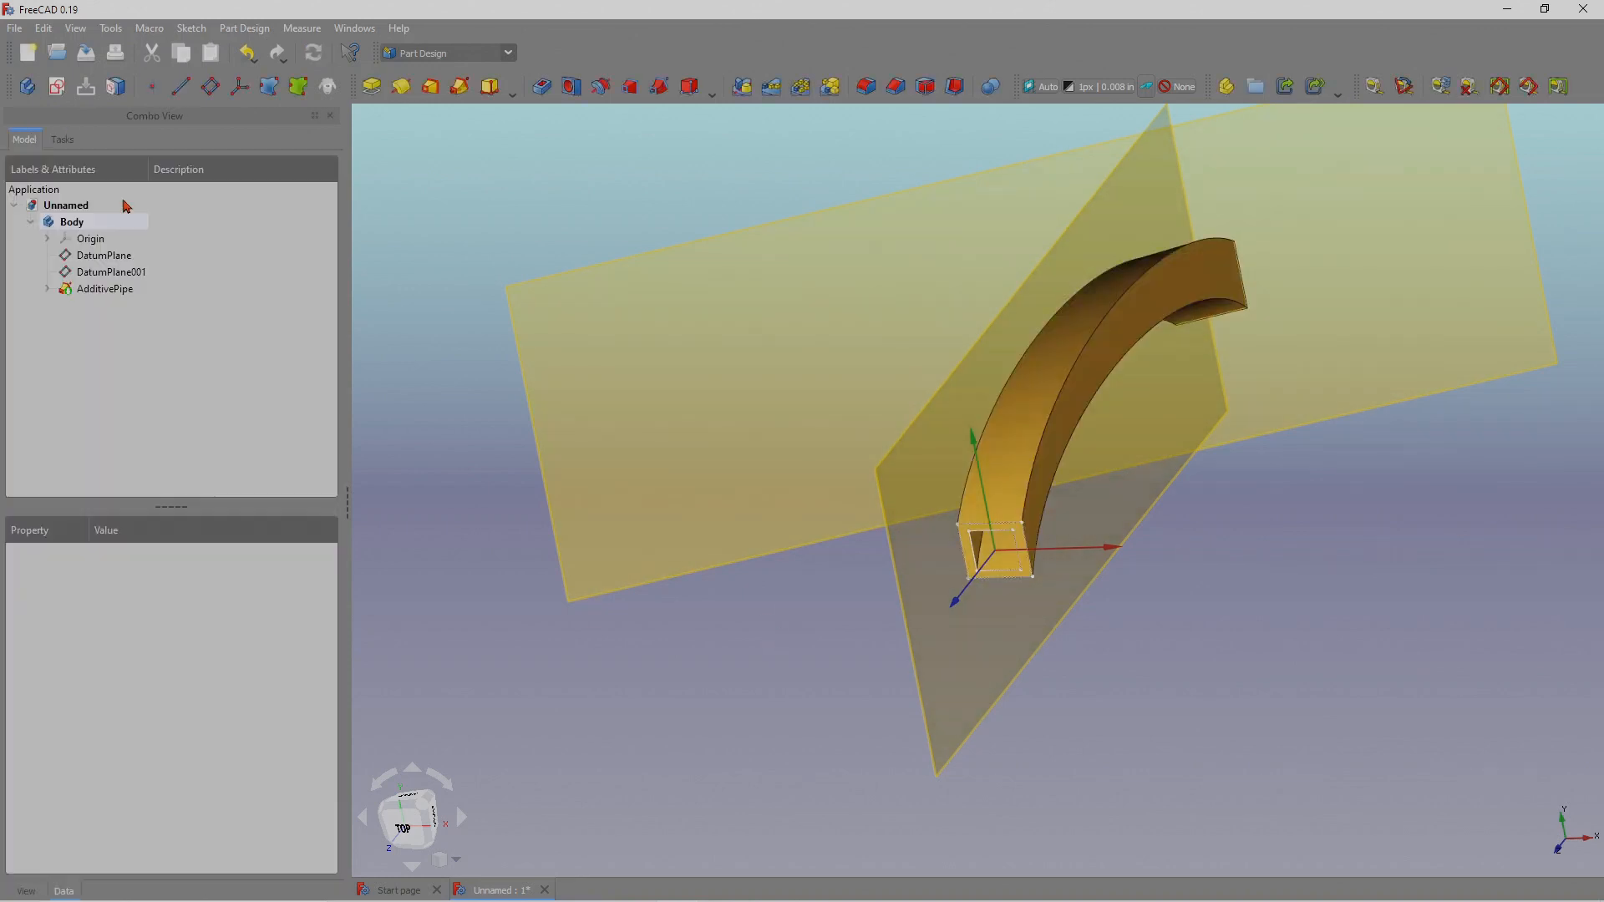
Examine the finished hollow pipe and its rectangular end at the origin from several angles and distances.
mouse_move(1175, 616)
middle_mouse_down()
mouse_move(1077, 662)
mouse_move(1195, 651)
mouse_move(1217, 634)
mouse_move(1169, 644)
middle_mouse_up()
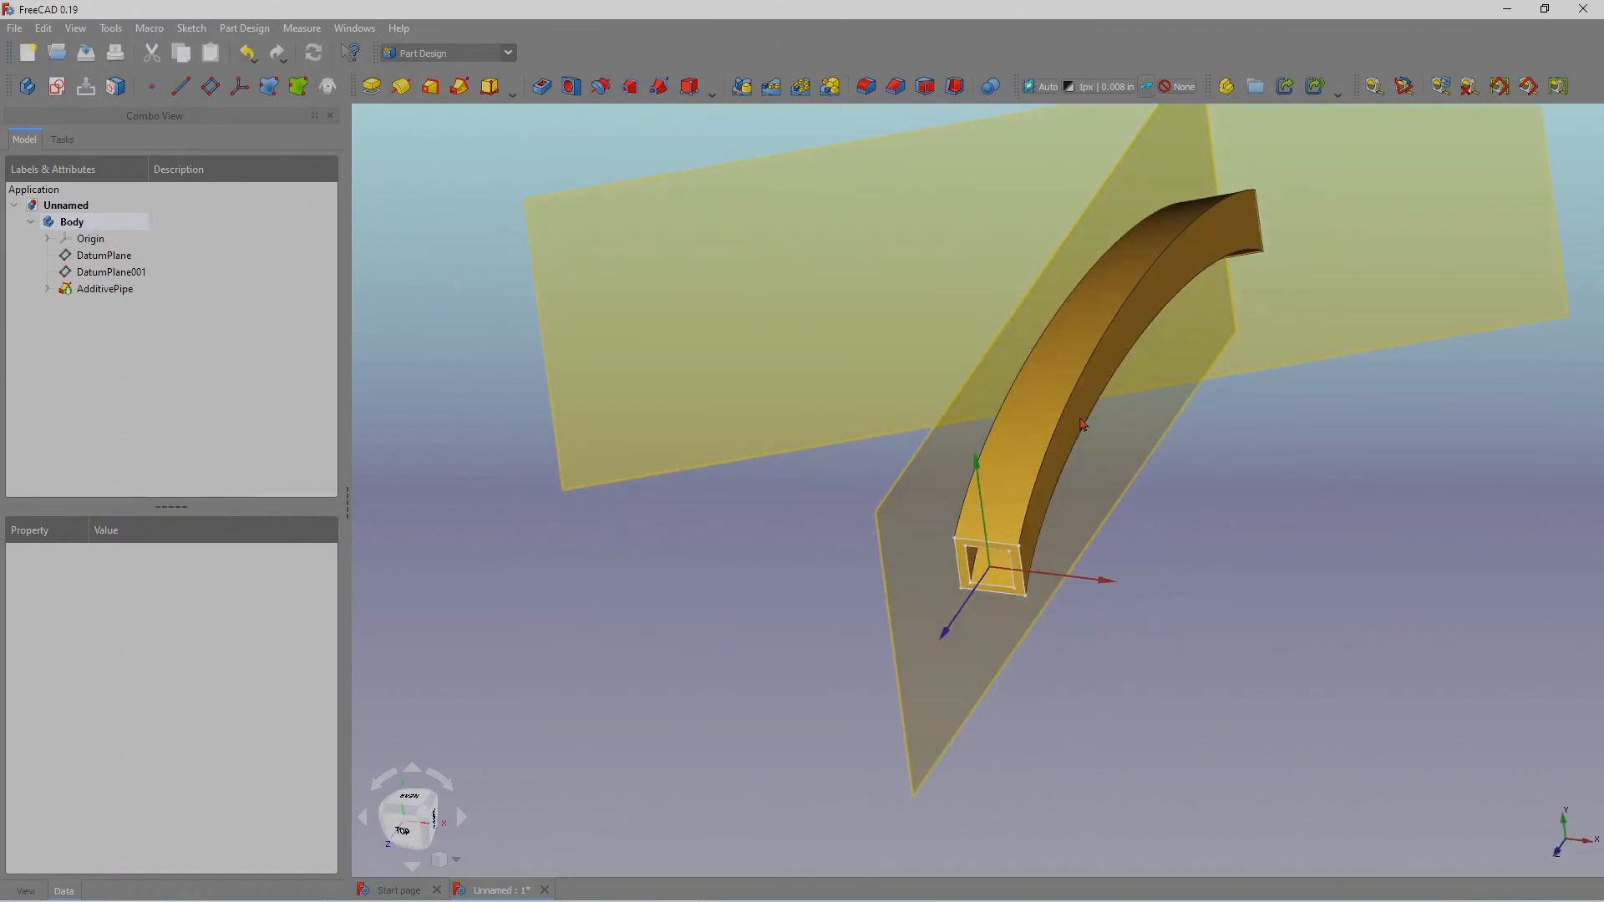
mouse_move(1167, 585)
middle_mouse_down()
mouse_move(1257, 593)
mouse_move(1246, 609)
mouse_move(1170, 605)
mouse_move(1110, 573)
mouse_move(888, 619)
mouse_move(913, 655)
mouse_move(1003, 601)
mouse_move(1286, 573)
mouse_move(1181, 587)
middle_mouse_up()
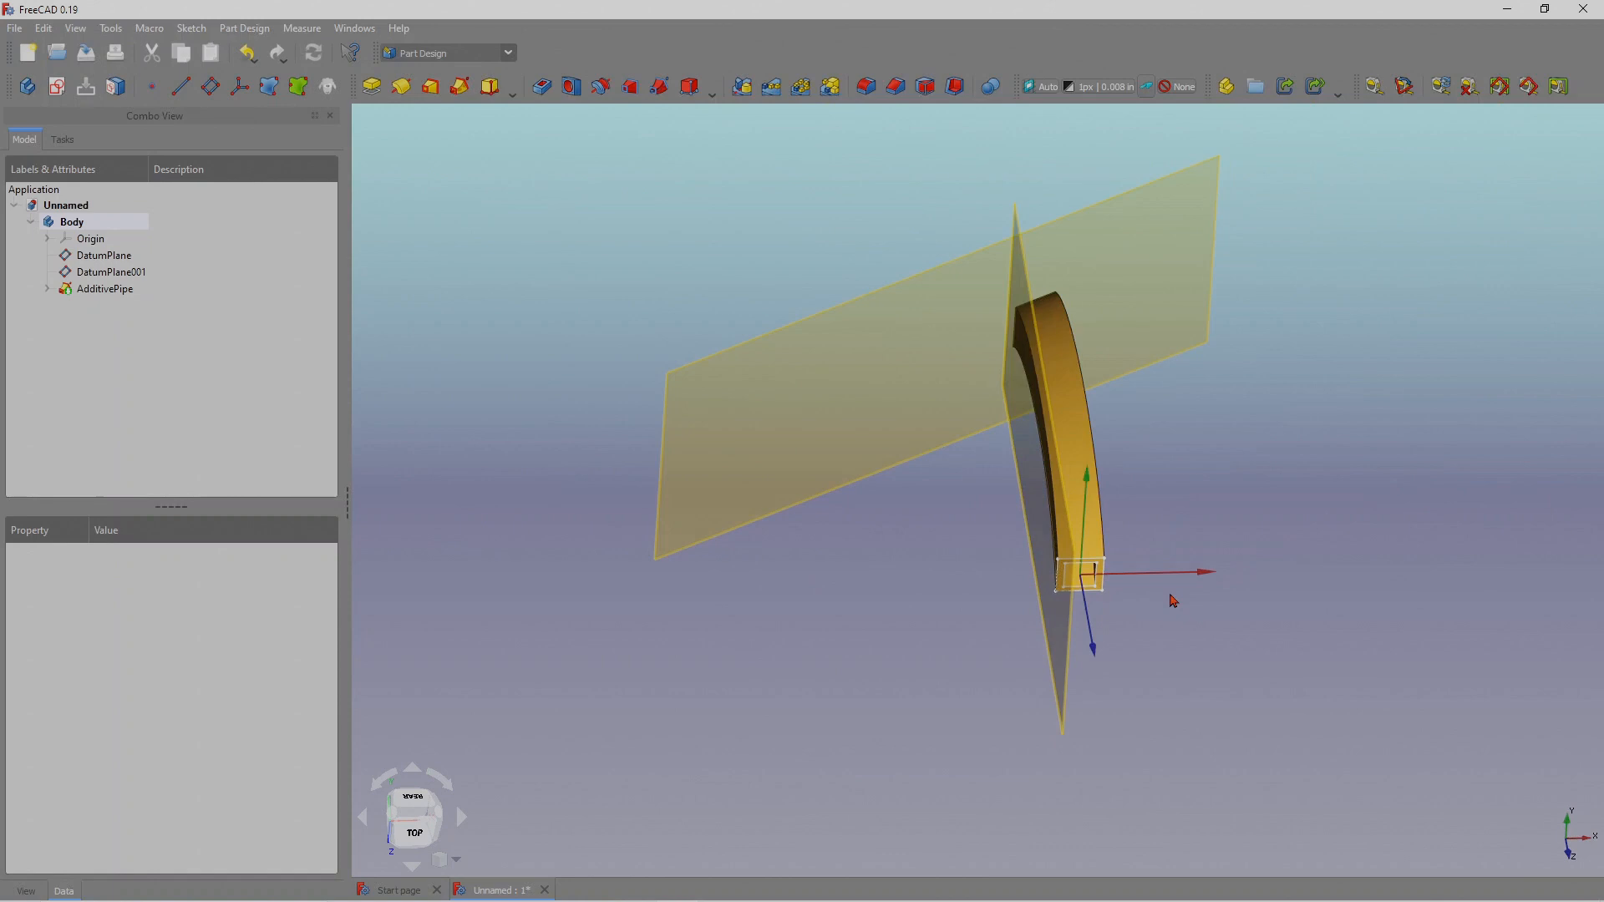
scroll(1171, 595, "up", 2)
scroll(1150, 528, "down", 2)
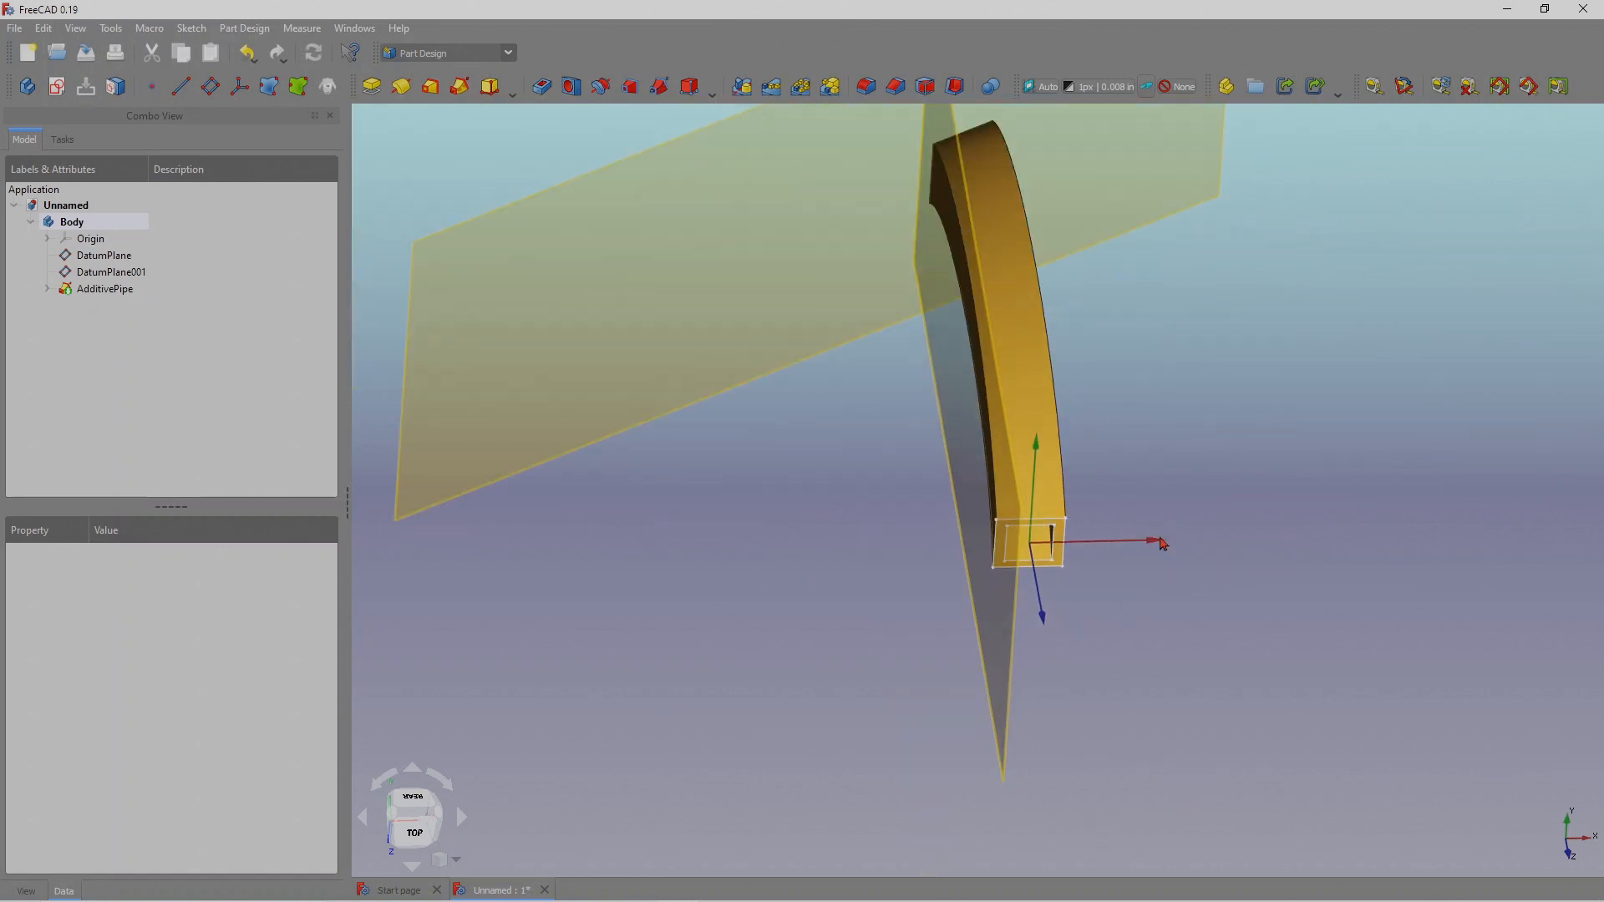
scroll(1163, 544, "down", 2)
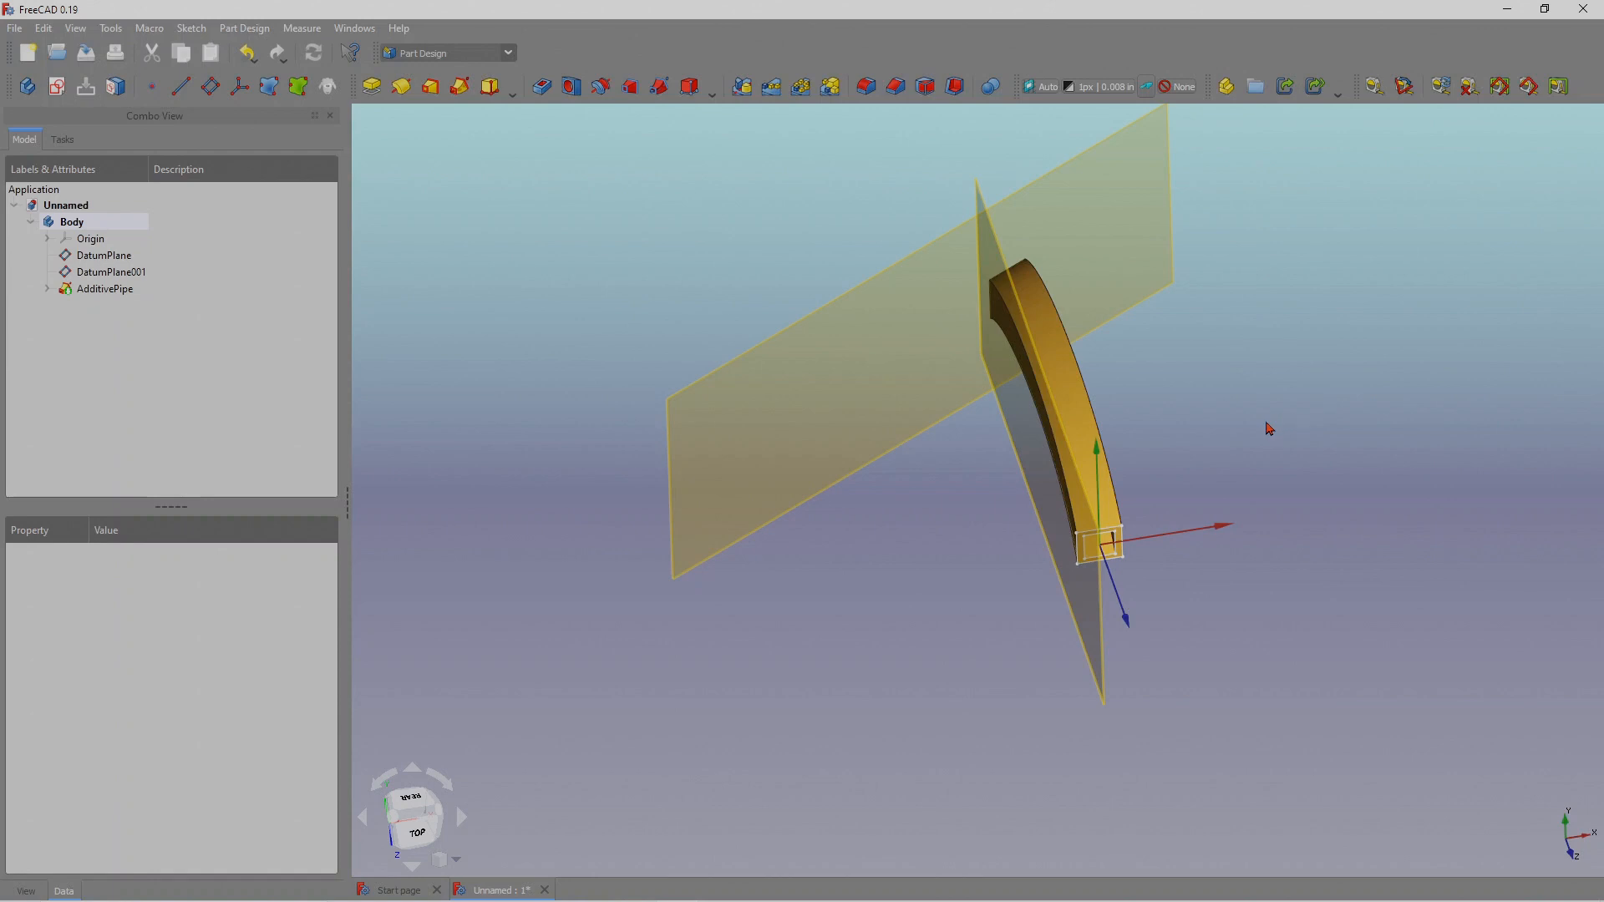
scroll(1201, 347, "down", 2)
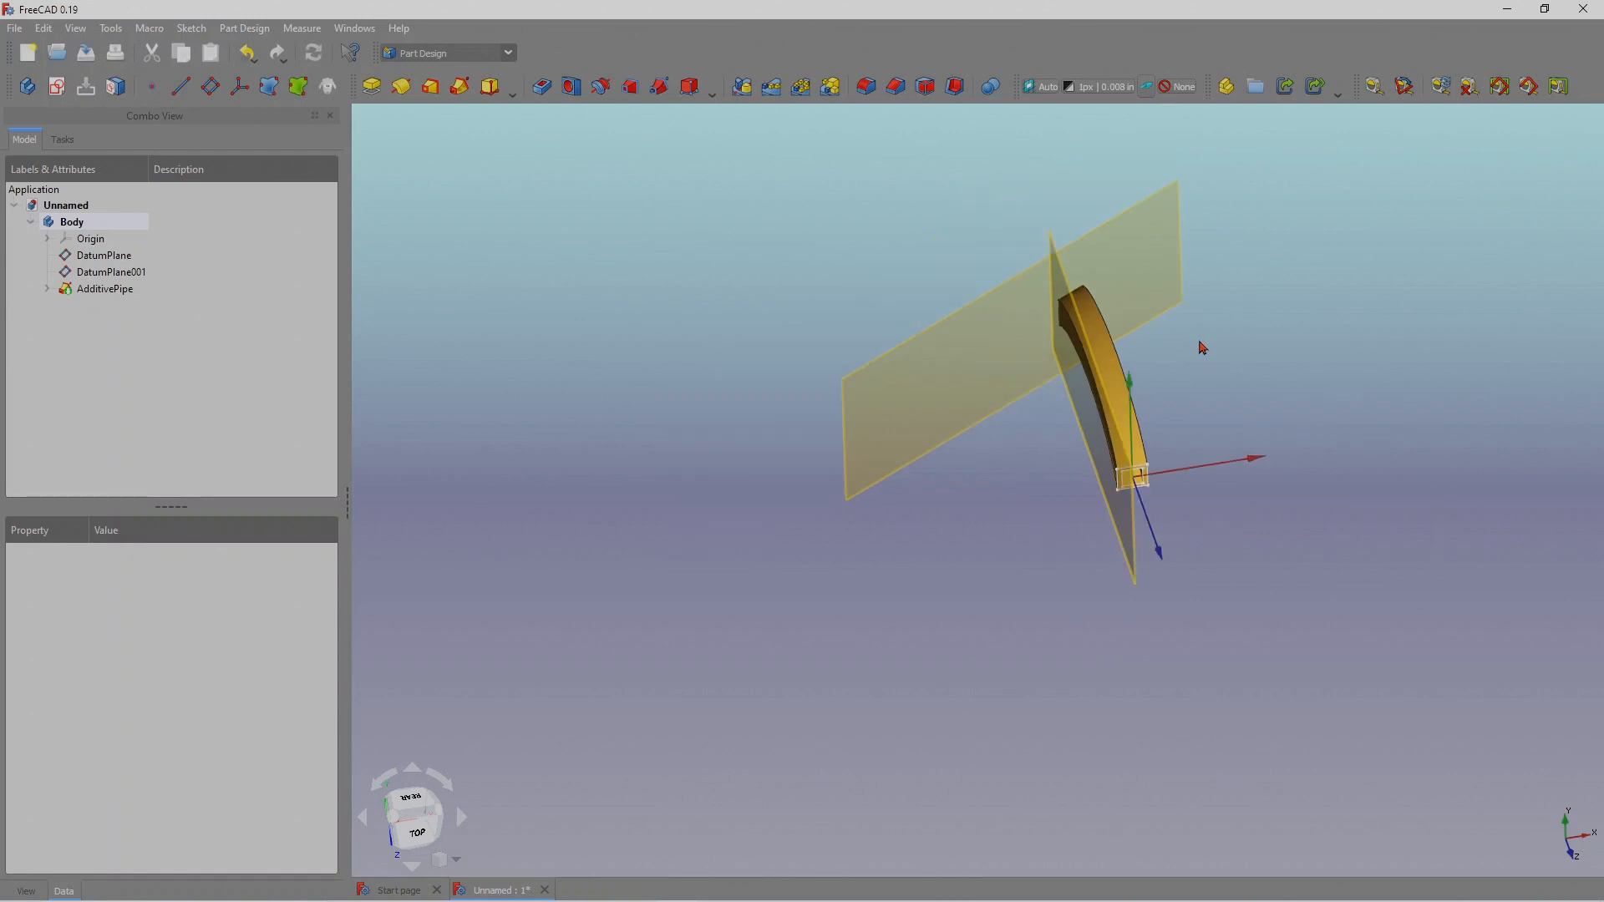
scroll(1221, 337, "up", 2)
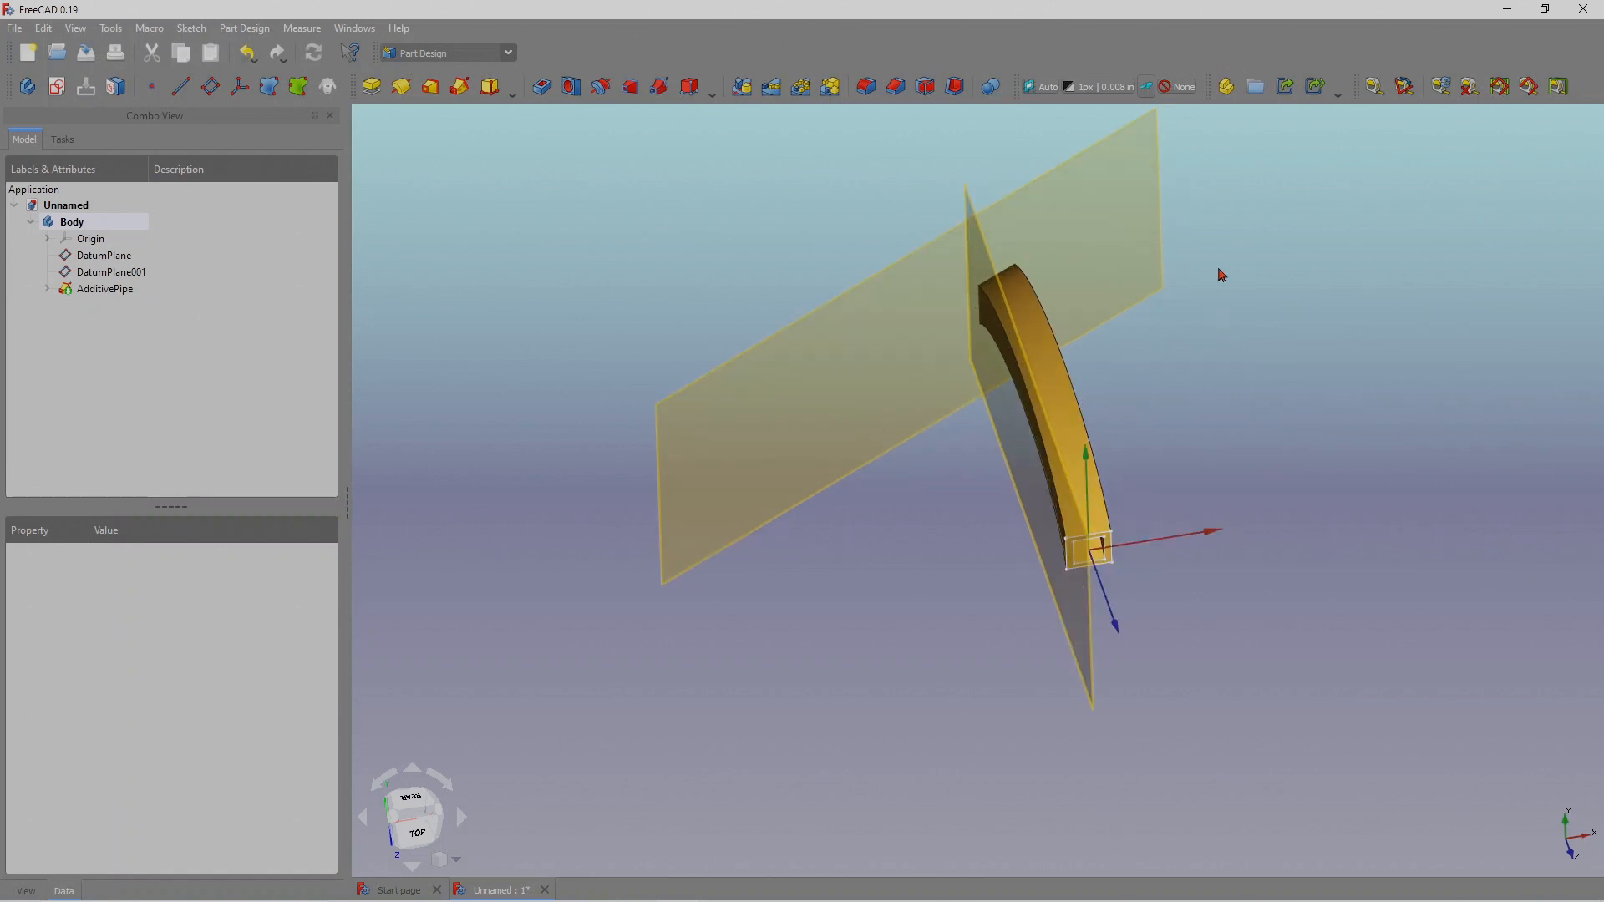
scroll(1220, 274, "down", 2)
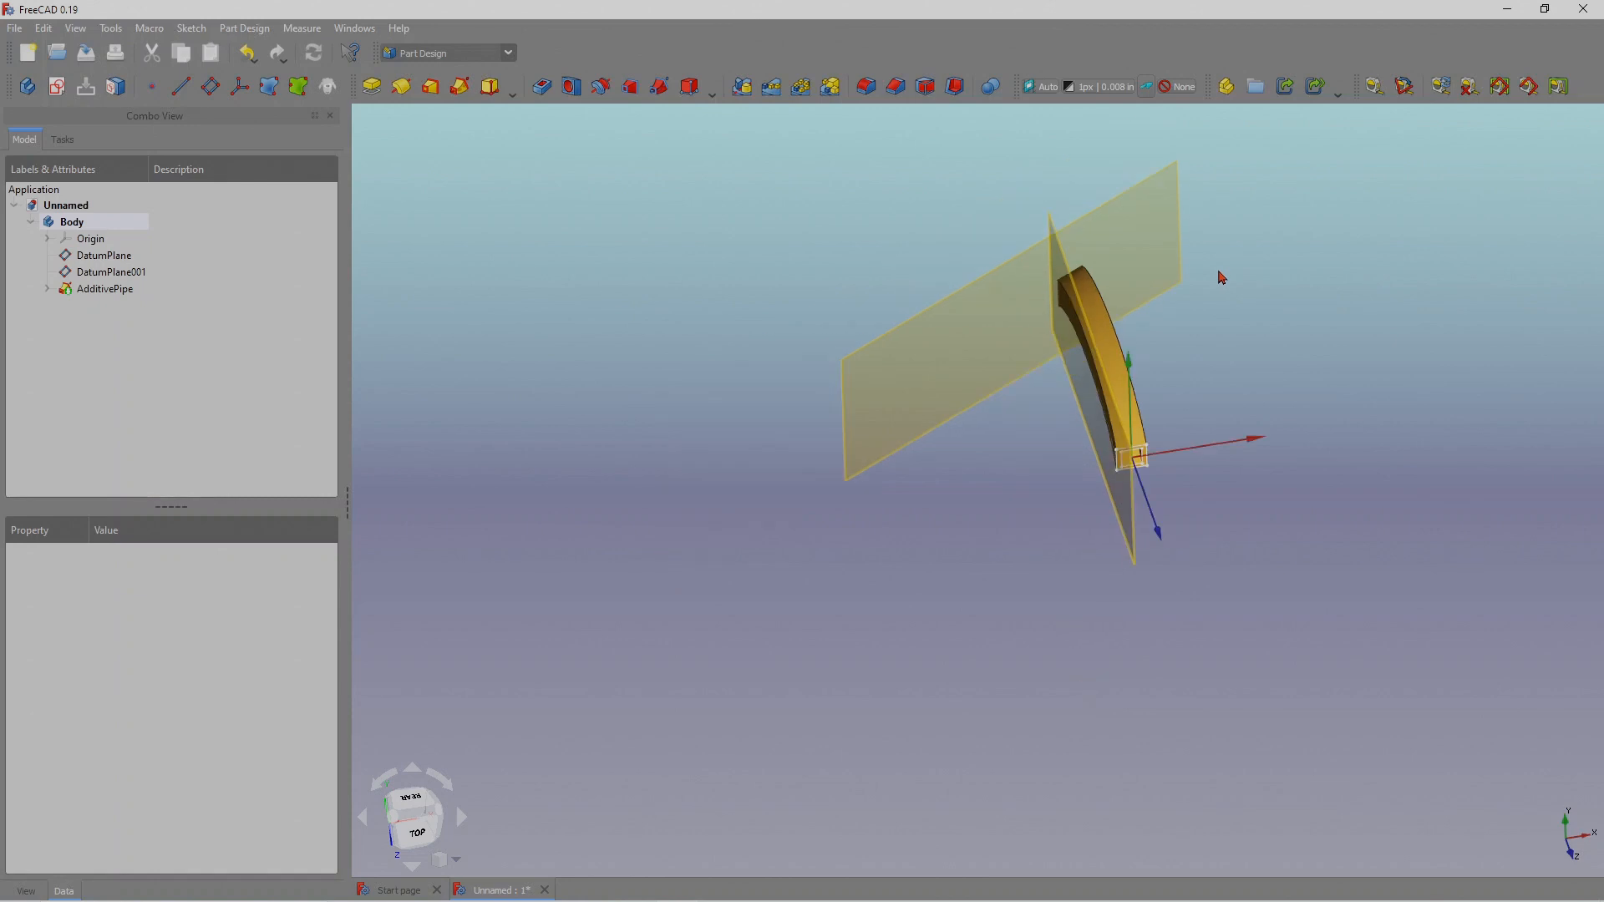
scroll(1212, 250, "up", 2)
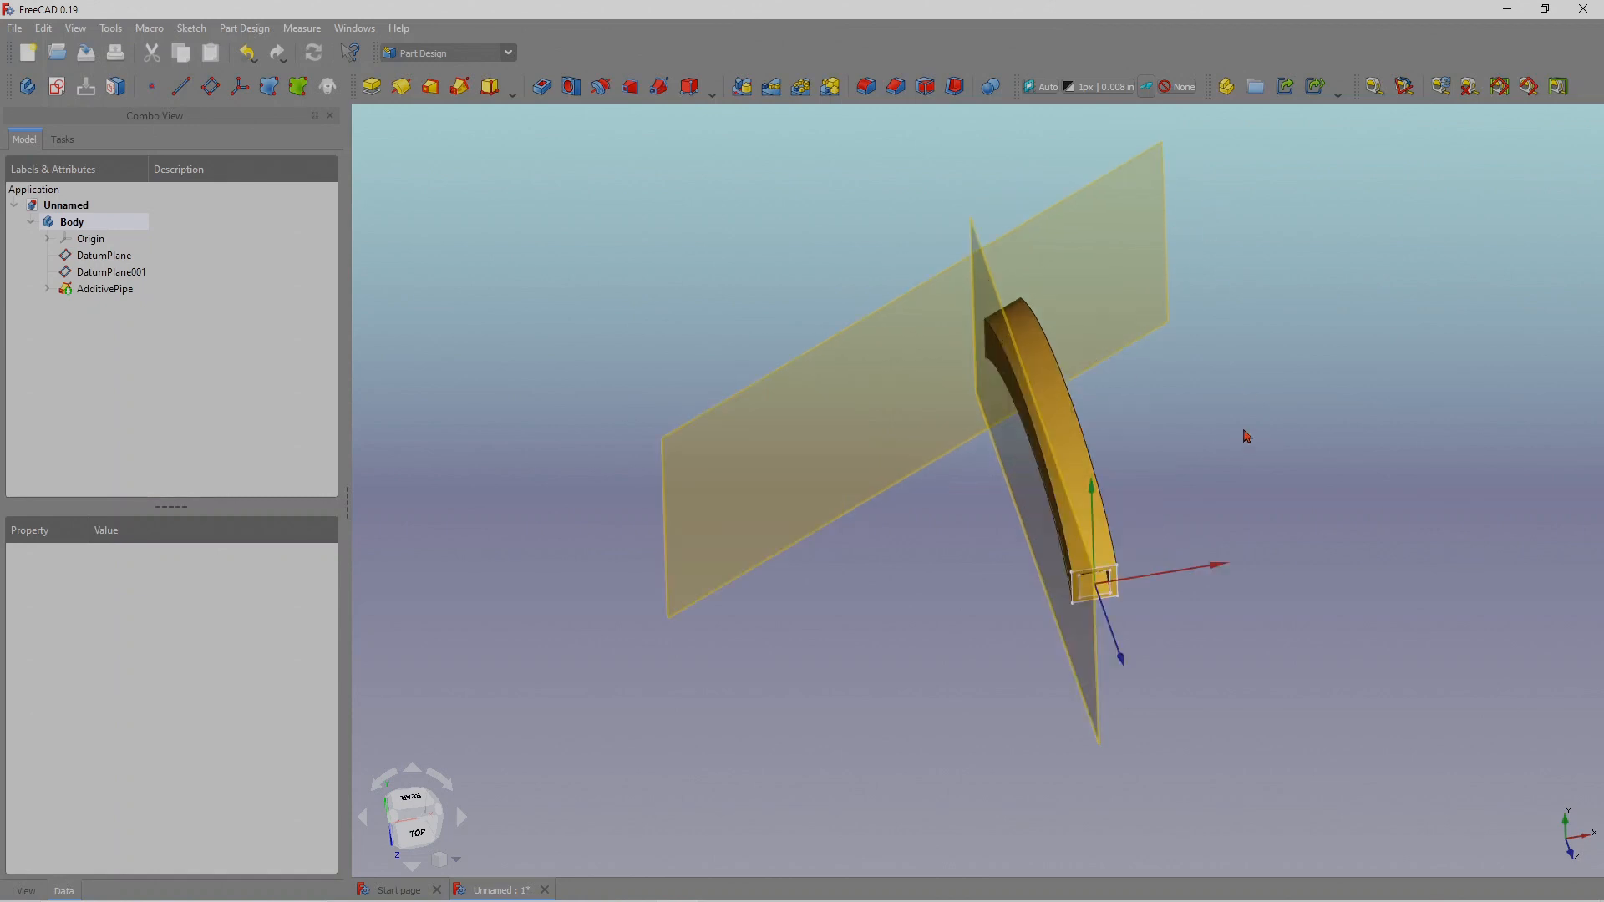